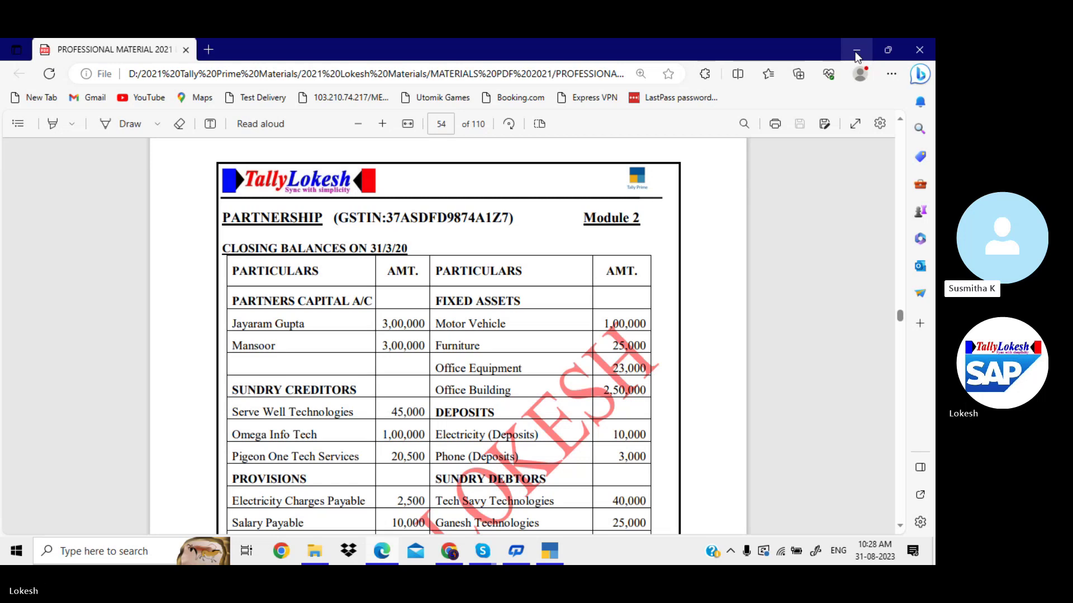
# Scroll the PDF to the stock items table and check the 7,96,000 liabilities total.
pyautogui.press('Down')
pyautogui.press('Down')
pyautogui.press('pagedown')
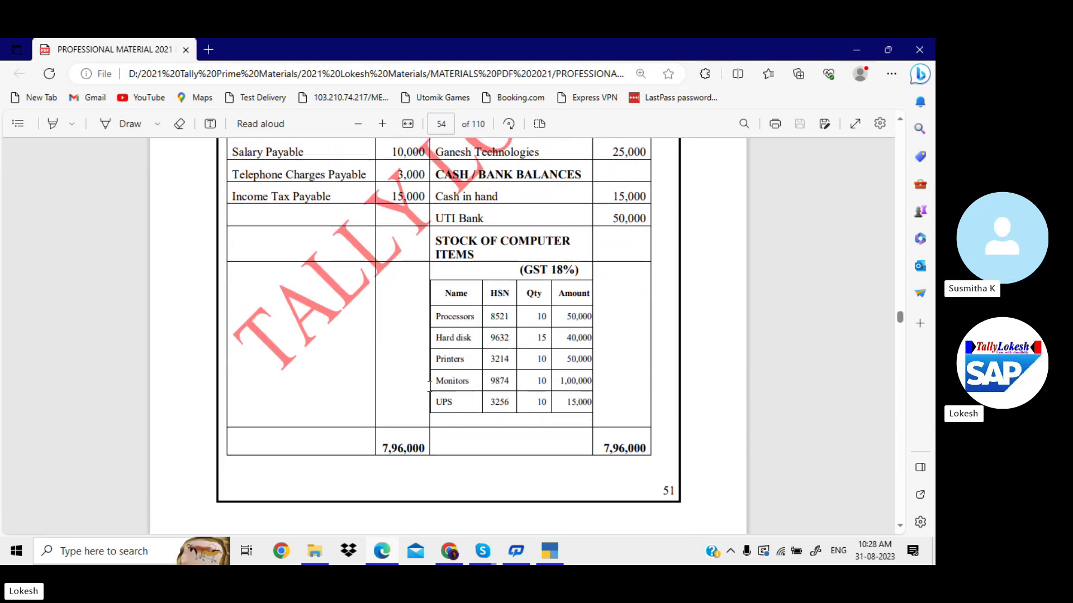
pyautogui.moveTo(386, 449); pyautogui.dragTo(423, 453)
pyautogui.click(386, 340)
# Select the PARTNERSHIP heading in the PDF to copy it, then switch to TallyPrime.
pyautogui.scroll(1, 385, 341)
pyautogui.scroll(5, 389, 347)
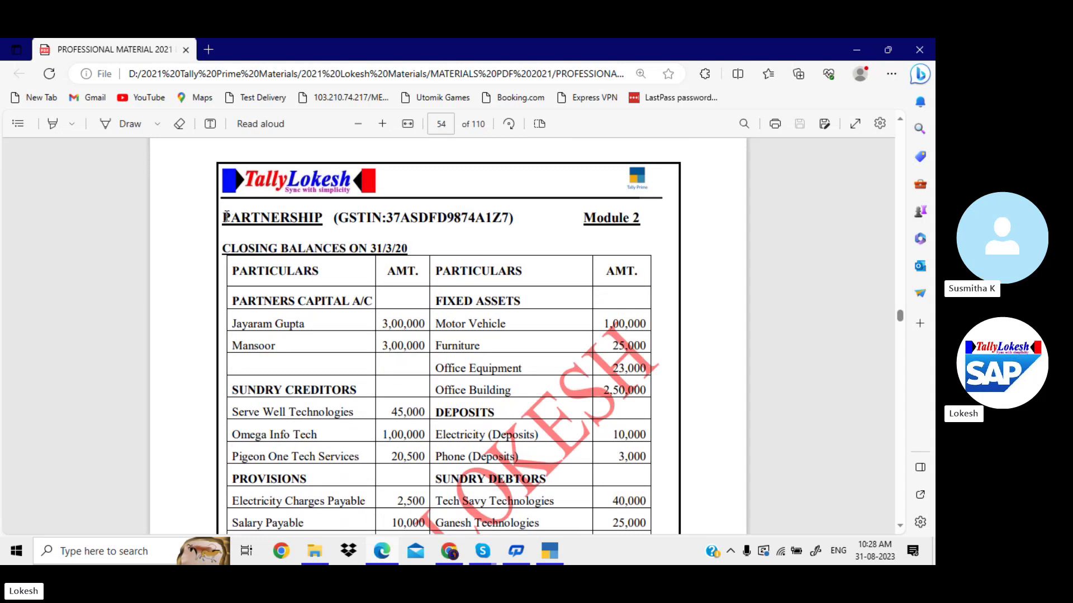
pyautogui.moveTo(227, 217); pyautogui.dragTo(328, 219)
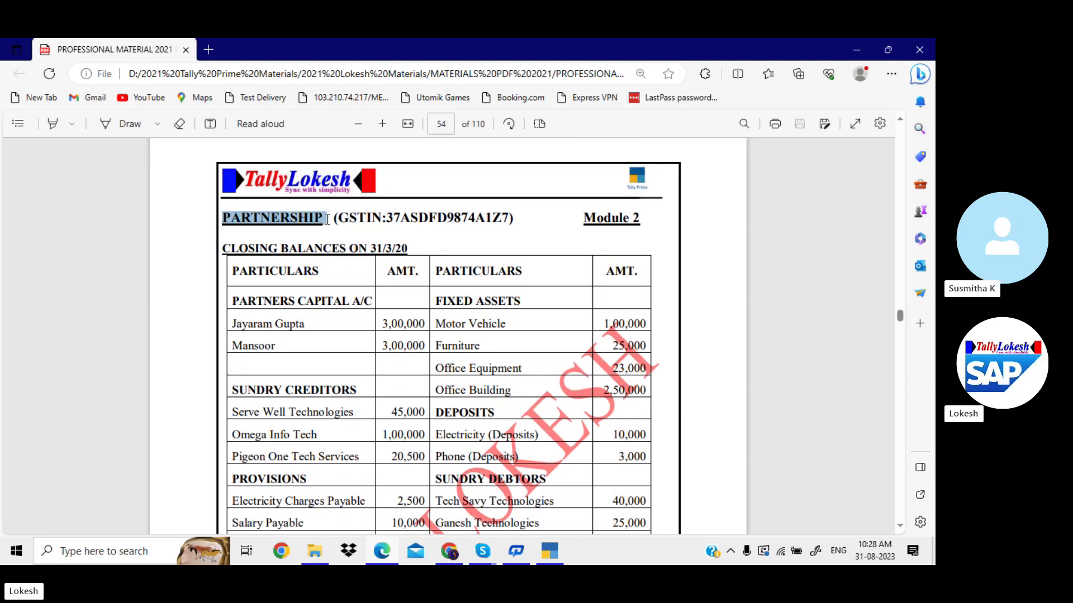
pyautogui.click(548, 551)
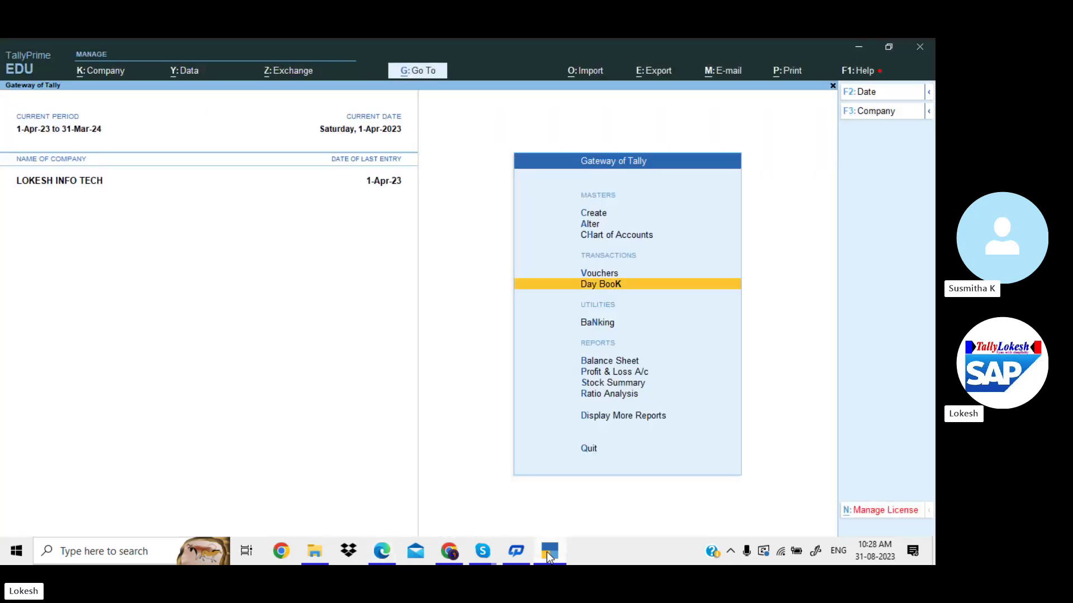
# Create a company named PARTNERSHIP with state Andhra Pradesh and accept the form.
pyautogui.click(116, 73)
pyautogui.press('Return')
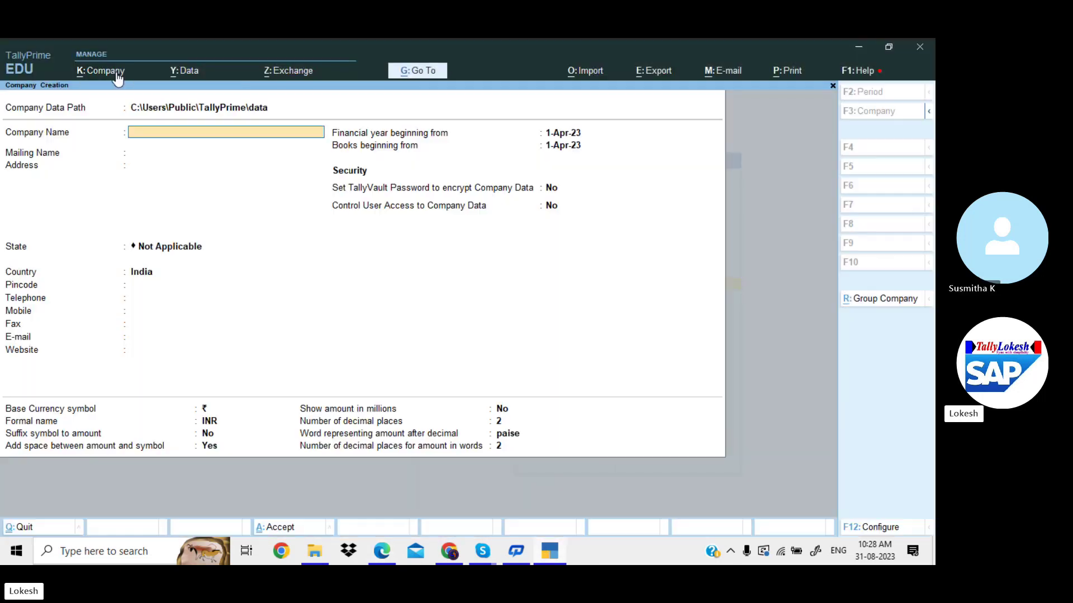
pyautogui.hotkey('ctrl', 'alt', 'v')
pyautogui.press('Return')
pyautogui.press('Return')
pyautogui.press('Return')
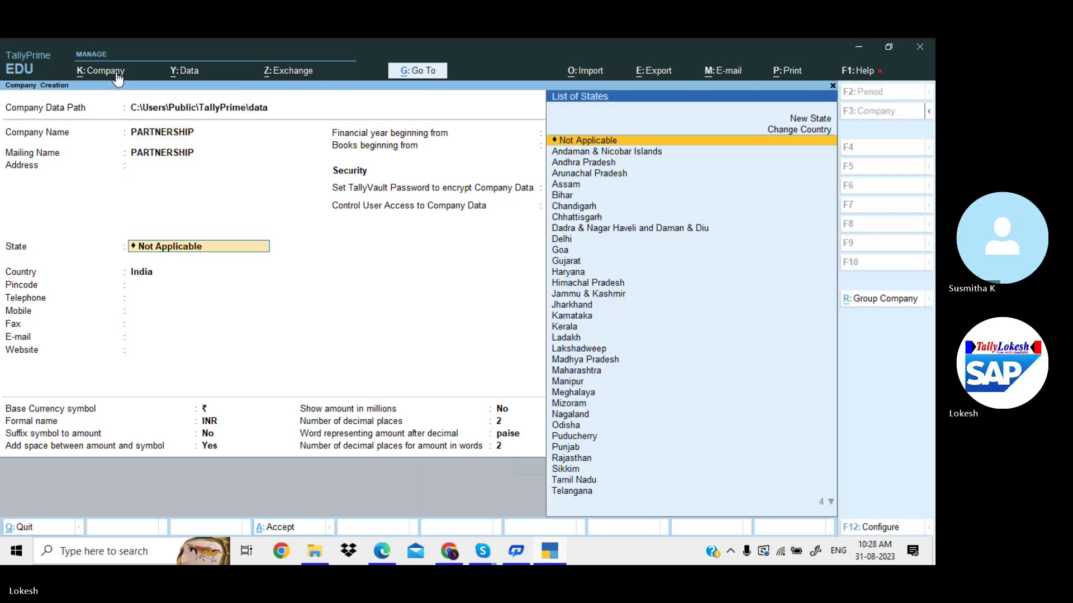
pyautogui.press('Down')
pyautogui.press('Down')
pyautogui.press('Return')
pyautogui.press('Return')
pyautogui.press('Return')
pyautogui.press('Return')
pyautogui.press('Return')
pyautogui.press('Return')
pyautogui.press('Return')
pyautogui.press('Return')
pyautogui.press('Return')
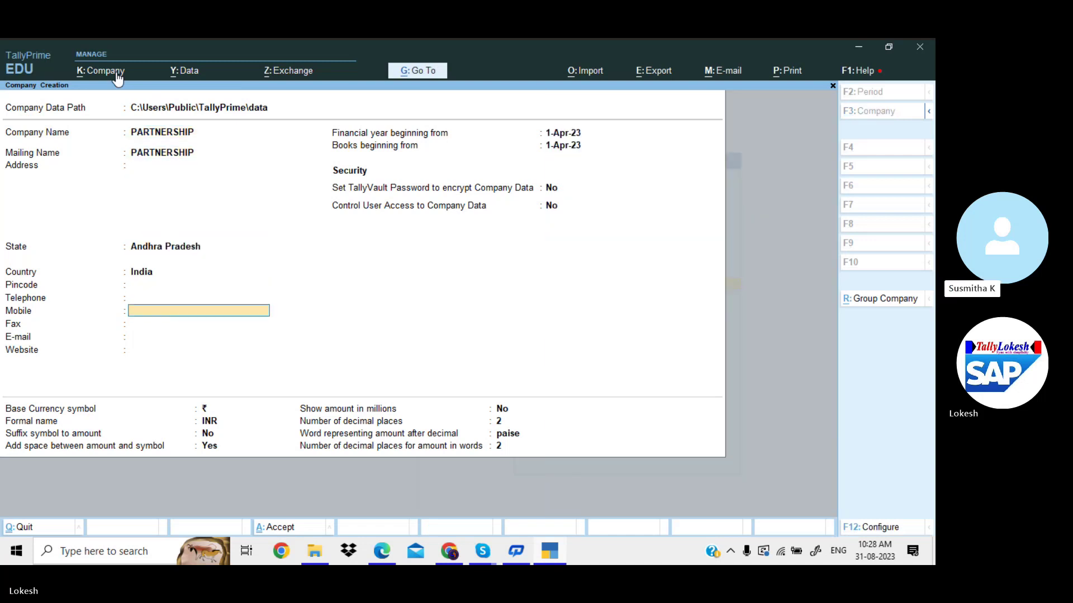
pyautogui.press('Return')
pyautogui.press('Return')
pyautogui.press('Return')
pyautogui.press('Return')
pyautogui.press('Return')
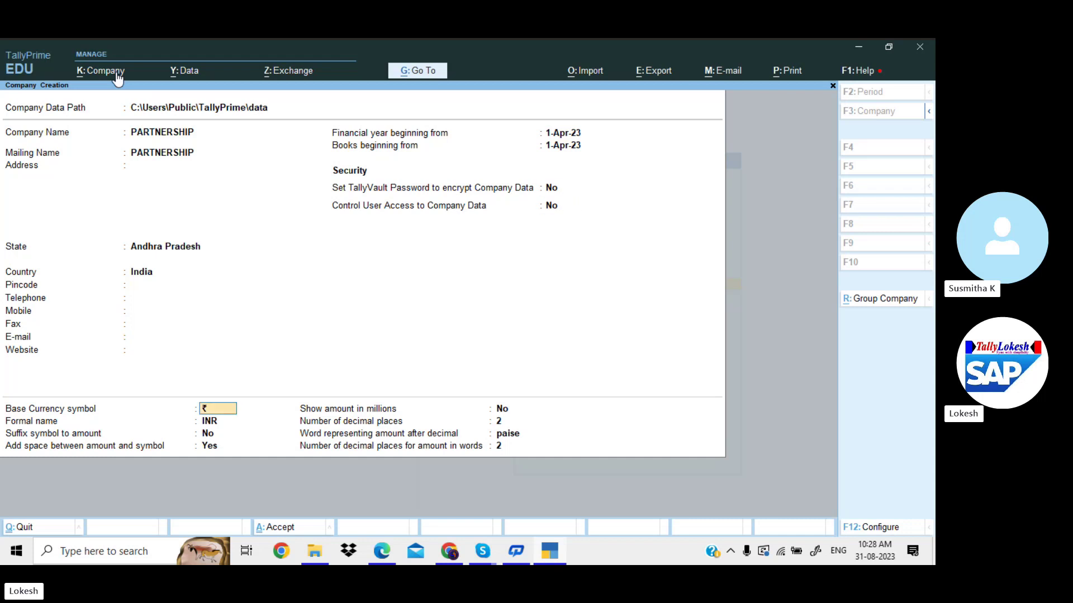
pyautogui.press('Return')
pyautogui.press('Return')
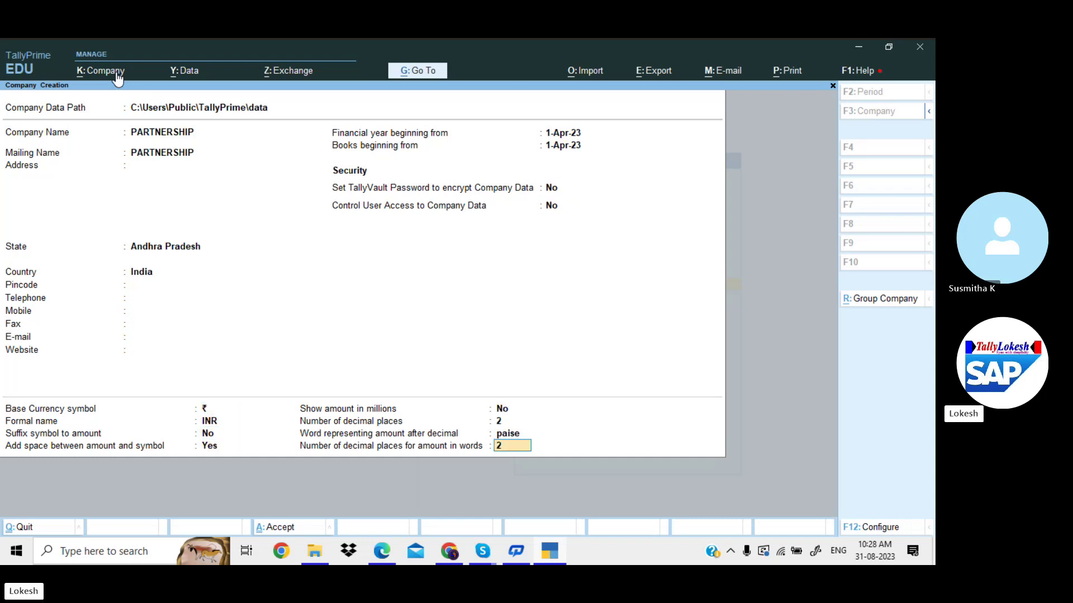
pyautogui.press('Return')
pyautogui.press('Return')
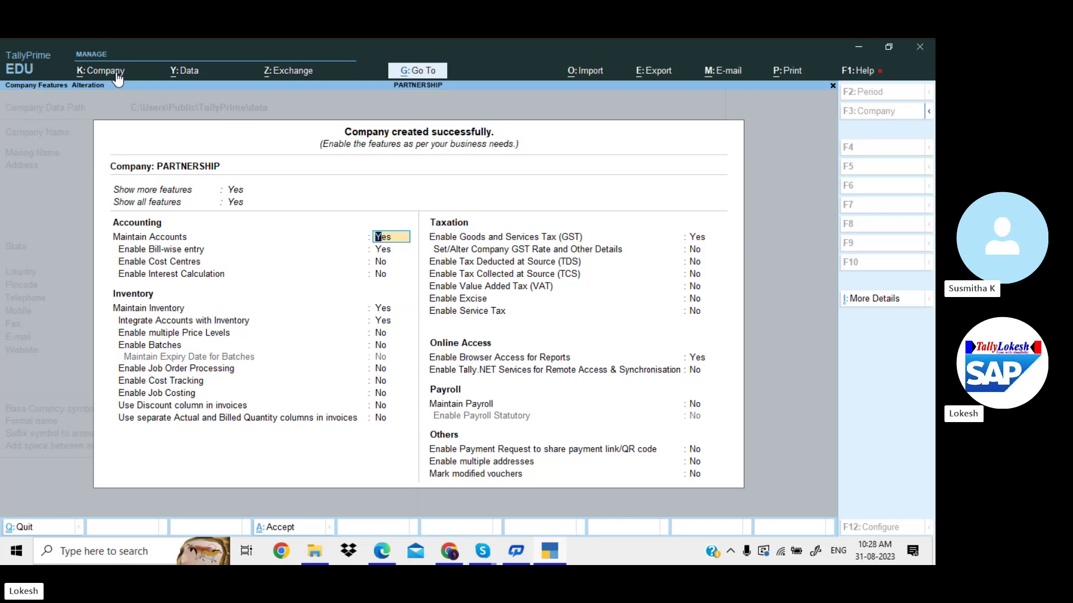
# Set Enable Bill-wise entry to No, keep GST enabled, and proceed to GST Details.
pyautogui.press('Return')
pyautogui.write('n')
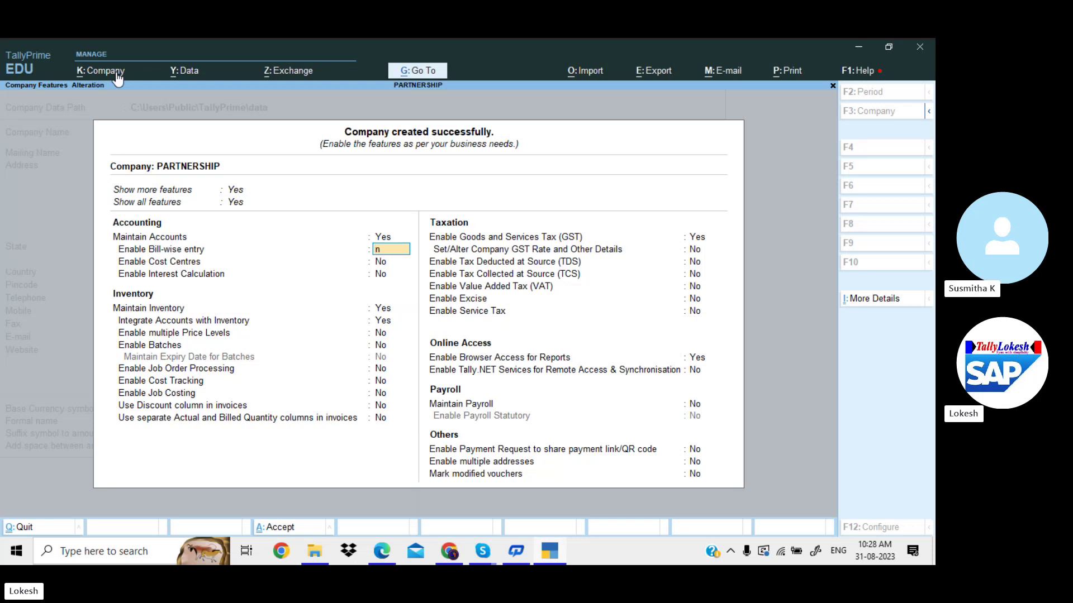
pyautogui.press('Return')
pyautogui.press('Return')
pyautogui.press('Return')
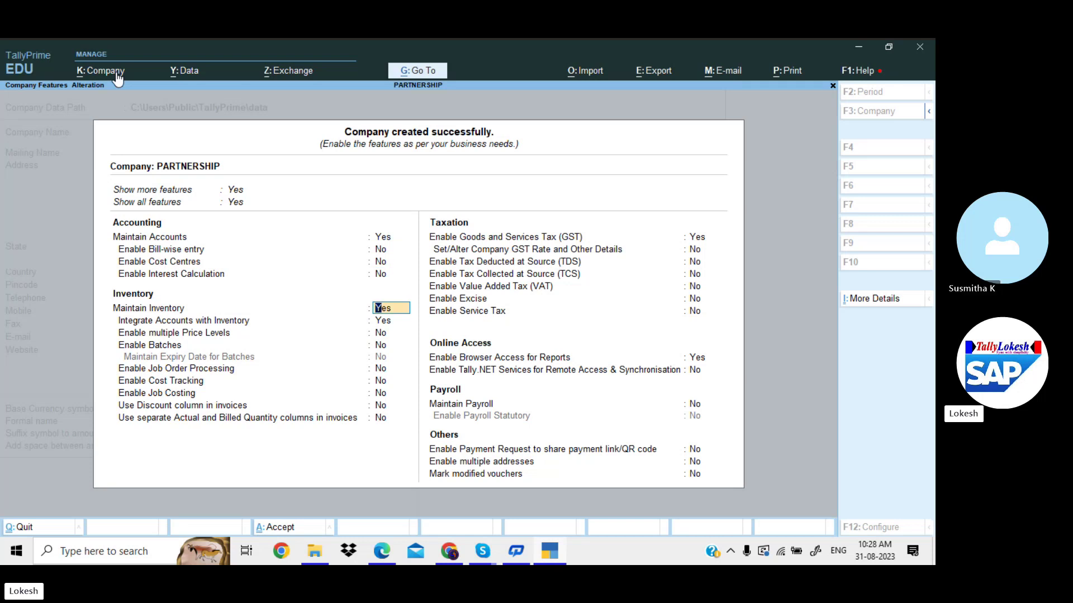
pyautogui.press('Return')
pyautogui.press('Return')
pyautogui.press('Return')
pyautogui.press('Return')
pyautogui.press('Return')
pyautogui.press('Return')
pyautogui.press('Return')
pyautogui.press('Return')
pyautogui.press('Return')
pyautogui.press('Return')
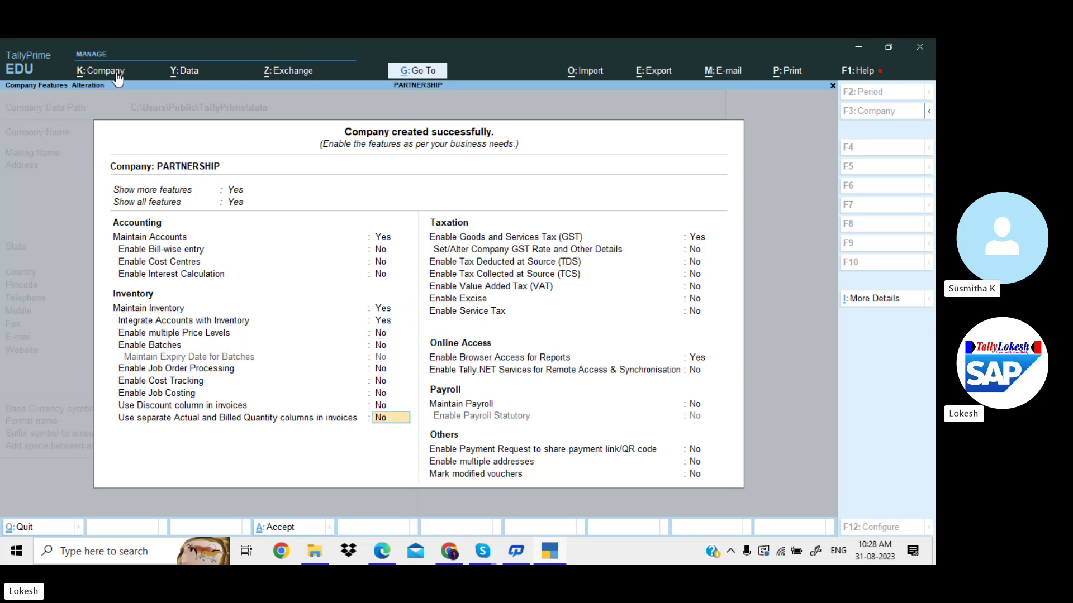
pyautogui.press('Return')
pyautogui.press('Return')
pyautogui.press('Return')
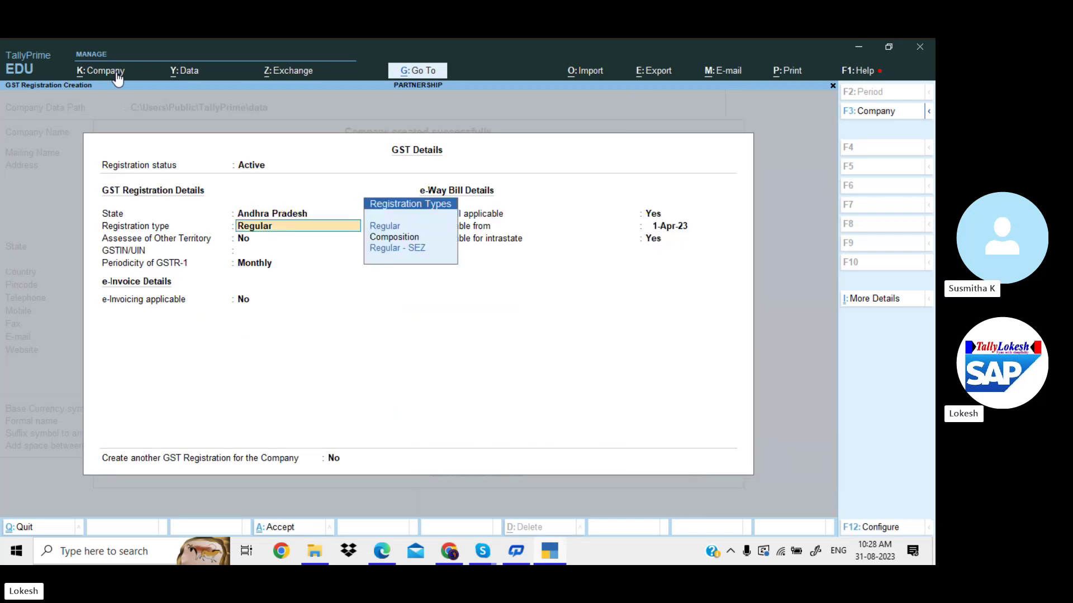
# Paste the PDF's GSTIN into GSTIN/UIN, accept, then reopen GST Details keeping Regular registration.
pyautogui.hotkey('alt', 'Tab')
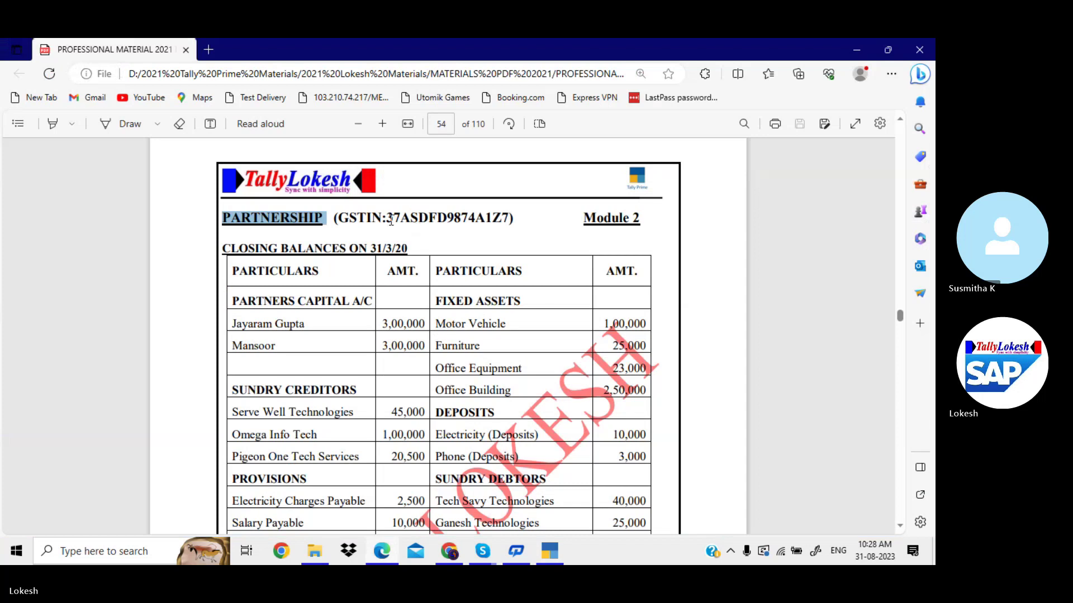
pyautogui.moveTo(389, 220); pyautogui.dragTo(500, 223)
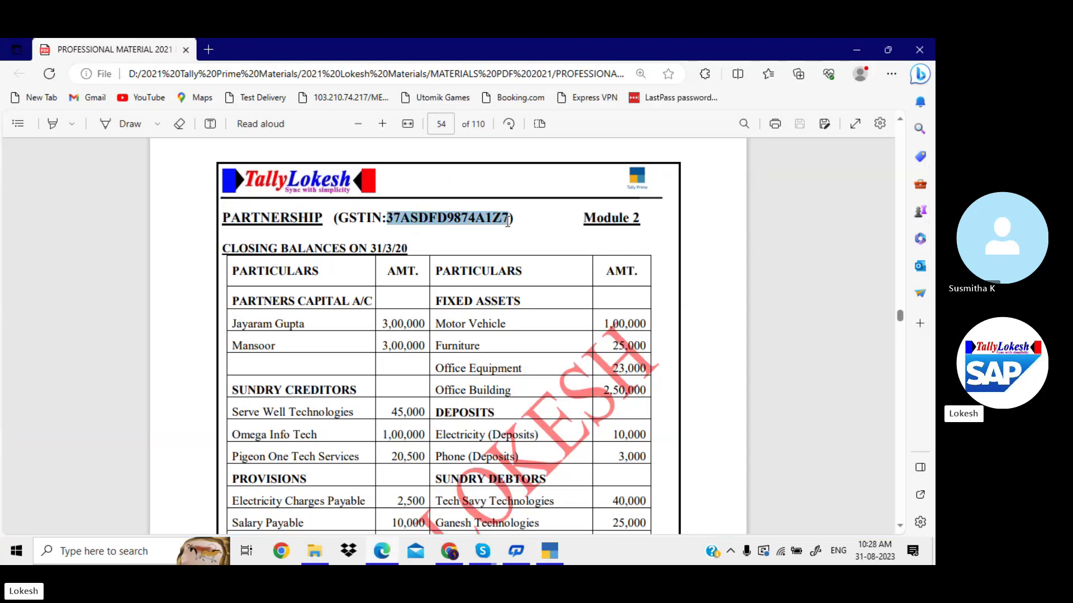
pyautogui.hotkey('alt', 'Tab')
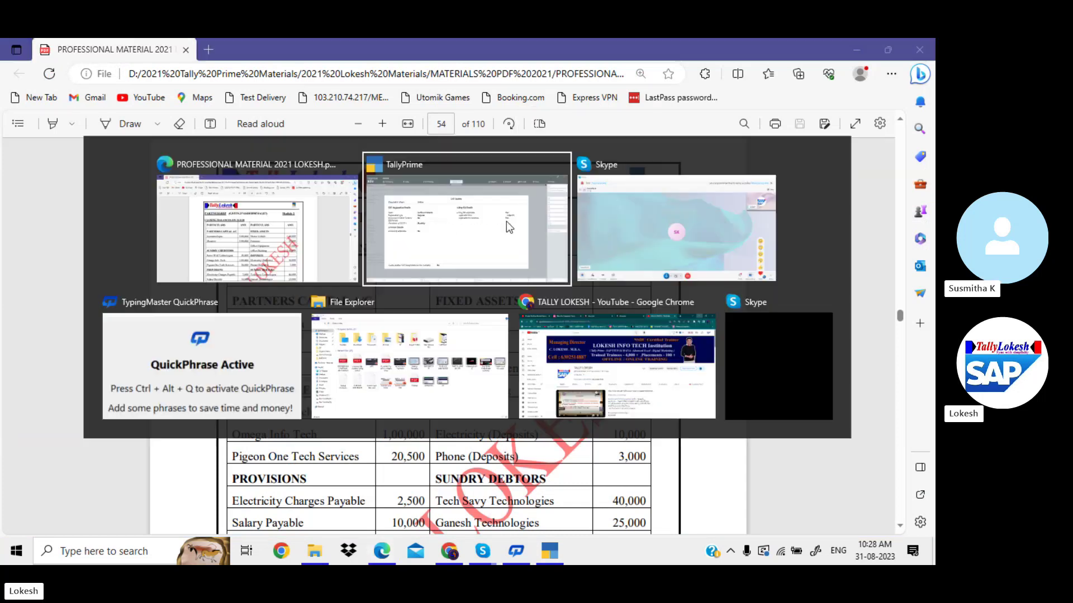
pyautogui.press('Return')
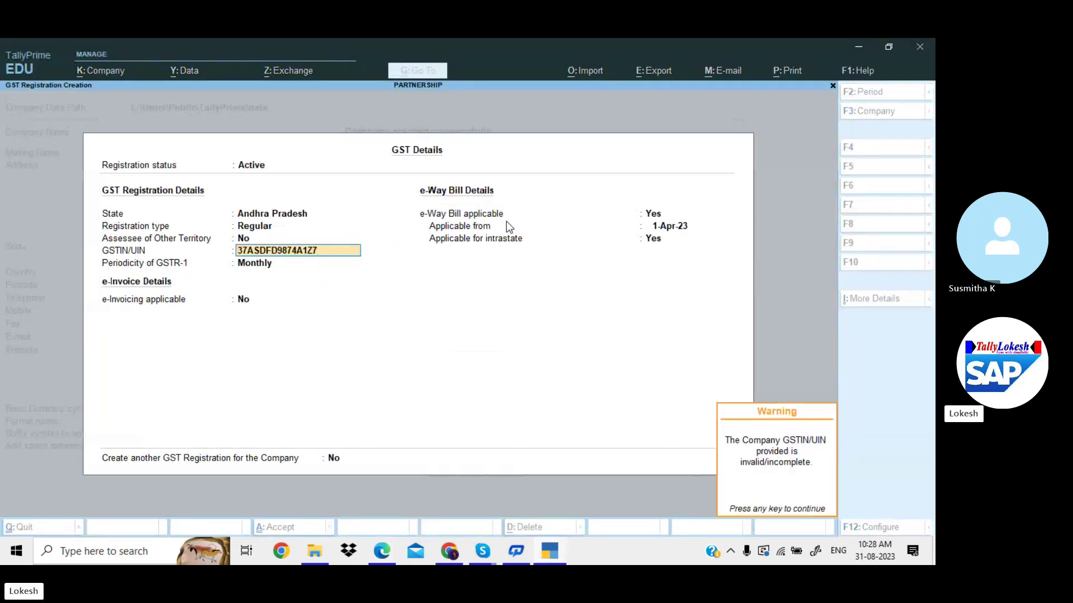
pyautogui.press('Return')
pyautogui.press('Return')
pyautogui.press('Return')
pyautogui.press('Return')
pyautogui.press('Return')
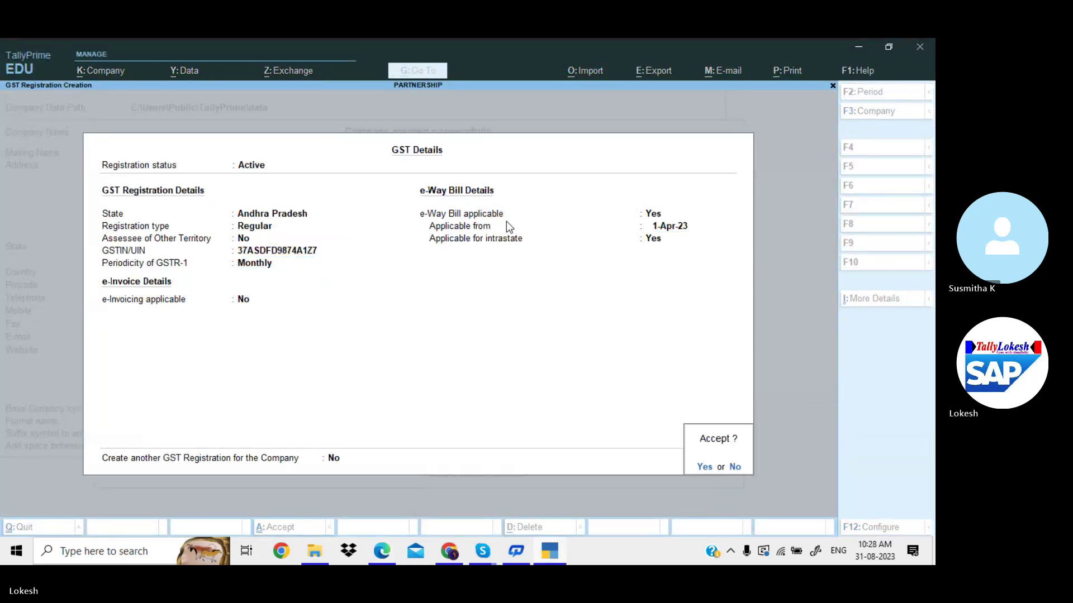
pyautogui.press('Return')
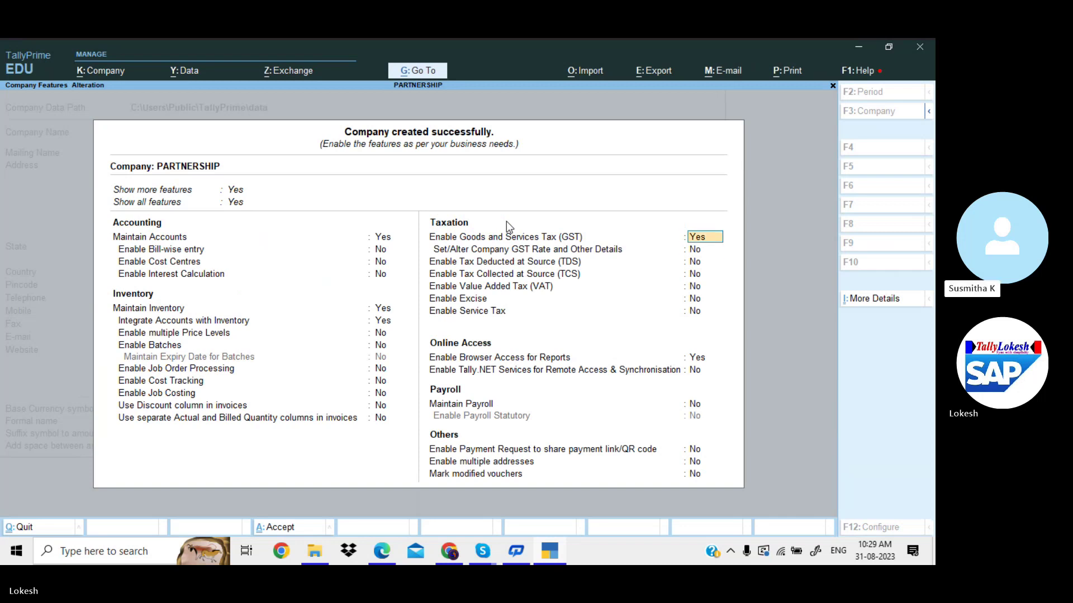
pyautogui.press('Return')
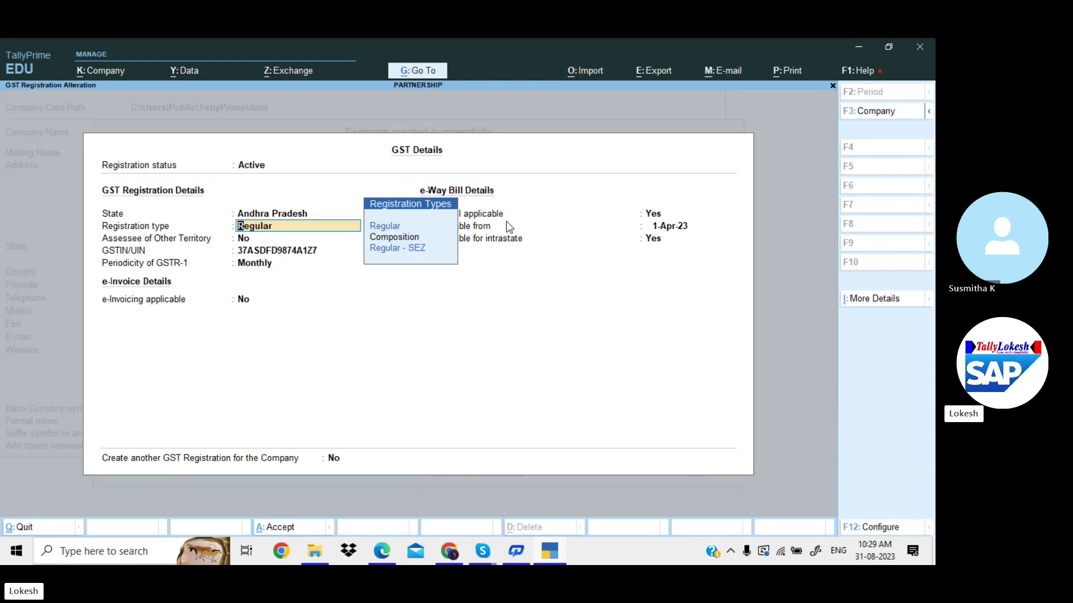
pyautogui.press('Return')
# Add a Telangana GST registration with GSTIN 36AAAAA1478A.
pyautogui.click(334, 459)
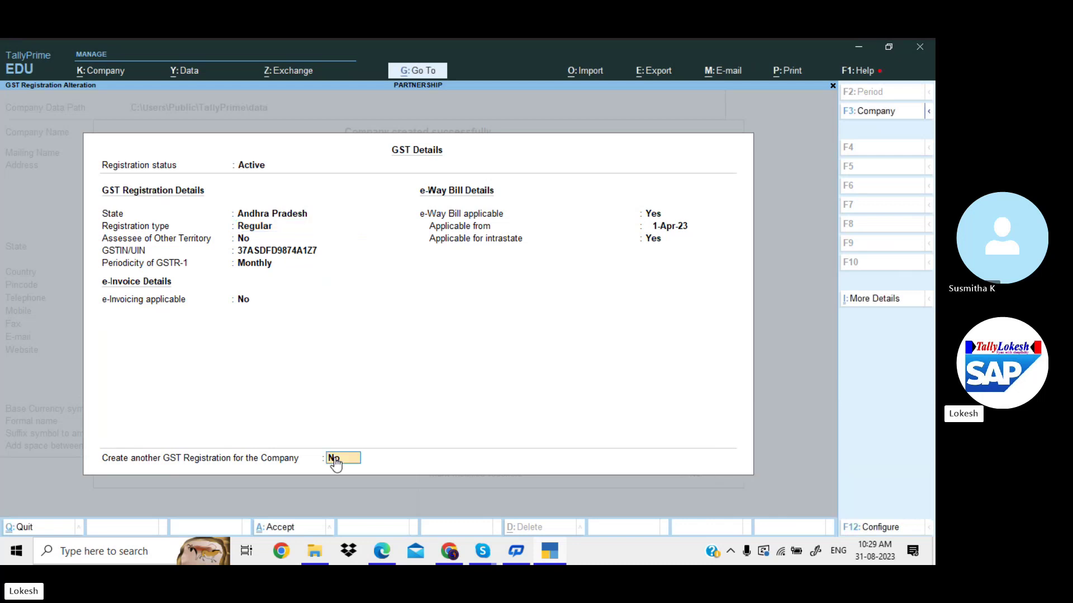
pyautogui.write('y')
pyautogui.press('Return')
pyautogui.press('Return')
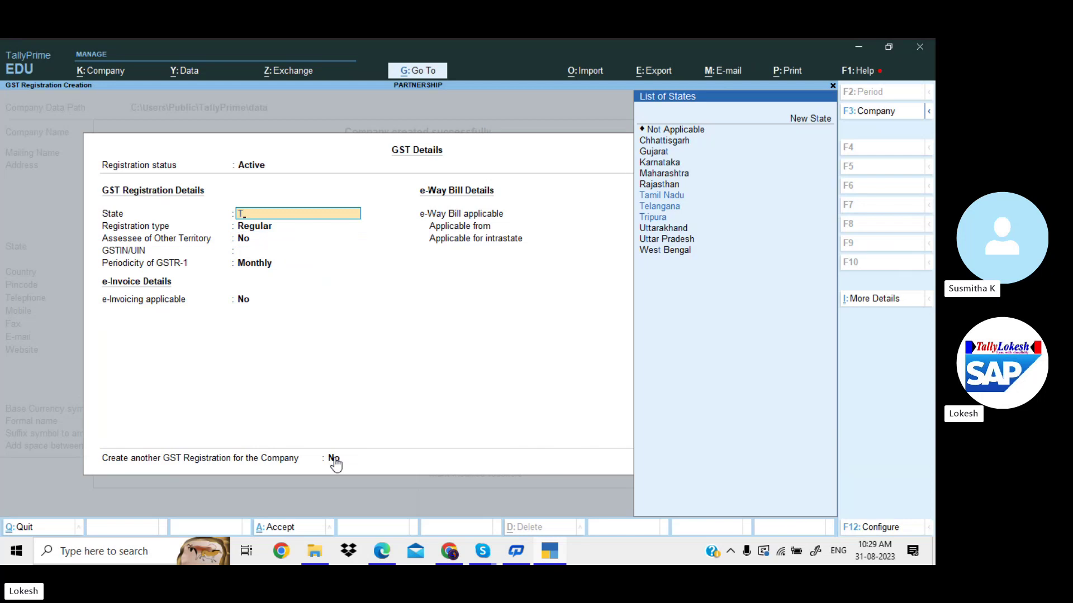
pyautogui.write('Te')
pyautogui.press('Return')
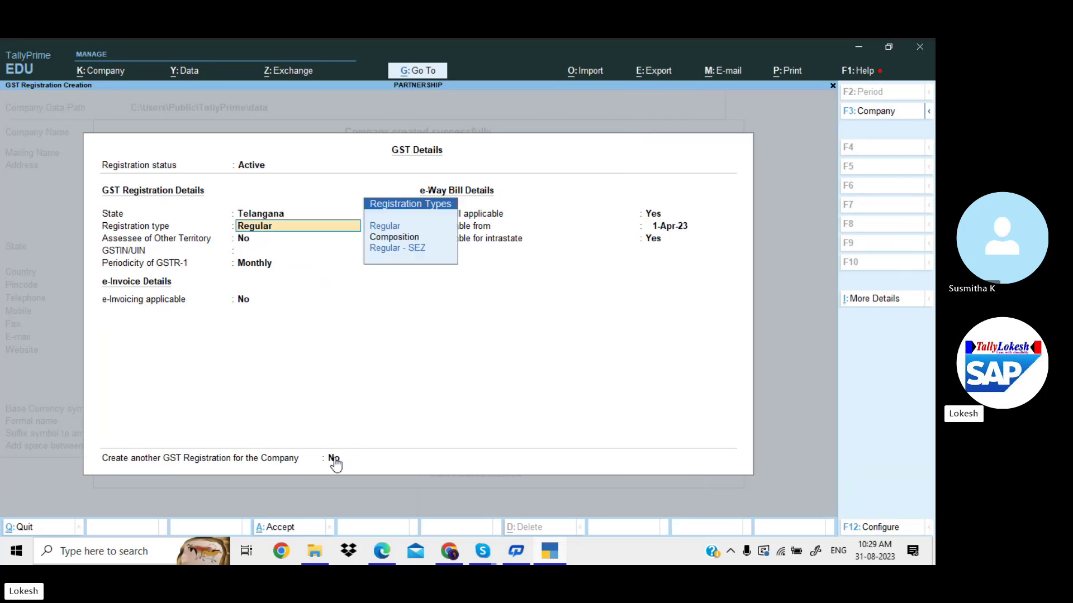
pyautogui.press('Return')
pyautogui.press('Return')
pyautogui.write('36AA')
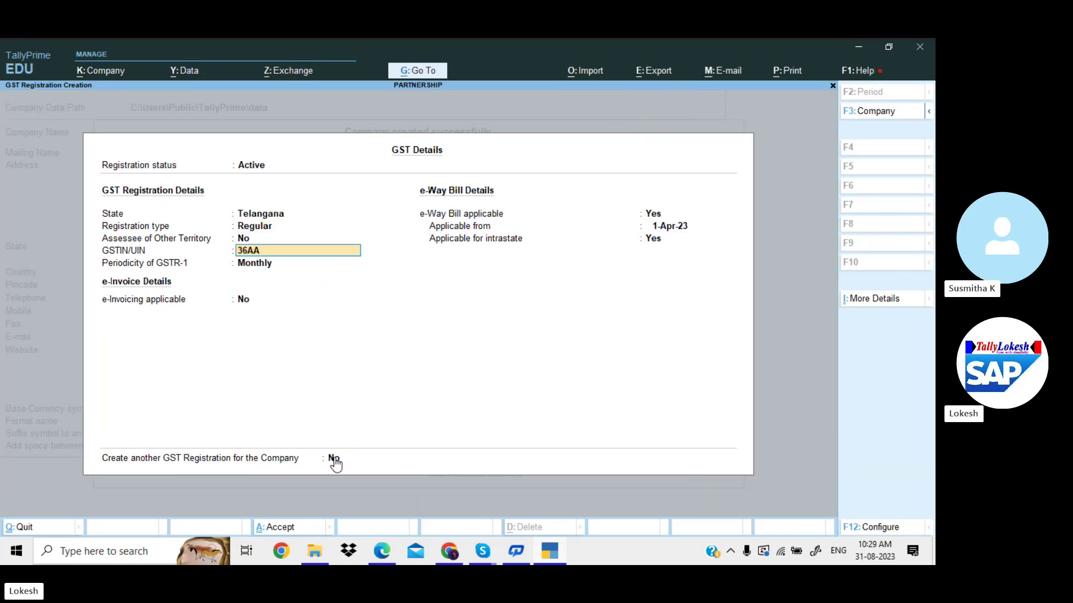
pyautogui.write('AAA1')
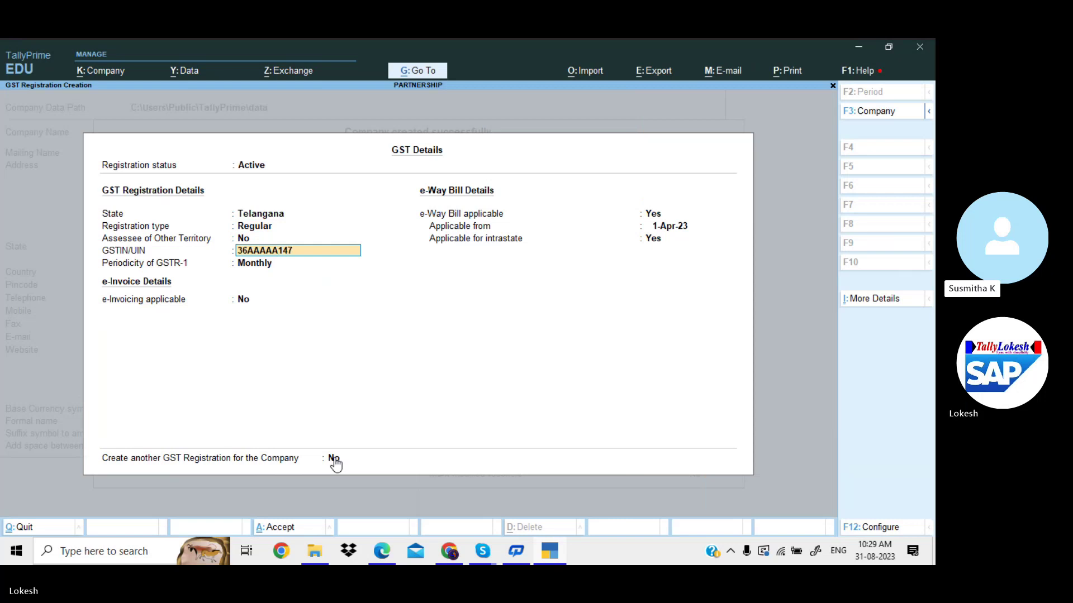
pyautogui.write('47')
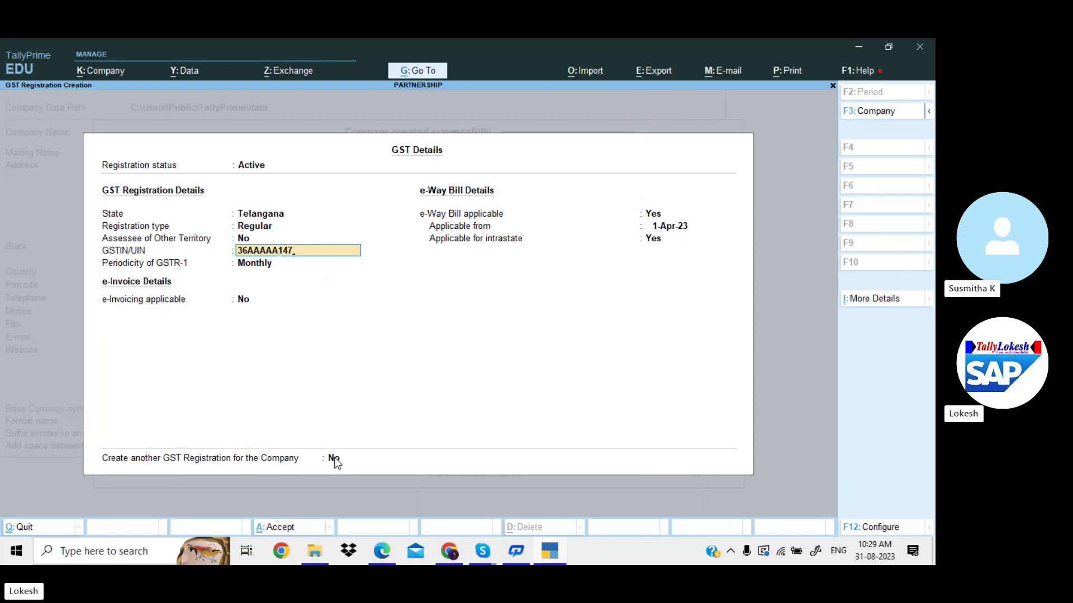
pyautogui.write('8AZ')
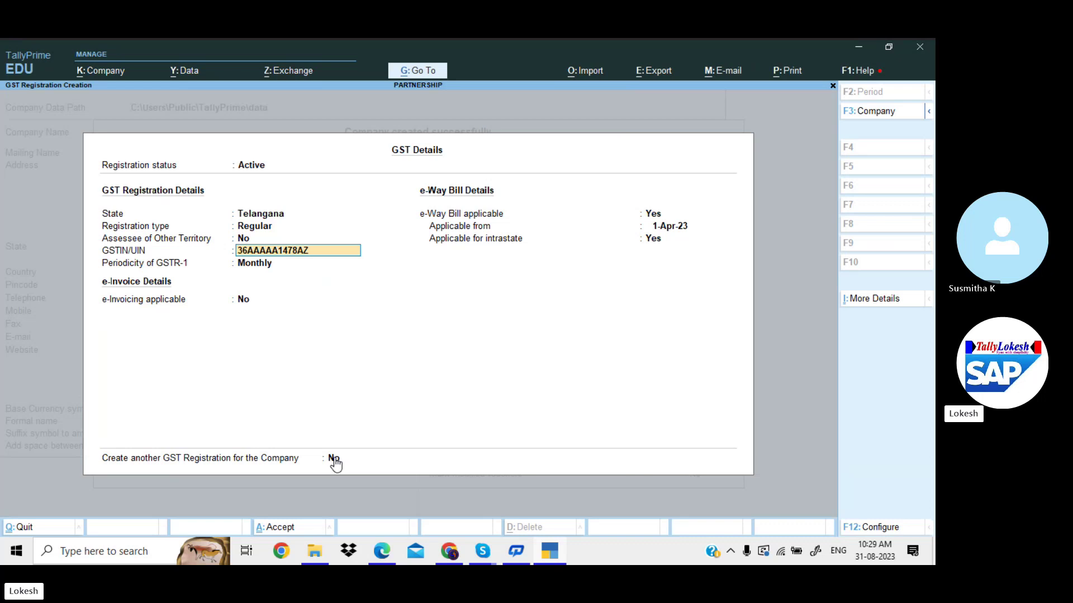
pyautogui.press('BackSpace')
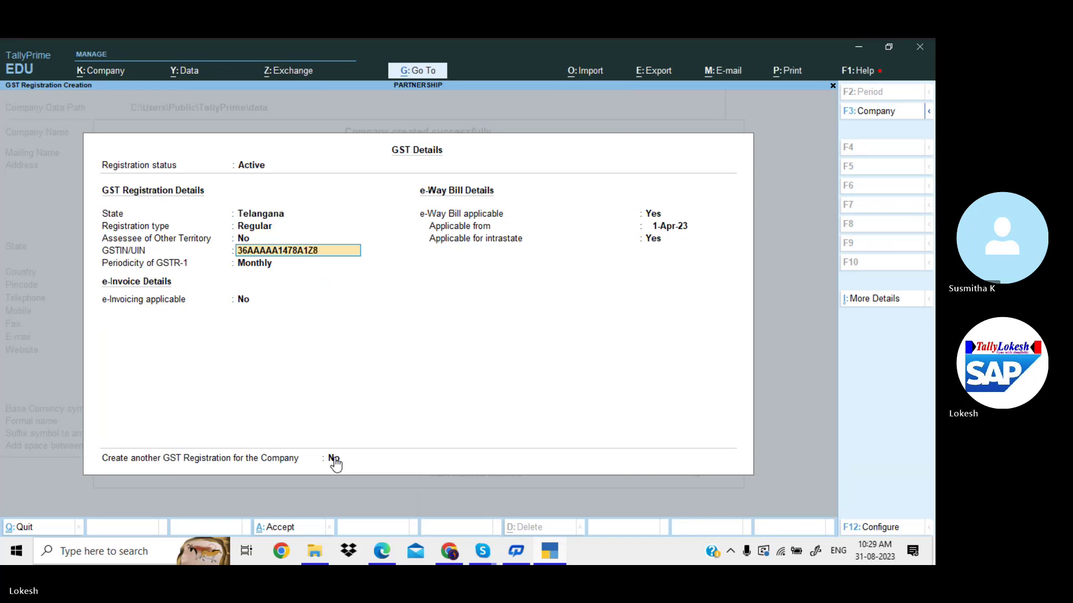
pyautogui.press('Return')
pyautogui.press('Return')
pyautogui.press('Return')
pyautogui.press('Return')
pyautogui.press('Return')
pyautogui.press('Return')
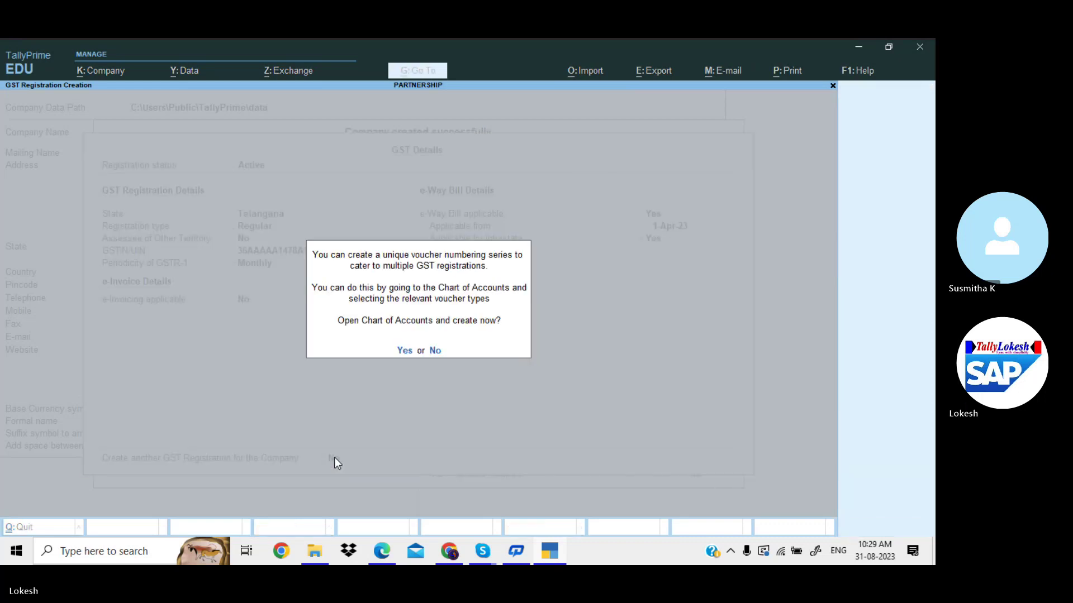
# Set Enable Browser Access for Reports to No and save the company features.
pyautogui.press('Return')
pyautogui.press('Escape')
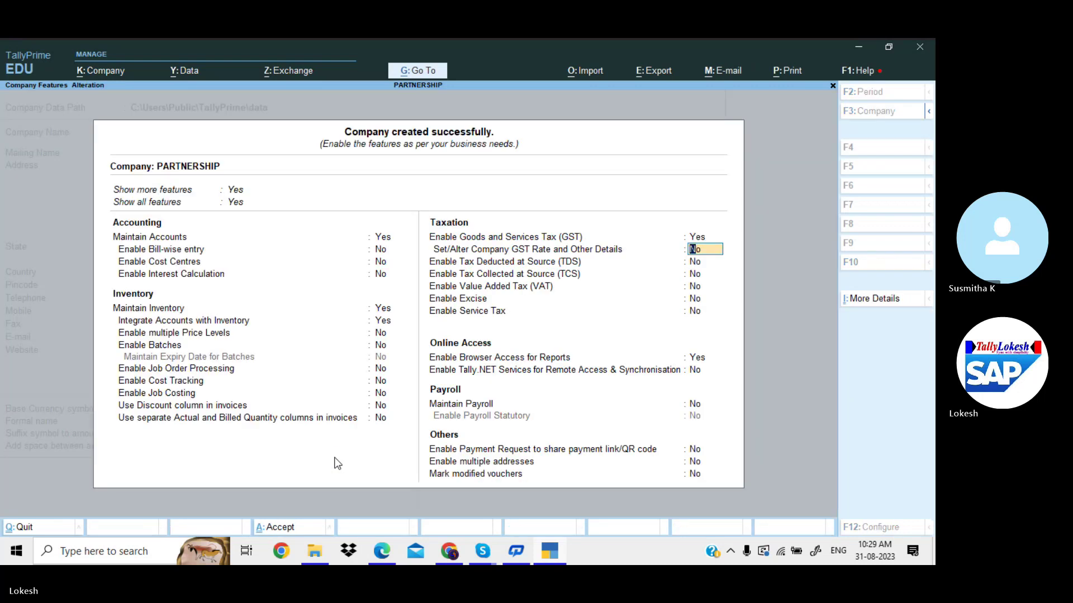
pyautogui.press('Return')
pyautogui.press('Return')
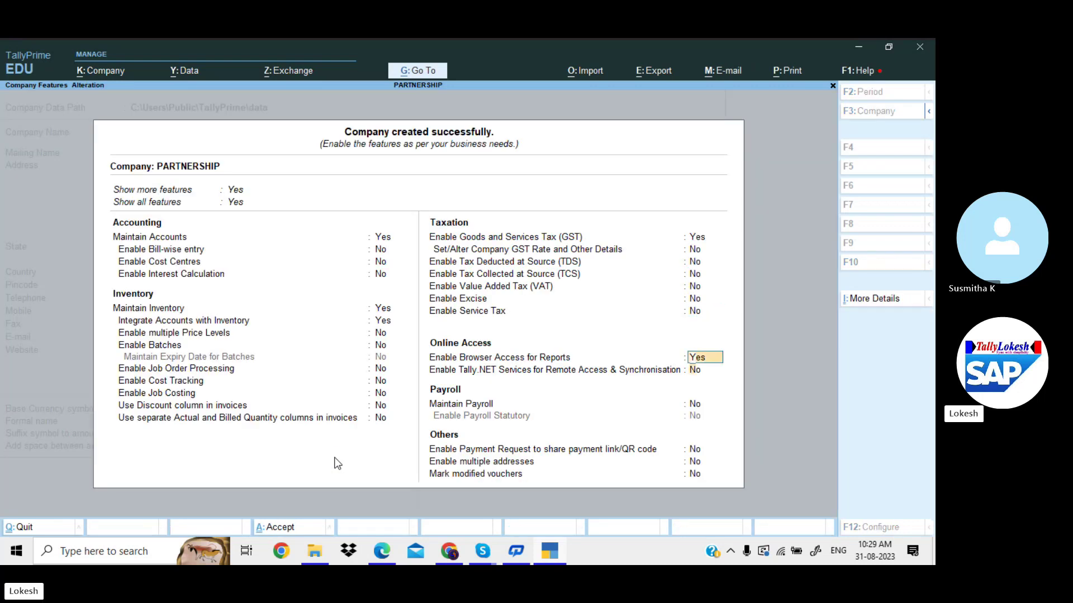
pyautogui.press('Return')
pyautogui.press('Return')
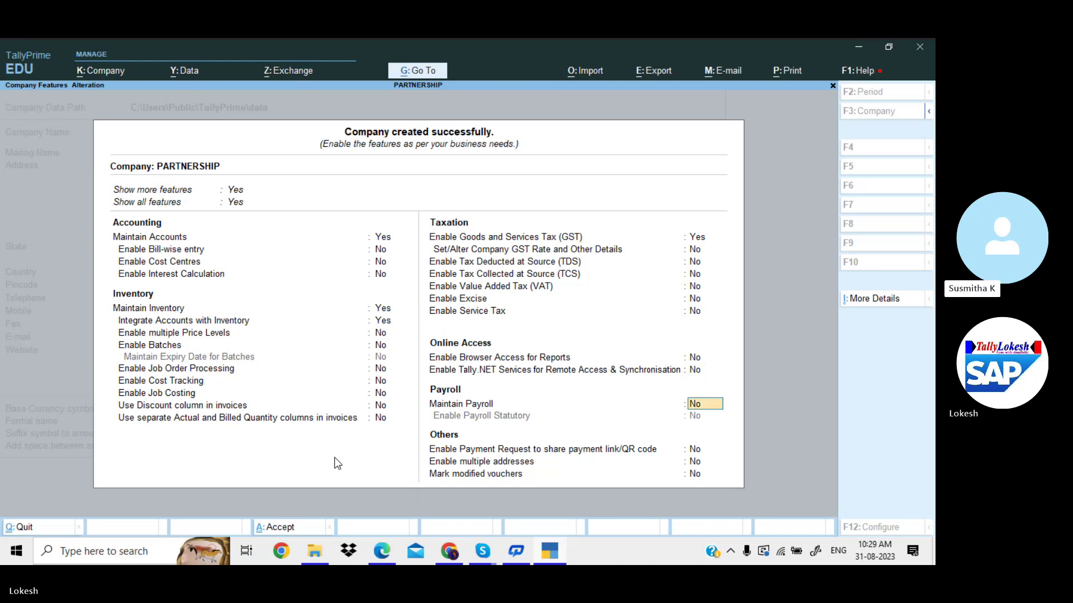
pyautogui.press('Return')
pyautogui.press('Return')
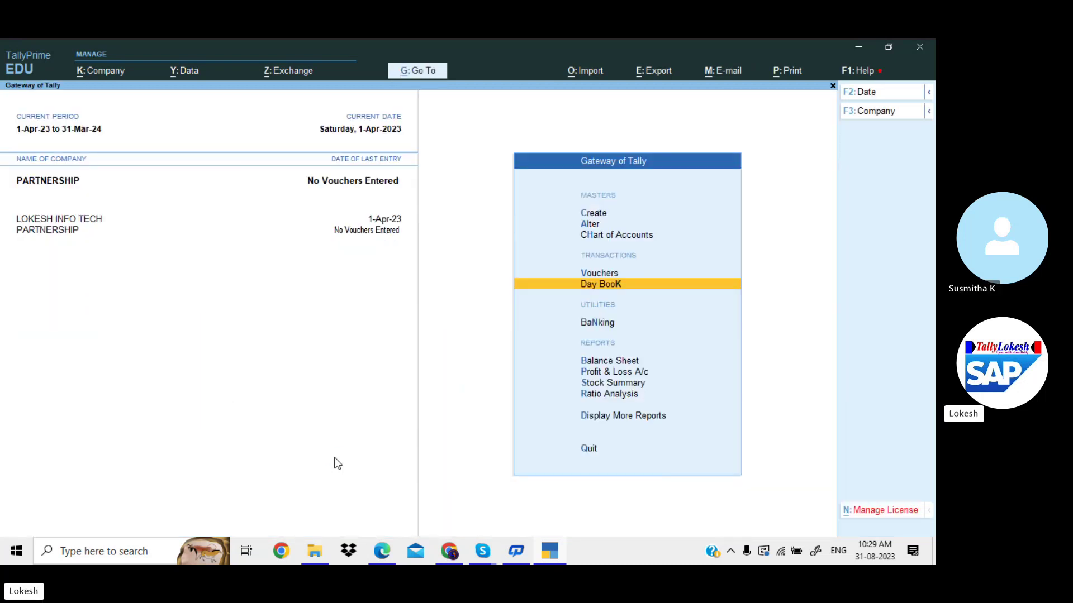
# Create the first partner's capital ledger under Capital Account with a 3,00,000 Cr opening balance.
pyautogui.press('Up')
pyautogui.press('Up')
pyautogui.press('Up')
pyautogui.press('Up')
pyautogui.press('Return')
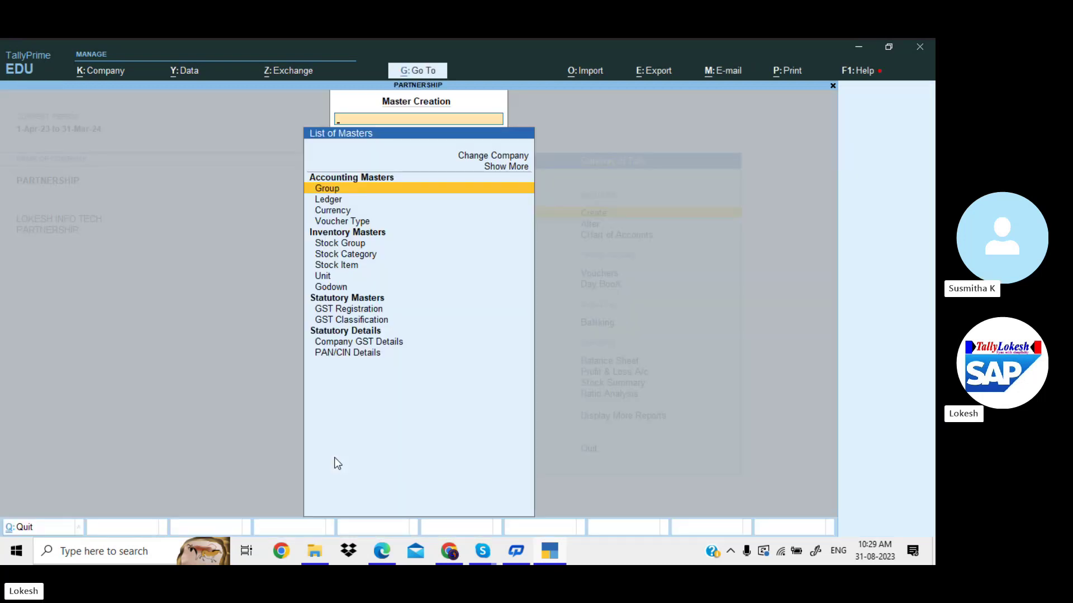
pyautogui.press('Down')
pyautogui.press('Return')
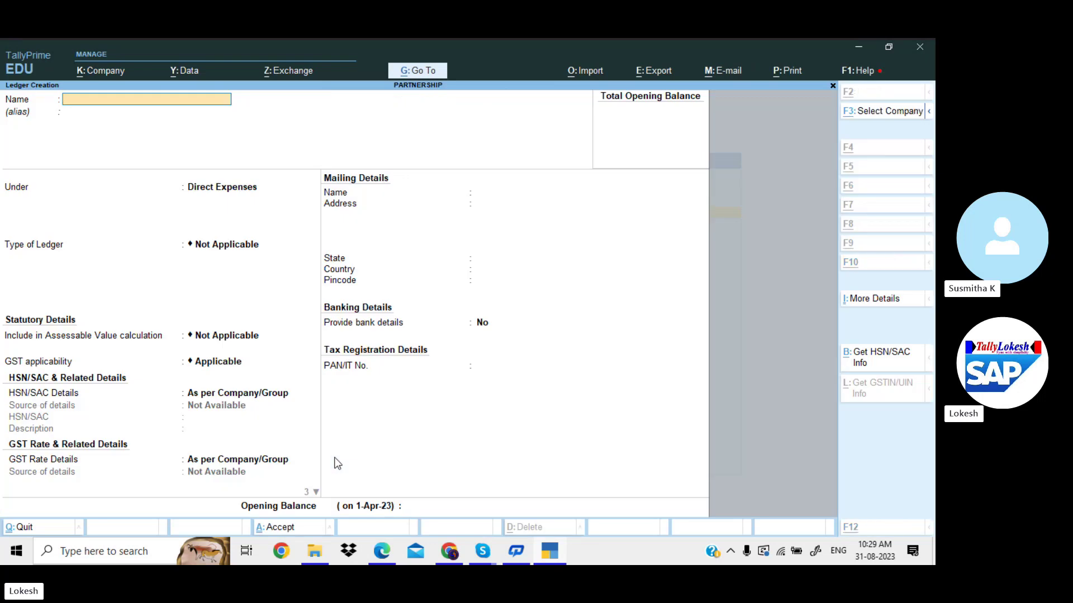
pyautogui.hotkey('alt', 'Tab')
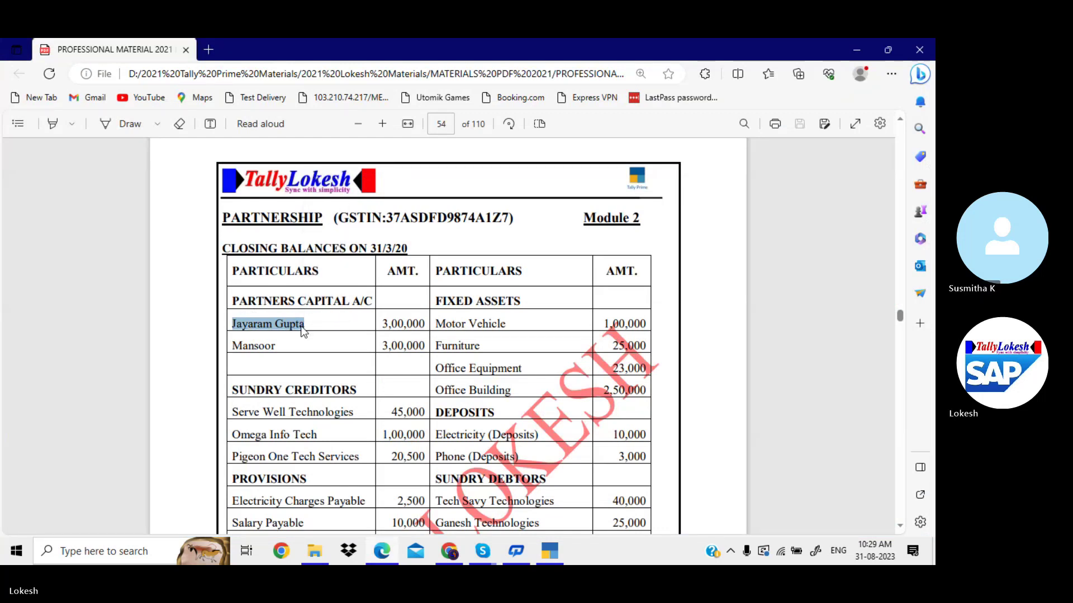
pyautogui.hotkey('alt', 'Tab')
pyautogui.press('Return')
pyautogui.press('Return')
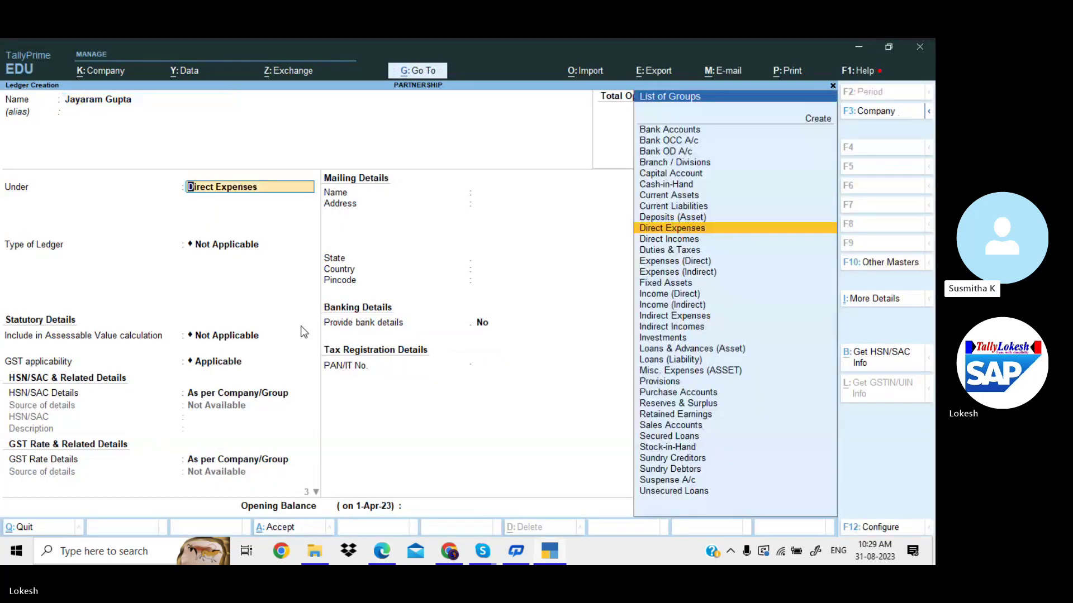
pyautogui.write('Ca')
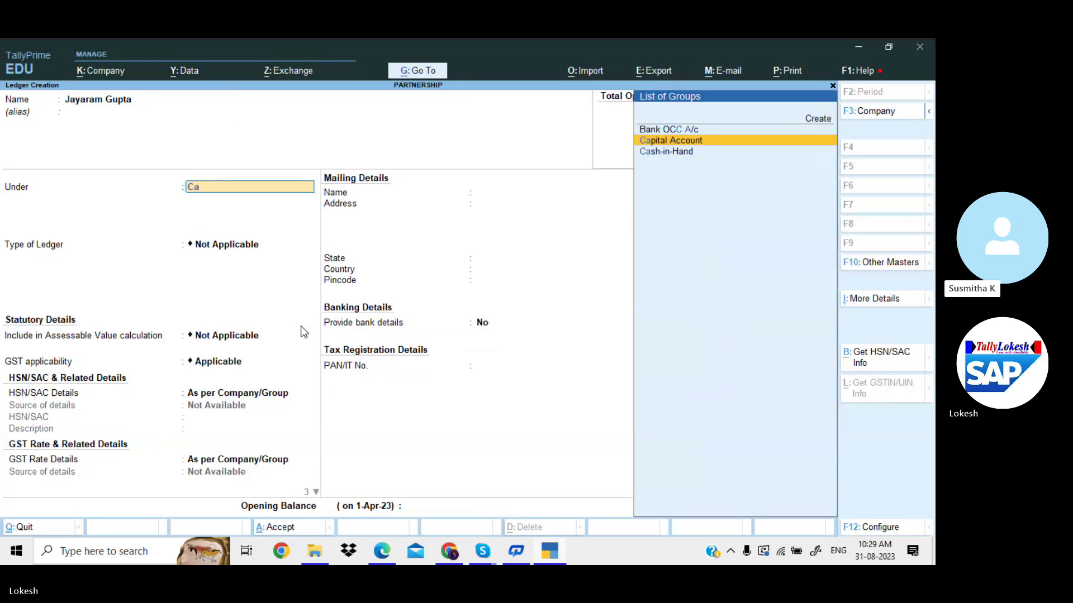
pyautogui.press('Return')
pyautogui.press('Return')
pyautogui.press('Return')
pyautogui.press('Return')
pyautogui.press('Return')
pyautogui.press('Return')
pyautogui.press('Return')
pyautogui.press('Return')
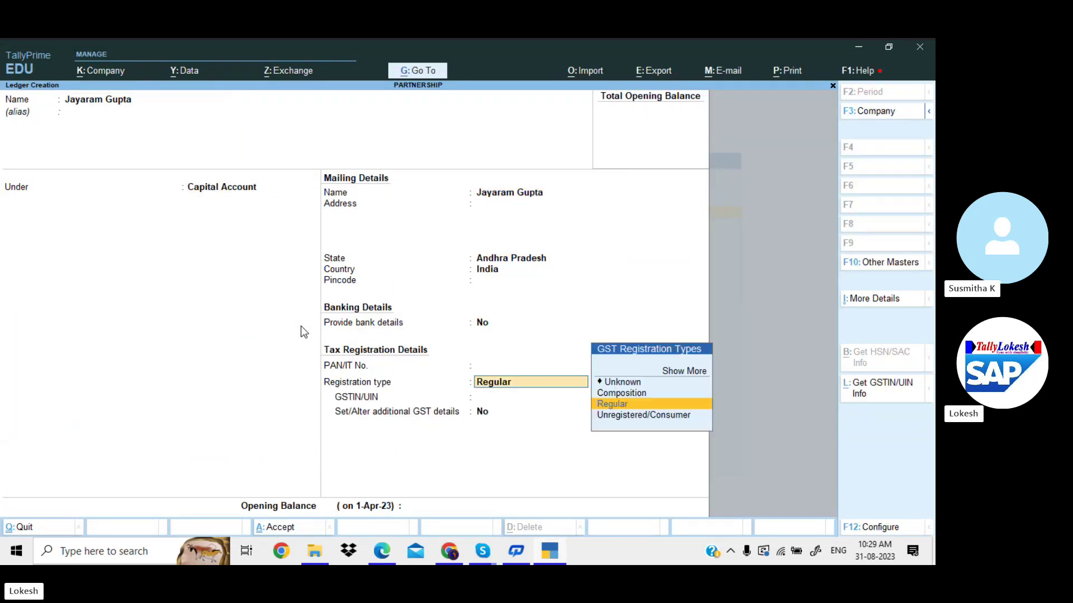
pyautogui.press('Return')
pyautogui.press('Return')
pyautogui.press('Return')
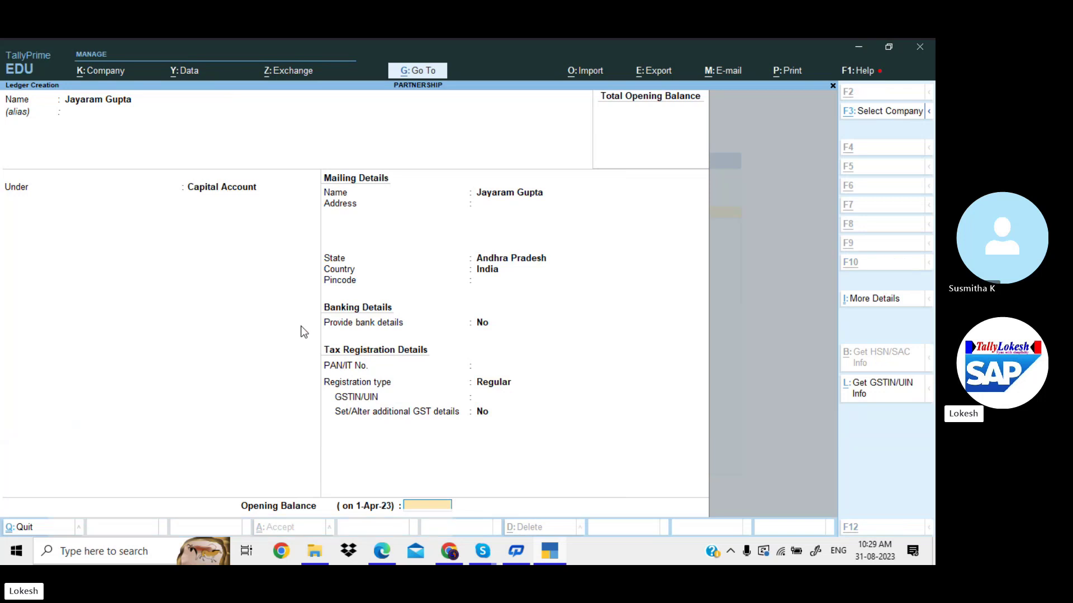
pyautogui.hotkey('alt', 'Tab')
pyautogui.hotkey('alt', 'Tab')
pyautogui.write('300')
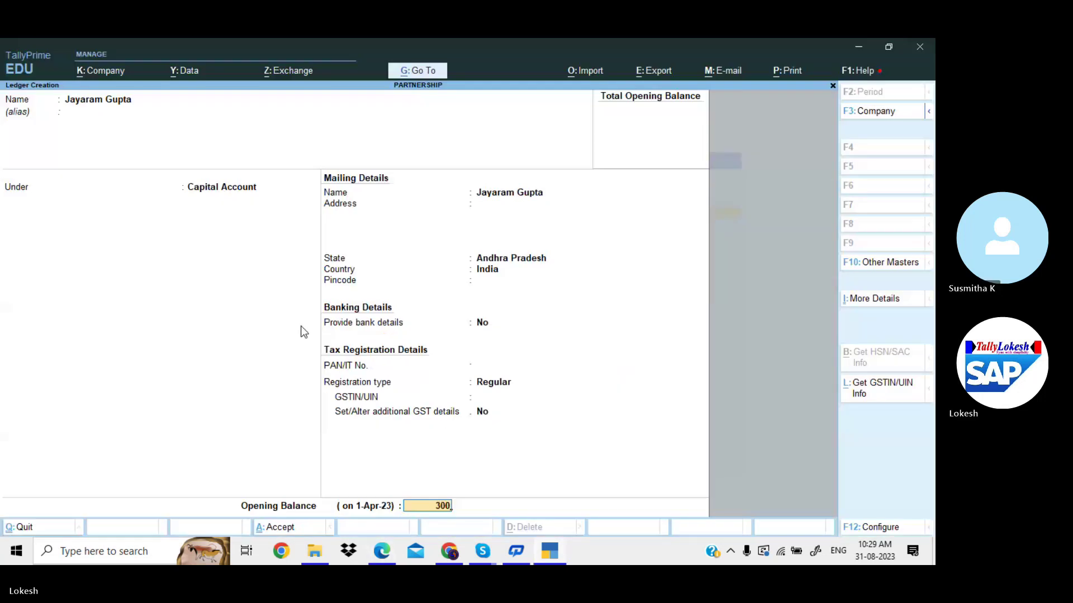
pyautogui.write('0000')
pyautogui.press('Return')
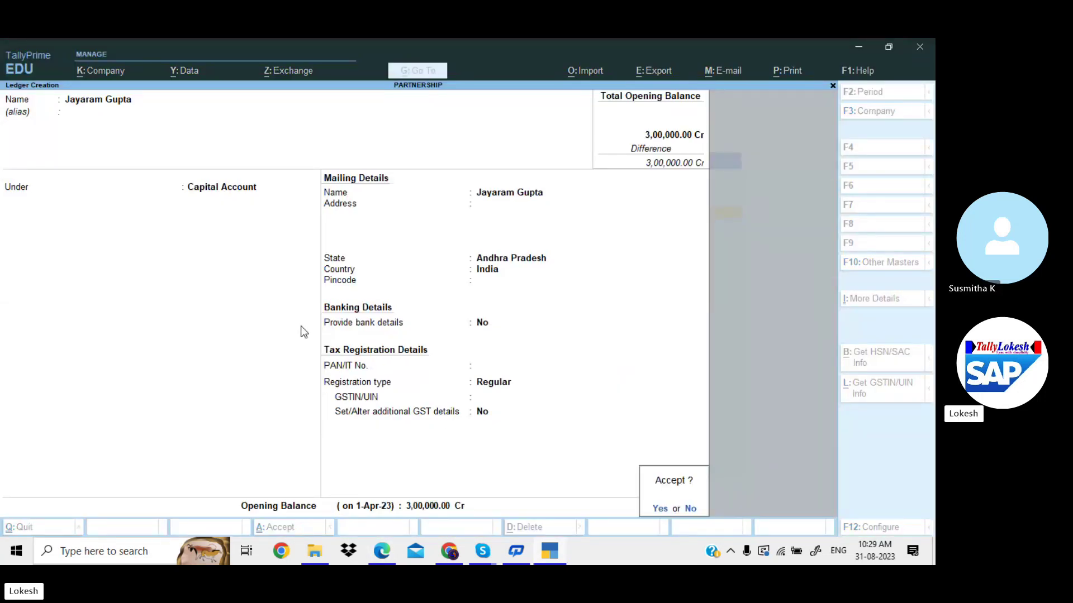
pyautogui.press('Return')
# Create the second partner's capital ledger under Capital Account, also at 3,00,000 Cr.
pyautogui.hotkey('alt', 'Tab')
pyautogui.hotkey('alt', 'Tab')
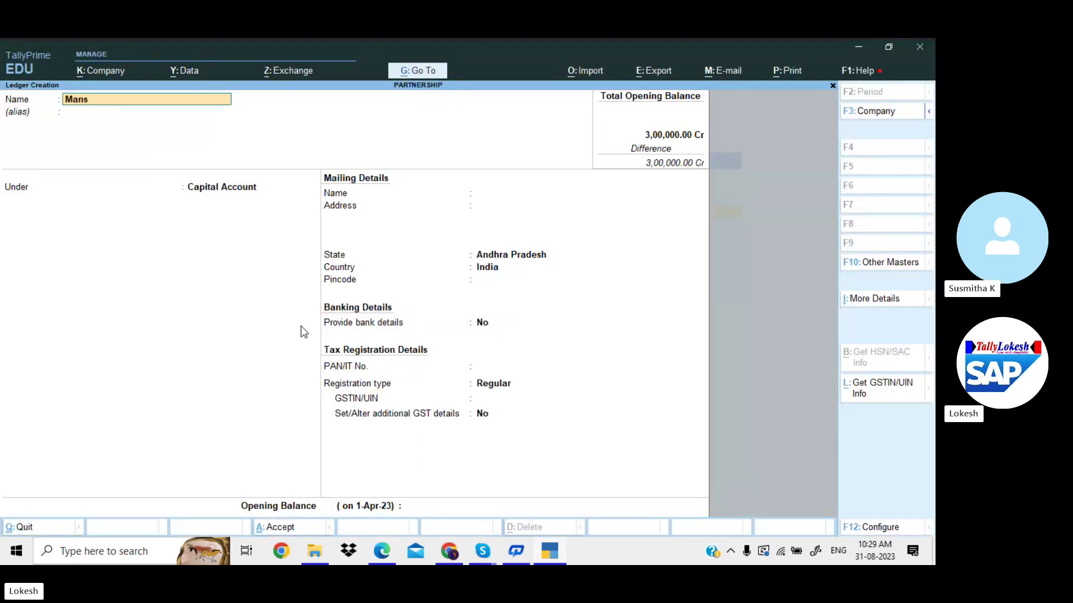
pyautogui.write('Mansoor')
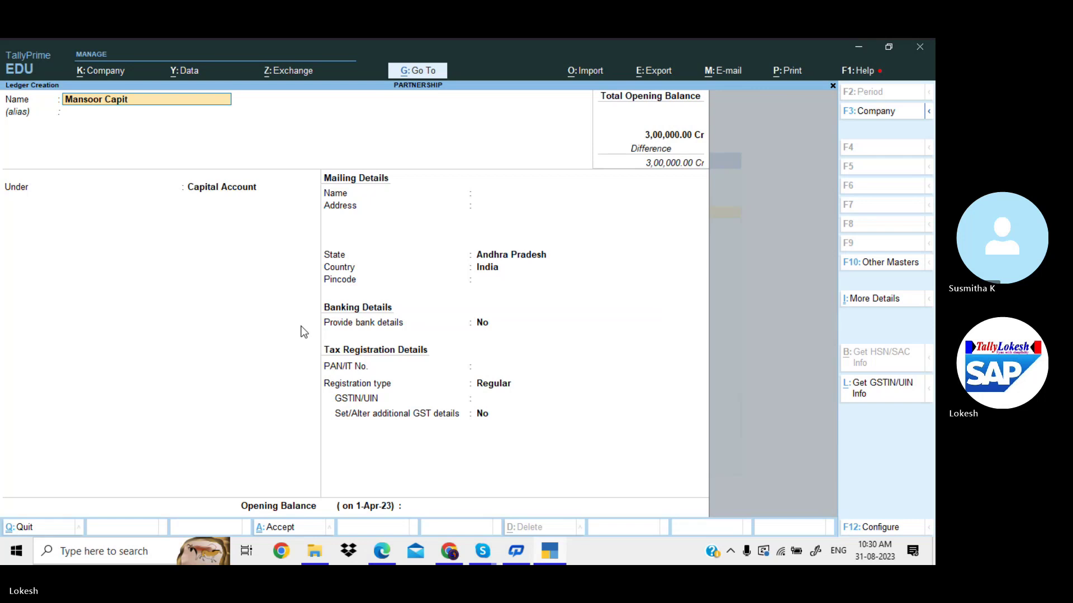
pyautogui.write(' Capit')
pyautogui.press('BackSpace')
pyautogui.press('BackSpace')
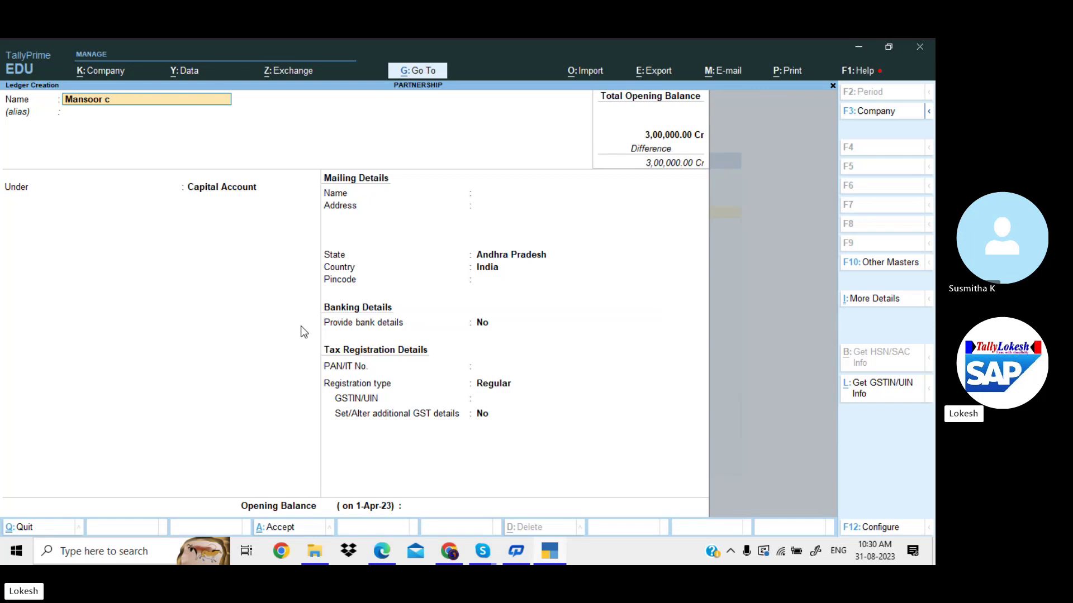
pyautogui.press('BackSpace')
pyautogui.press('BackSpace')
pyautogui.press('Return')
pyautogui.press('Return')
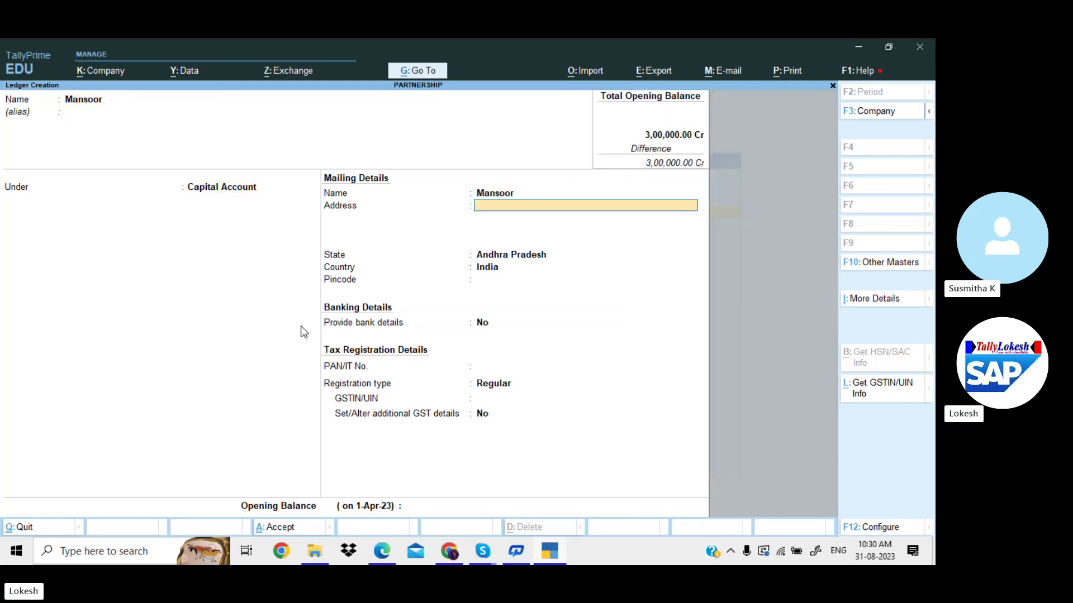
pyautogui.press('Return')
pyautogui.press('Return')
pyautogui.press('Return')
pyautogui.press('Return')
pyautogui.press('Return')
pyautogui.press('Return')
pyautogui.press('Return')
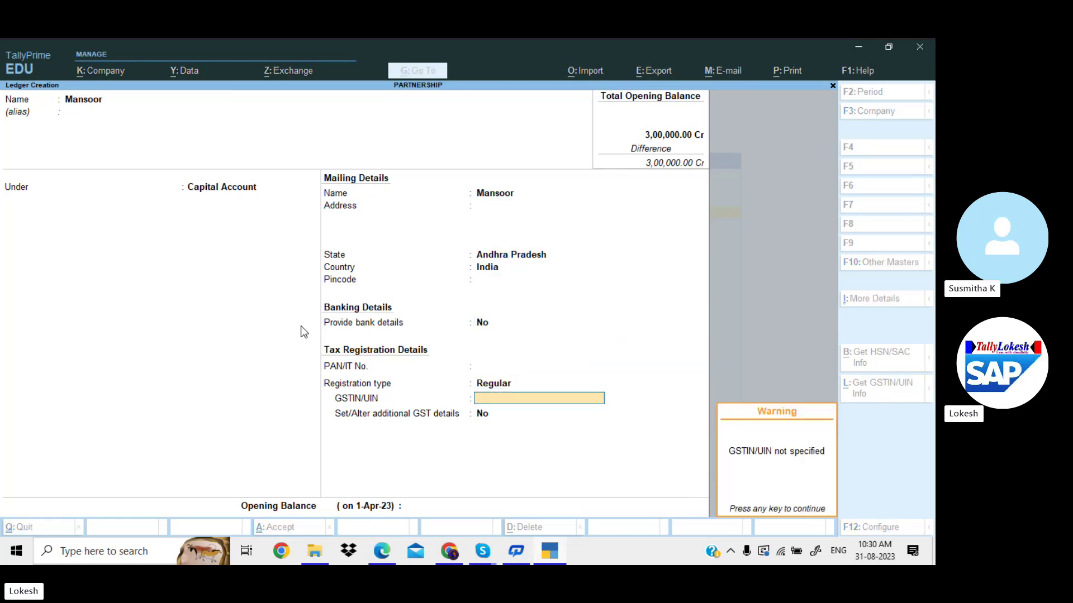
pyautogui.press('Return')
pyautogui.press('Return')
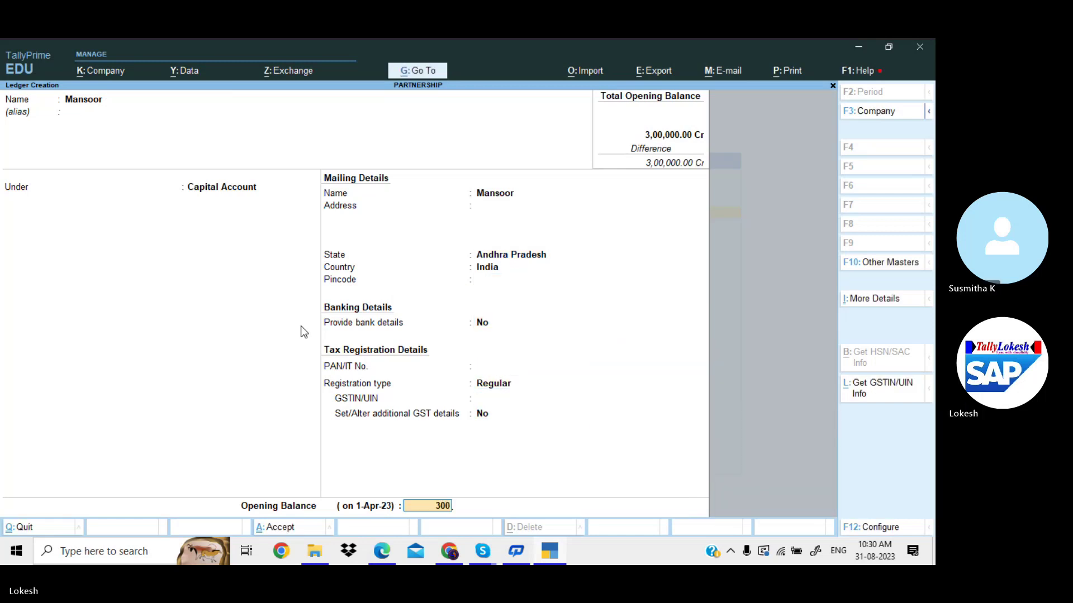
pyautogui.write('300000')
pyautogui.press('Return')
pyautogui.press('Return')
pyautogui.press('Return')
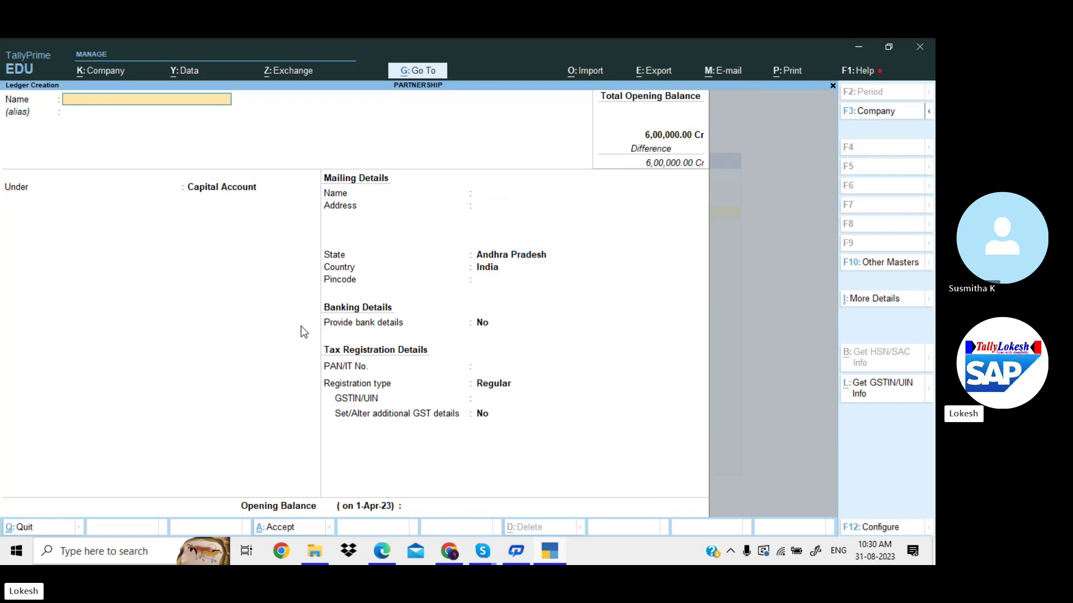
# Create Sundry Creditors ledger Serve Well Technologies with a 45,000 Cr opening balance.
pyautogui.hotkey('alt', 'Tab')
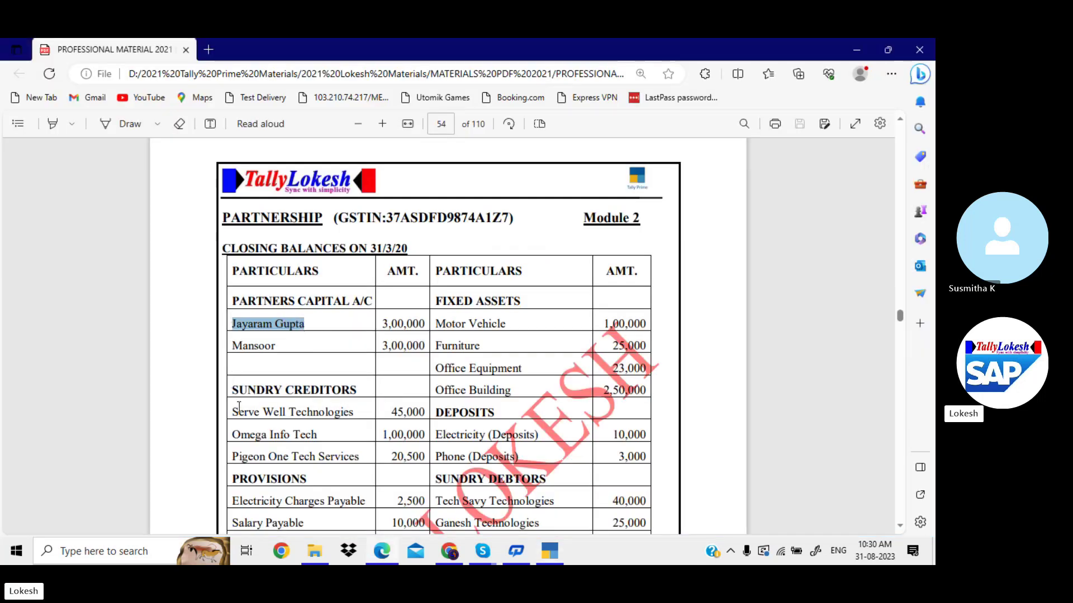
pyautogui.moveTo(235, 412); pyautogui.dragTo(320, 408)
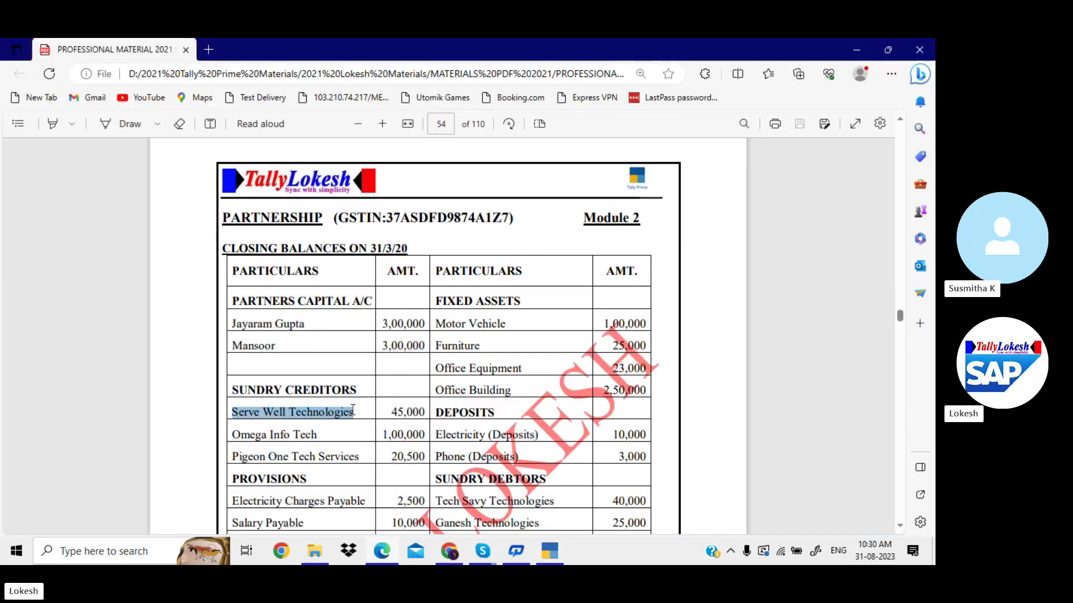
pyautogui.hotkey('alt', 'Tab')
pyautogui.hotkey('ctrl', 'alt', 'v')
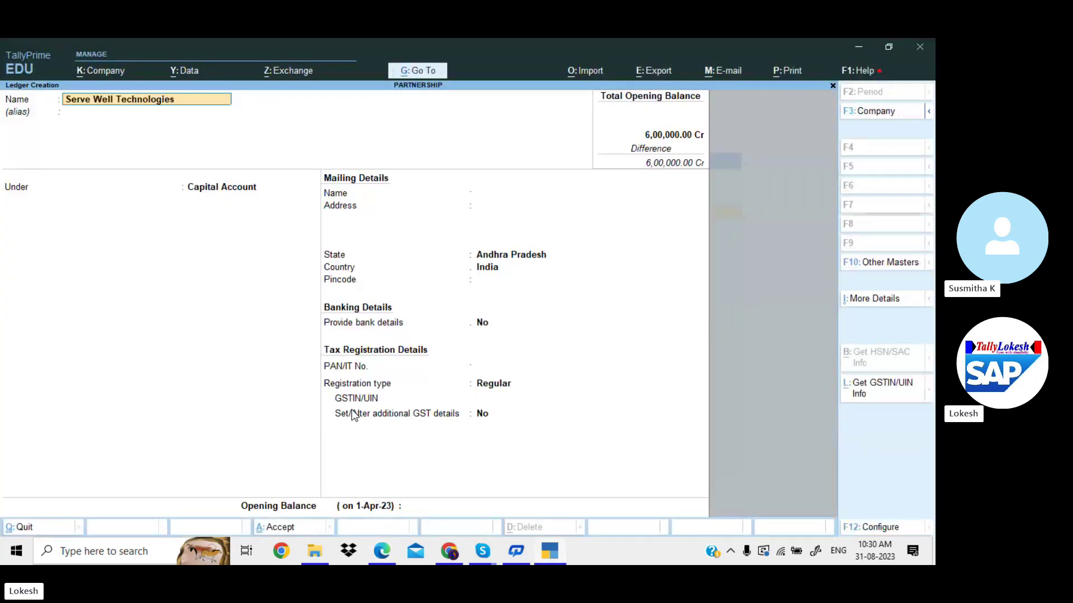
pyautogui.press('Return')
pyautogui.press('Return')
pyautogui.write('Sun')
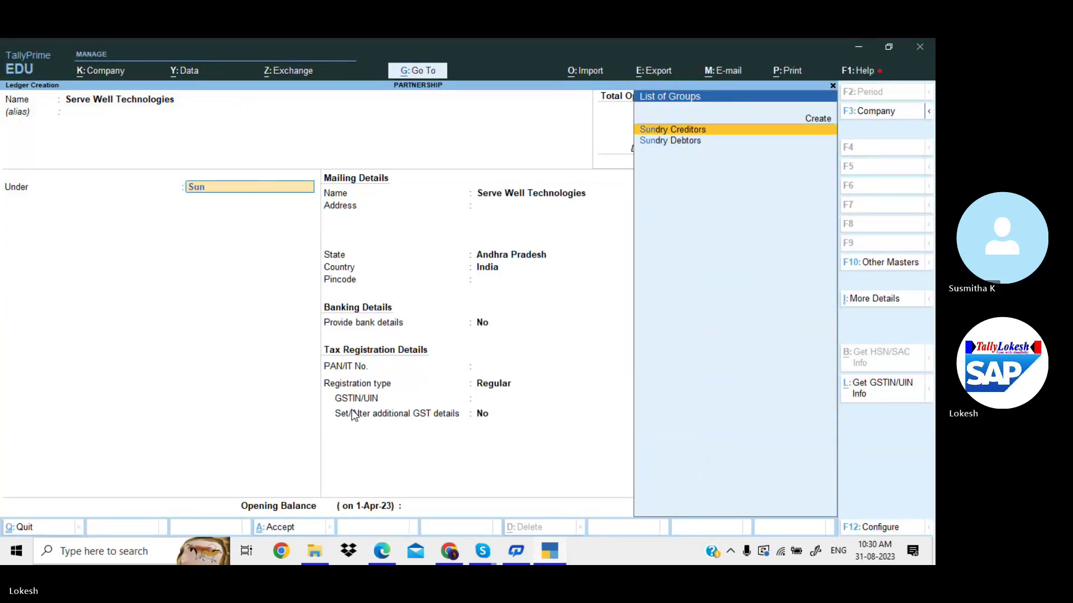
pyautogui.press('Return')
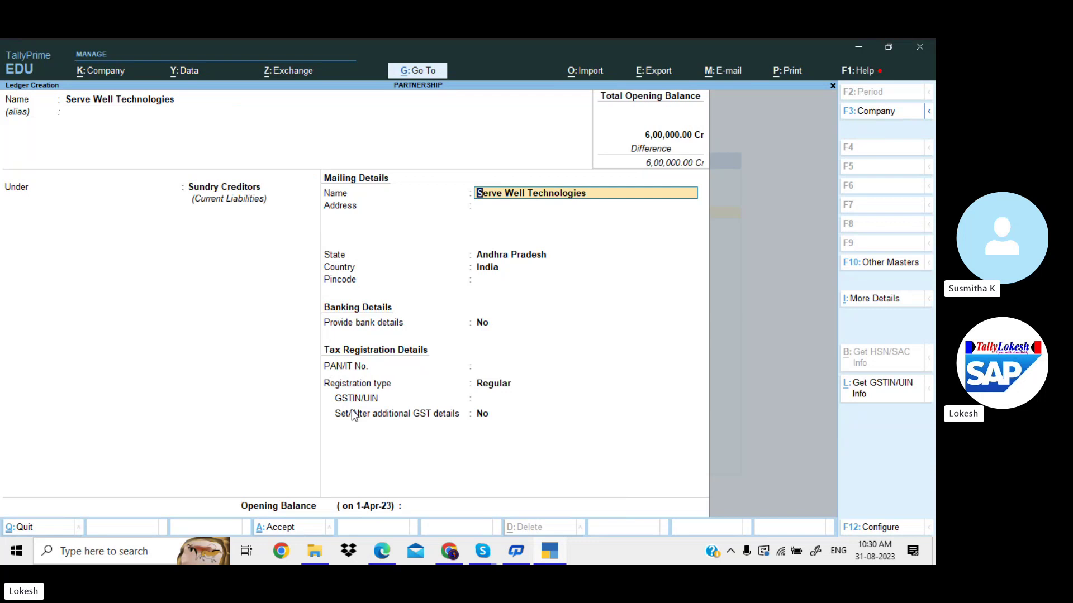
pyautogui.press('Return')
pyautogui.press('Return')
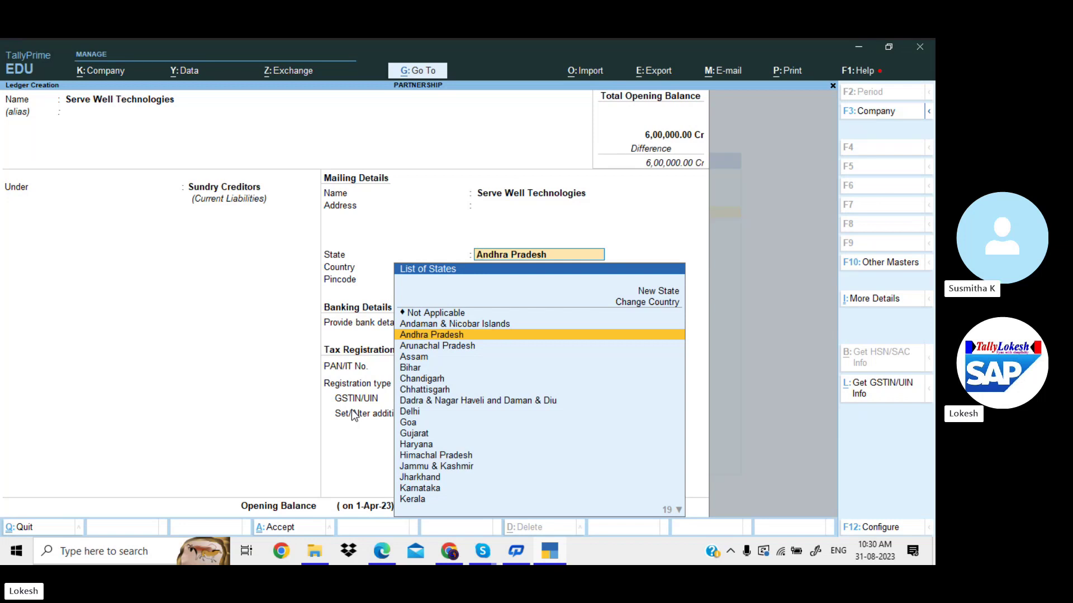
pyautogui.press('Return')
pyautogui.press('Return')
pyautogui.press('Return')
pyautogui.press('Return')
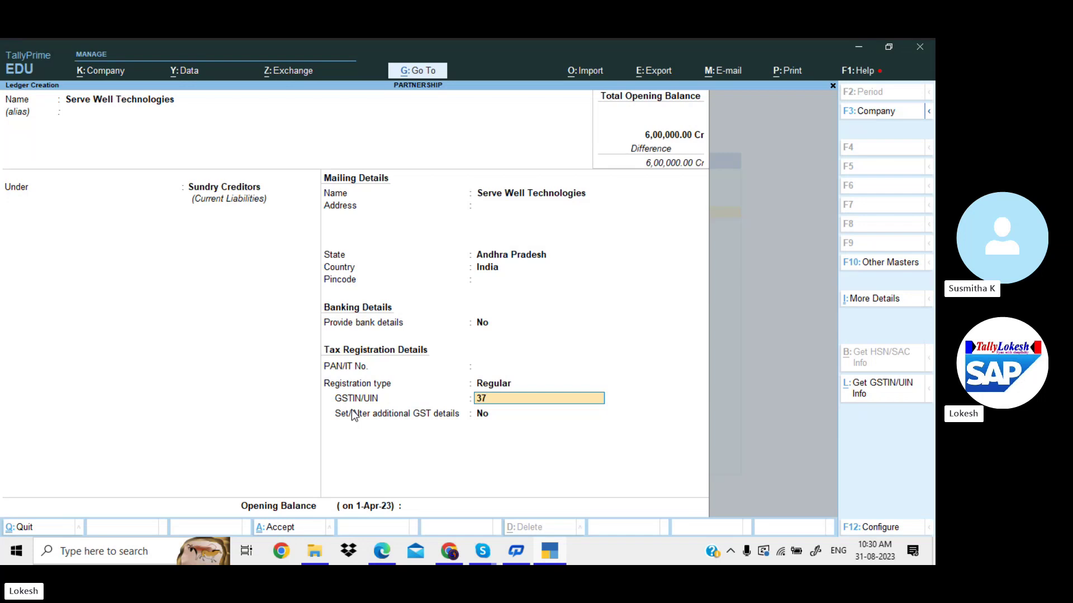
pyautogui.press('Return')
pyautogui.press('Return')
pyautogui.press('Return')
pyautogui.hotkey('alt', 'Tab')
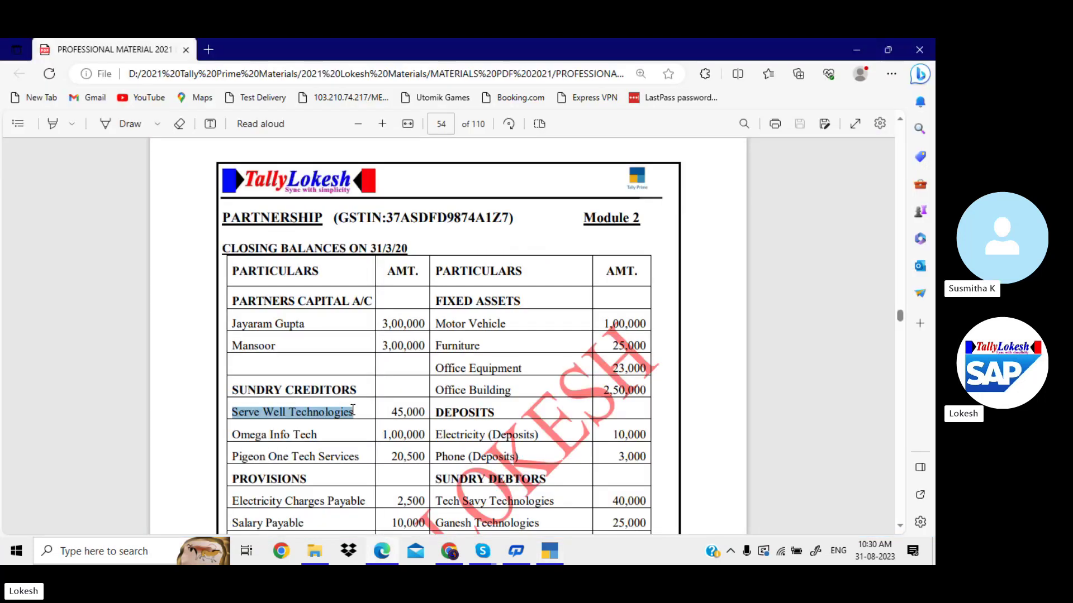
pyautogui.hotkey('alt', 'Tab')
pyautogui.write('45000')
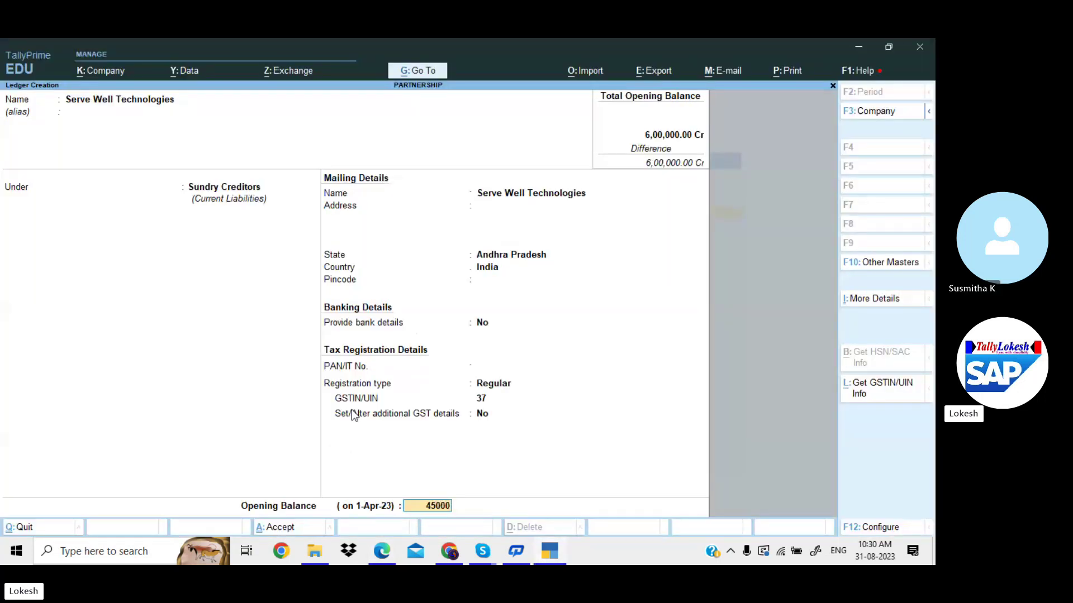
pyautogui.press('Return')
pyautogui.press('Return')
pyautogui.press('Return')
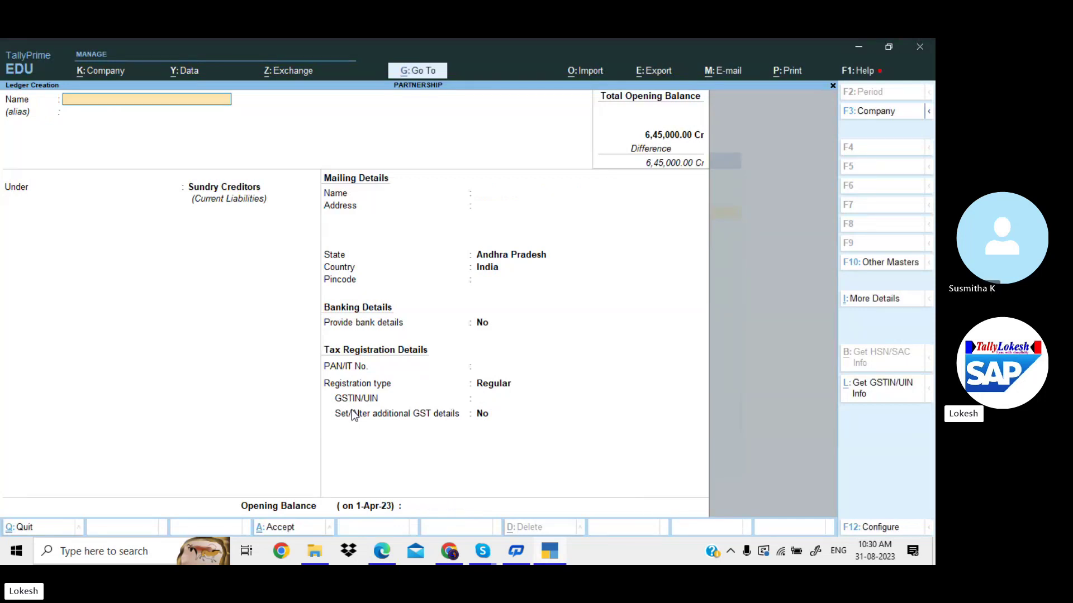
# Create Sundry Creditors ledger Omega Info Tech, GSTIN prefix 37, with 1,00,000 Cr opening balance.
pyautogui.hotkey('alt', 'Tab')
pyautogui.scroll(2, 352, 411)
pyautogui.scroll(-1, 353, 410)
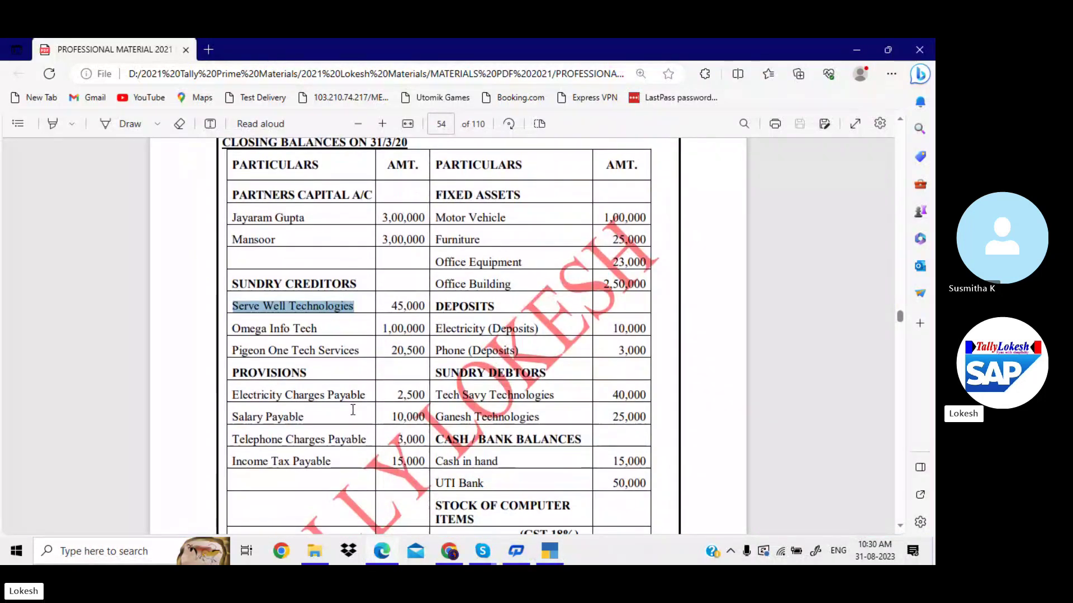
pyautogui.moveTo(232, 328); pyautogui.dragTo(281, 326)
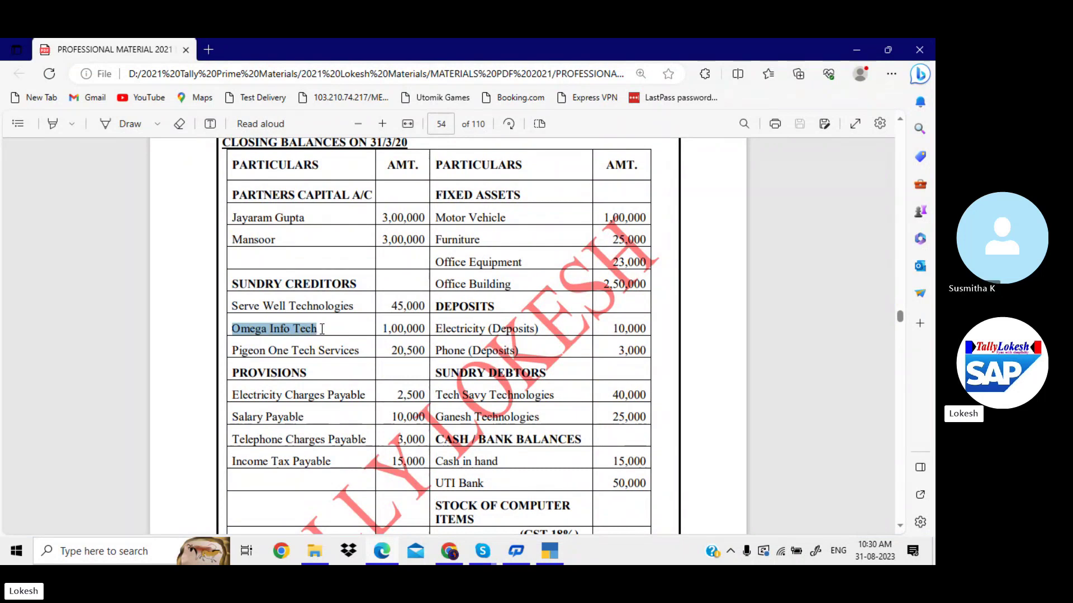
pyautogui.hotkey('ctrl', 'c')
pyautogui.hotkey('alt', 'Tab')
pyautogui.hotkey('ctrl', 'v')
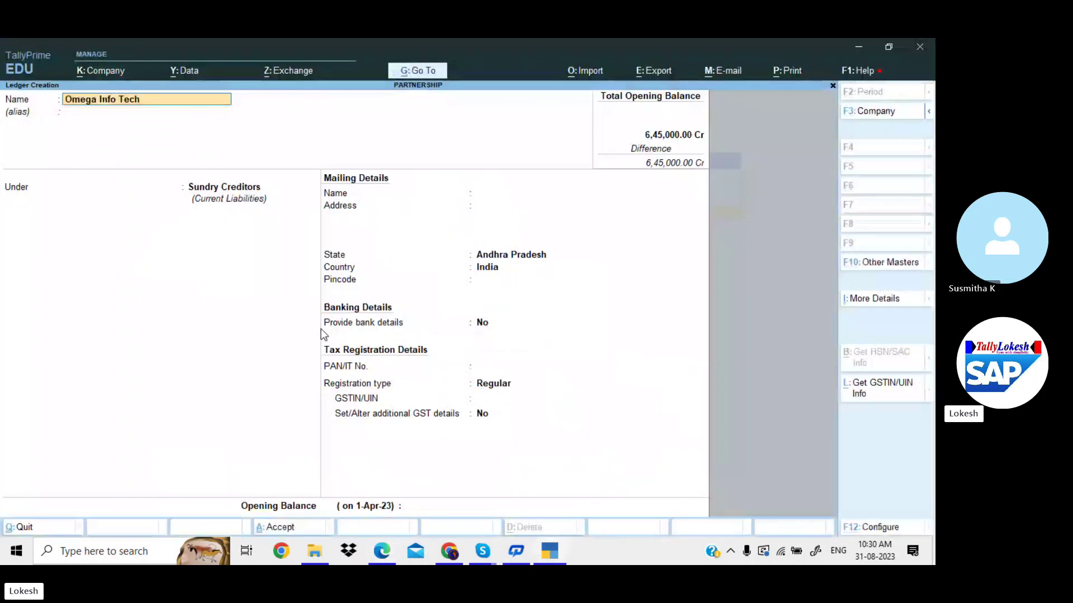
pyautogui.press('Return')
pyautogui.press('Return')
pyautogui.press('Return')
pyautogui.press('Return')
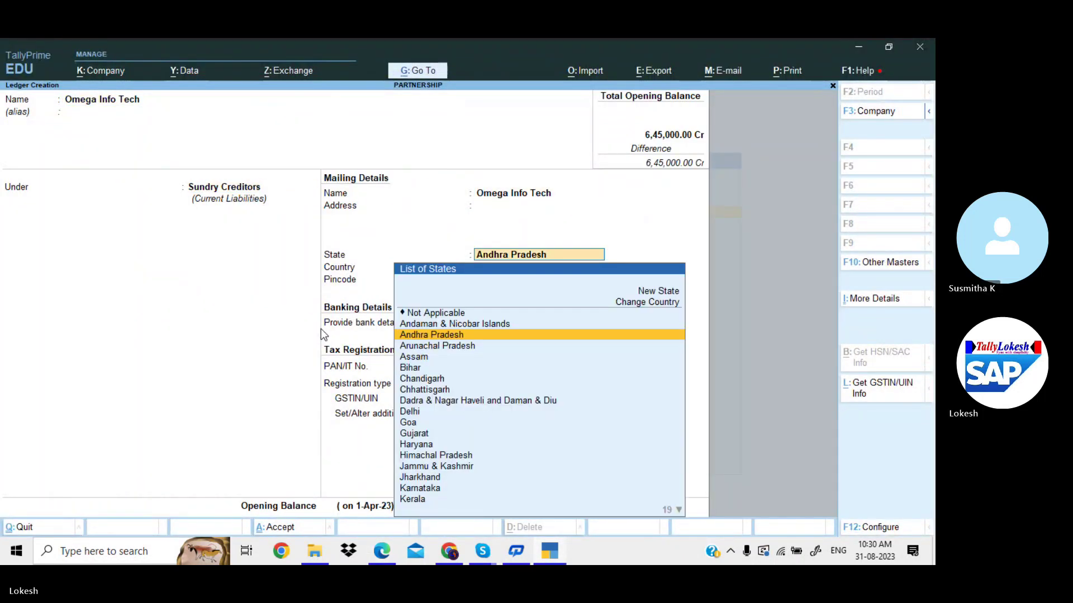
pyautogui.press('Return')
pyautogui.press('Return')
pyautogui.press('Return')
pyautogui.press('Return')
pyautogui.press('Return')
pyautogui.write('37')
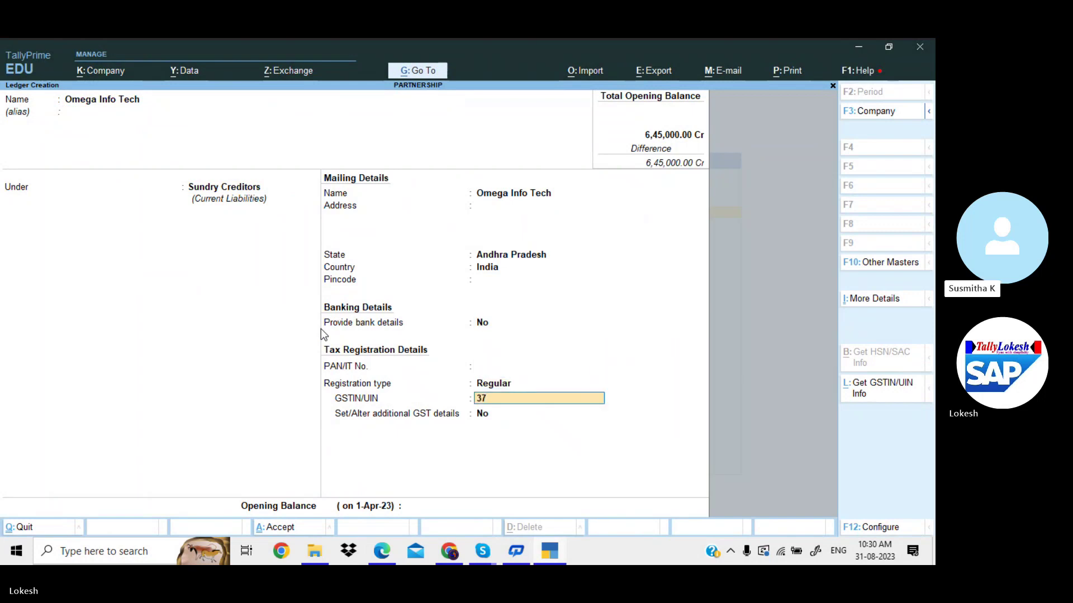
pyautogui.press('Return')
pyautogui.press('Return')
pyautogui.press('Return')
pyautogui.hotkey('alt', 'Tab')
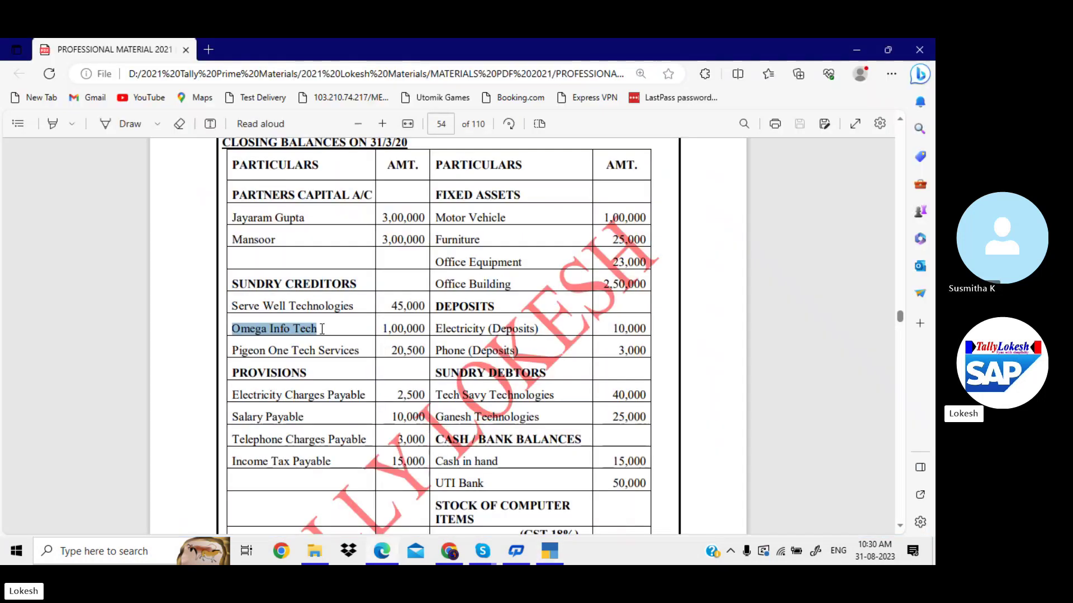
pyautogui.hotkey('alt', 'Tab')
pyautogui.write('10')
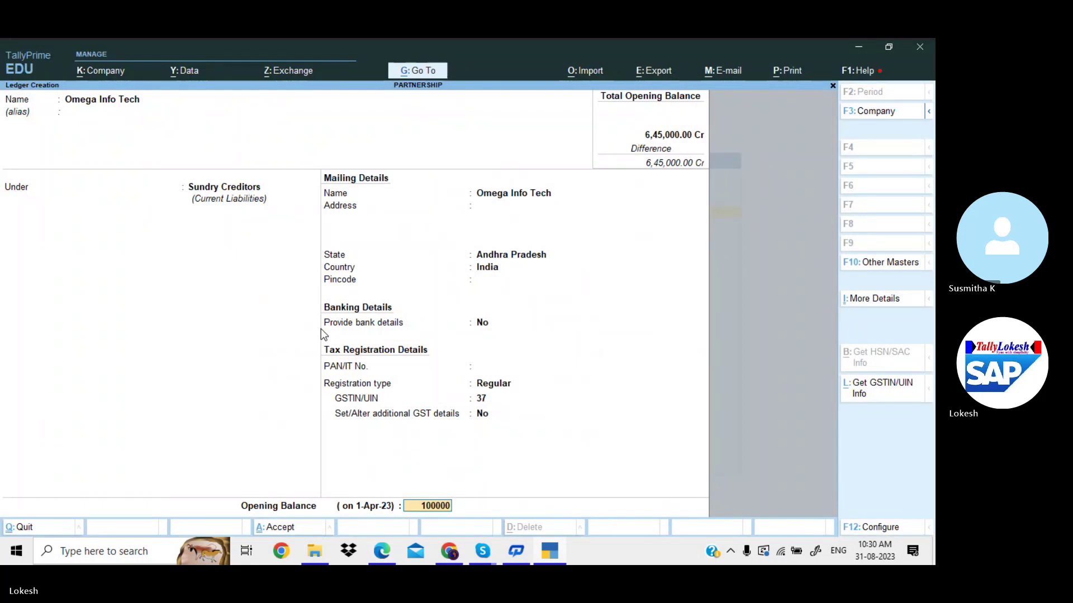
pyautogui.write('0000')
pyautogui.press('Return')
pyautogui.press('Return')
pyautogui.press('Return')
pyautogui.hotkey('alt', 'Tab')
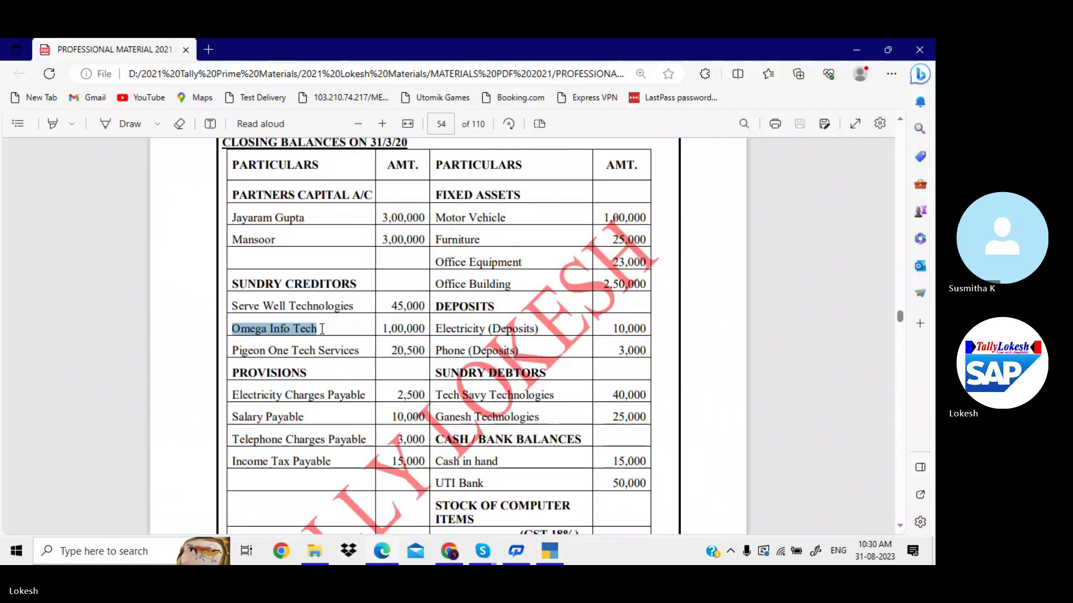
# Create Pigeon One Tech Services under Sundry Creditors, Regular GST, with a 20,500 Cr opening balance.
pyautogui.moveTo(232, 350); pyautogui.dragTo(360, 358)
pyautogui.hotkey('alt', 'Tab')
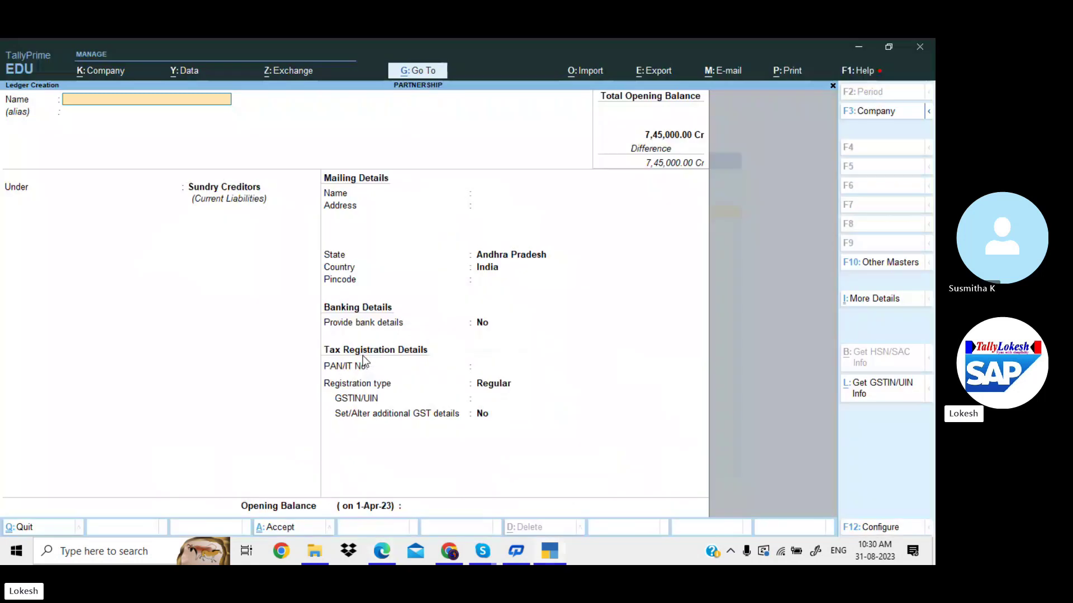
pyautogui.hotkey('ctrl', 'alt', 'v')
pyautogui.press('Return')
pyautogui.press('Return')
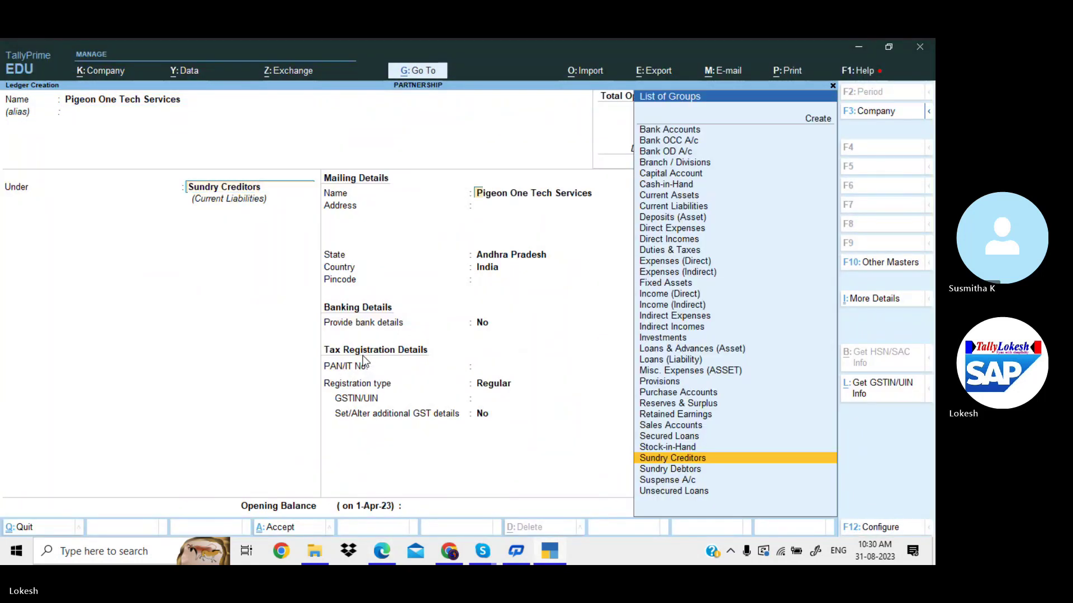
pyautogui.press('Return')
pyautogui.press('Return')
pyautogui.press('Return')
pyautogui.press('Return')
pyautogui.press('Return')
pyautogui.press('Return')
pyautogui.press('Return')
pyautogui.press('Return')
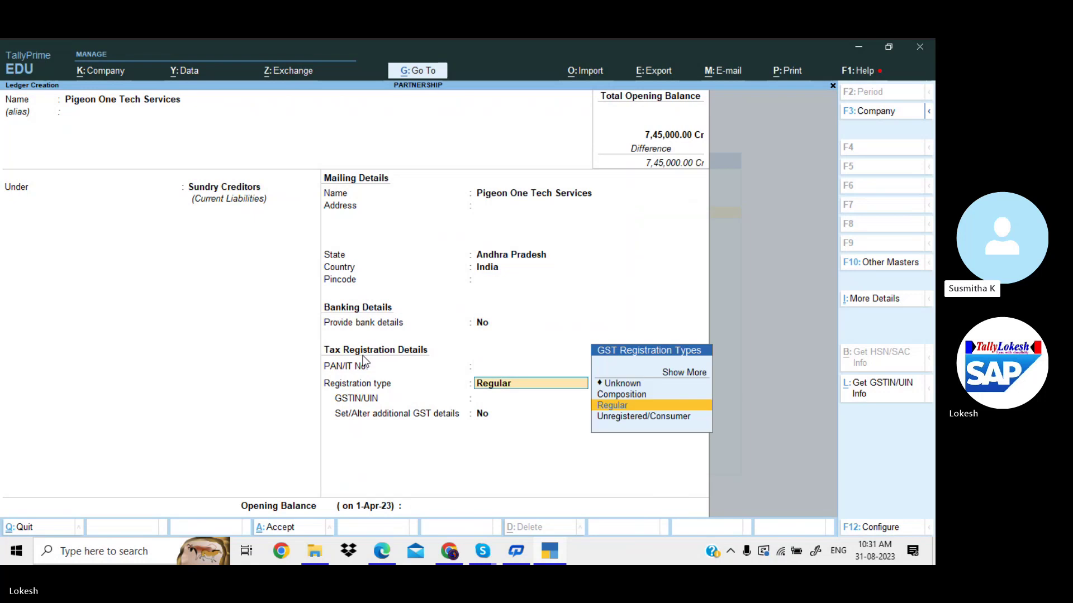
pyautogui.press('Return')
pyautogui.write('37')
pyautogui.press('Return')
pyautogui.press('Return')
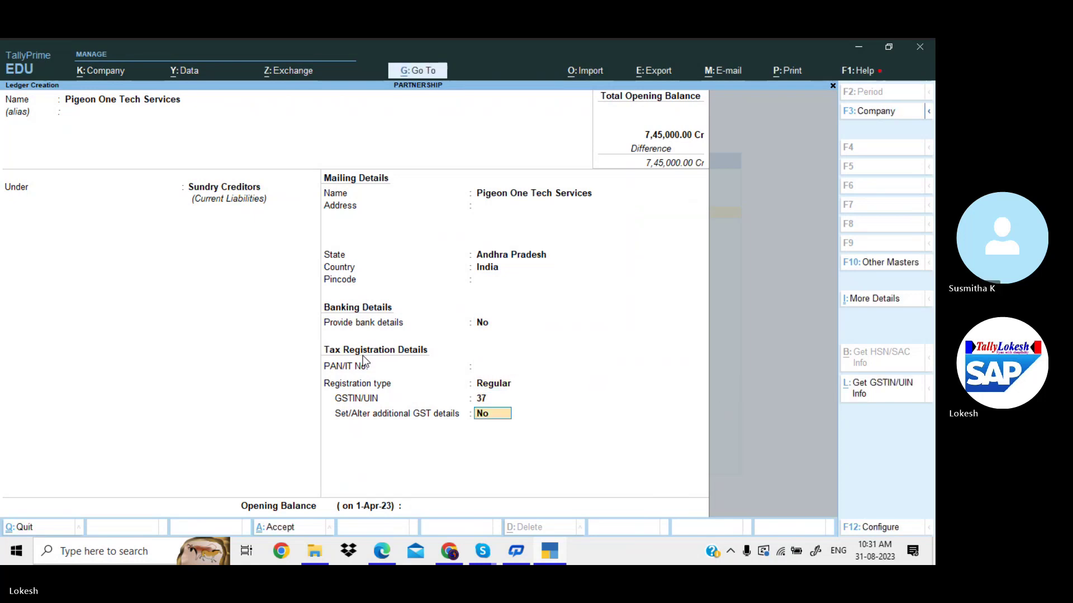
pyautogui.press('Return')
pyautogui.hotkey('alt', 'Tab')
pyautogui.hotkey('alt', 'Tab')
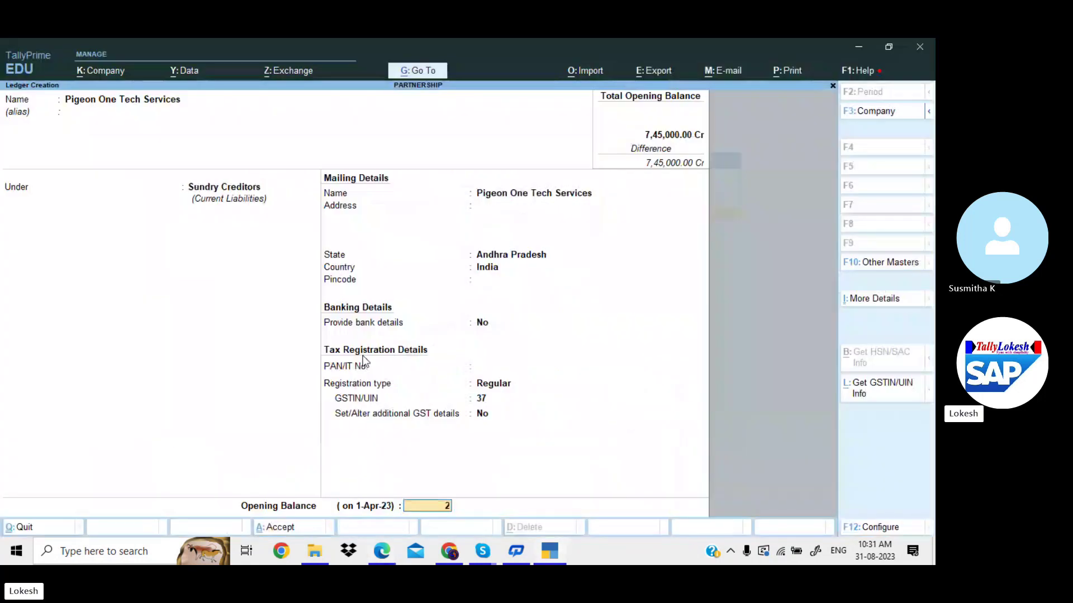
pyautogui.write('20500')
pyautogui.press('Return')
pyautogui.press('Return')
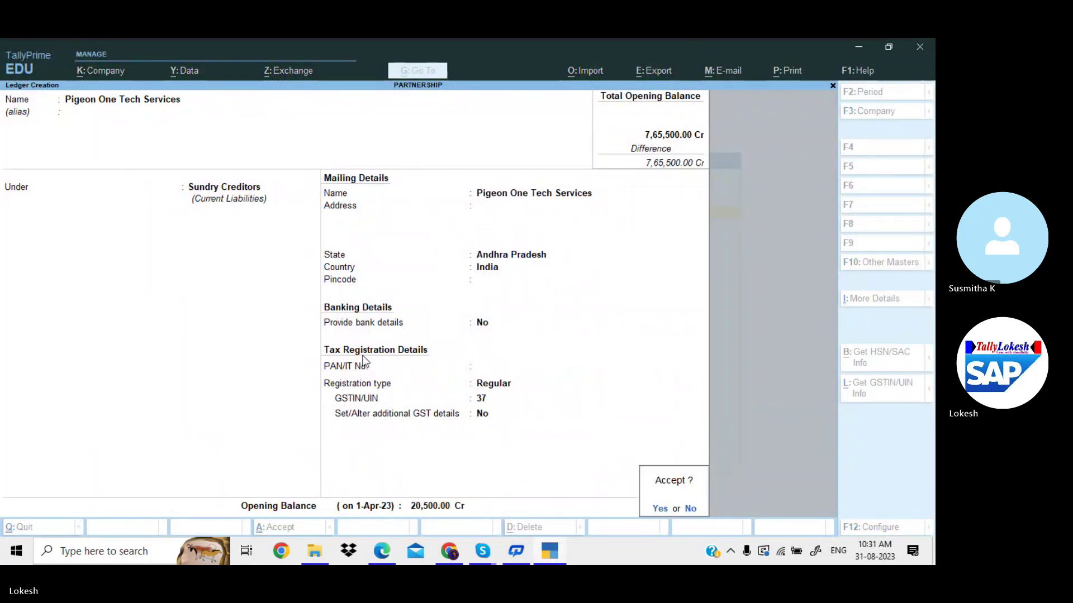
pyautogui.press('Return')
pyautogui.hotkey('alt', 'Tab')
# Create the Electricity Charges Payable ledger under Provisions with a 2,500 opening balance.
pyautogui.scroll(-1, 364, 358)
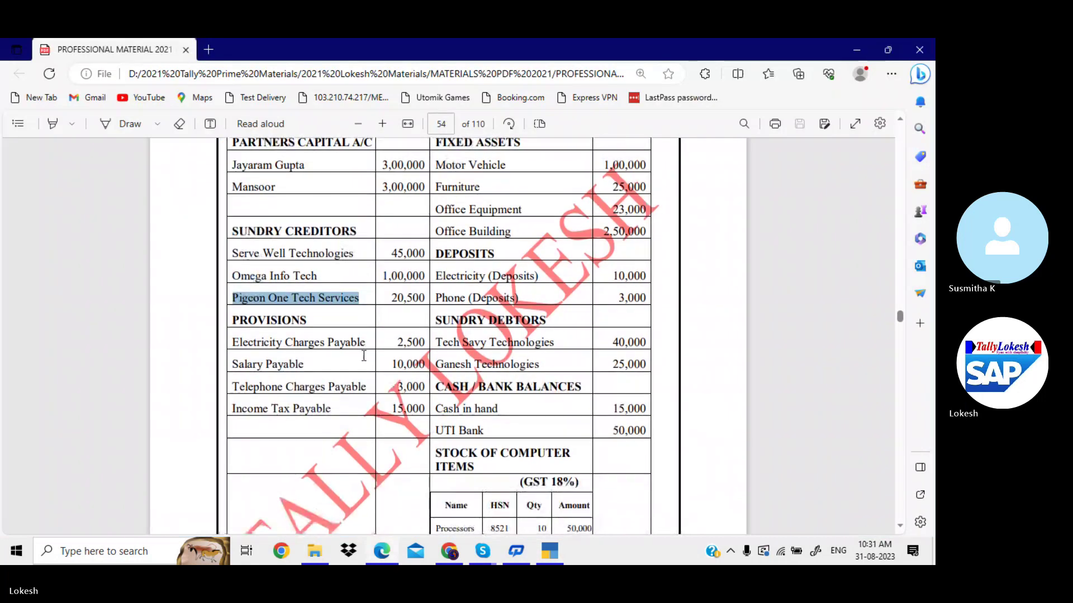
pyautogui.moveTo(233, 342); pyautogui.dragTo(367, 344)
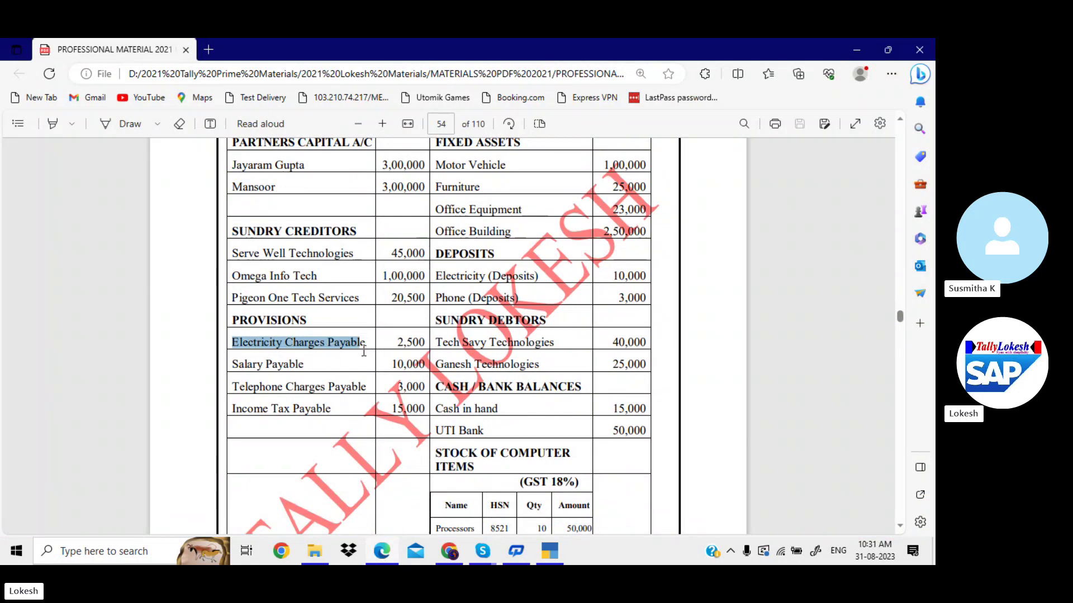
pyautogui.hotkey('ctrl', 'c')
pyautogui.hotkey('alt', 'Tab')
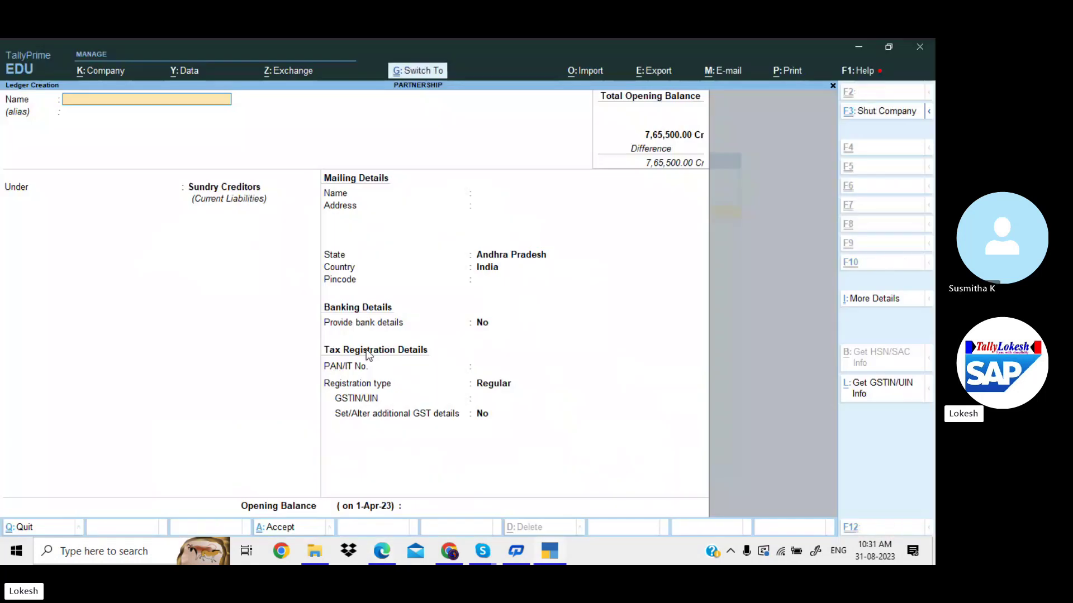
pyautogui.hotkey('ctrl', 'alt', 'v')
pyautogui.press('Return')
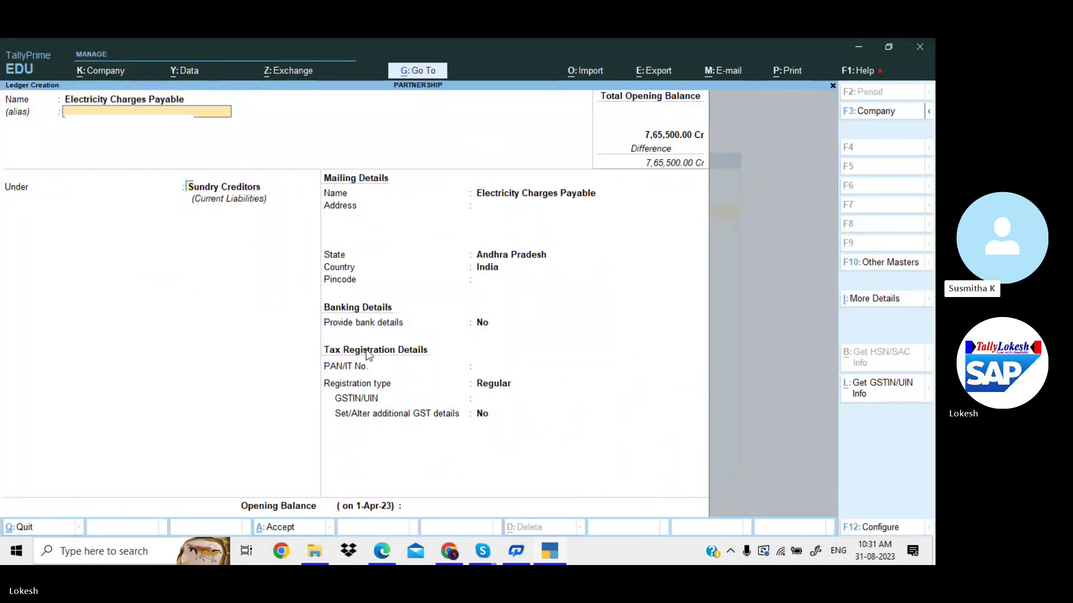
pyautogui.write('Pr')
pyautogui.press('Return')
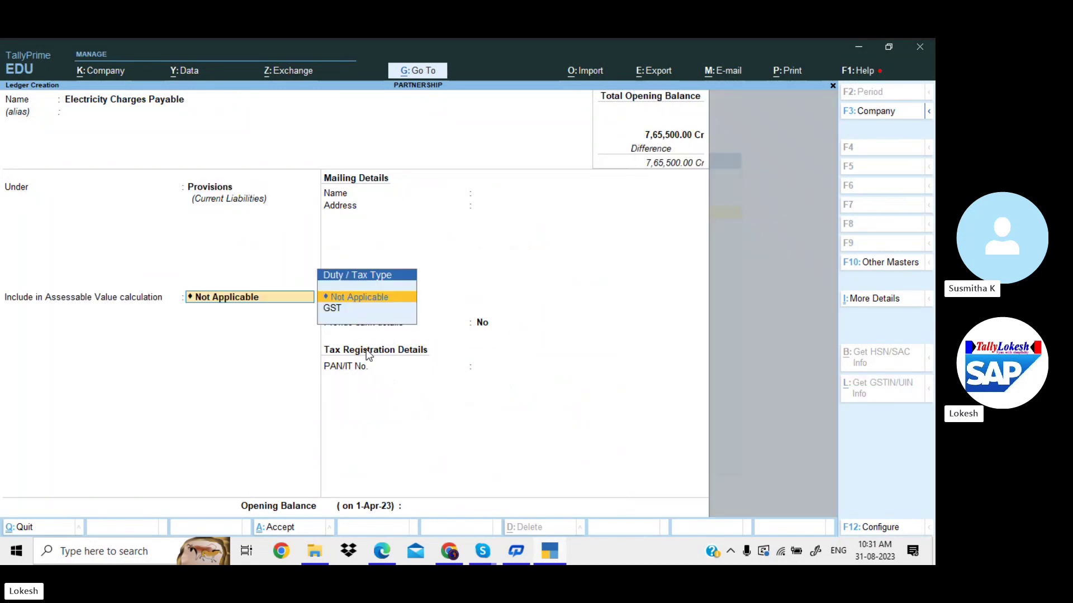
pyautogui.press('Return')
pyautogui.press('Return')
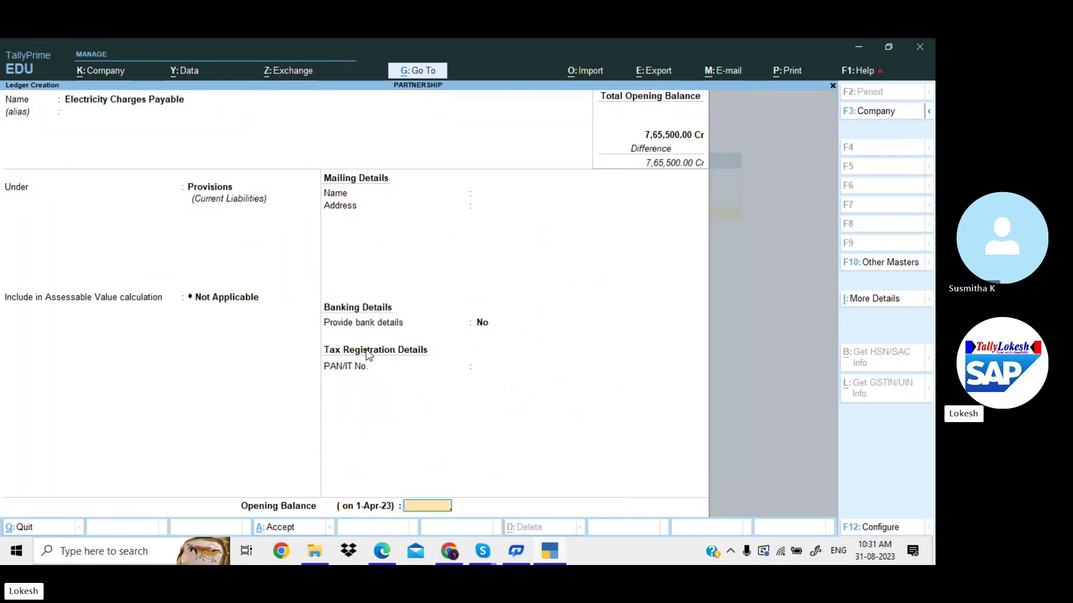
pyautogui.hotkey('alt', 'Tab')
pyautogui.hotkey('alt', 'Tab')
pyautogui.write('2,50')
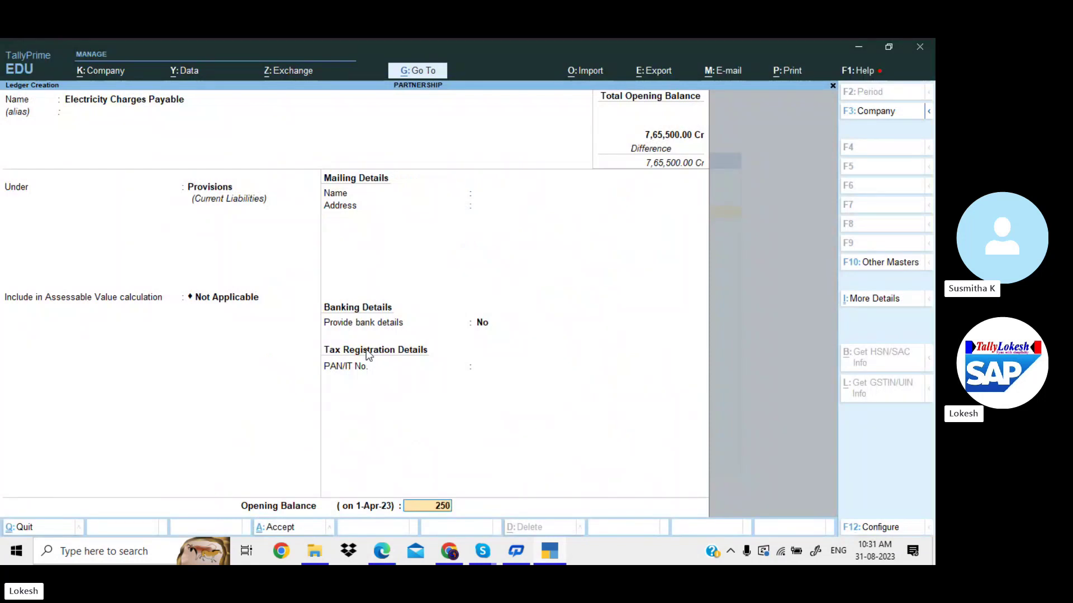
pyautogui.write('0')
pyautogui.press('Return')
pyautogui.press('Return')
pyautogui.press('Return')
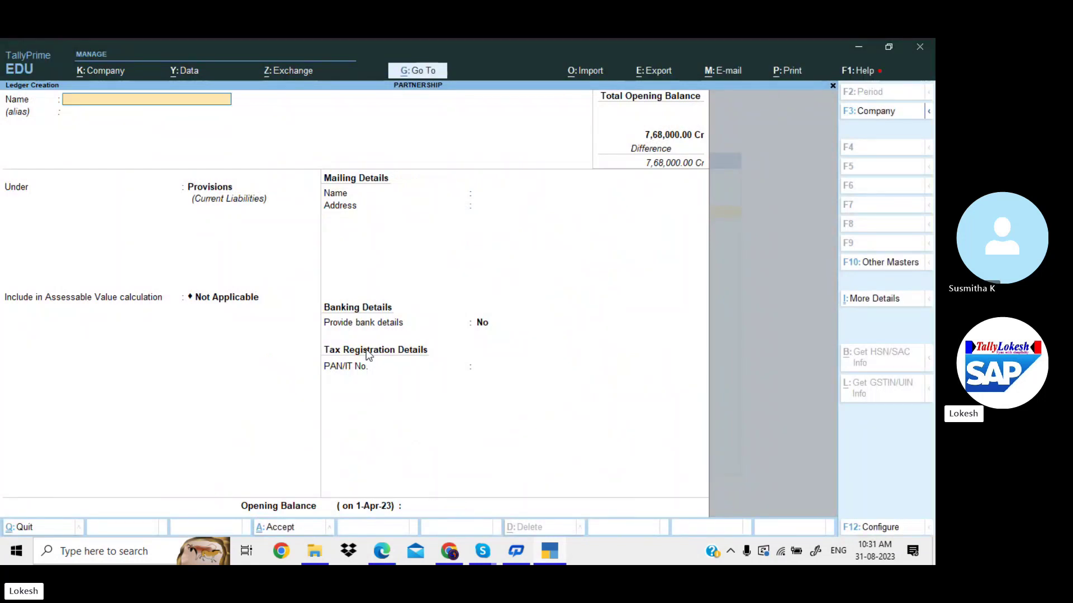
pyautogui.hotkey('alt', 'Tab')
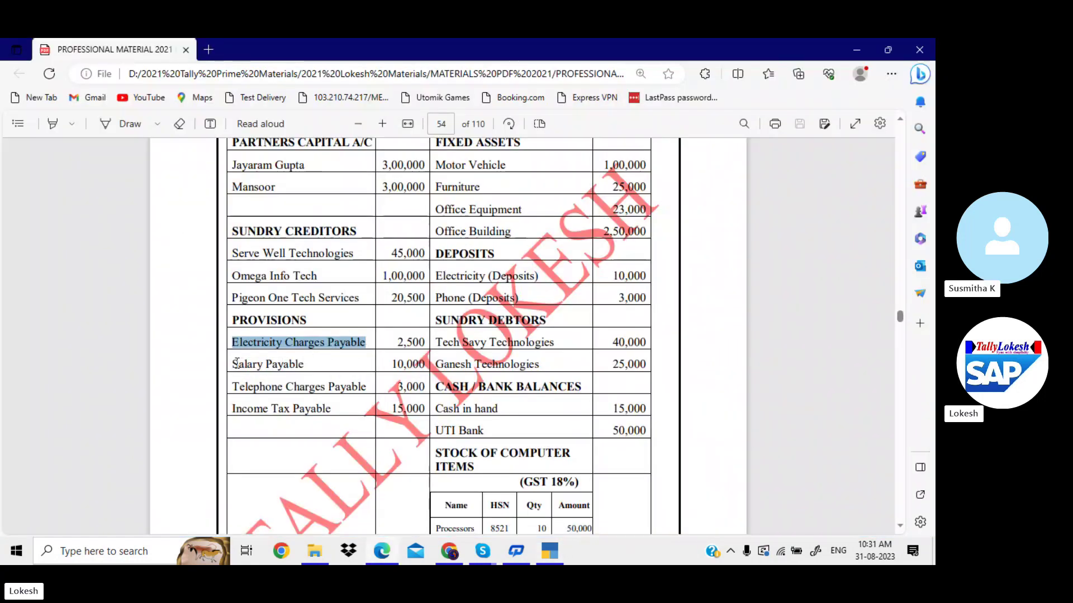
# Create the Salary Payable ledger under Provisions with a 10,000 opening balance.
pyautogui.moveTo(236, 364); pyautogui.dragTo(302, 369)
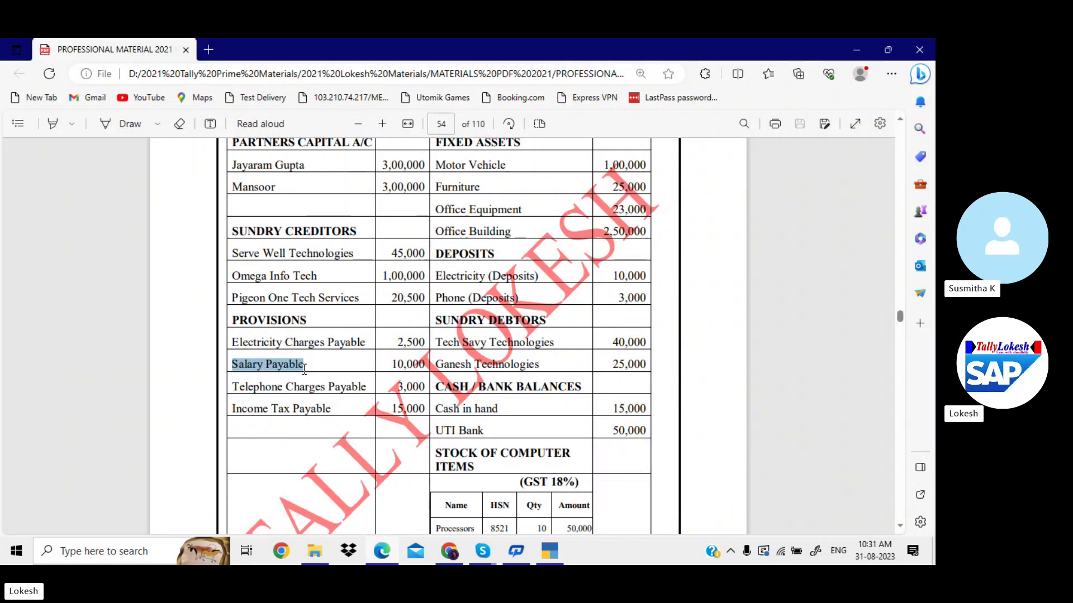
pyautogui.hotkey('ctrl', 'c')
pyautogui.hotkey('alt', 'Tab')
pyautogui.hotkey('ctrl', 'alt', 'v')
pyautogui.press('Return')
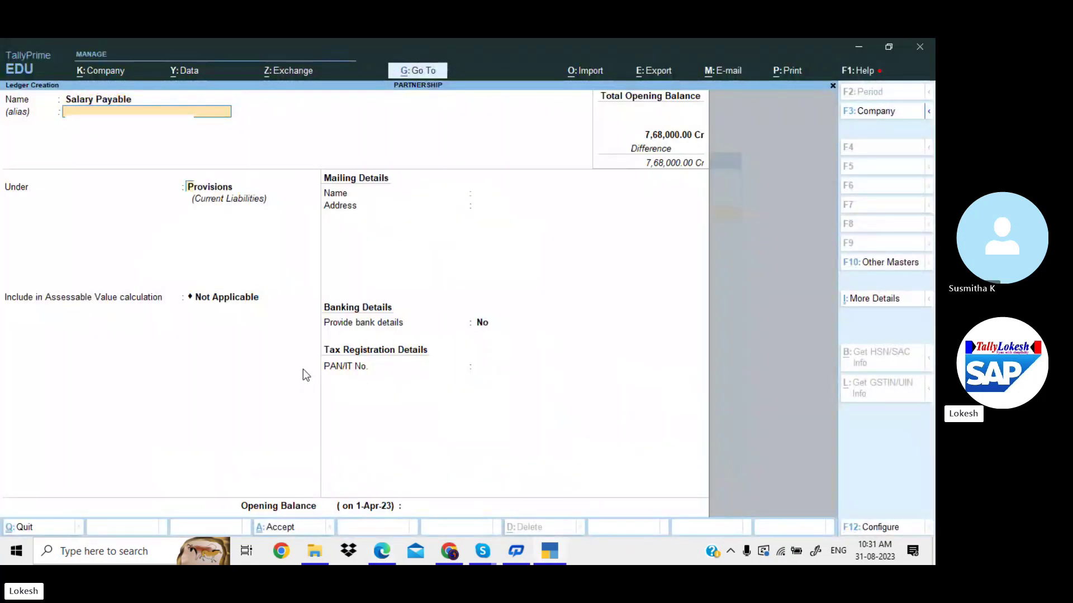
pyautogui.press('Return')
pyautogui.press('Return')
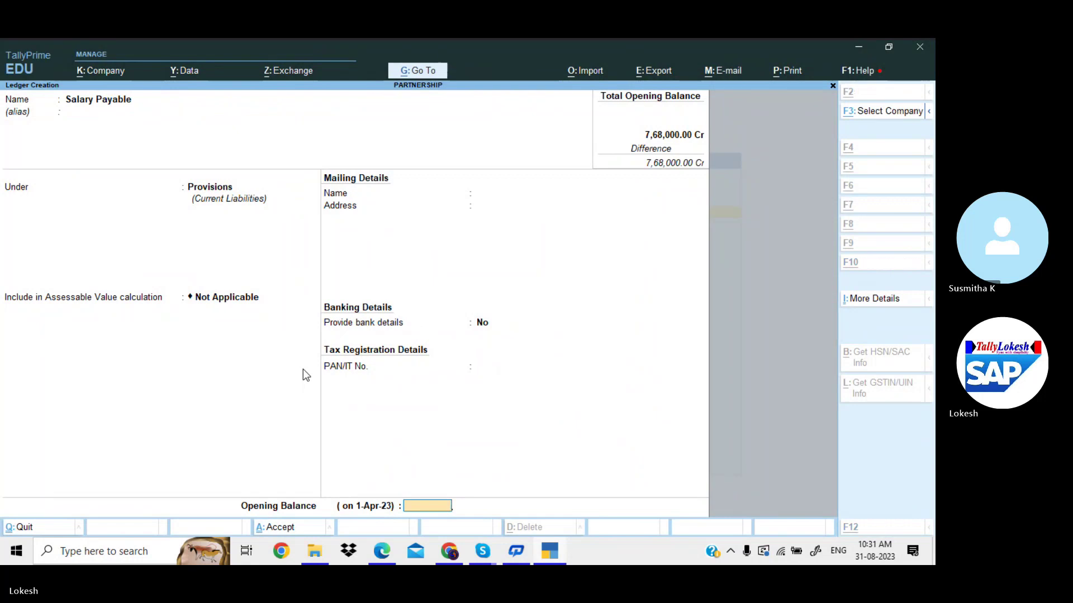
pyautogui.hotkey('alt', 'Tab')
pyautogui.hotkey('alt', 'Tab')
pyautogui.write('10000')
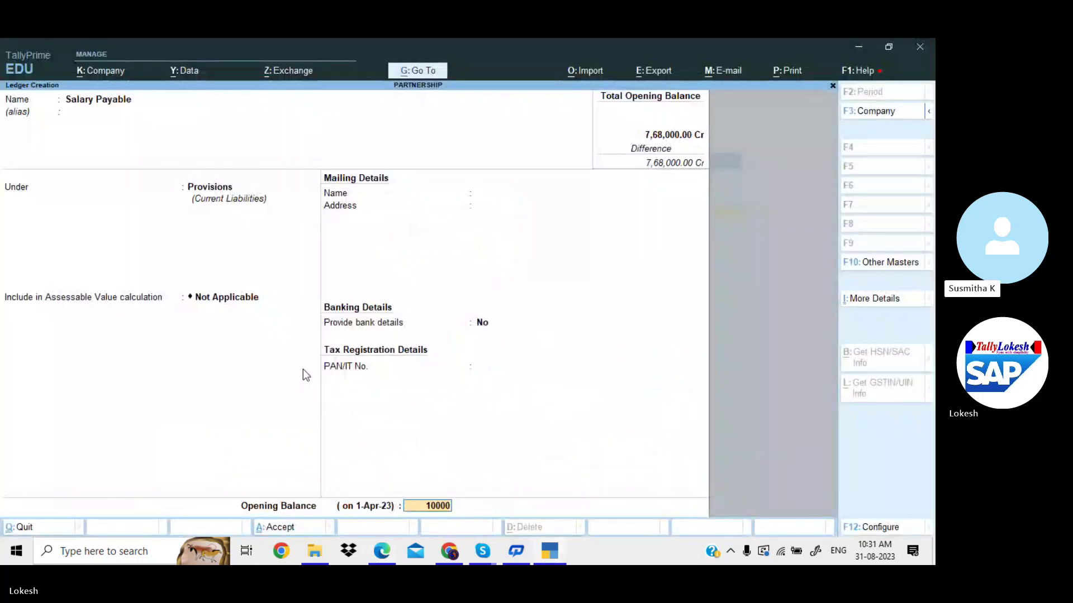
pyautogui.press('Return')
pyautogui.press('Return')
pyautogui.press('Return')
pyautogui.hotkey('alt', 'Tab')
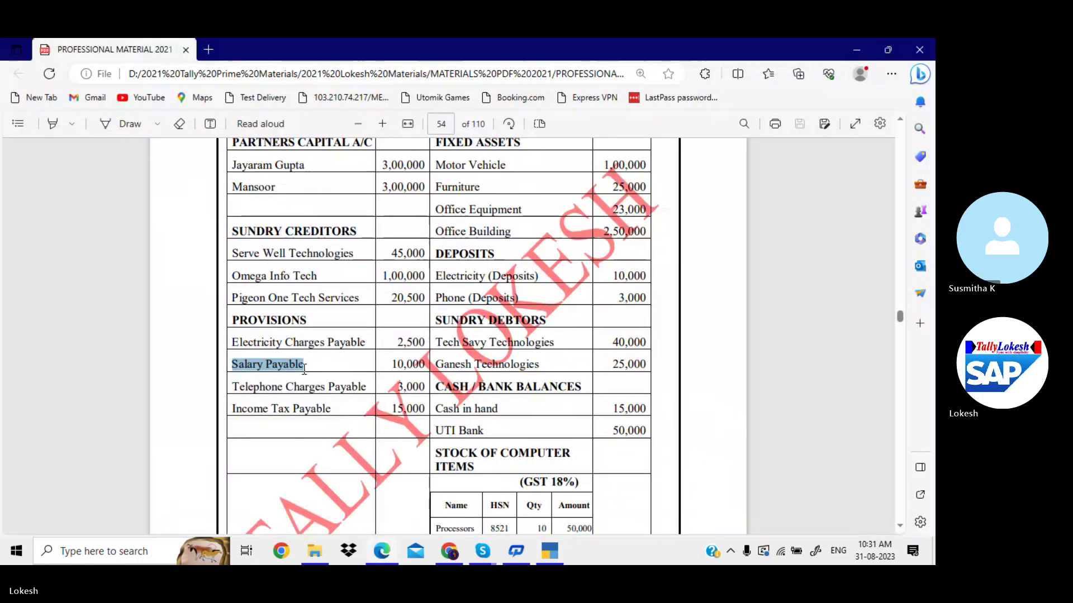
# Create the Telephone Charges Payable ledger under Provisions with a 3,000 Cr opening balance.
pyautogui.moveTo(233, 387); pyautogui.dragTo(364, 388)
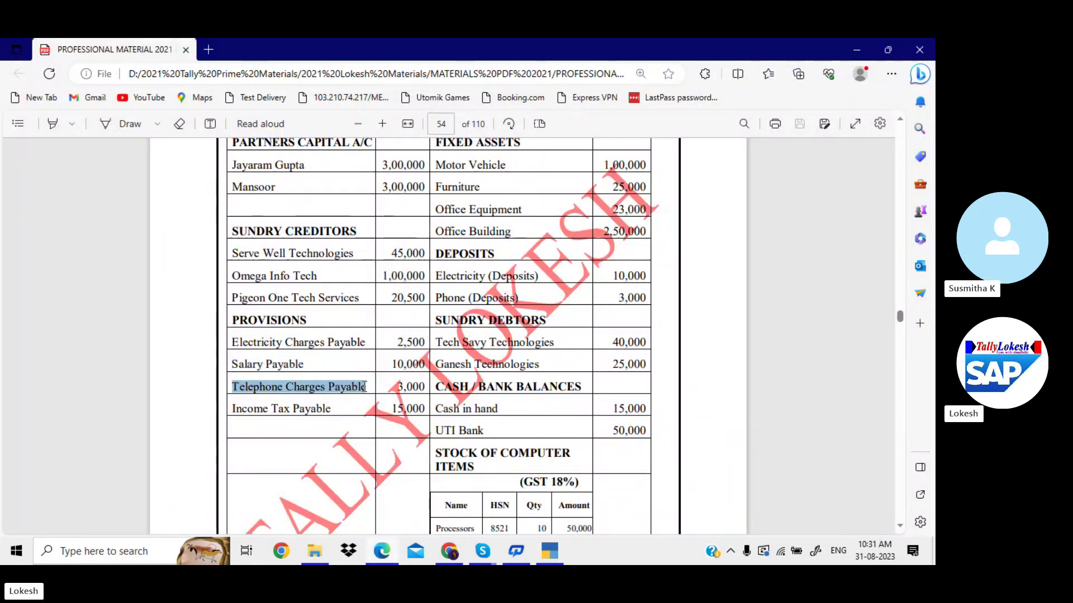
pyautogui.hotkey('alt', 'Tab')
pyautogui.hotkey('ctrl', 'alt', 'v')
pyautogui.press('Return')
pyautogui.press('Return')
pyautogui.press('Return')
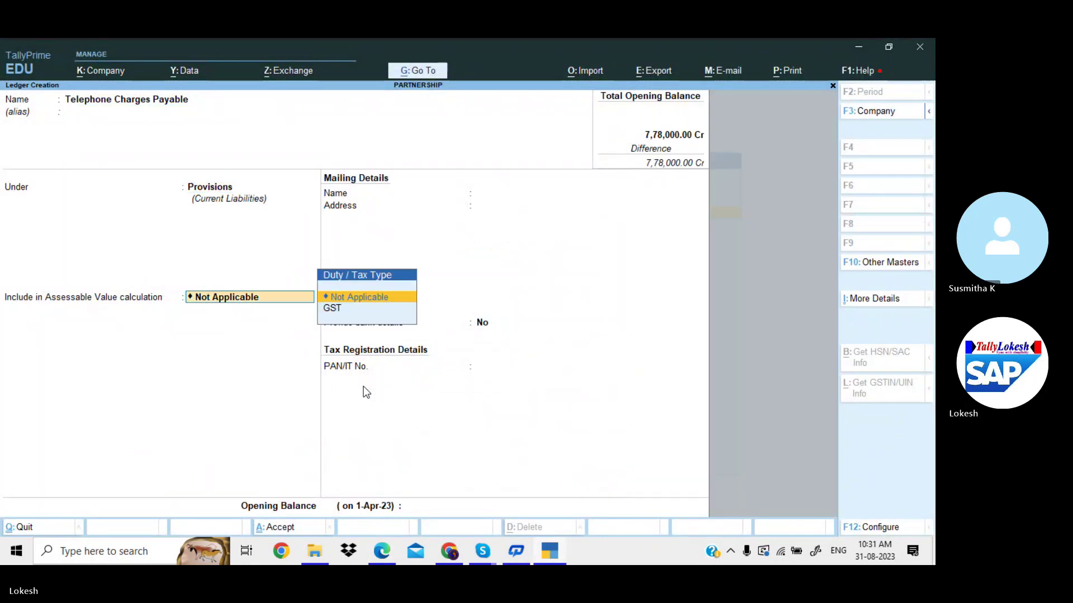
pyautogui.press('Return')
pyautogui.press('Return')
pyautogui.hotkey('alt', 'Tab')
pyautogui.hotkey('alt', 'Tab')
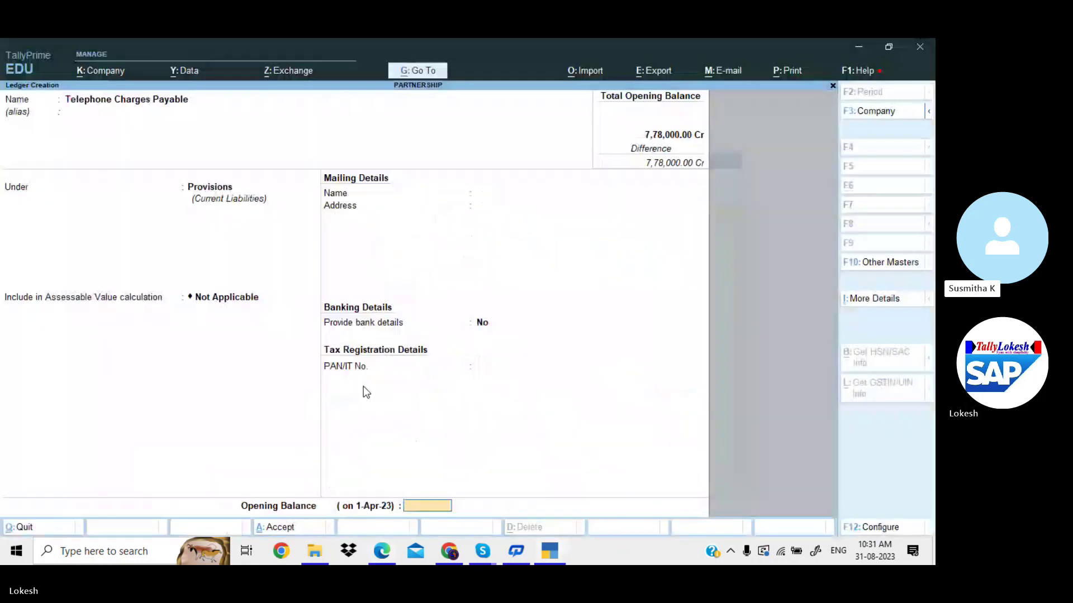
pyautogui.write('3000')
pyautogui.press('Return')
pyautogui.press('Return')
pyautogui.press('Return')
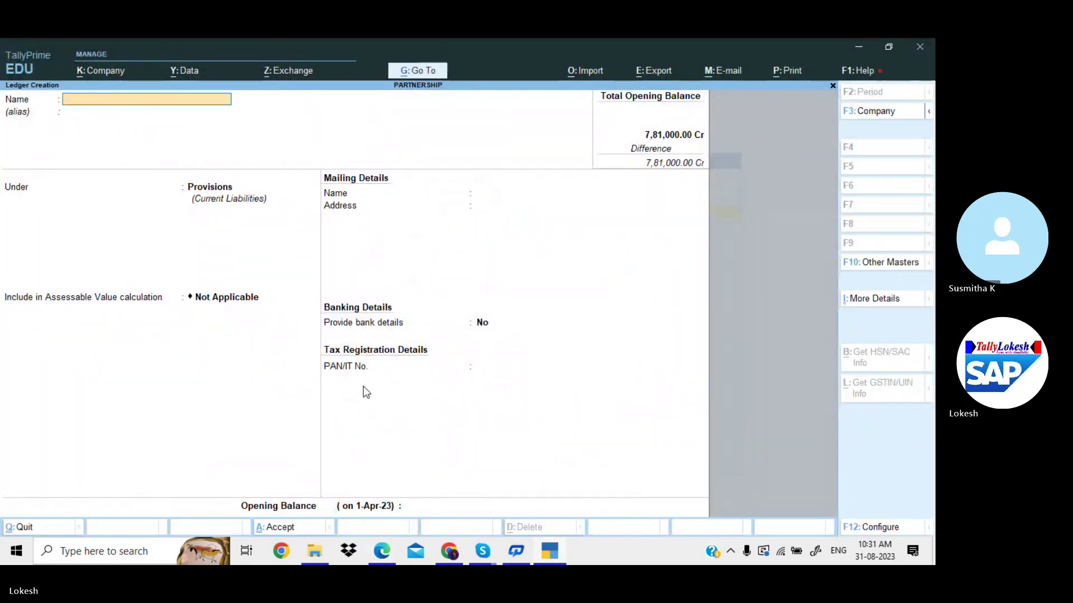
# Create the Income Tax Payable ledger under Provisions with a 15,000 Cr opening balance.
pyautogui.hotkey('alt', 'Tab')
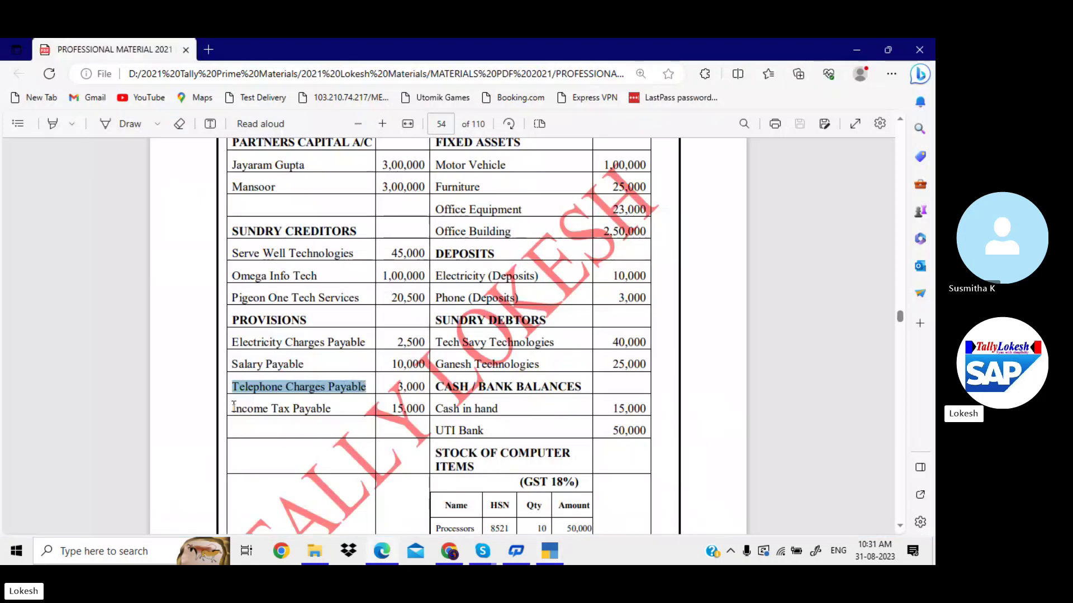
pyautogui.moveTo(233, 409); pyautogui.dragTo(317, 409)
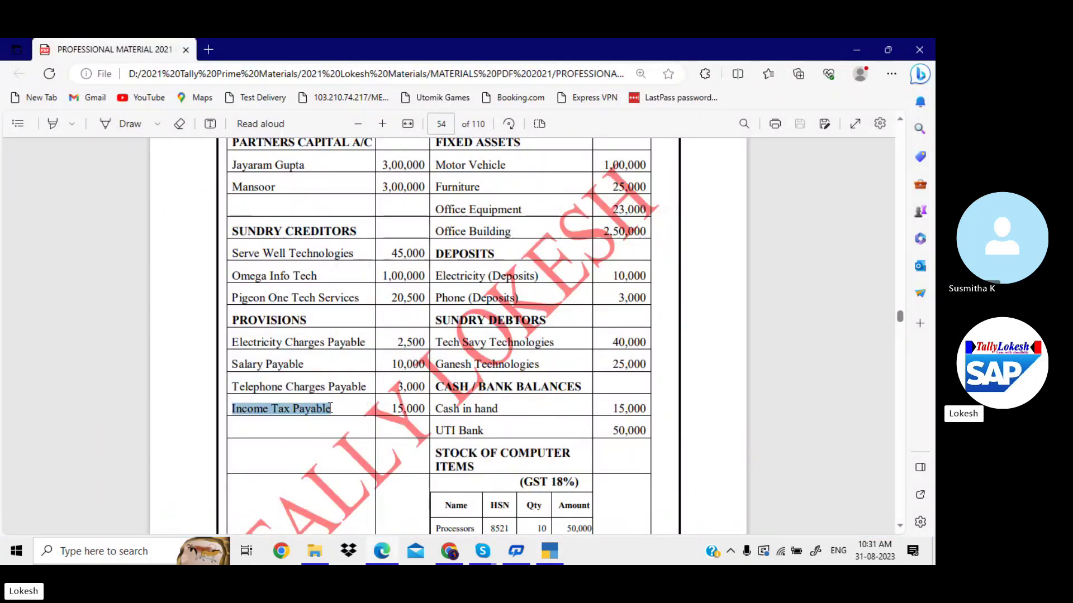
pyautogui.hotkey('ctrl', 'c')
pyautogui.hotkey('alt', 'Tab')
pyautogui.hotkey('ctrl', 'v')
pyautogui.press('Return')
pyautogui.press('Return')
pyautogui.press('Return')
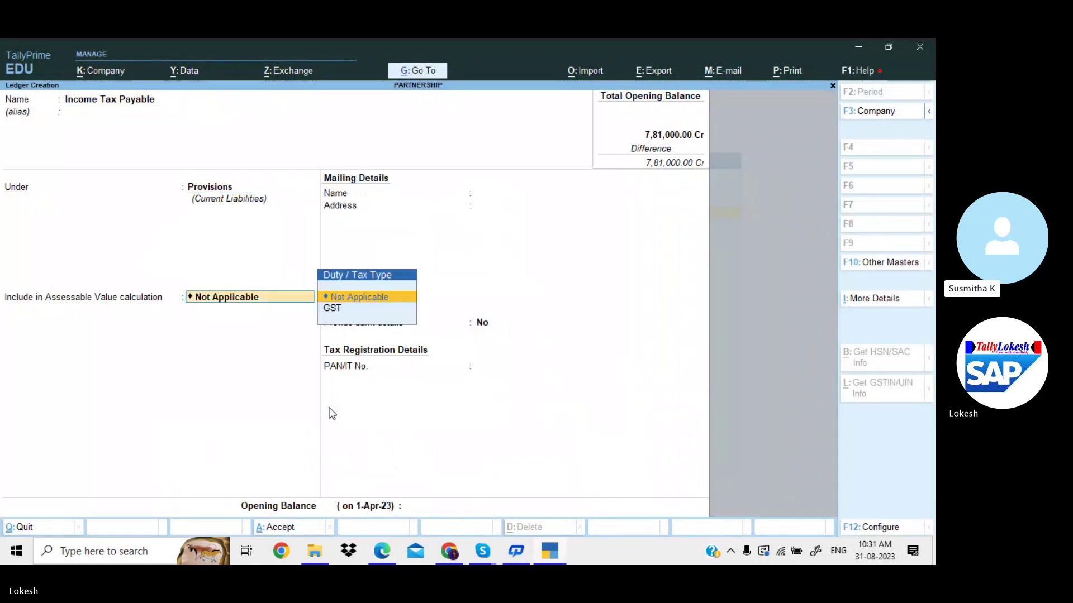
pyautogui.press('Return')
pyautogui.press('Return')
pyautogui.hotkey('alt', 'Tab')
pyautogui.hotkey('alt', 'Tab')
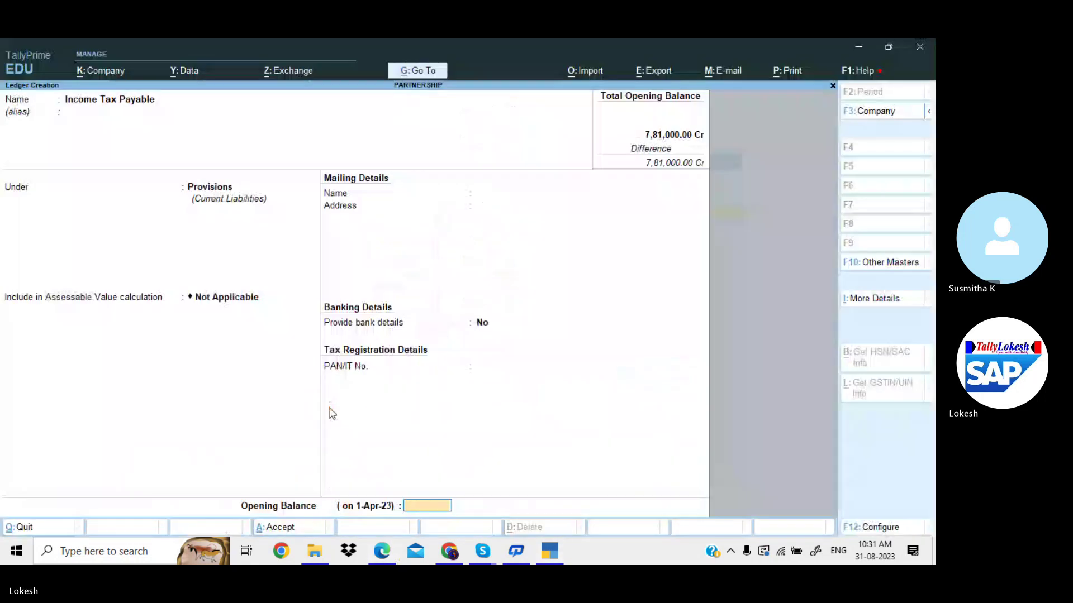
pyautogui.write('15000')
pyautogui.press('Return')
pyautogui.press('Return')
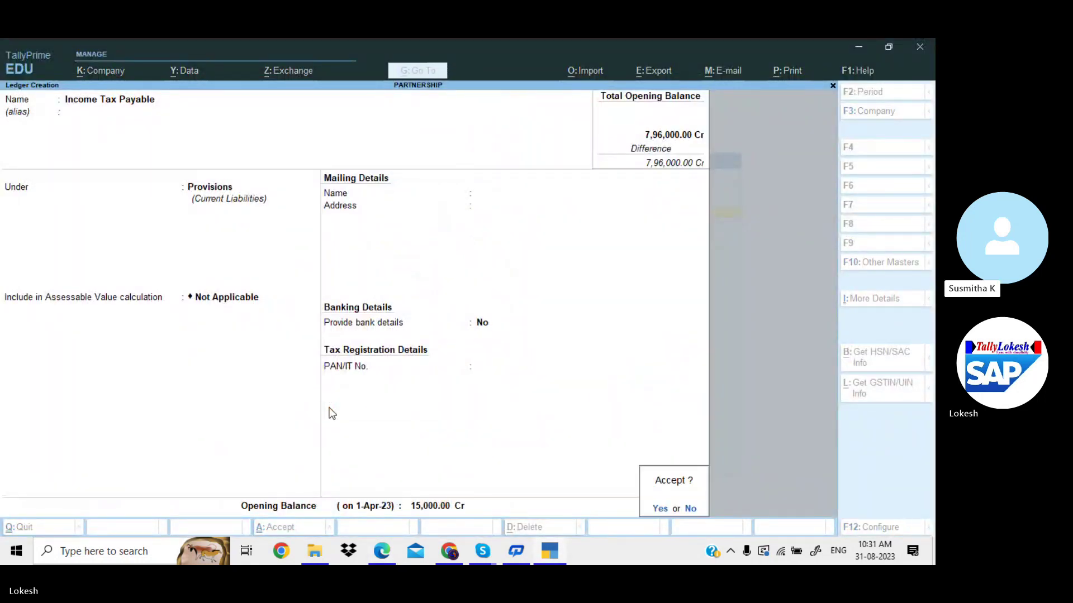
pyautogui.press('Return')
pyautogui.hotkey('alt', 'Tab')
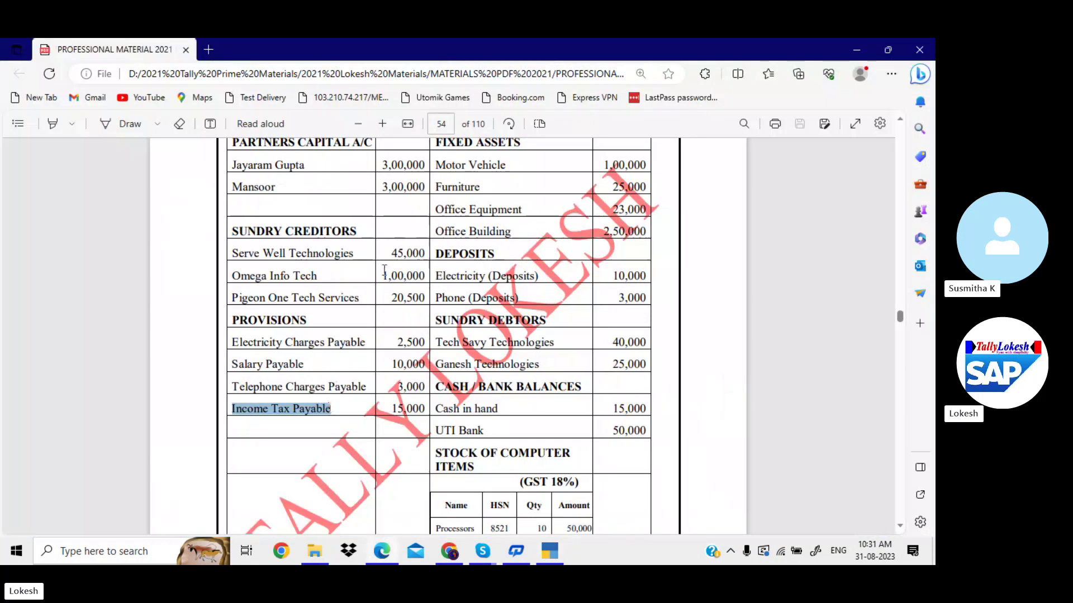
pyautogui.scroll(3, 385, 270)
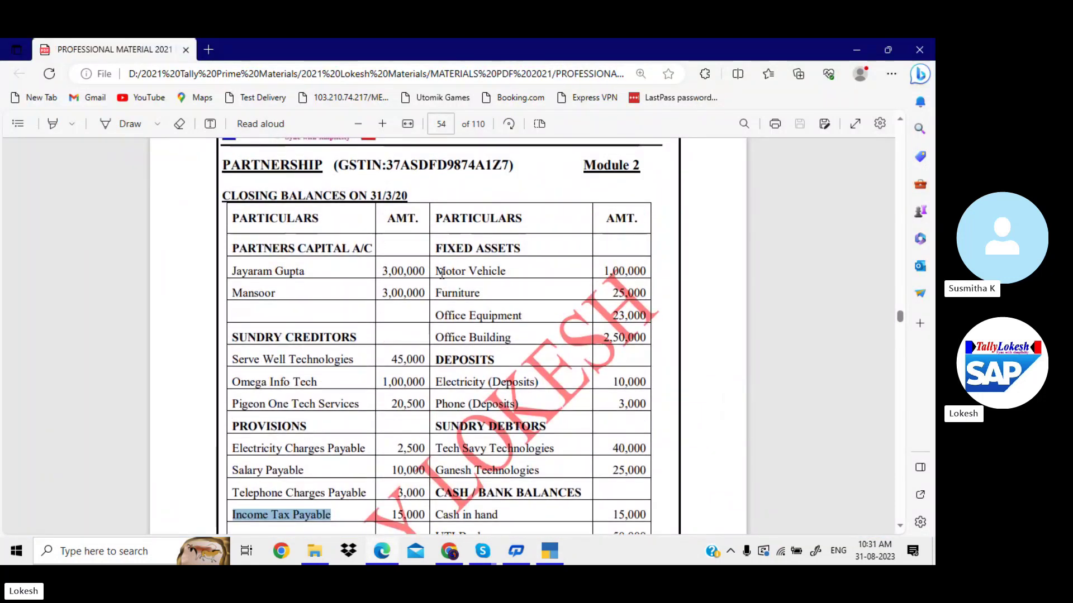
# Create the Motor Vehicle ledger under Fixed Assets with a 1,00,000 Dr opening balance.
pyautogui.moveTo(441, 272); pyautogui.dragTo(507, 267)
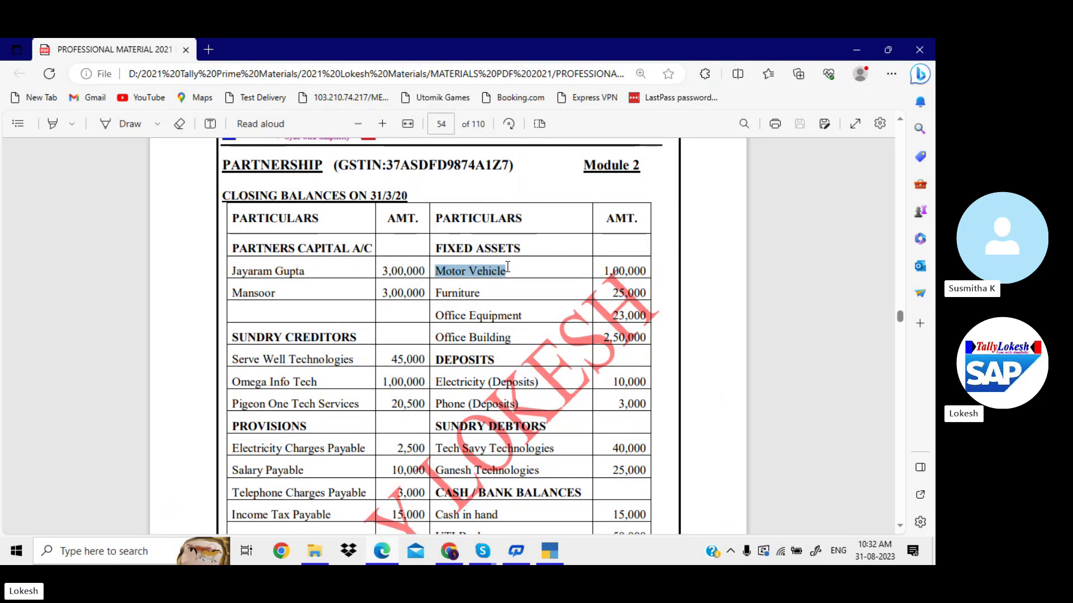
pyautogui.hotkey('alt', 'Tab')
pyautogui.hotkey('ctrl', 'alt', 'v')
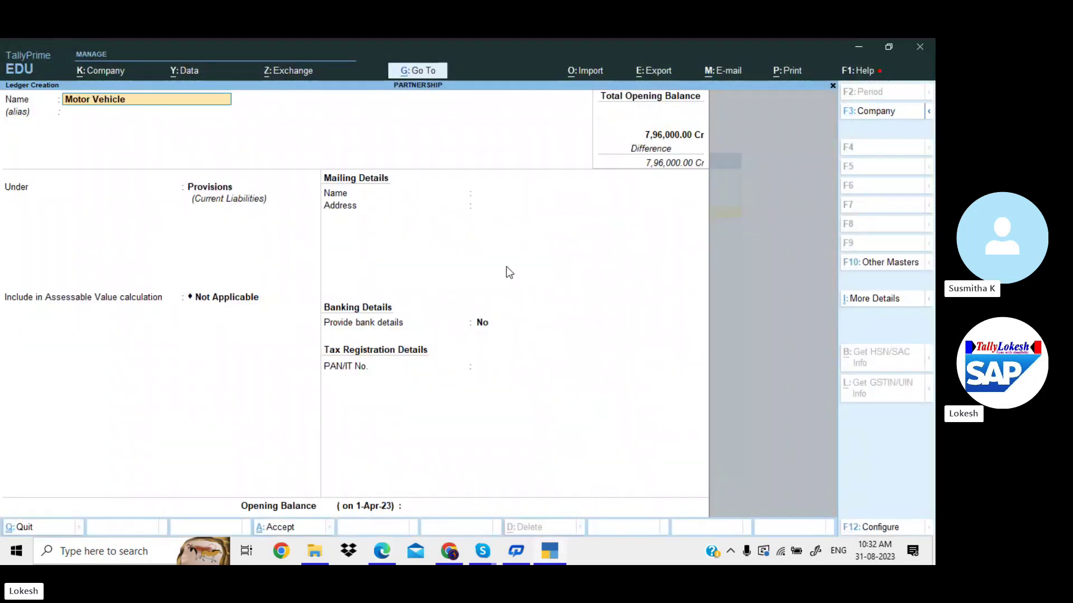
pyautogui.press('Return')
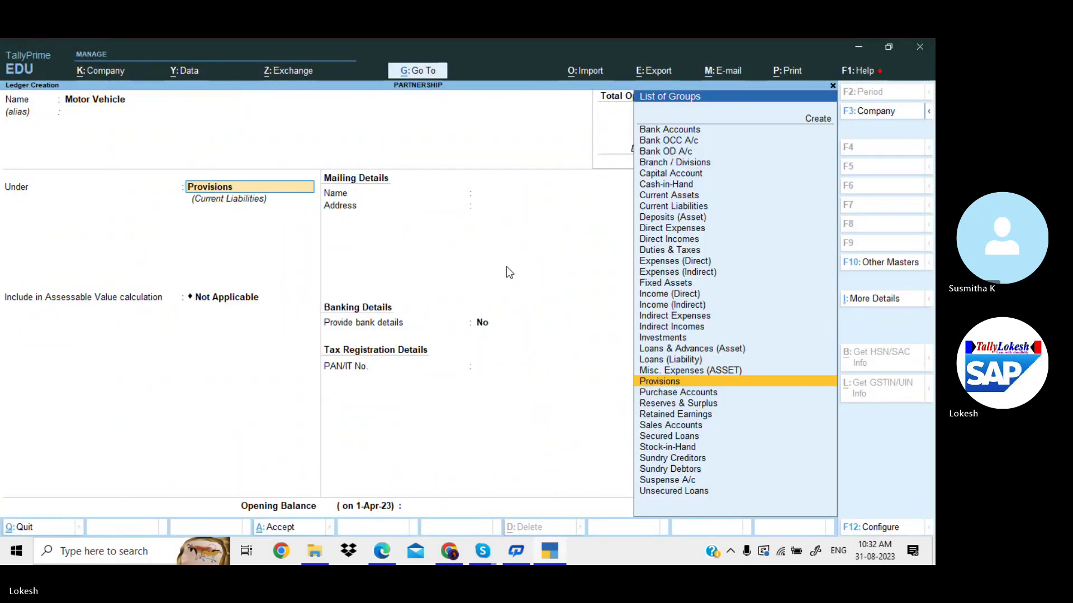
pyautogui.write('fix')
pyautogui.press('Return')
pyautogui.press('Return')
pyautogui.press('Return')
pyautogui.press('Return')
pyautogui.press('Return')
pyautogui.press('Return')
pyautogui.press('Return')
pyautogui.press('Return')
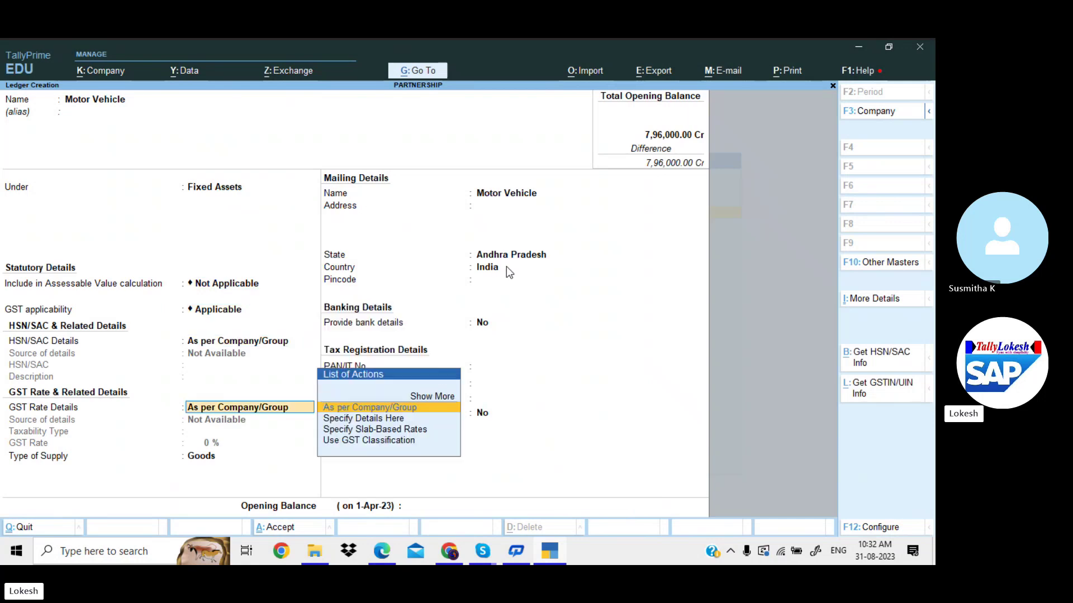
pyautogui.press('Return')
pyautogui.press('Return')
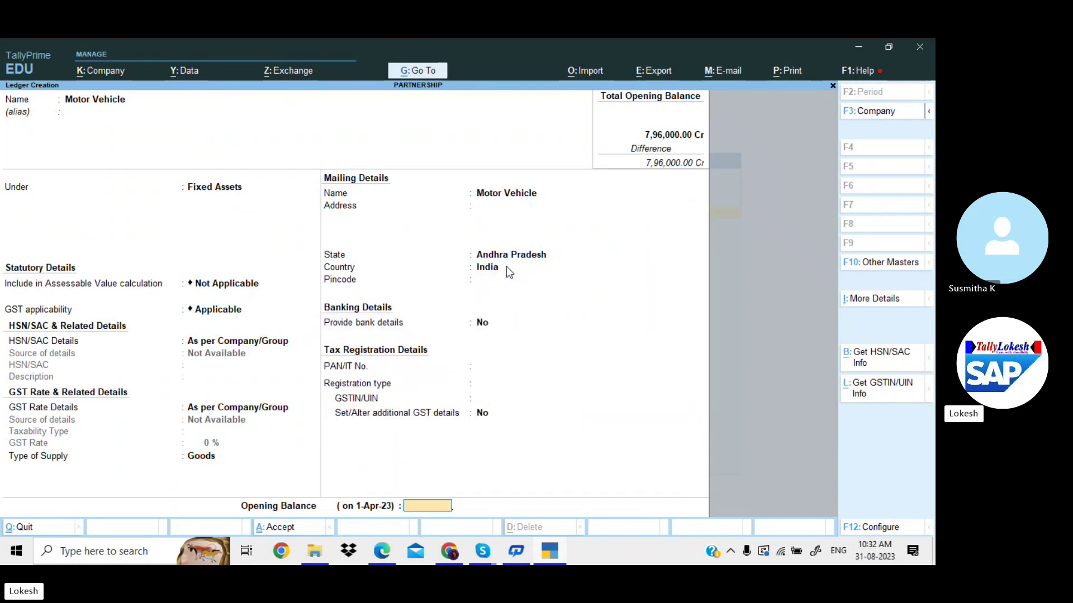
pyautogui.hotkey('alt', 'Tab')
pyautogui.hotkey('alt', 'Tab')
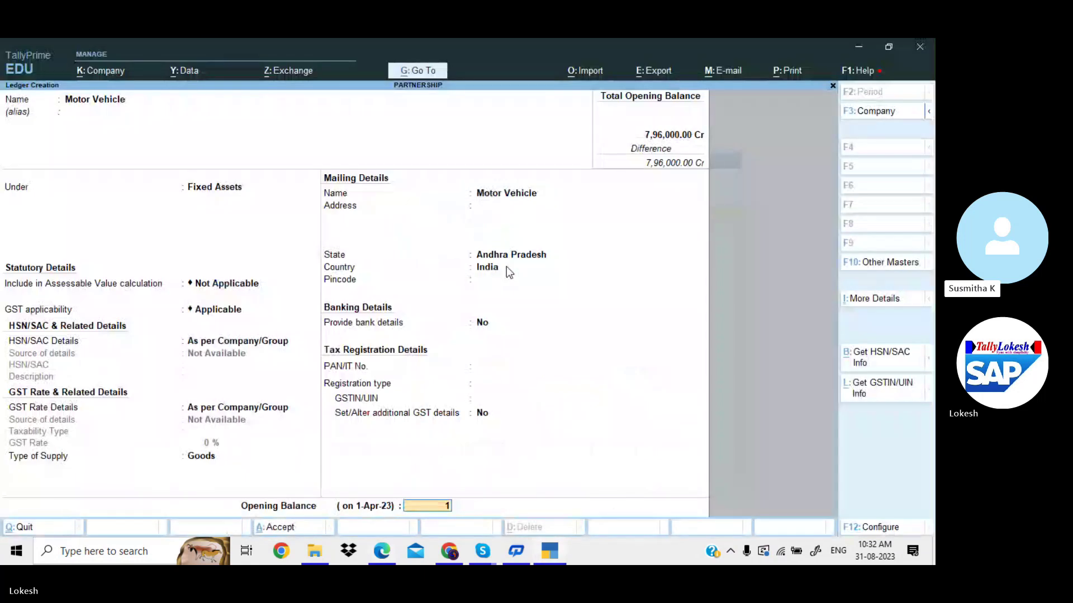
pyautogui.write('10000')
pyautogui.press('Return')
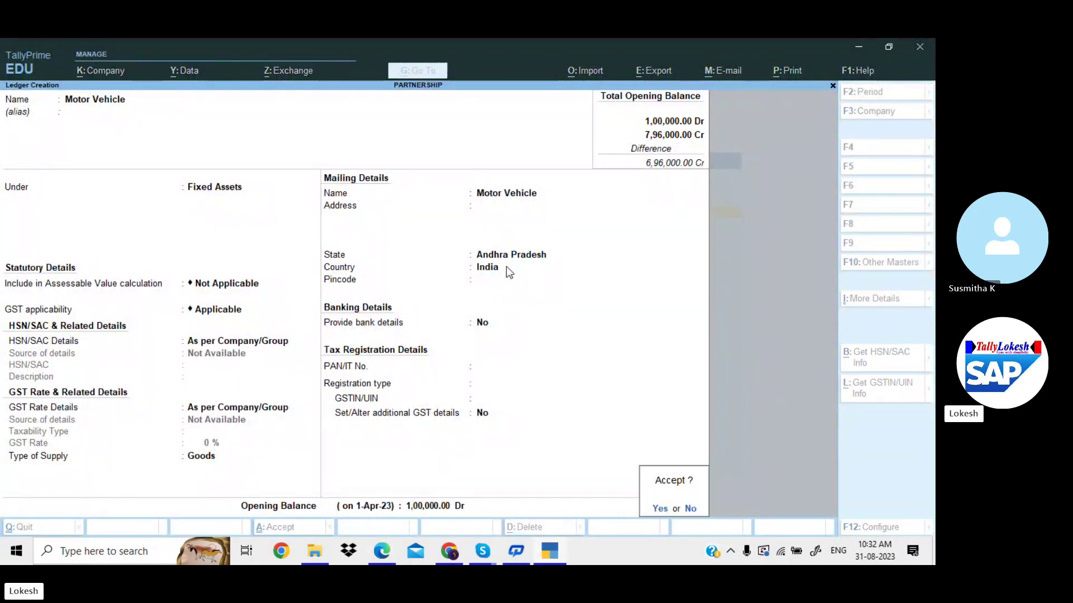
pyautogui.press('Return')
pyautogui.hotkey('alt', 'Tab')
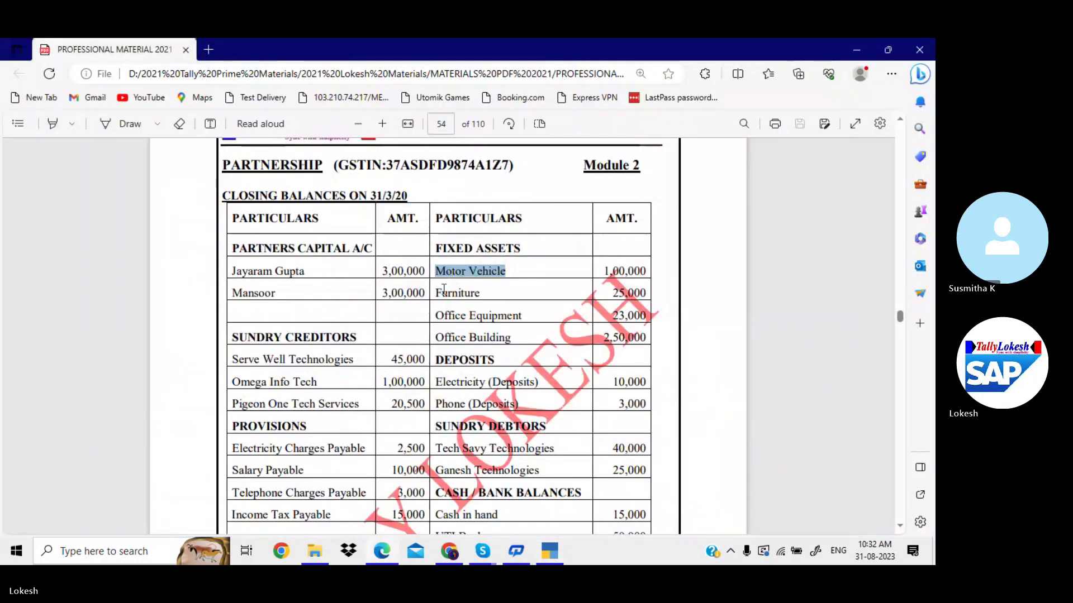
# Create the Furniture ledger under Fixed Assets with a 25,000 Dr opening balance.
pyautogui.click(438, 291)
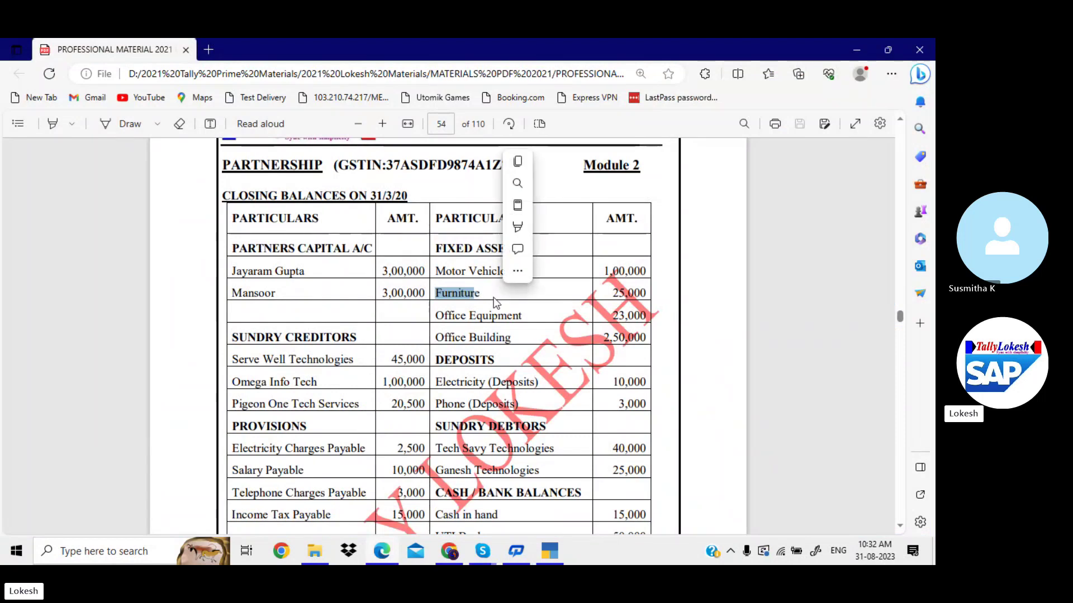
pyautogui.hotkey('ctrl', 'c')
pyautogui.hotkey('alt', 'Tab')
pyautogui.hotkey('ctrl', 'alt', 'v')
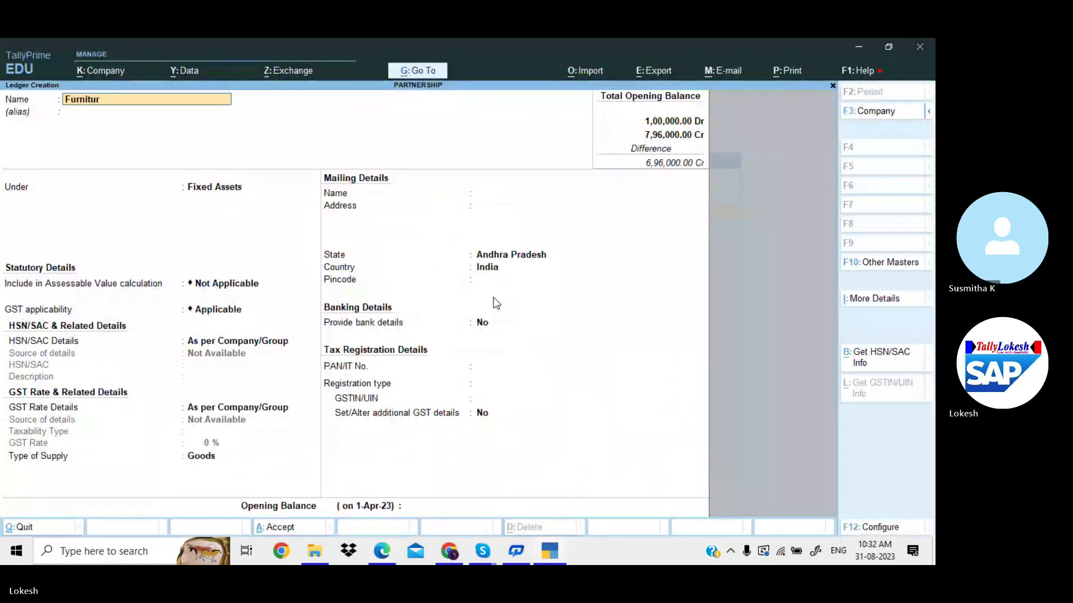
pyautogui.press('Return')
pyautogui.press('Return')
pyautogui.press('Return')
pyautogui.press('Return')
pyautogui.press('Return')
pyautogui.press('Return')
pyautogui.press('Return')
pyautogui.press('Return')
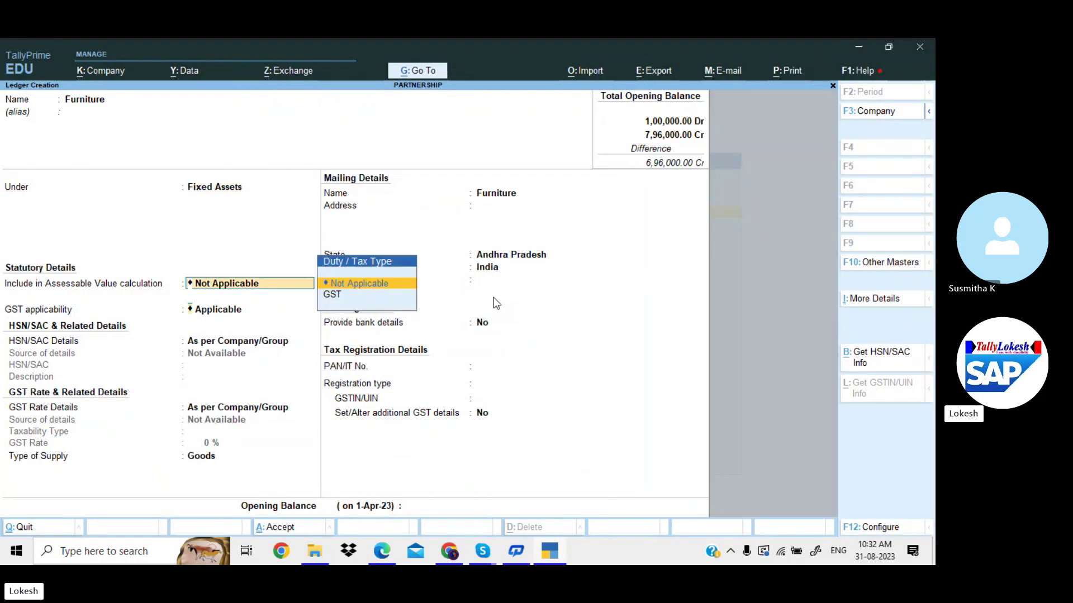
pyautogui.press('Return')
pyautogui.press('Return')
pyautogui.press('Return')
pyautogui.press('Return')
pyautogui.press('Return')
pyautogui.press('Return')
pyautogui.press('Return')
pyautogui.press('Return')
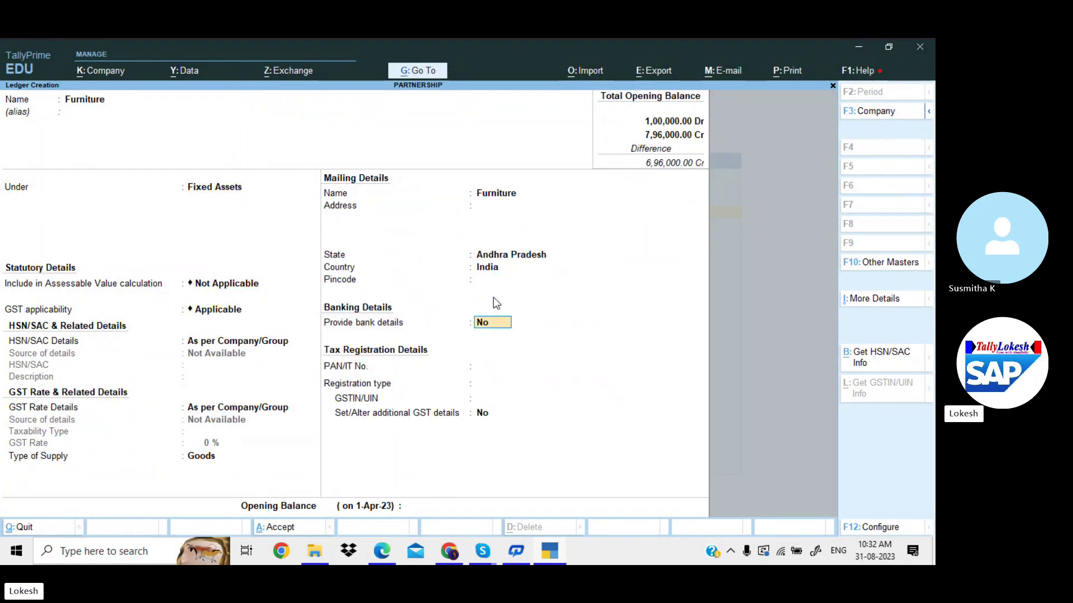
pyautogui.hotkey('alt', 'Tab')
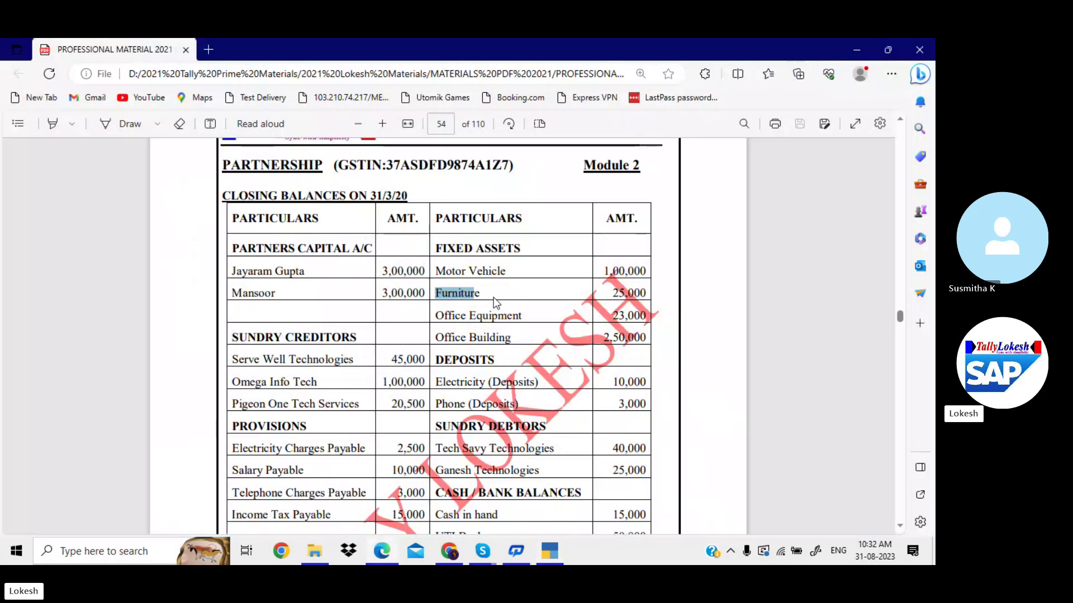
pyautogui.hotkey('alt', 'Tab')
pyautogui.write('25000')
pyautogui.press('Return')
pyautogui.press('Return')
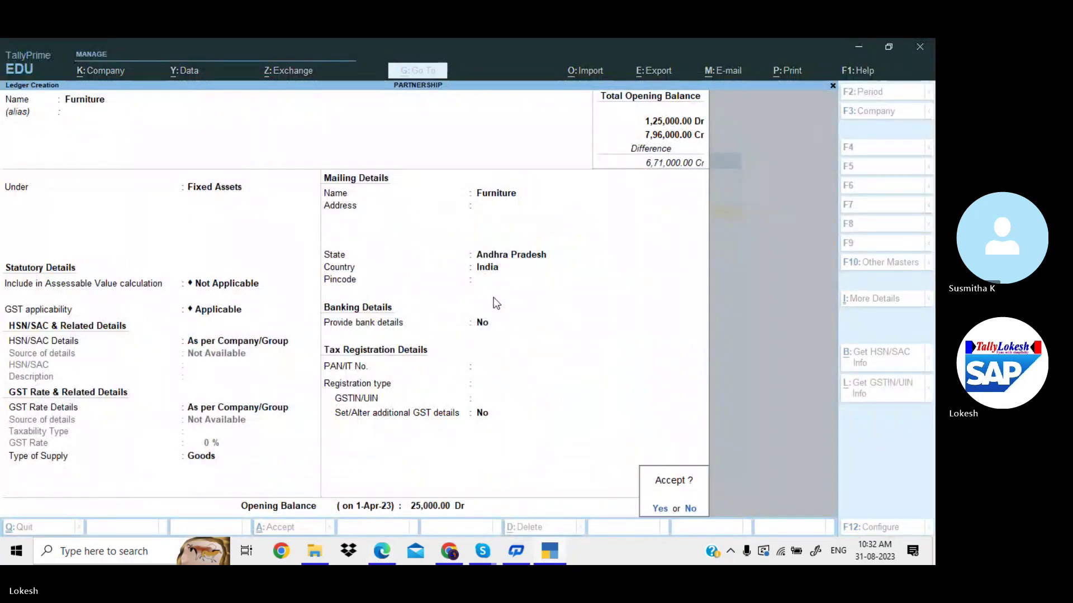
pyautogui.press('Return')
# Create the Office Equipment ledger under Fixed Assets with a 23,000 Dr opening balance.
pyautogui.hotkey('alt', 'Tab')
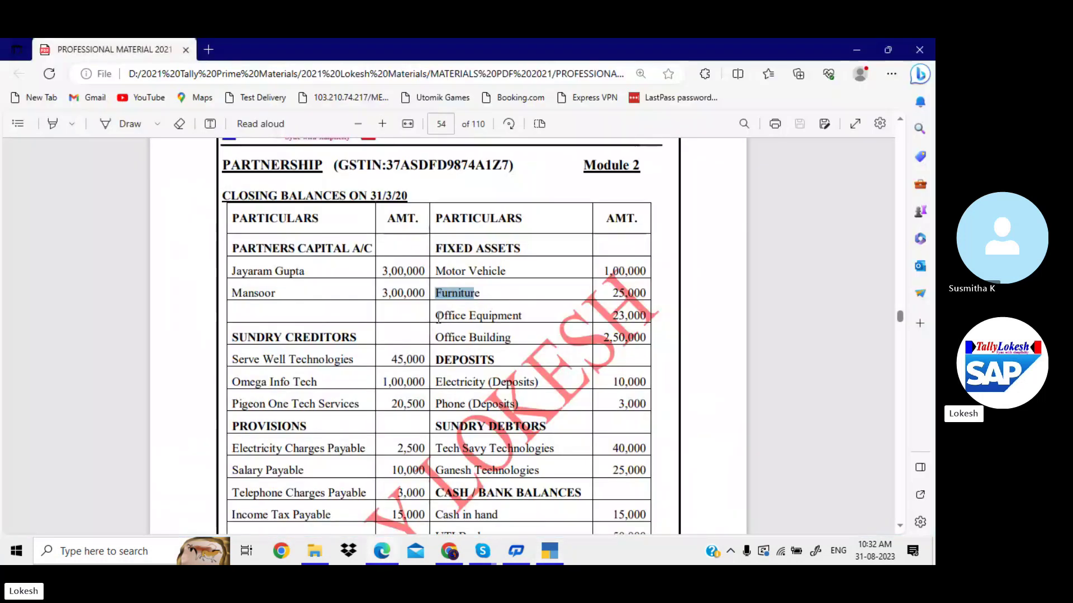
pyautogui.moveTo(435, 316); pyautogui.dragTo(521, 314)
pyautogui.hotkey('ctrl', 'c')
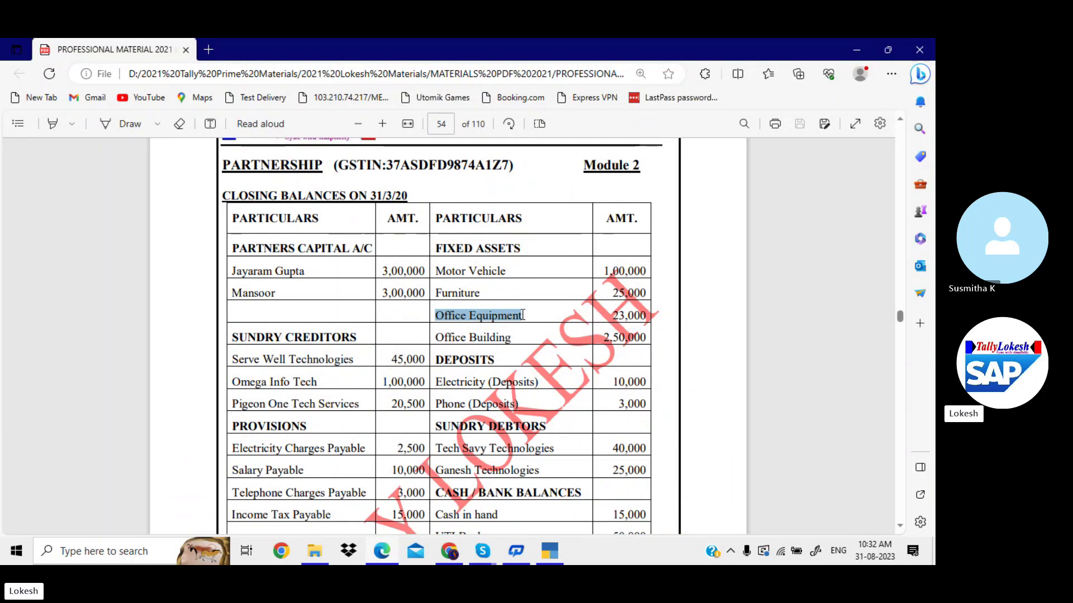
pyautogui.hotkey('alt', 'Tab')
pyautogui.hotkey('ctrl', 'v')
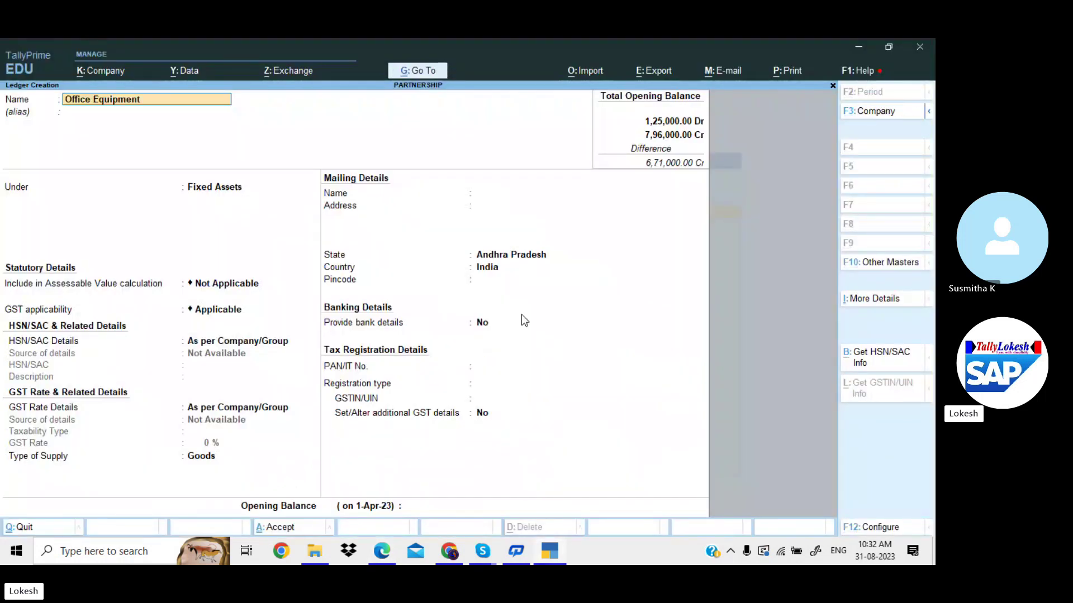
pyautogui.press('Return')
pyautogui.press('Return')
pyautogui.press('Return')
pyautogui.press('Return')
pyautogui.press('Return')
pyautogui.press('Return')
pyautogui.press('Return')
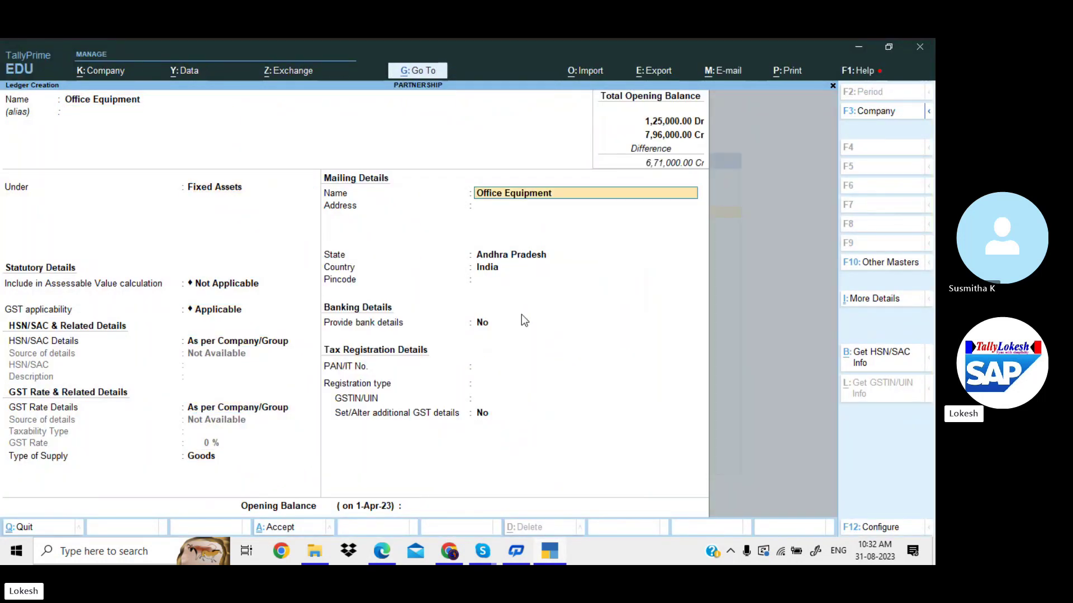
pyautogui.press('Return')
pyautogui.press('Return')
pyautogui.press('Return')
pyautogui.press('Return')
pyautogui.press('Return')
pyautogui.press('Return')
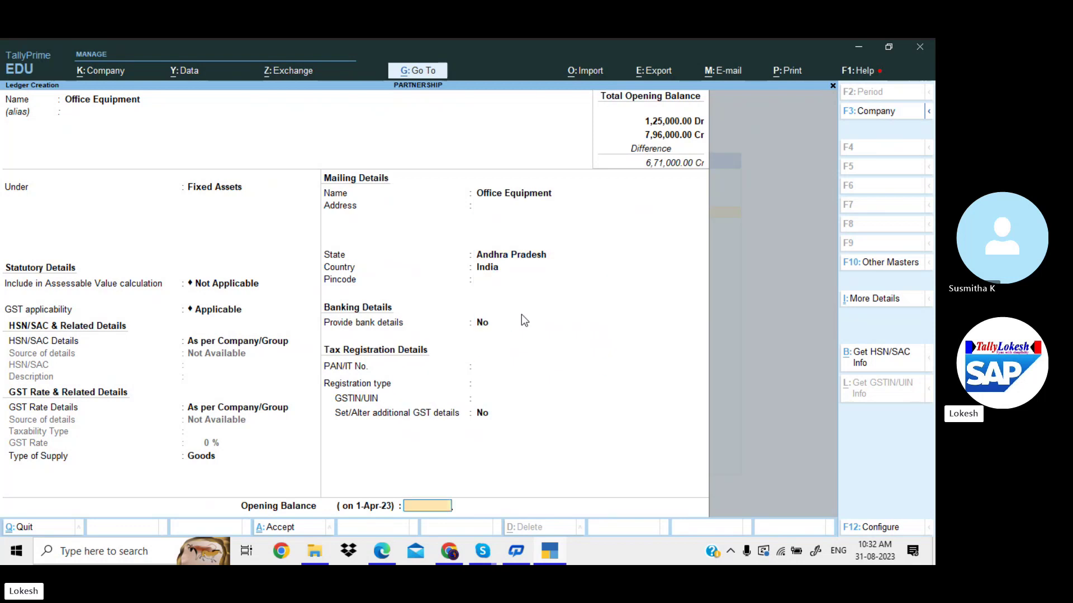
pyautogui.hotkey('alt', 'Tab')
pyautogui.hotkey('alt', 'Tab')
pyautogui.press('Return')
pyautogui.press('Return')
pyautogui.press('Return')
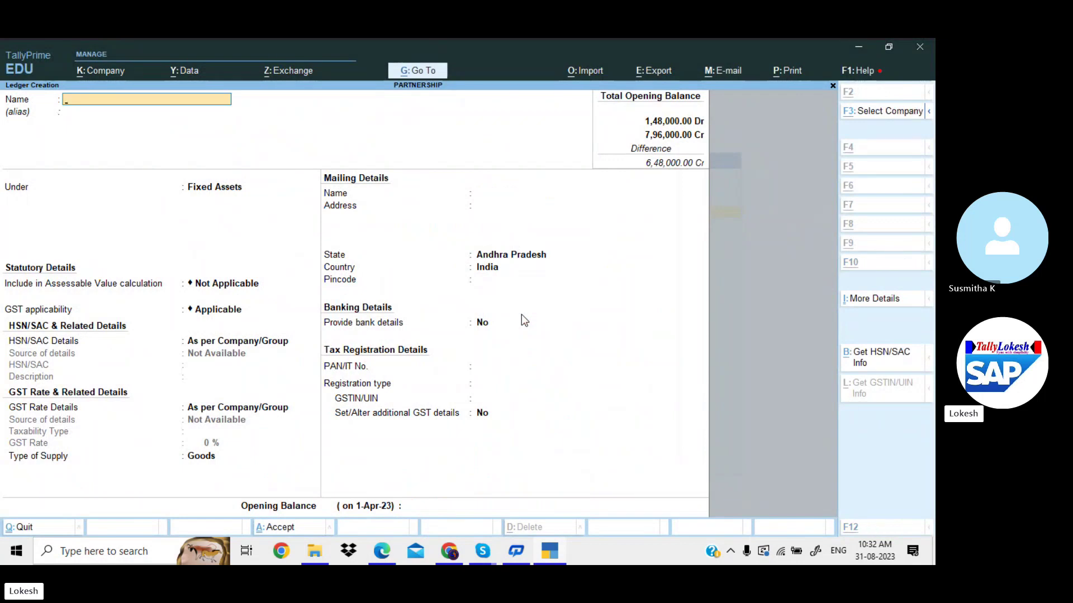
pyautogui.hotkey('alt', 'Tab')
# Create the Office Building ledger under Fixed Assets with a 2,50,000 Dr opening balance.
pyautogui.moveTo(439, 336); pyautogui.dragTo(469, 338)
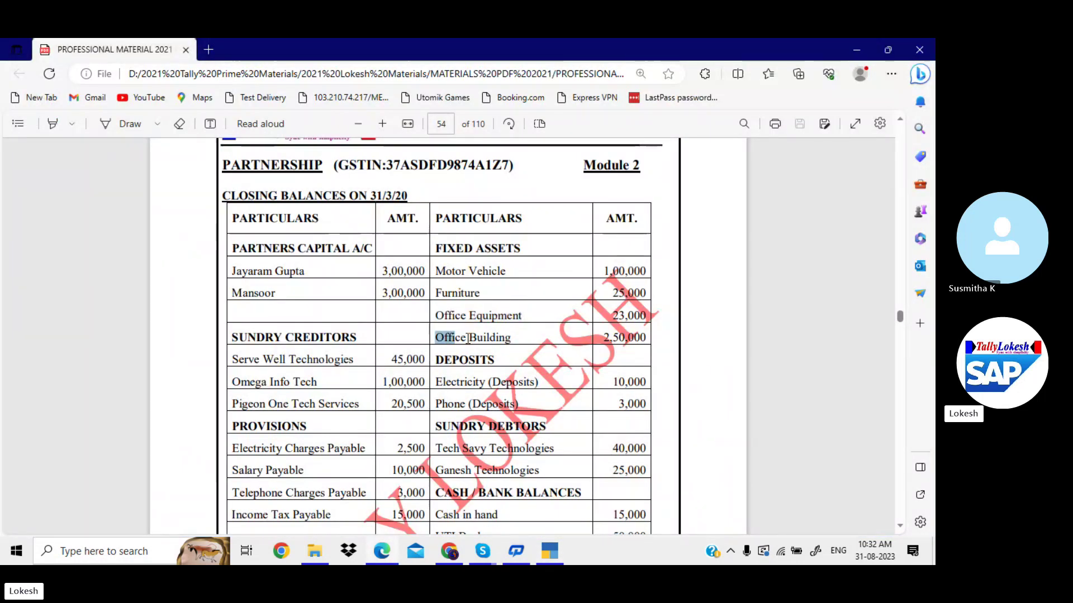
pyautogui.hotkey('alt', 'Tab')
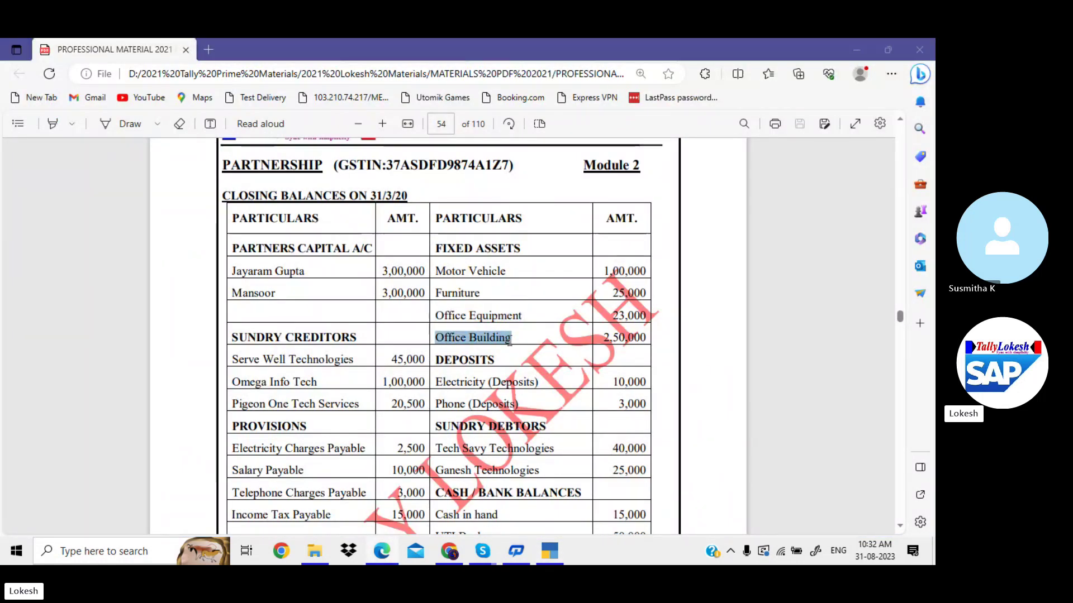
pyautogui.hotkey('ctrl', 'v')
pyautogui.press('Return')
pyautogui.press('Return')
pyautogui.press('Return')
pyautogui.press('Return')
pyautogui.press('Return')
pyautogui.press('Return')
pyautogui.press('Return')
pyautogui.press('Return')
pyautogui.press('Return')
pyautogui.press('Return')
pyautogui.press('Return')
pyautogui.press('Return')
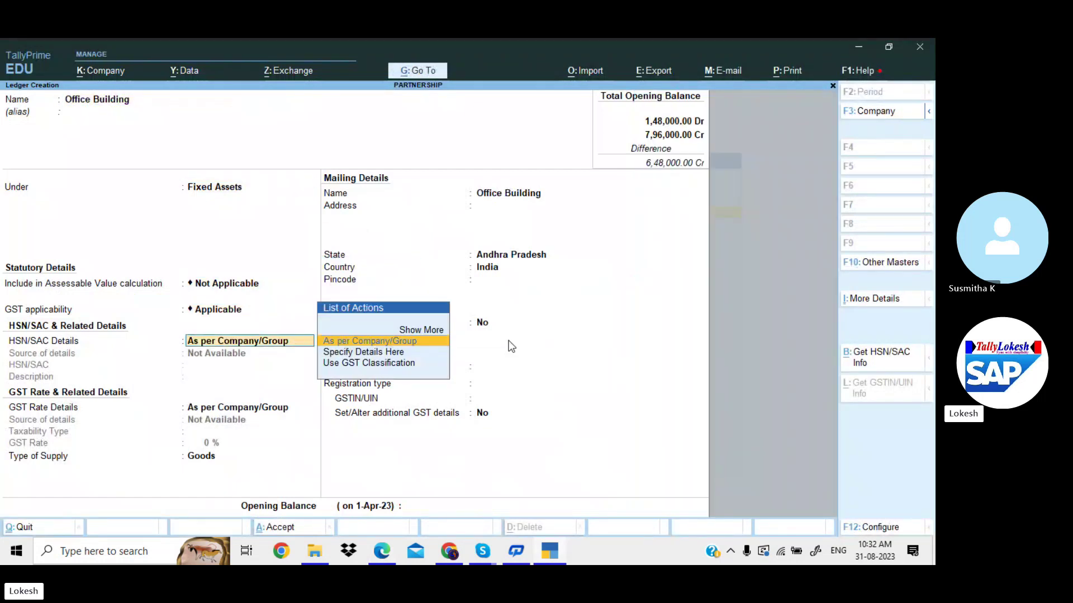
pyautogui.press('Return')
pyautogui.press('Return')
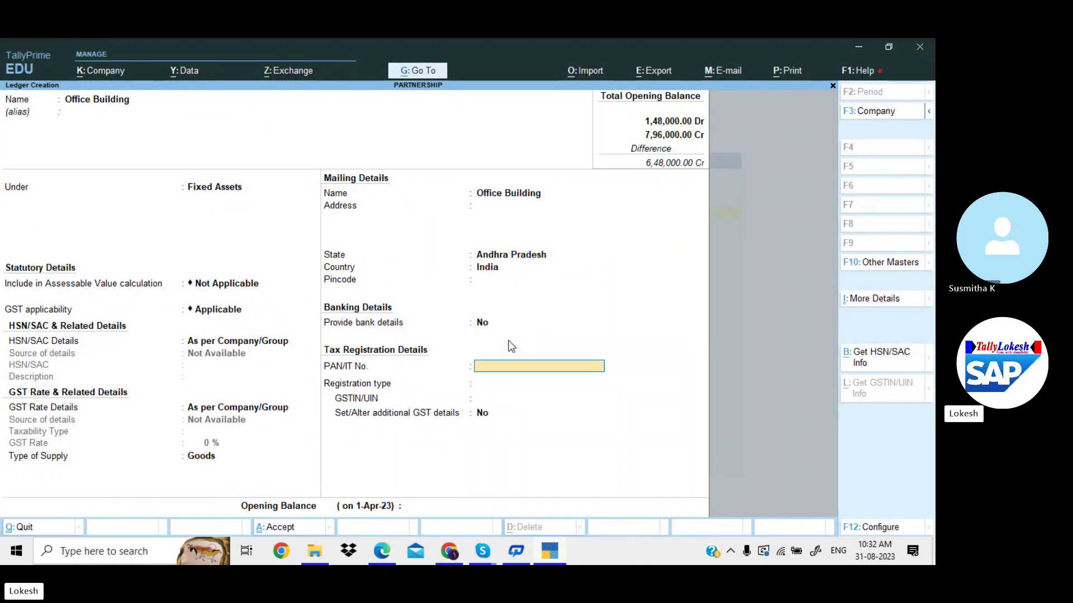
pyautogui.hotkey('alt', 'Tab')
pyautogui.hotkey('alt', 'Tab')
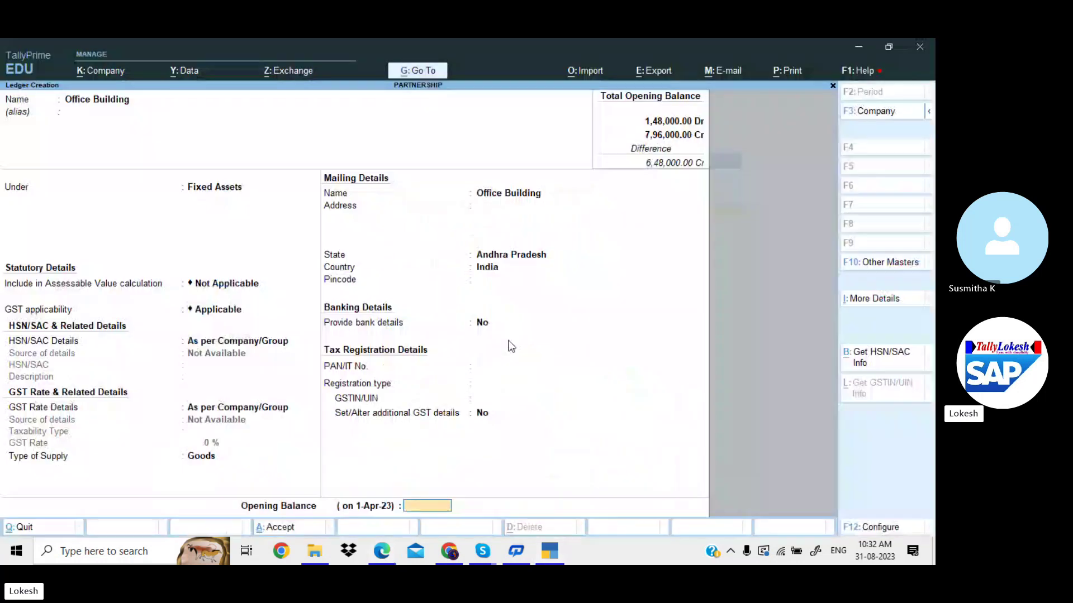
pyautogui.write('0000')
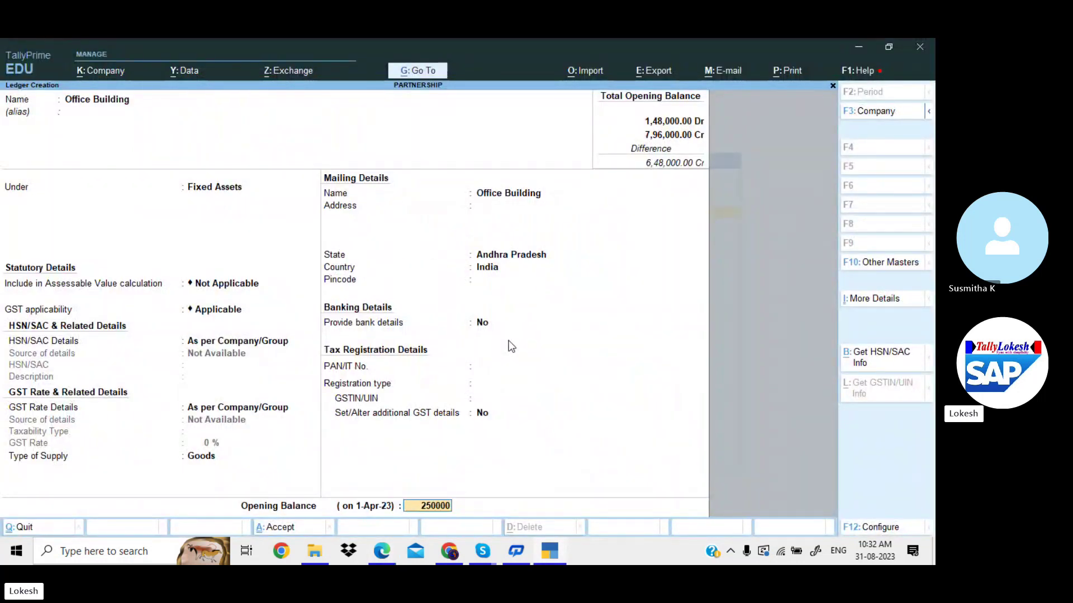
pyautogui.press('Return')
pyautogui.press('Return')
pyautogui.hotkey('alt', 'Tab')
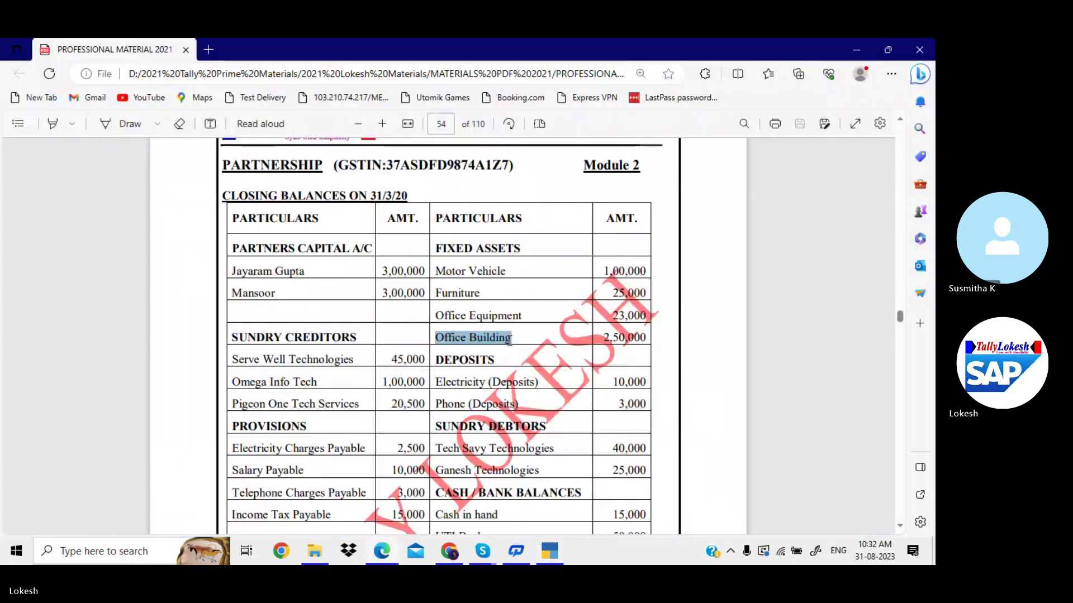
pyautogui.scroll(-3, 438, 331)
# Create the Electricity (Deposits) ledger under Deposits (Asset) with a 10,000 Dr opening balance.
pyautogui.click(437, 332)
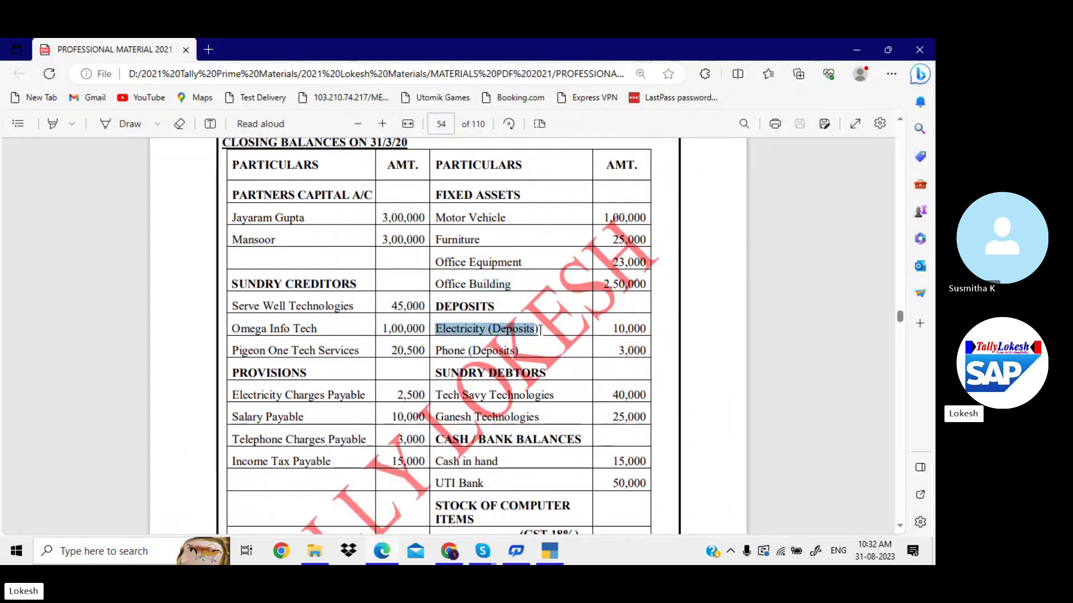
pyautogui.hotkey('alt', 'Tab')
pyautogui.hotkey('ctrl', 'alt', 'v')
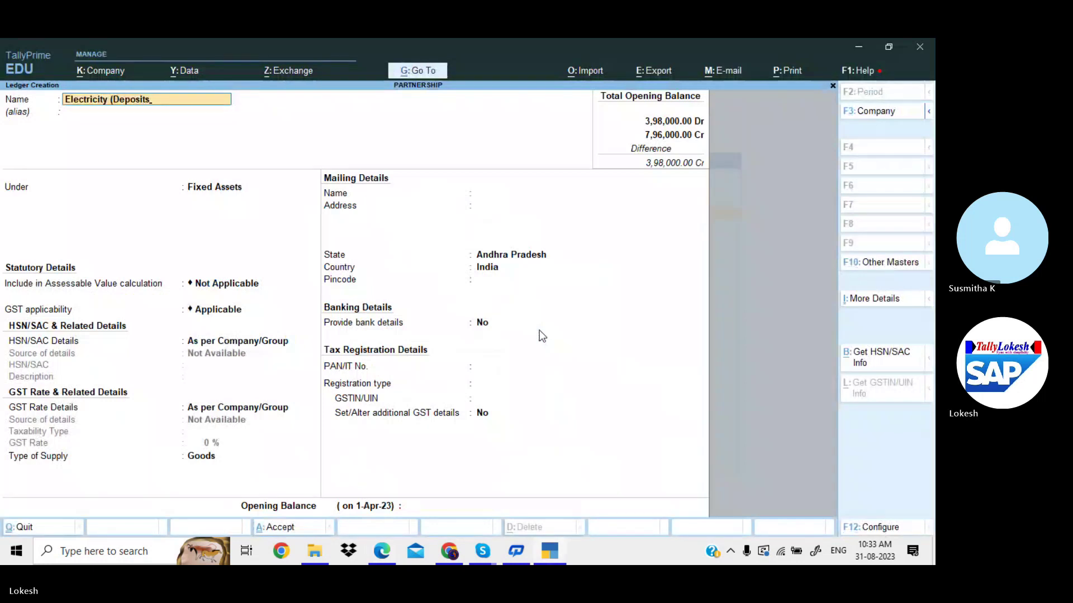
pyautogui.press('Return')
pyautogui.press('Return')
pyautogui.write('De')
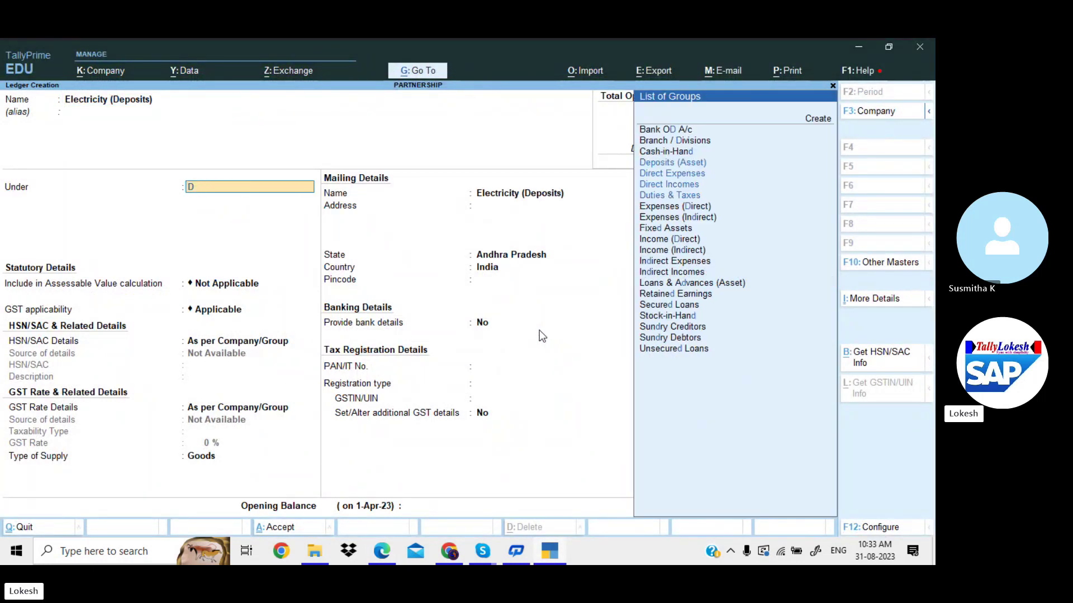
pyautogui.press('Return')
pyautogui.press('Return')
pyautogui.press('Return')
pyautogui.press('Return')
pyautogui.press('Return')
pyautogui.press('Return')
pyautogui.press('Return')
pyautogui.press('Return')
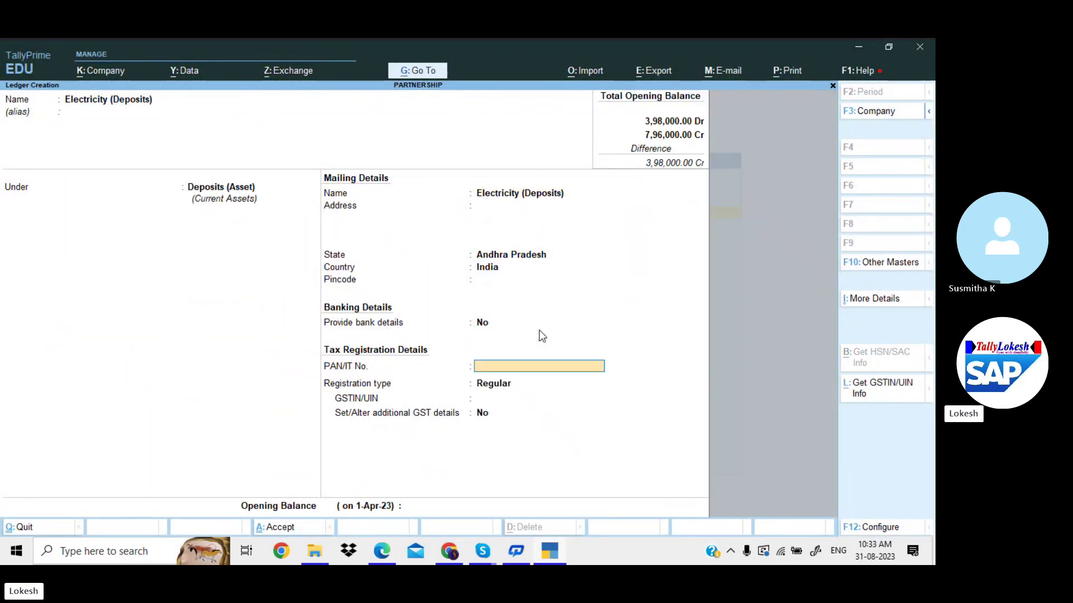
pyautogui.press('Return')
pyautogui.press('Return')
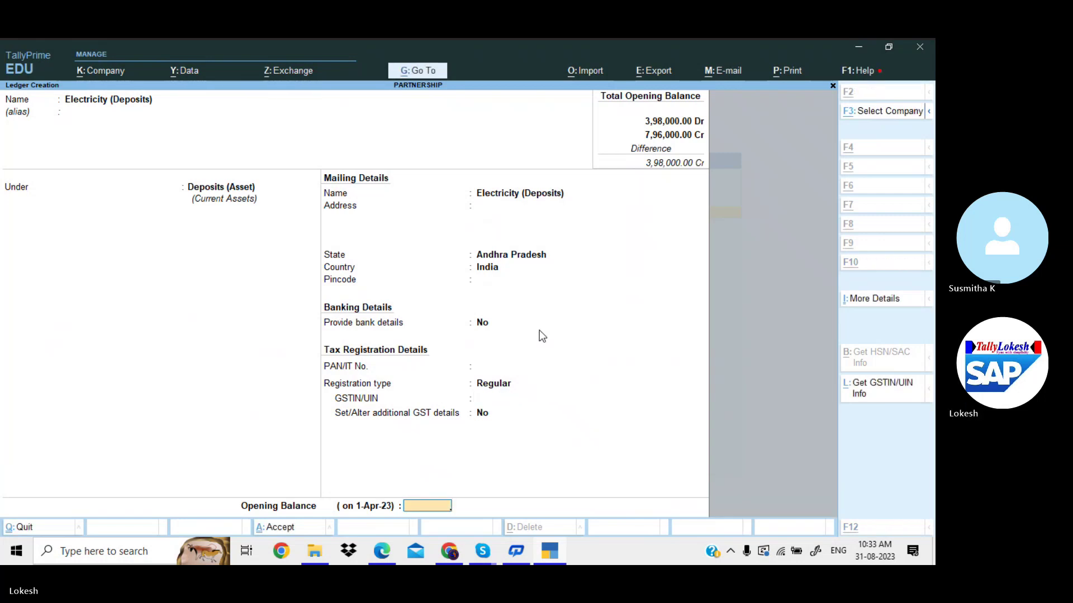
pyautogui.hotkey('alt', 'Tab')
pyautogui.hotkey('alt', 'Tab')
pyautogui.write('10000')
pyautogui.press('Return')
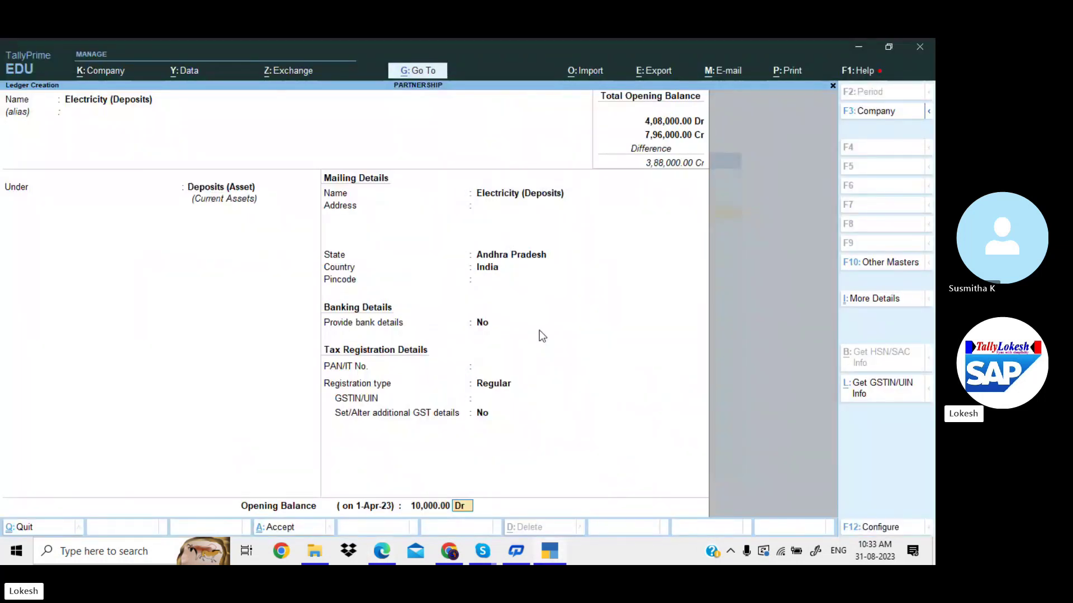
pyautogui.press('Return')
pyautogui.press('Return')
pyautogui.hotkey('alt', 'Tab')
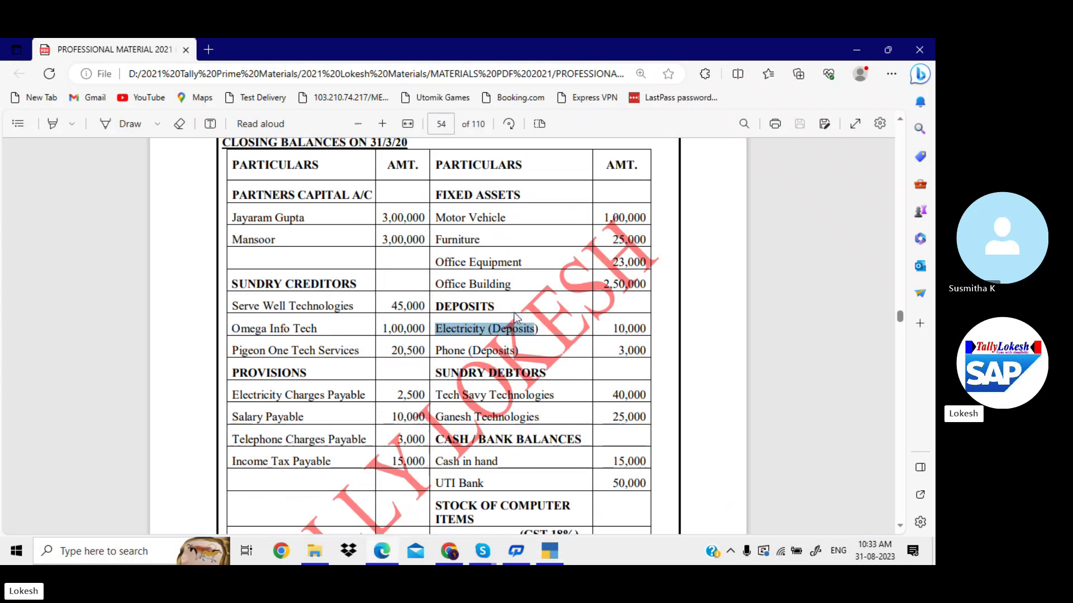
# Create the Phone (Deposits) ledger under Deposits (Asset) with a 3,000 Dr opening balance.
pyautogui.click(439, 348)
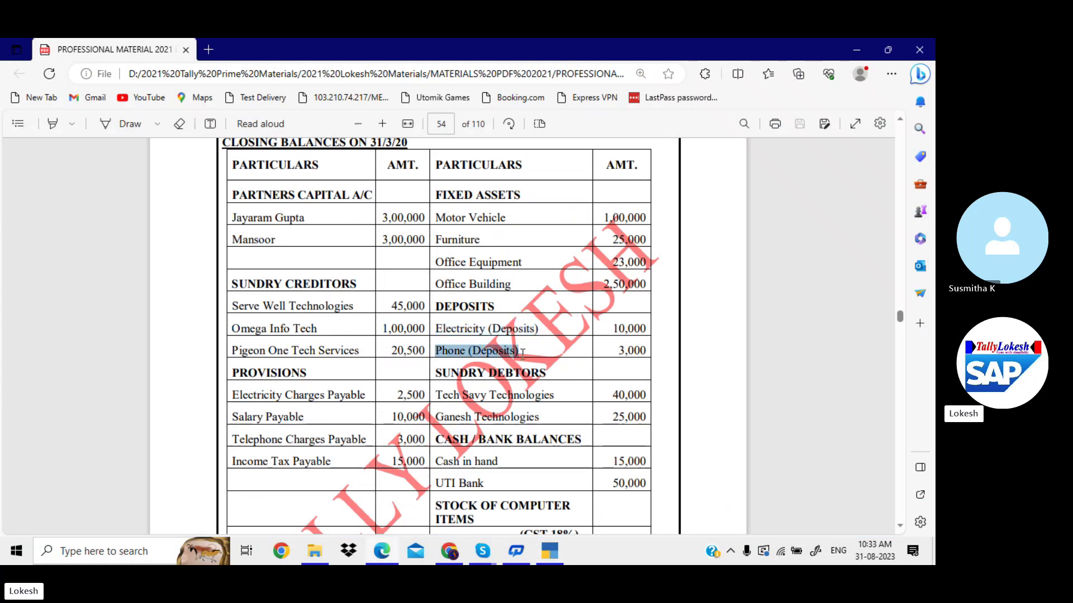
pyautogui.hotkey('alt', 'Tab')
pyautogui.hotkey('ctrl', 'alt', 'v')
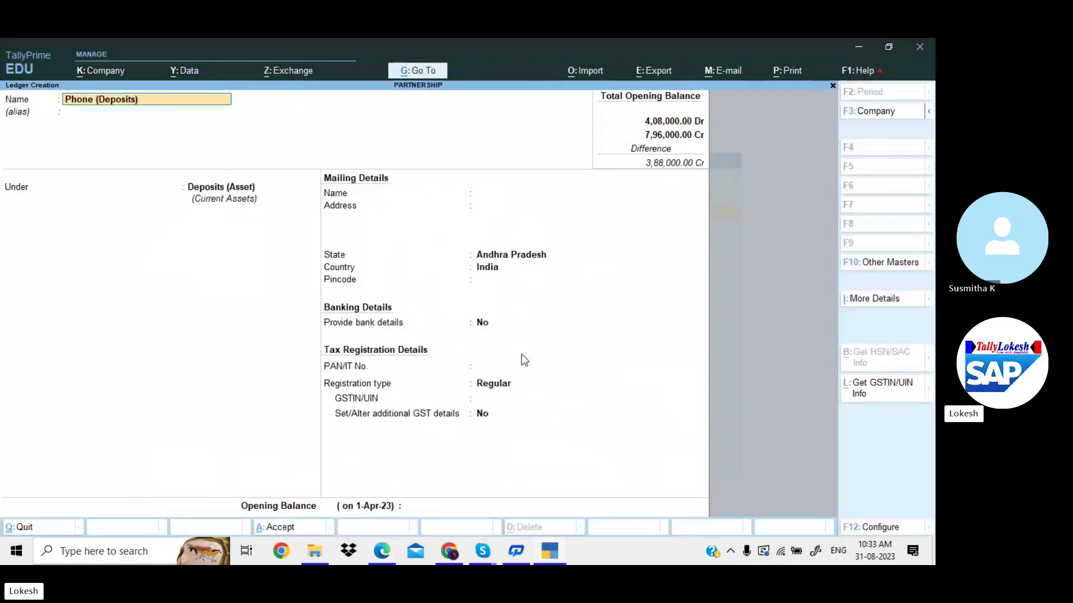
pyautogui.press('Return')
pyautogui.press('Return')
pyautogui.press('Return')
pyautogui.press('Return')
pyautogui.press('Return')
pyautogui.press('Return')
pyautogui.press('Return')
pyautogui.press('Return')
pyautogui.press('Return')
pyautogui.press('Return')
pyautogui.press('Return')
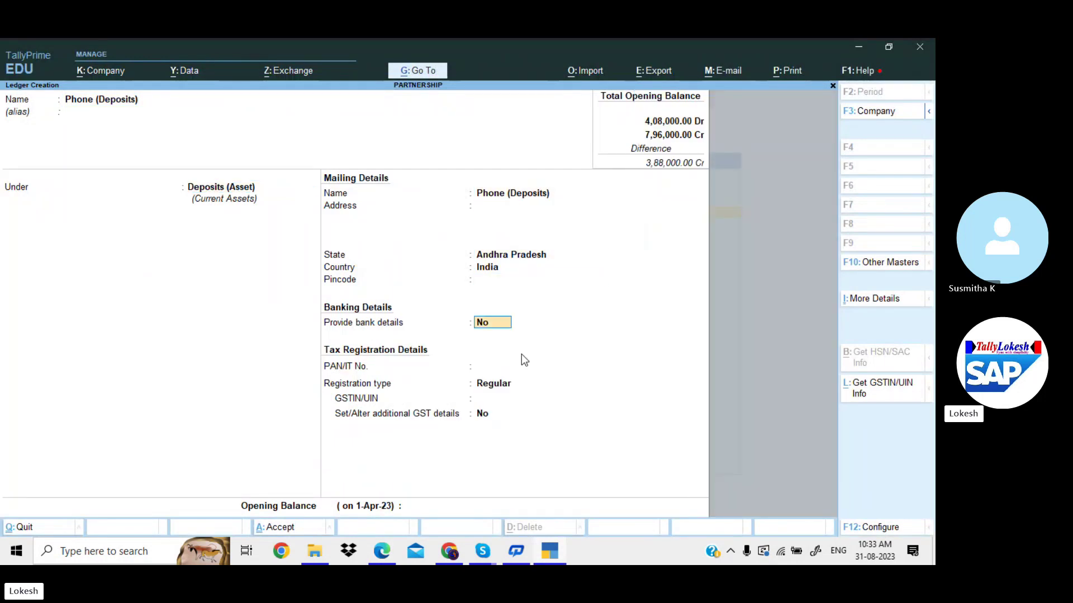
pyautogui.press('Return')
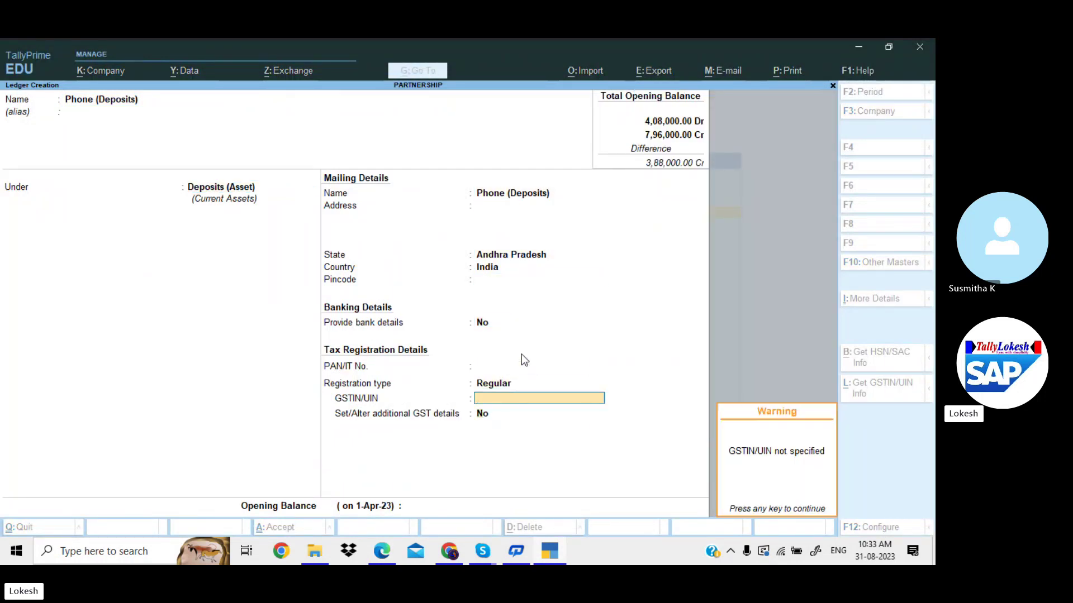
pyautogui.press('Return')
pyautogui.hotkey('alt', 'Tab')
pyautogui.hotkey('alt', 'Tab')
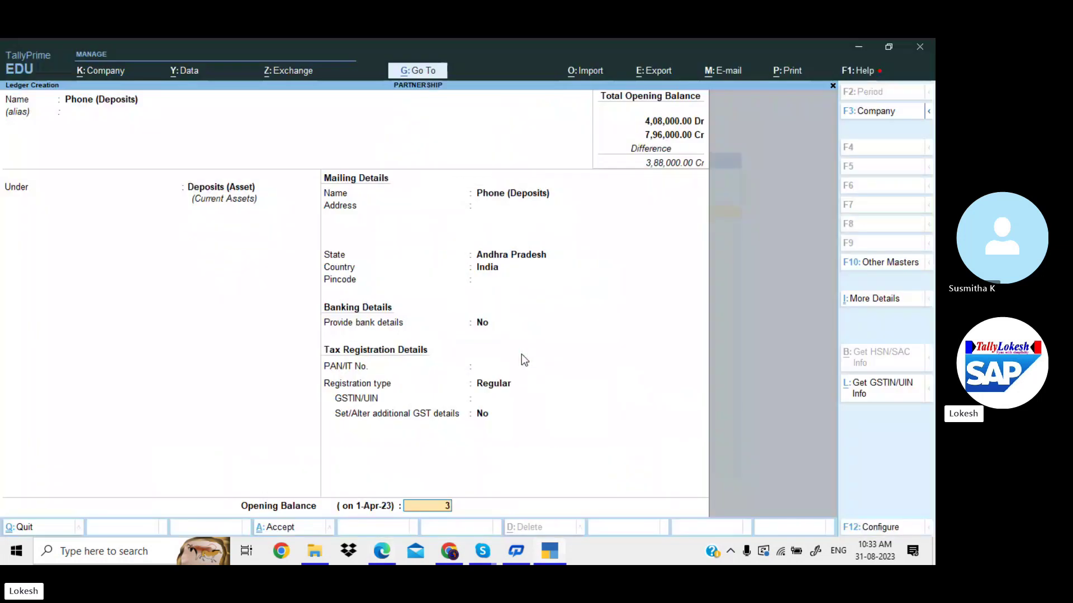
pyautogui.write('3000')
pyautogui.press('Return')
pyautogui.press('Return')
pyautogui.press('Return')
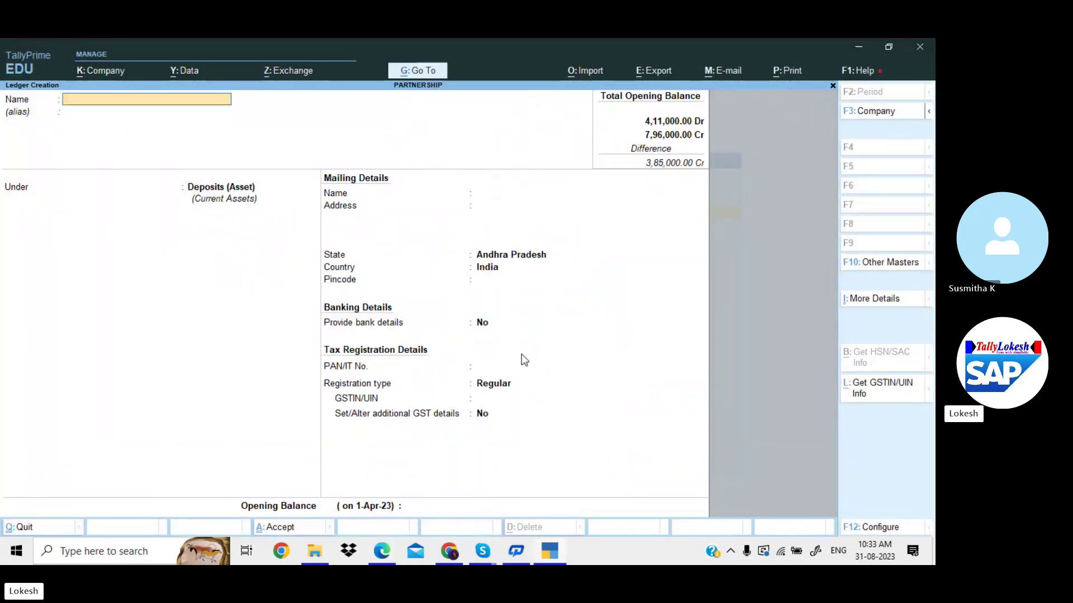
pyautogui.hotkey('alt', 'Tab')
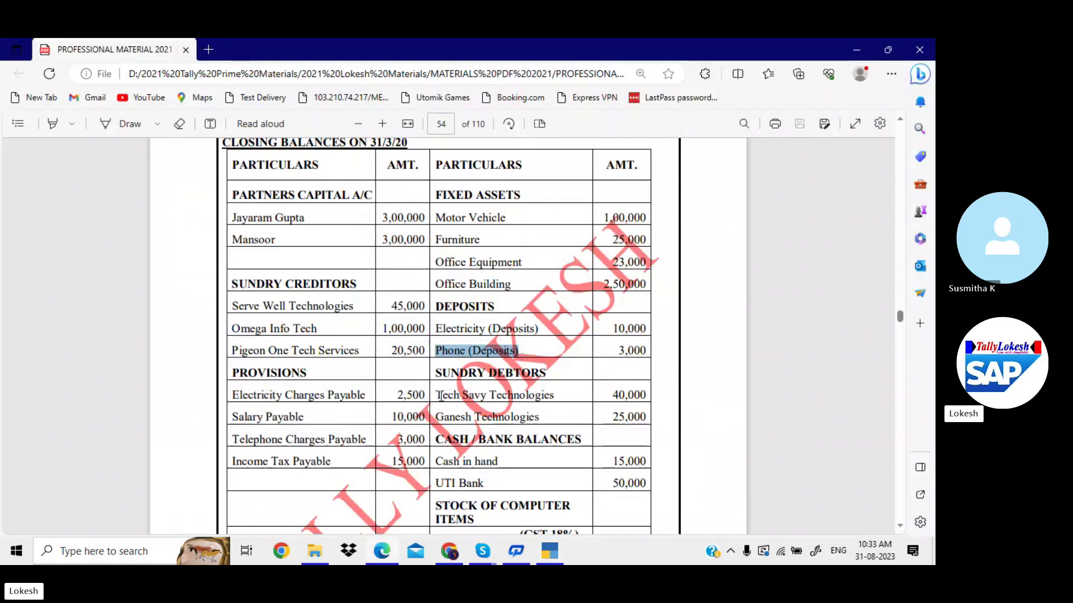
# Start a Tech Savy Technologies ledger, copied from the PDF, under the Sundry Debtors group.
pyautogui.moveTo(441, 396); pyautogui.dragTo(553, 397)
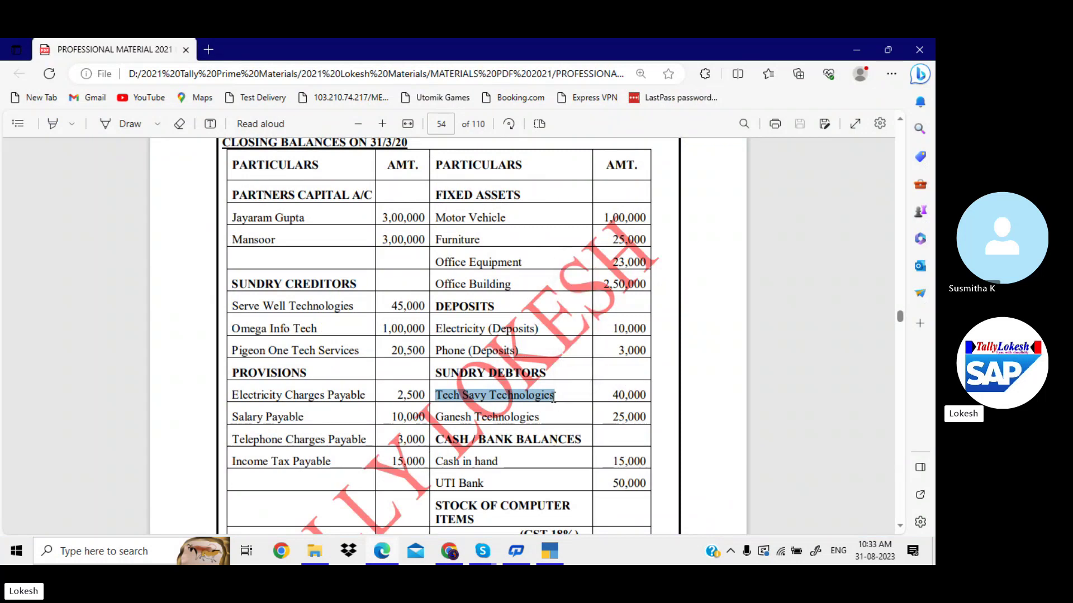
pyautogui.hotkey('ctrl', 'c')
pyautogui.hotkey('alt', 'Tab')
pyautogui.hotkey('ctrl', 'alt', 'v')
pyautogui.press('Return')
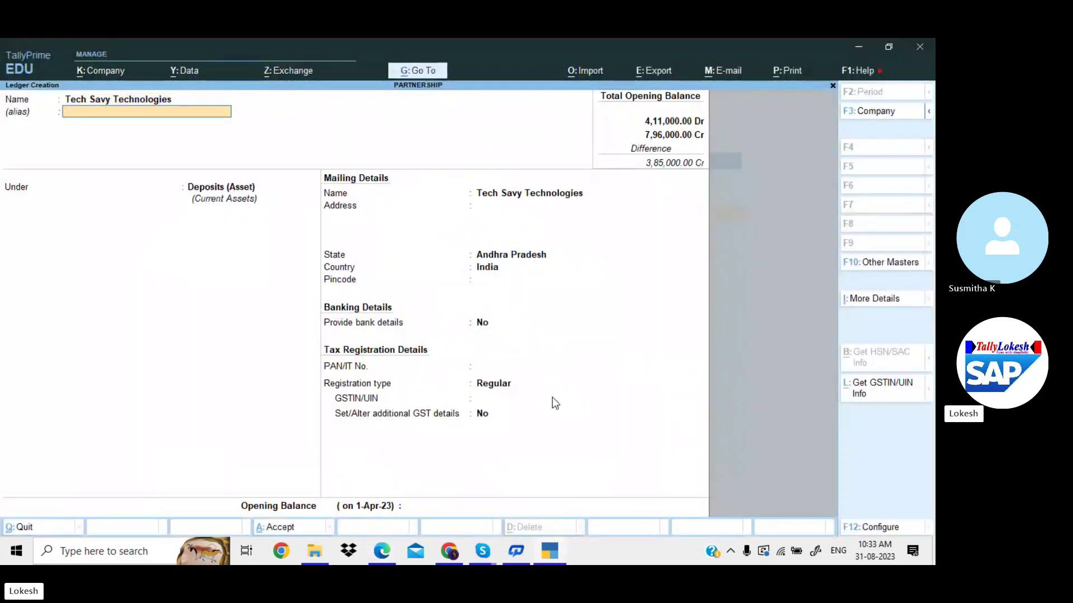
pyautogui.press('Return')
pyautogui.write('Sun')
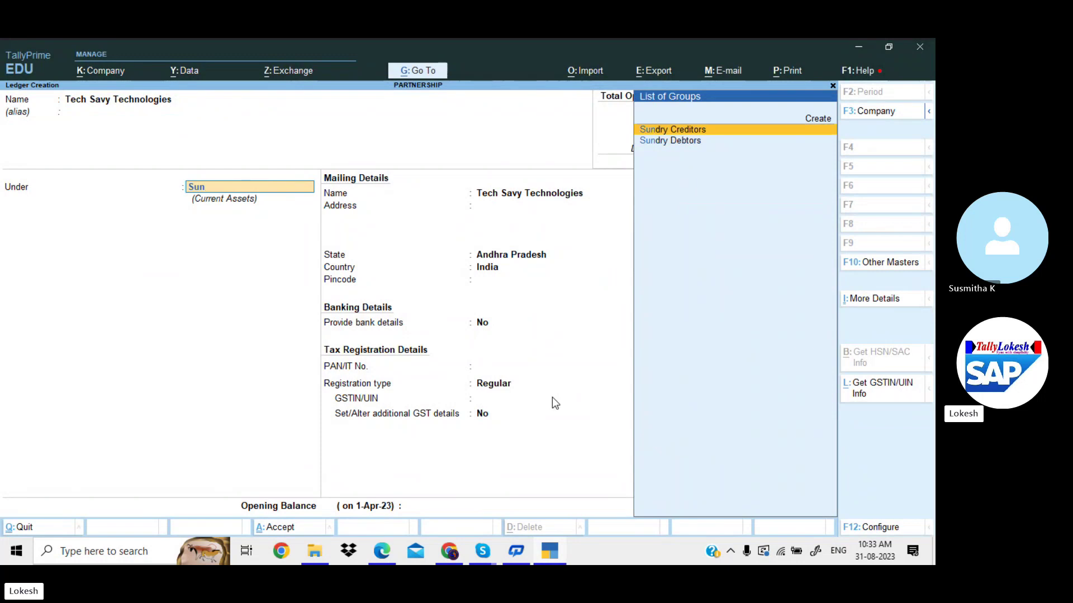
pyautogui.press('Down')
pyautogui.press('Return')
pyautogui.press('Return')
pyautogui.press('Return')
pyautogui.press('Return')
pyautogui.press('Return')
pyautogui.press('Return')
pyautogui.press('Return')
pyautogui.press('Return')
pyautogui.press('Return')
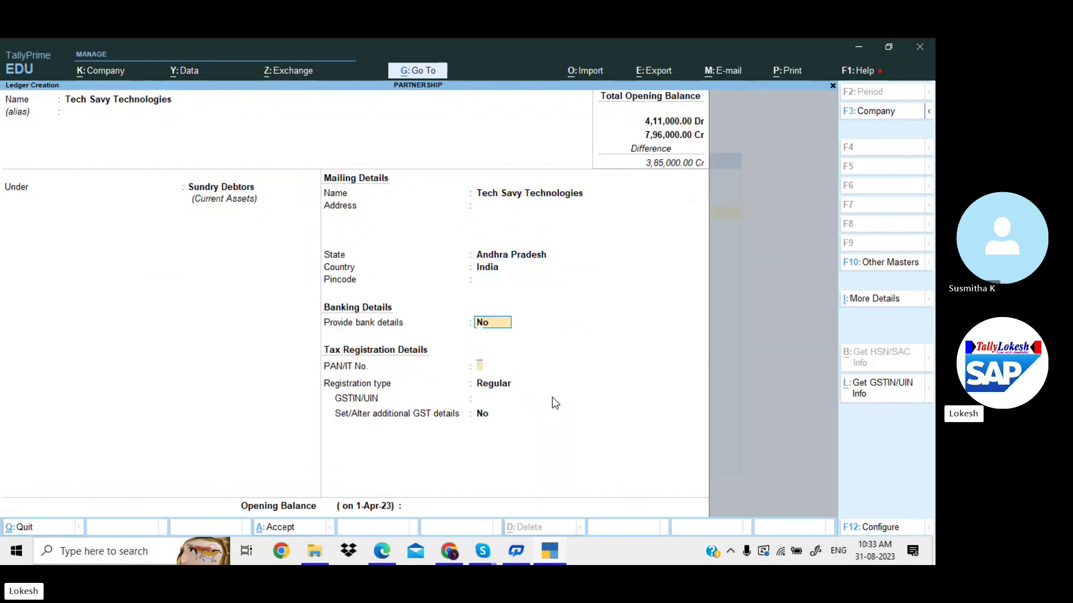
# Give Tech Savy Technologies GSTIN 37 and a 40,000 Dr opening balance, then save it.
pyautogui.write('37')
pyautogui.press('Return')
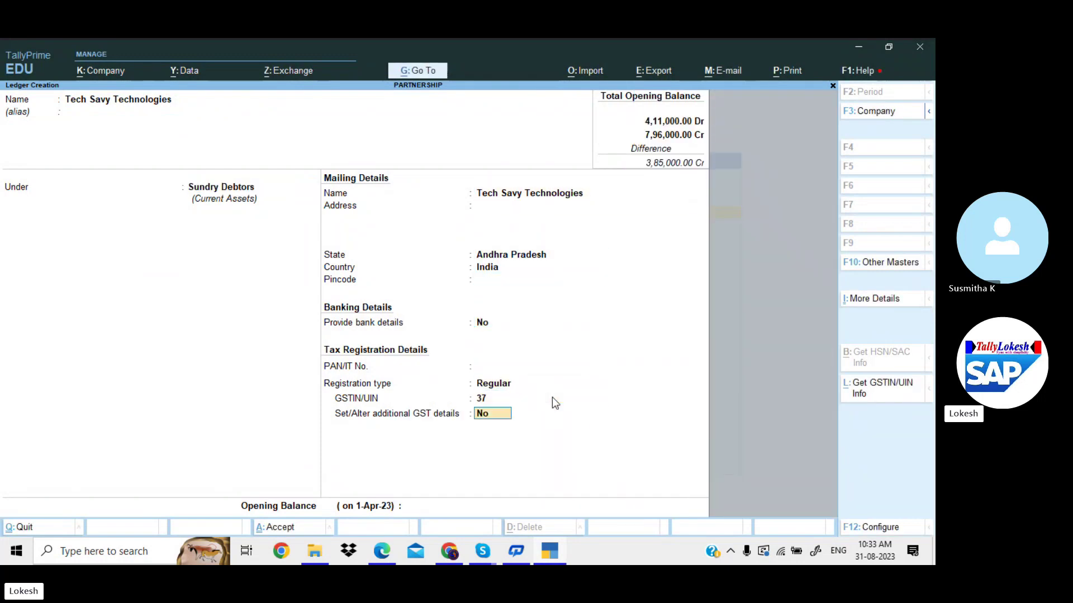
pyautogui.press('Return')
pyautogui.press('Return')
pyautogui.press('Escape')
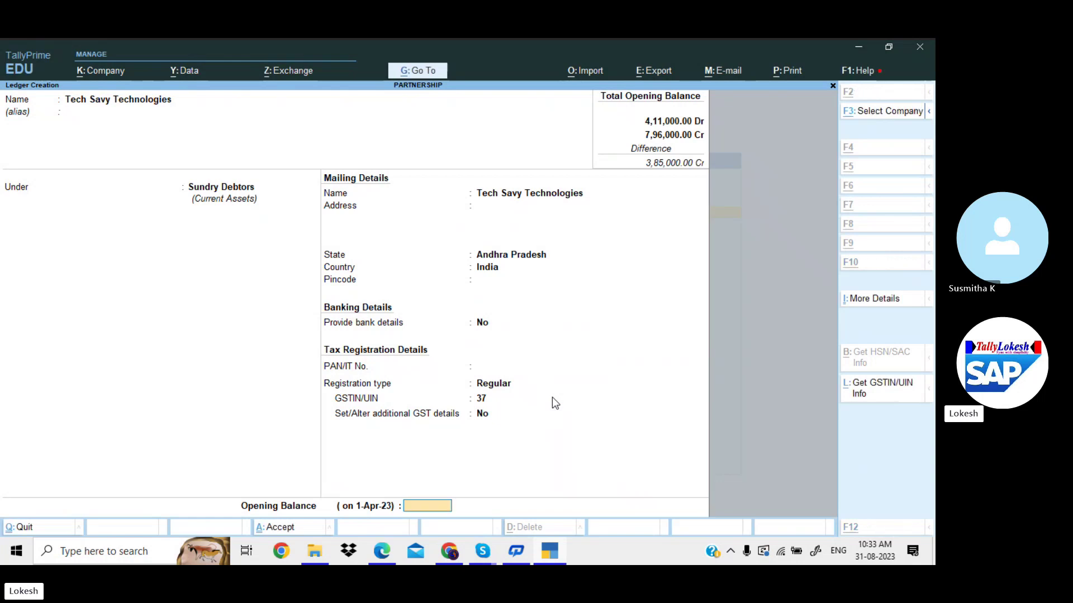
pyautogui.hotkey('alt', 'Tab')
pyautogui.hotkey('alt', 'Tab')
pyautogui.write('40000')
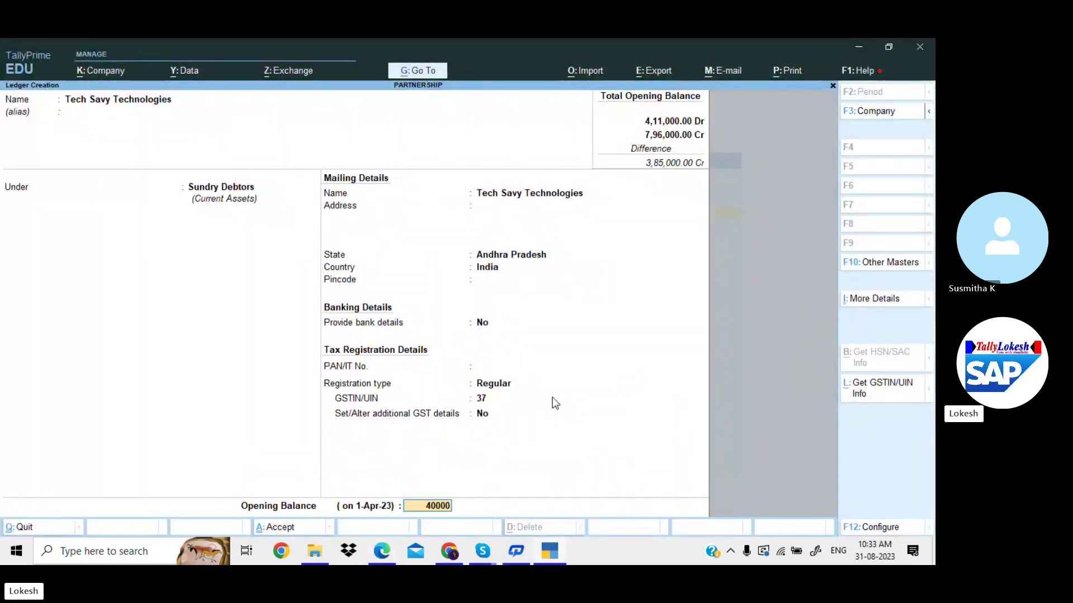
pyautogui.press('Return')
pyautogui.press('Return')
pyautogui.press('Return')
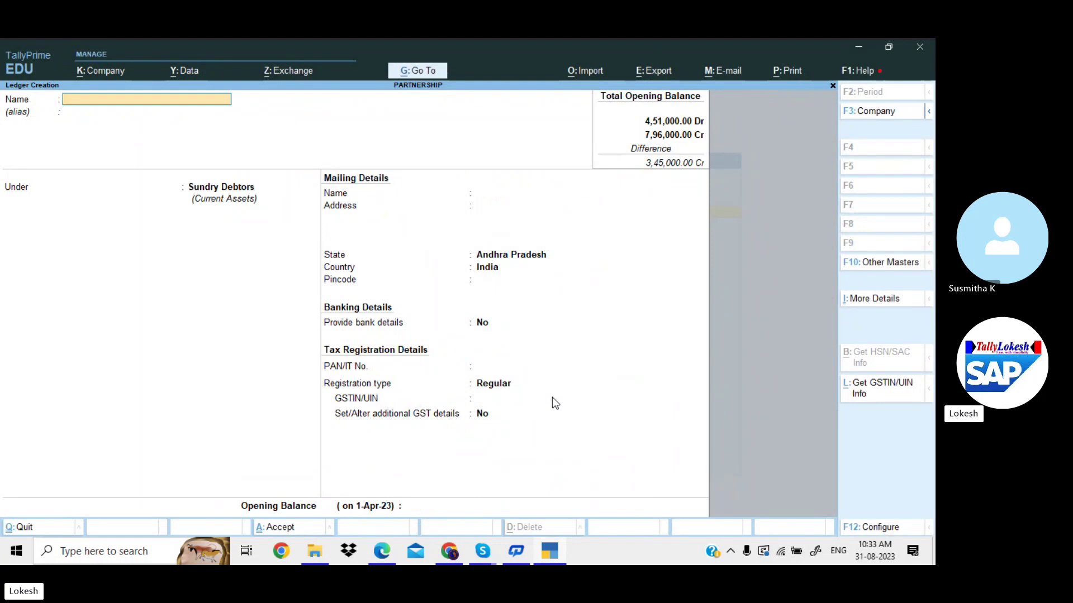
pyautogui.hotkey('alt', 'Tab')
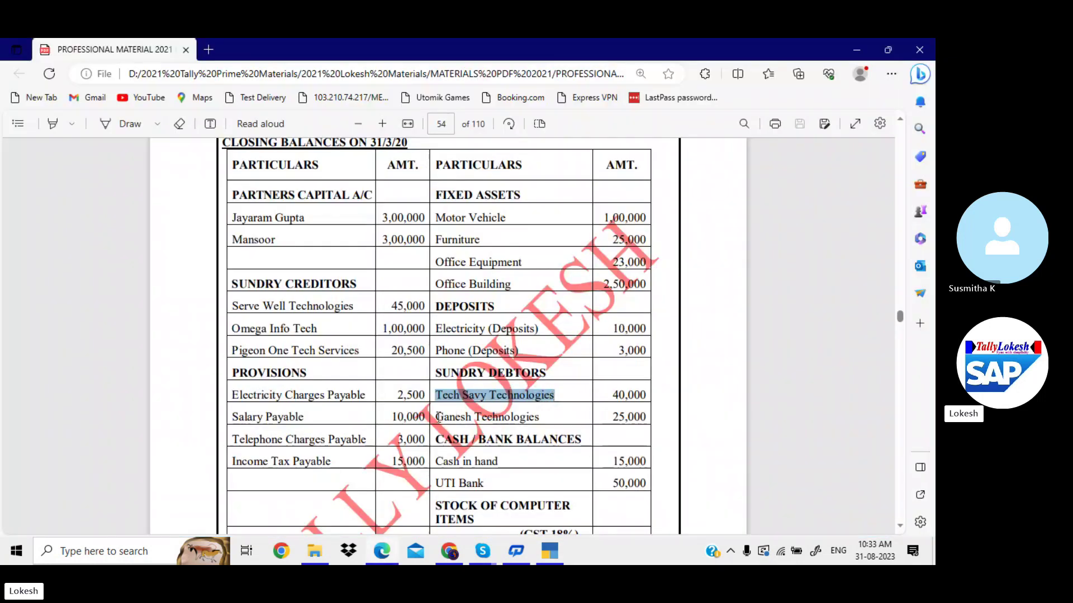
# Create Ganesh Technologies under Sundry Debtors with GSTIN 37 and a 25,000 Dr opening balance.
pyautogui.moveTo(439, 416); pyautogui.dragTo(527, 423)
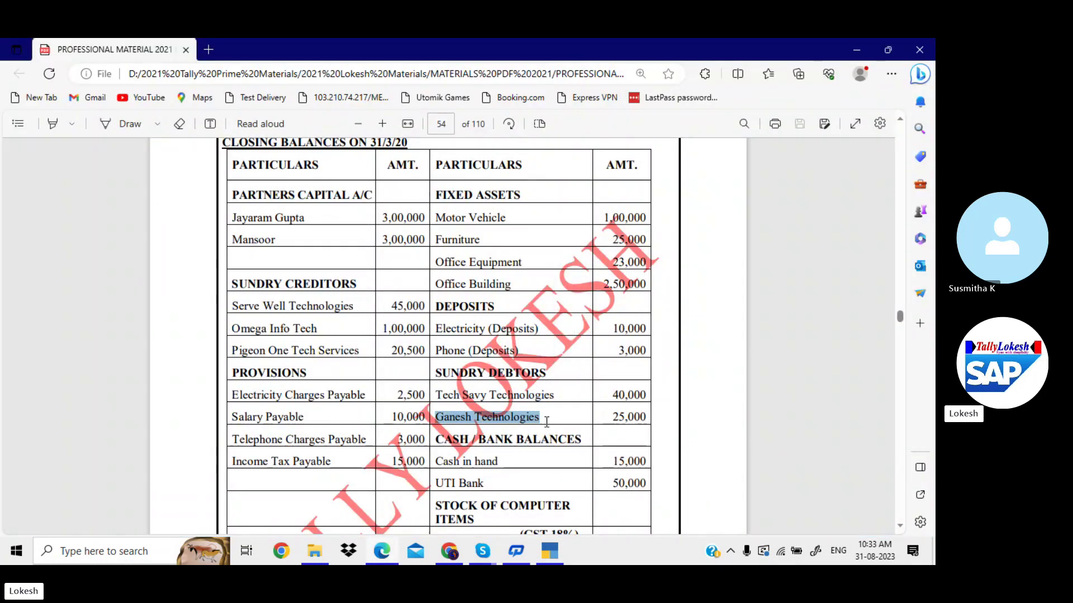
pyautogui.hotkey('ctrl', 'c')
pyautogui.hotkey('alt', 'Tab')
pyautogui.hotkey('ctrl', 'alt', 'v')
pyautogui.press('Return')
pyautogui.press('Return')
pyautogui.press('Return')
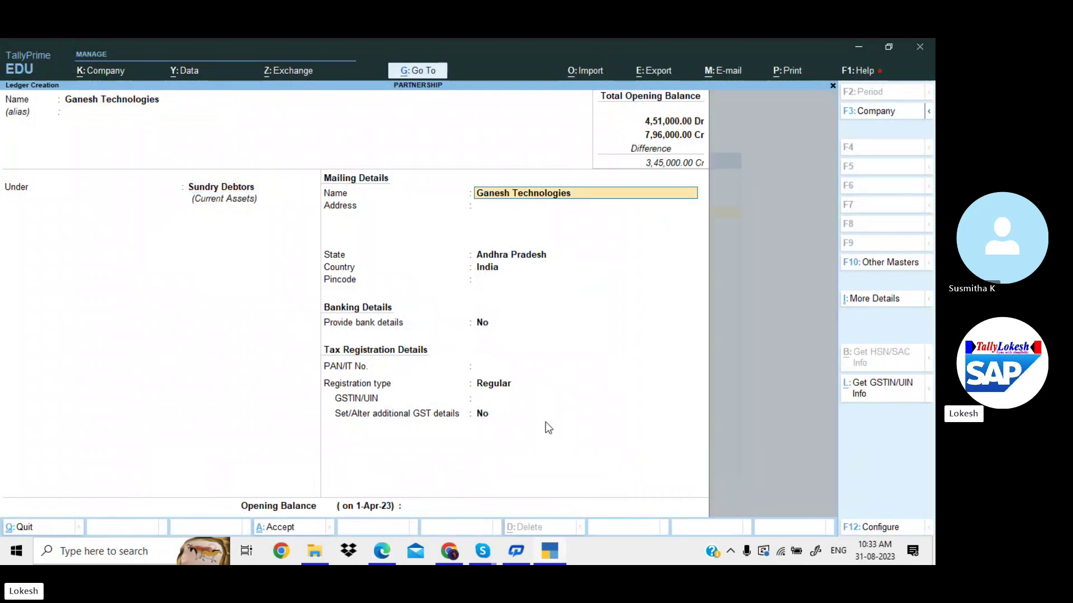
pyautogui.press('Return')
pyautogui.press('Return')
pyautogui.press('Return')
pyautogui.press('Return')
pyautogui.press('Return')
pyautogui.press('Return')
pyautogui.press('Return')
pyautogui.press('Return')
pyautogui.write('3')
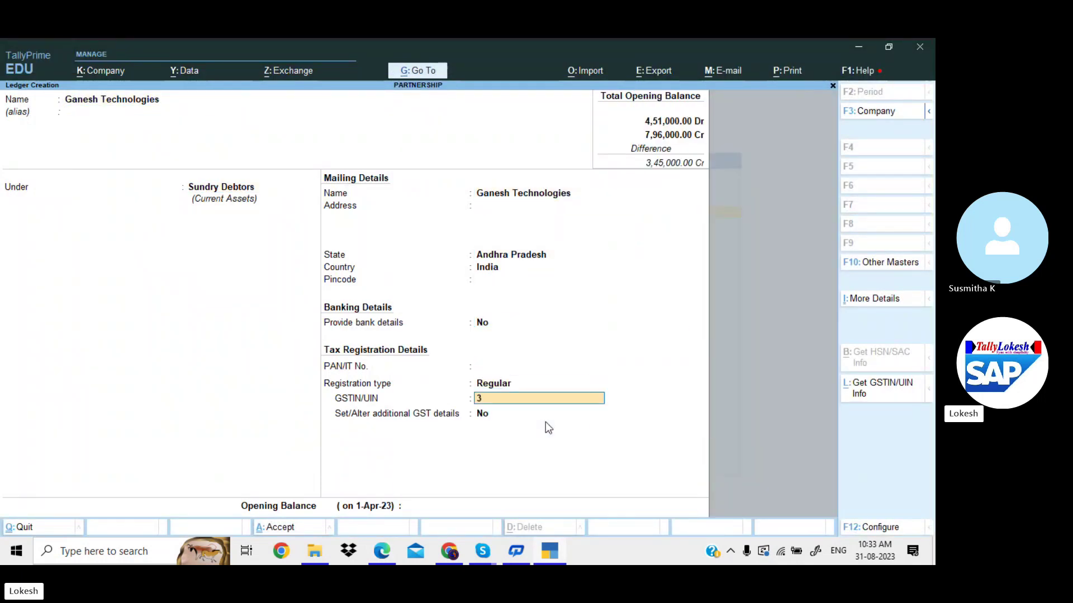
pyautogui.write('7')
pyautogui.press('Return')
pyautogui.press('Return')
pyautogui.hotkey('alt', 'Tab')
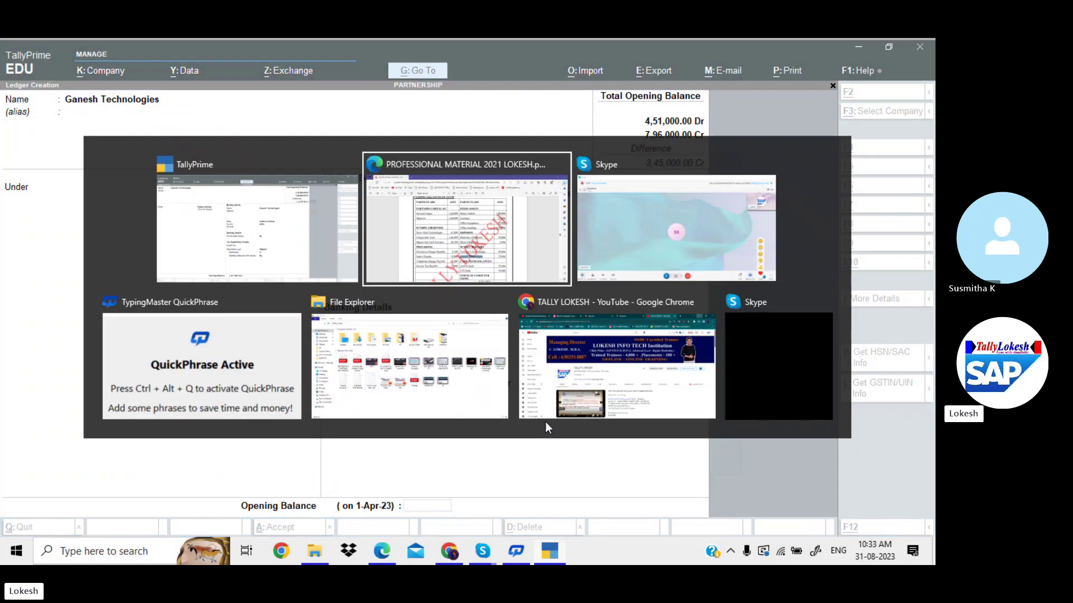
pyautogui.hotkey('alt', 'Tab')
pyautogui.write('25000')
pyautogui.press('Return')
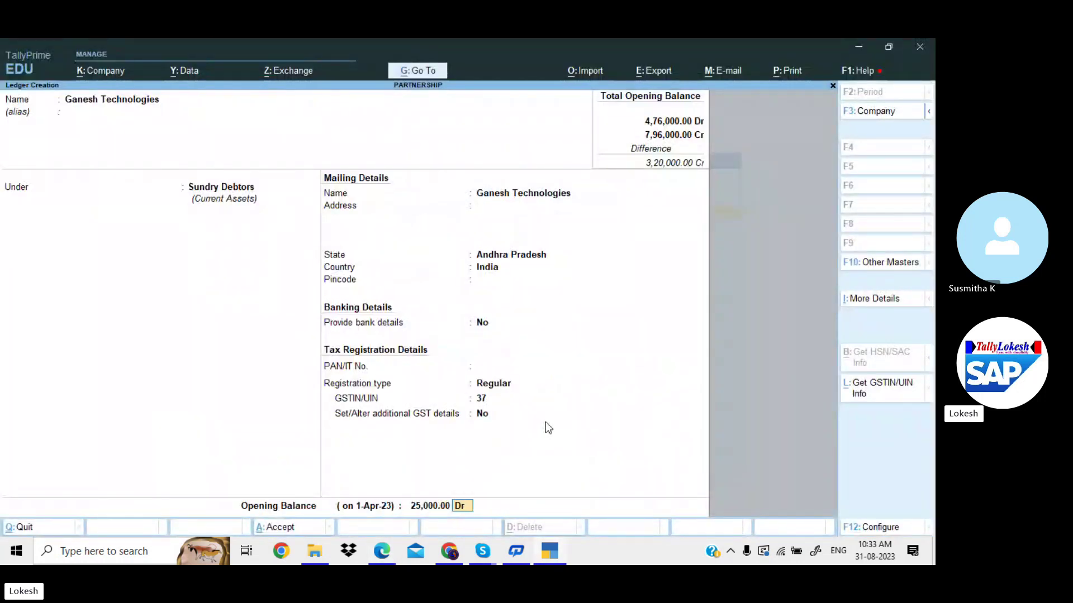
pyautogui.press('Return')
pyautogui.press('Return')
pyautogui.hotkey('alt', 'Tab')
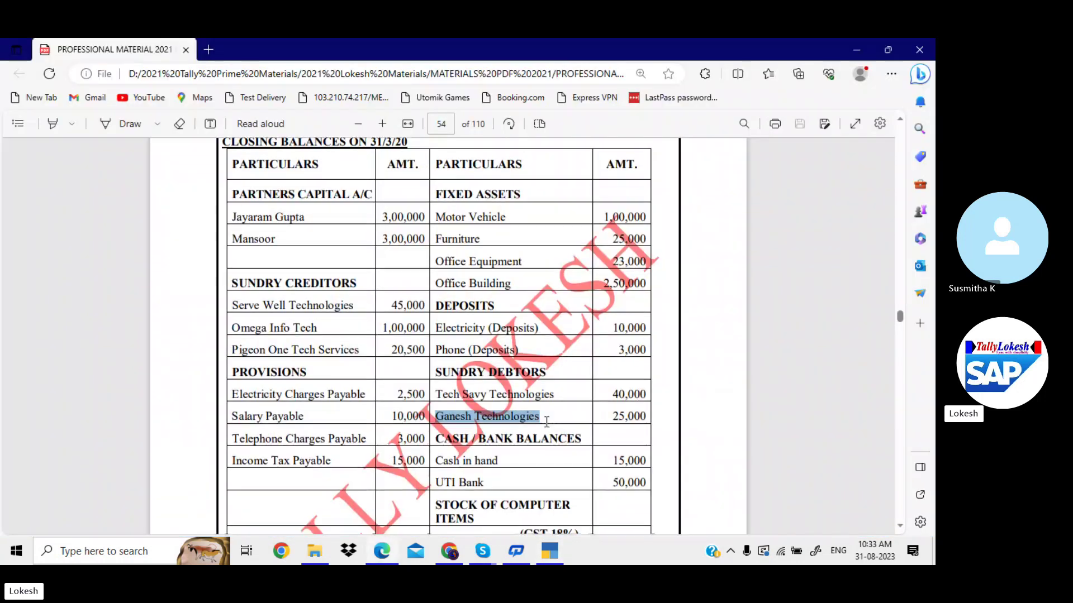
# Create a UTI Bank ledger, its name copied from the PDF, under Bank Accounts.
pyautogui.scroll(-1, 546, 421)
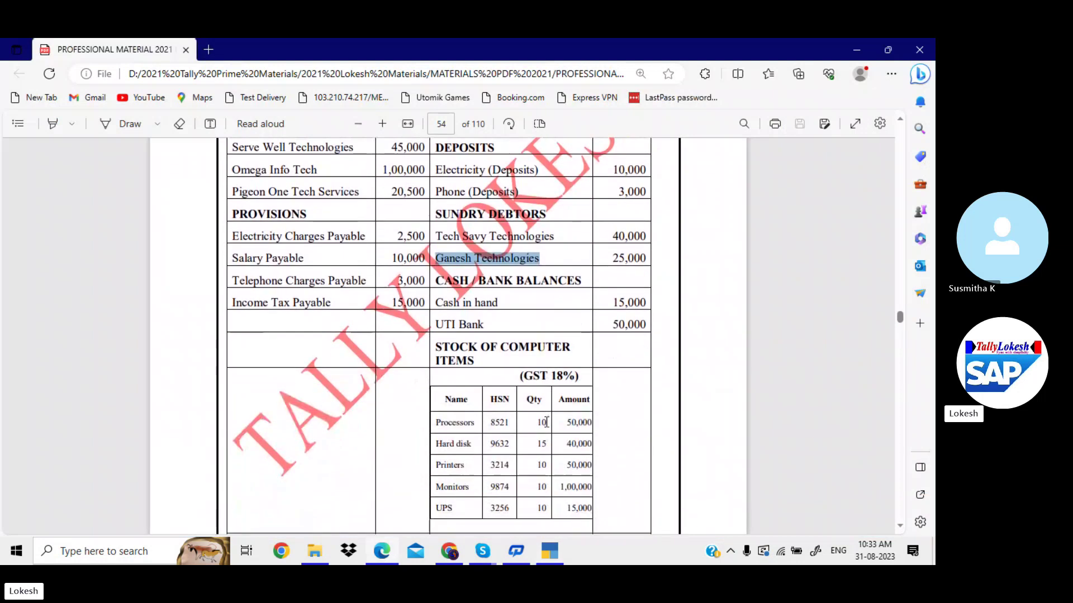
pyautogui.click(439, 326)
pyautogui.rightClick(493, 327)
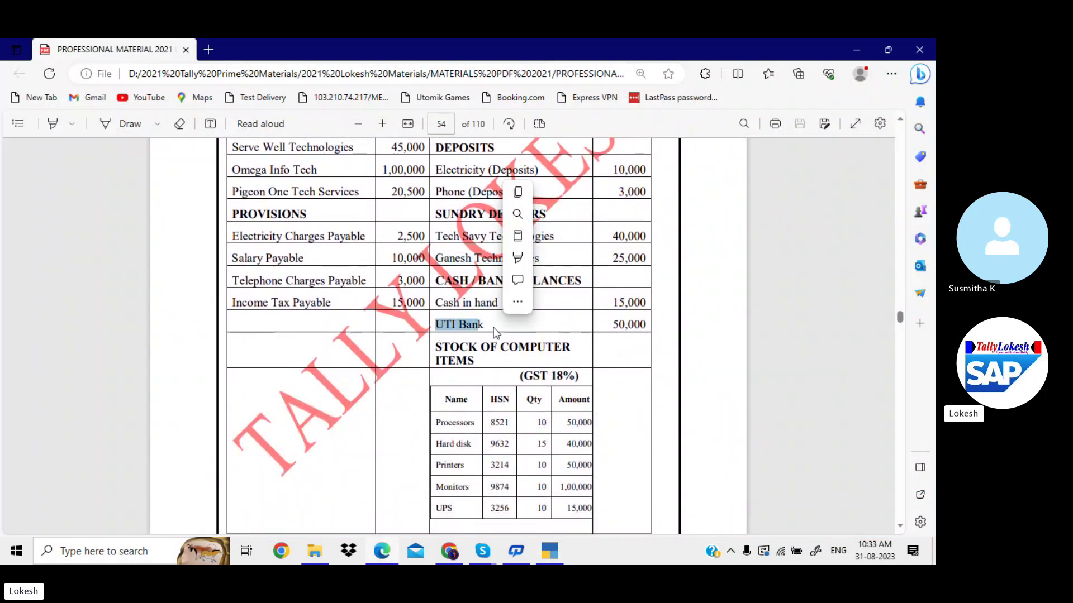
pyautogui.click(505, 316)
pyautogui.hotkey('alt', 'Tab')
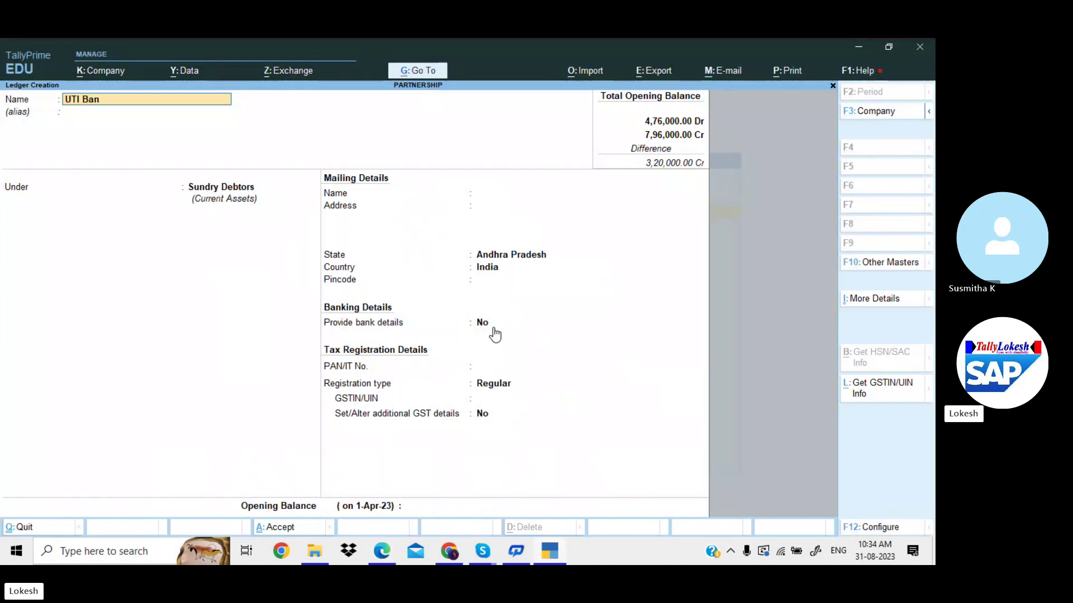
pyautogui.write('UTI Bank')
pyautogui.press('Return')
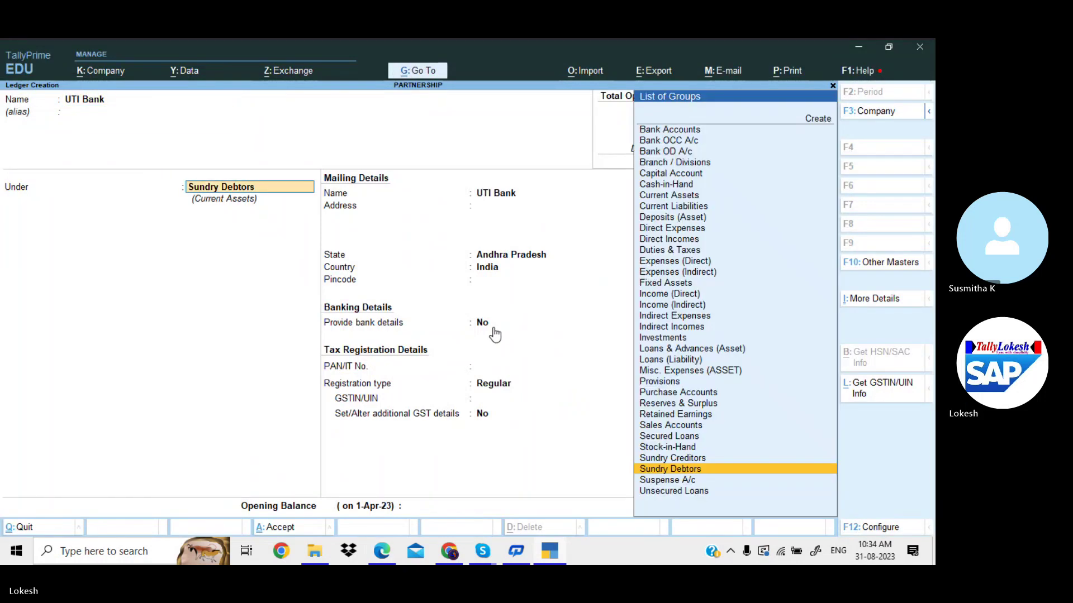
pyautogui.write('ba')
pyautogui.press('Return')
pyautogui.press('Return')
pyautogui.press('Return')
pyautogui.press('Return')
pyautogui.press('Return')
pyautogui.press('Return')
pyautogui.press('Return')
pyautogui.press('Return')
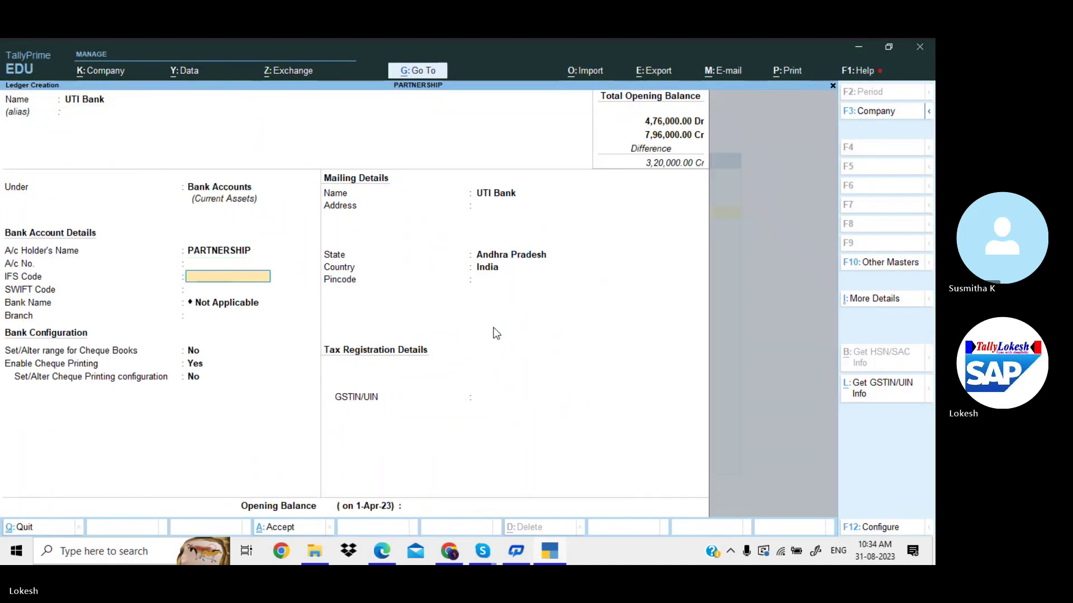
pyautogui.press('Return')
pyautogui.press('Return')
pyautogui.press('Return')
pyautogui.press('Return')
pyautogui.press('Return')
pyautogui.press('Return')
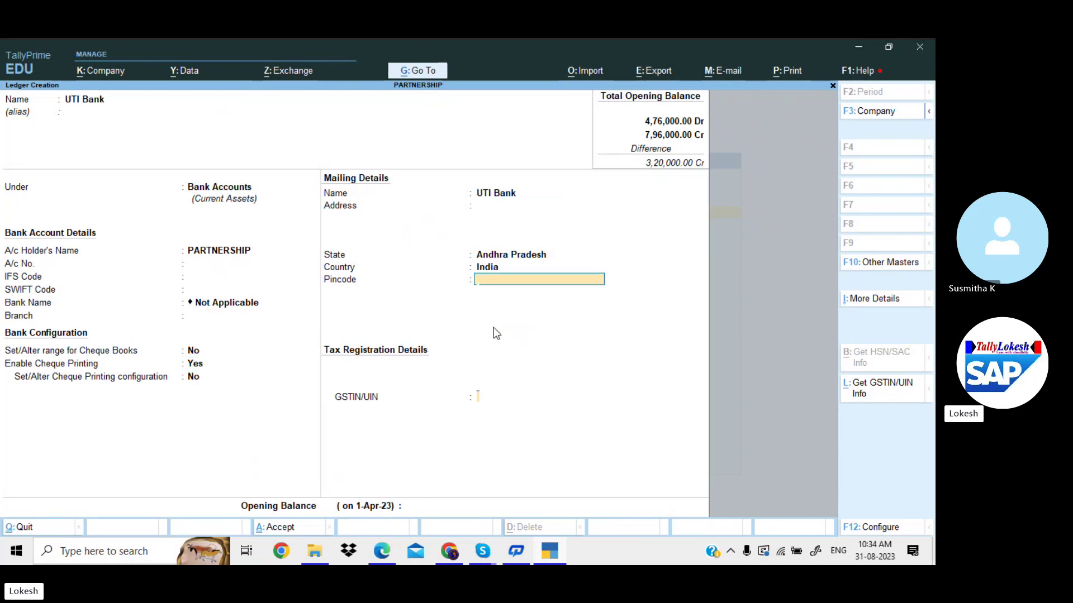
# Give the UTI Bank ledger a 50,000 Dr opening balance.
pyautogui.hotkey('alt', 'Tab')
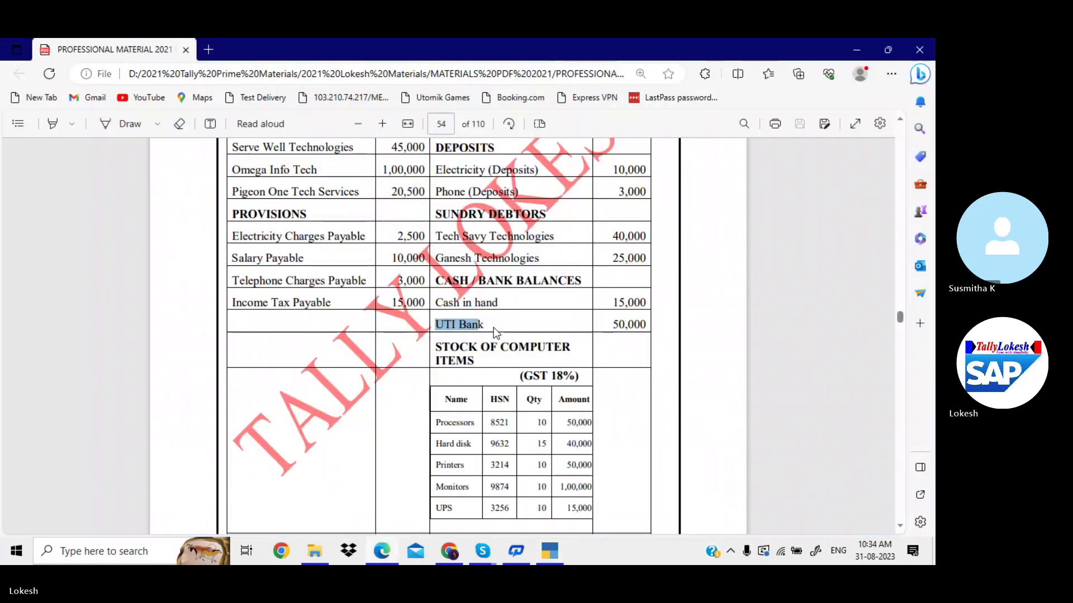
pyautogui.hotkey('alt', 'Tab')
pyautogui.write('50000')
pyautogui.press('Return')
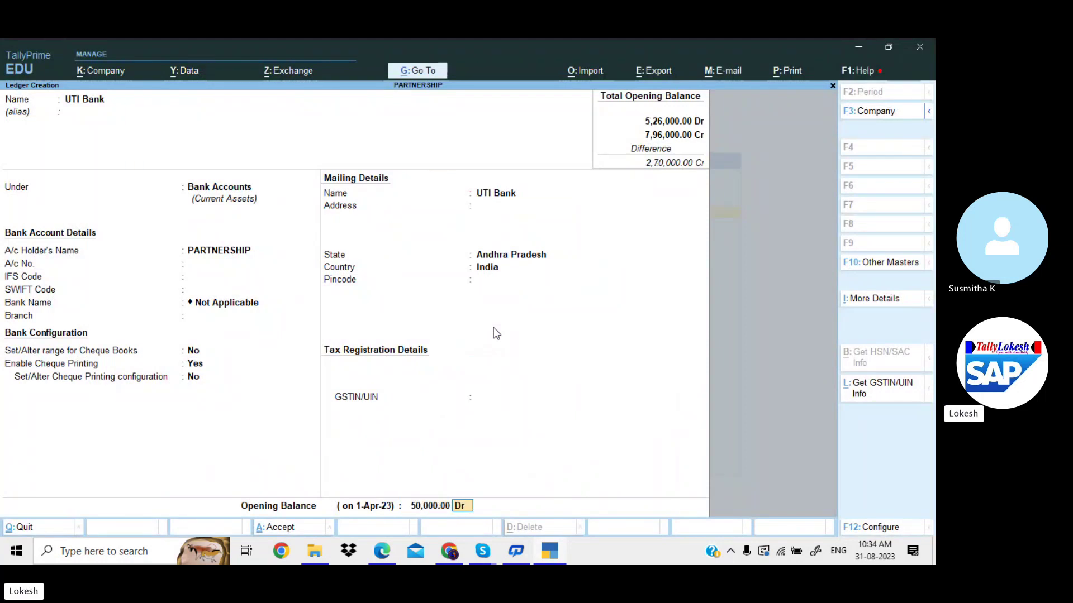
pyautogui.press('Return')
# Save the UTI Bank ledger, leave Ledger Creation and back out of the stock item form.
pyautogui.press('y')
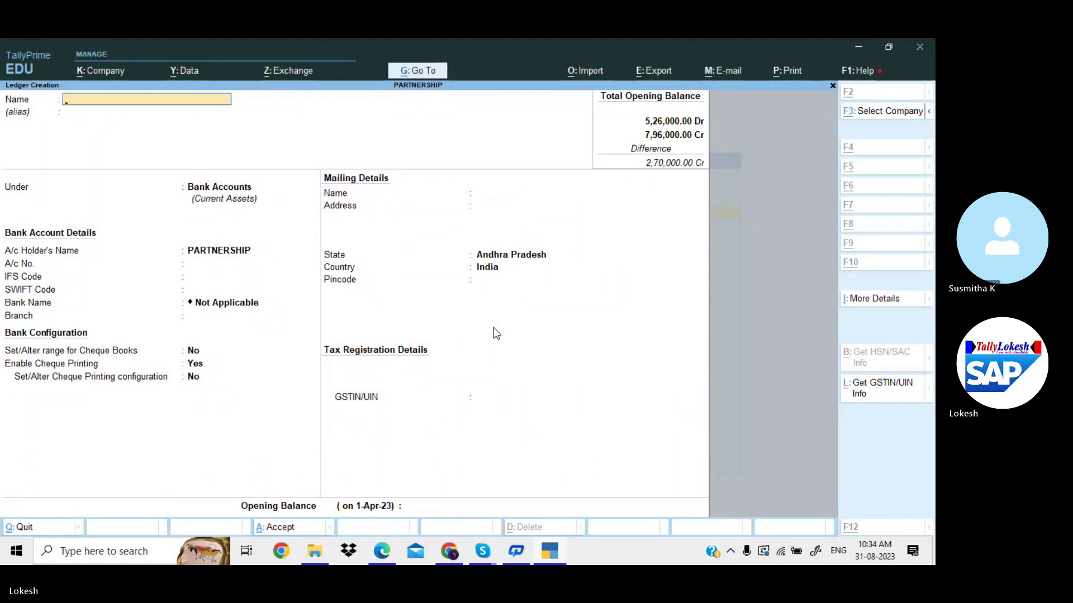
pyautogui.hotkey('alt', 'Tab')
pyautogui.hotkey('alt', 'Tab')
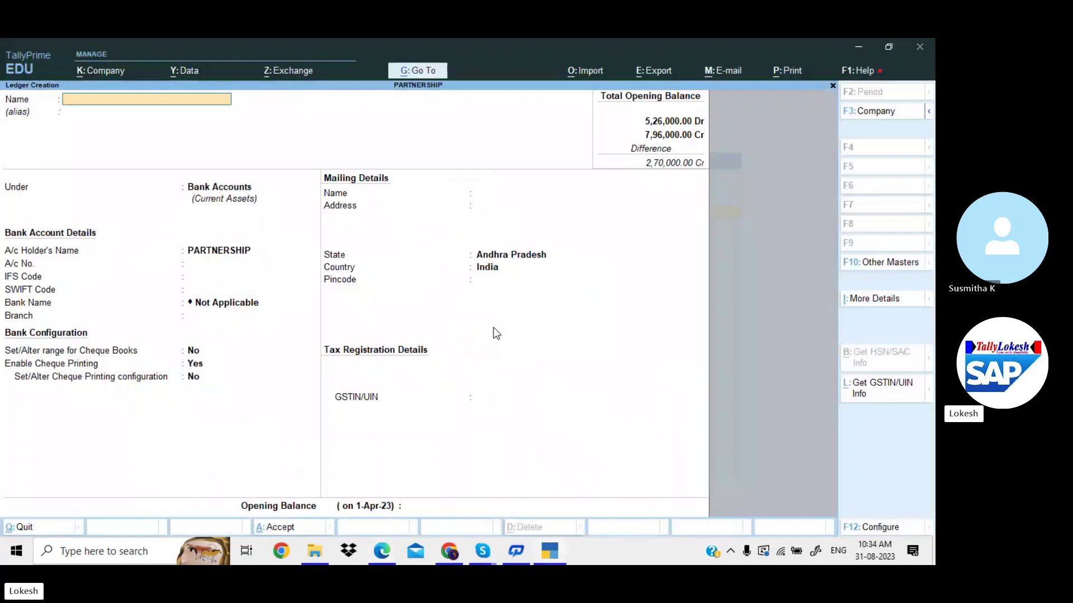
pyautogui.press('Escape')
pyautogui.press('y')
pyautogui.press('Down')
pyautogui.press('Down')
pyautogui.press('Down')
pyautogui.press('Down')
pyautogui.press('Down')
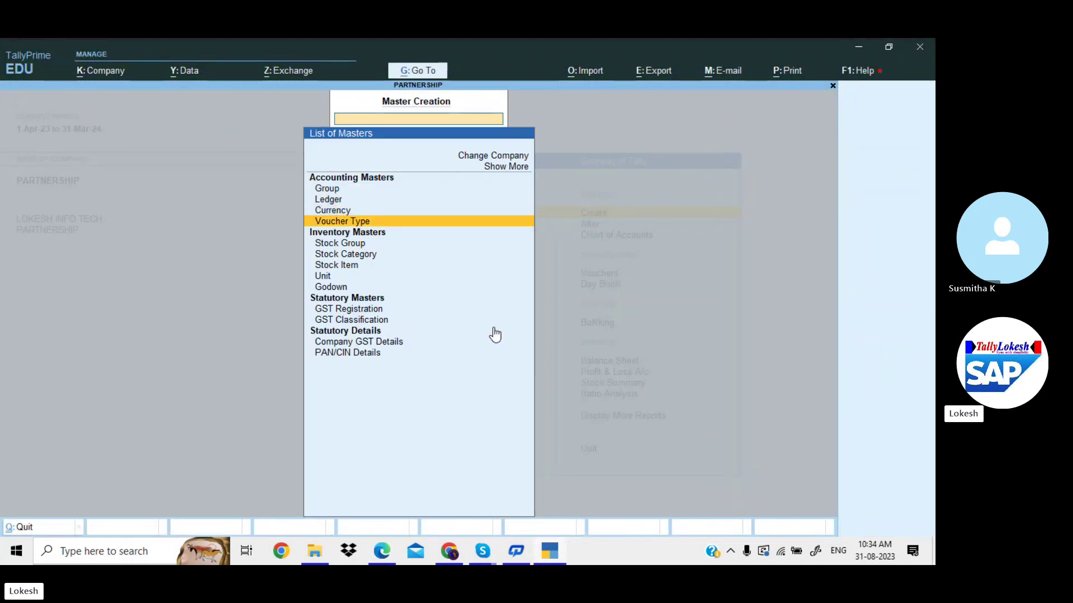
pyautogui.press('Return')
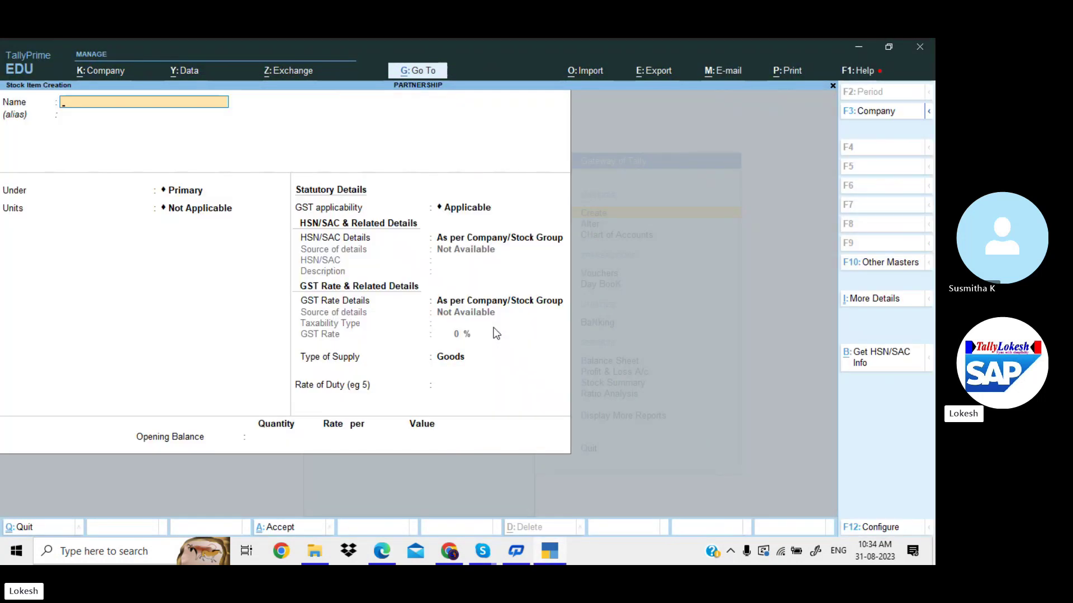
pyautogui.press('Escape')
pyautogui.press('y')
# Create the simple unit 'nos' with quantity code NOS-NUMBERS.
pyautogui.press('Down')
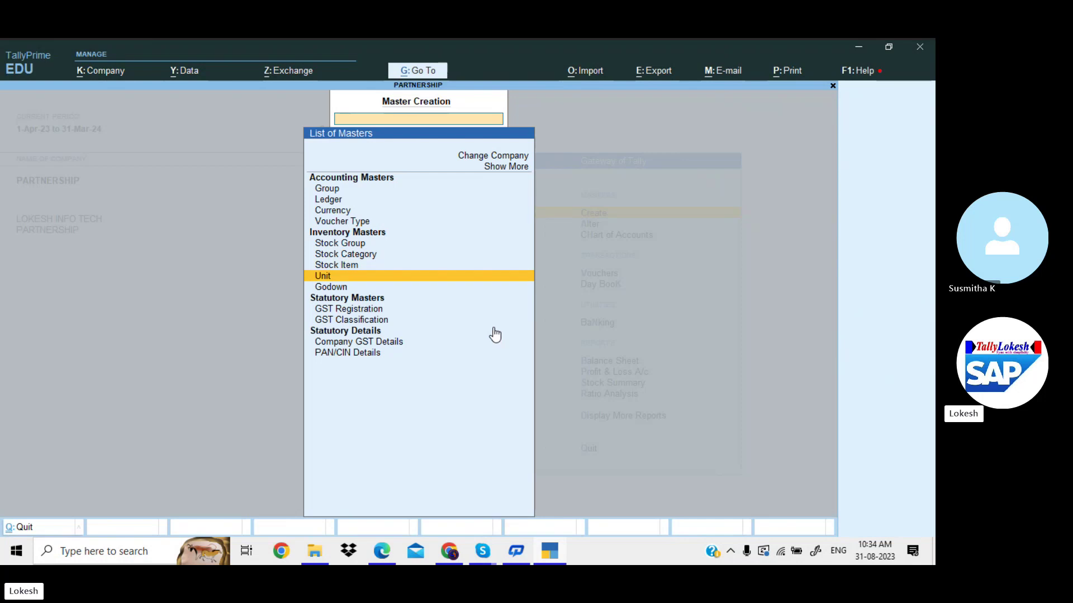
pyautogui.press('Return')
pyautogui.press('Return')
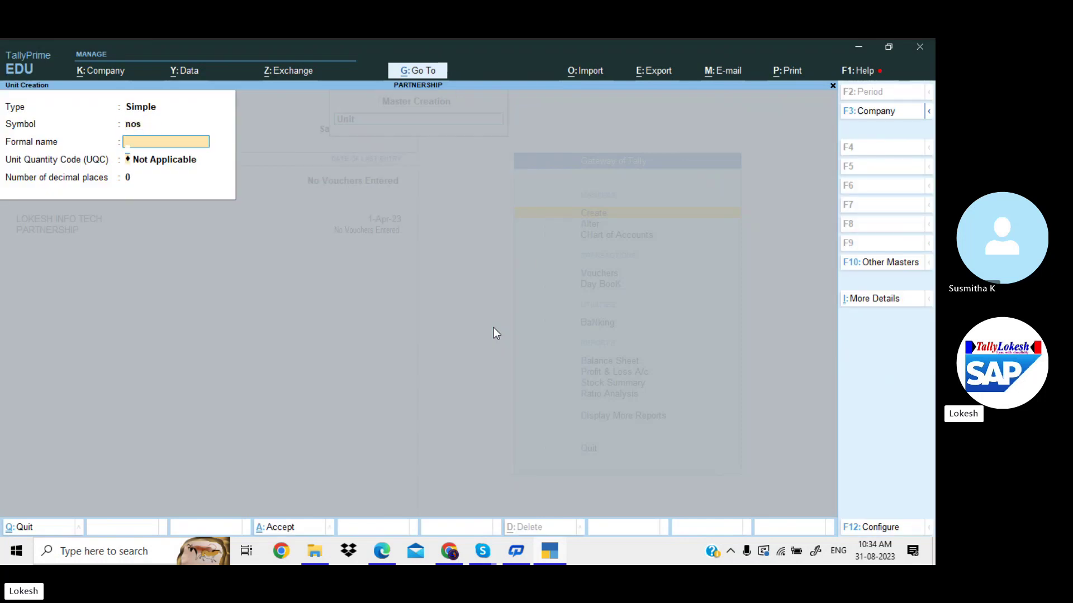
pyautogui.press('Return')
pyautogui.write('nos')
pyautogui.press('Return')
pyautogui.press('Return')
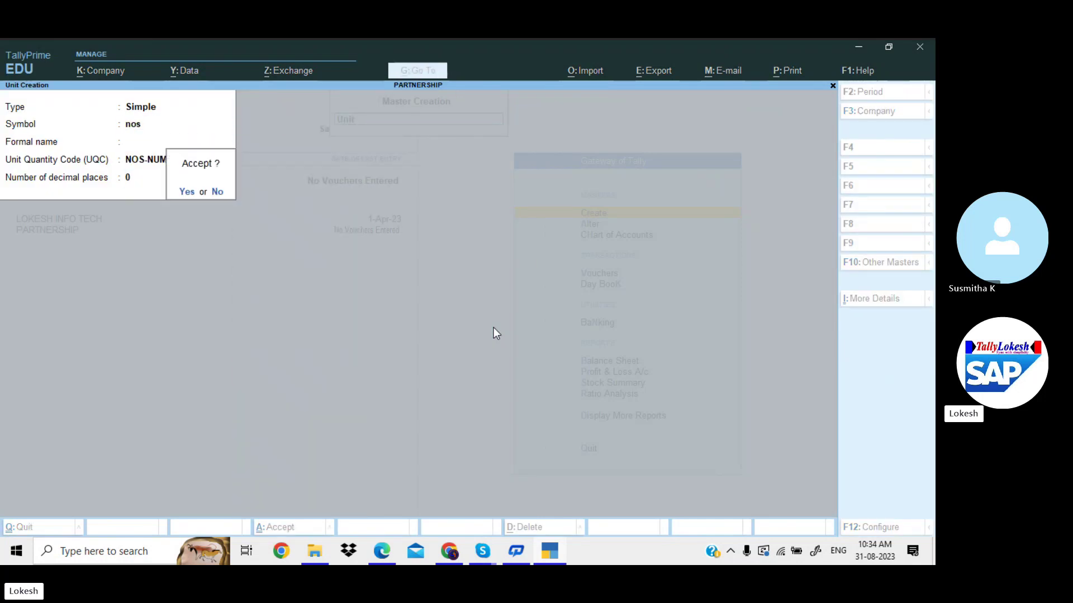
pyautogui.press('Return')
pyautogui.press('Escape')
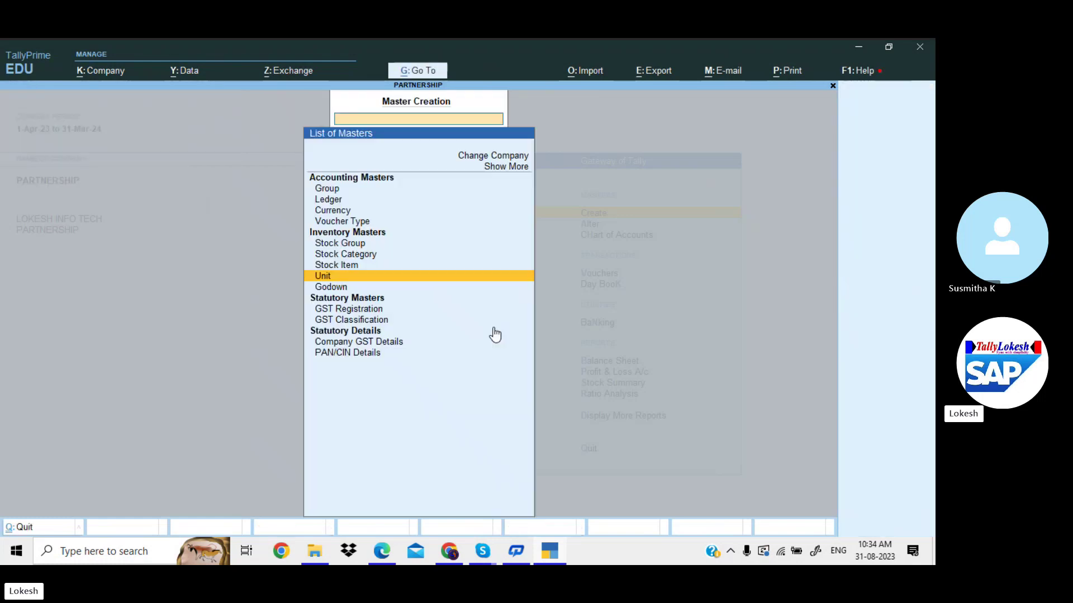
pyautogui.press('Up')
# Start the Processors stock item, name copied from the PDF, under Primary with unit nos.
pyautogui.press('Return')
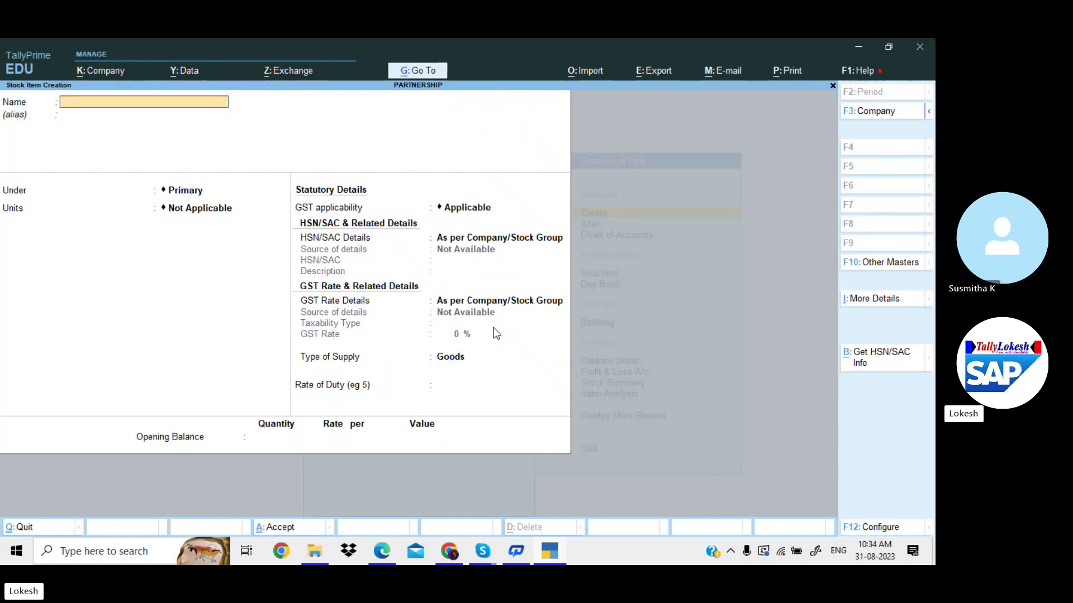
pyautogui.hotkey('alt', 'Tab')
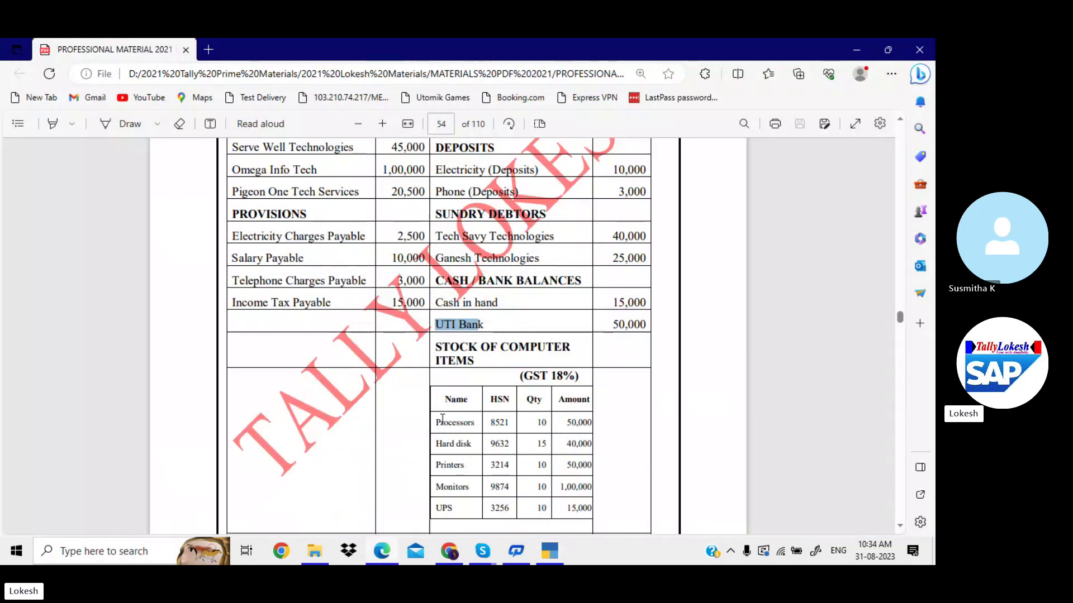
pyautogui.moveTo(436, 422); pyautogui.dragTo(488, 425)
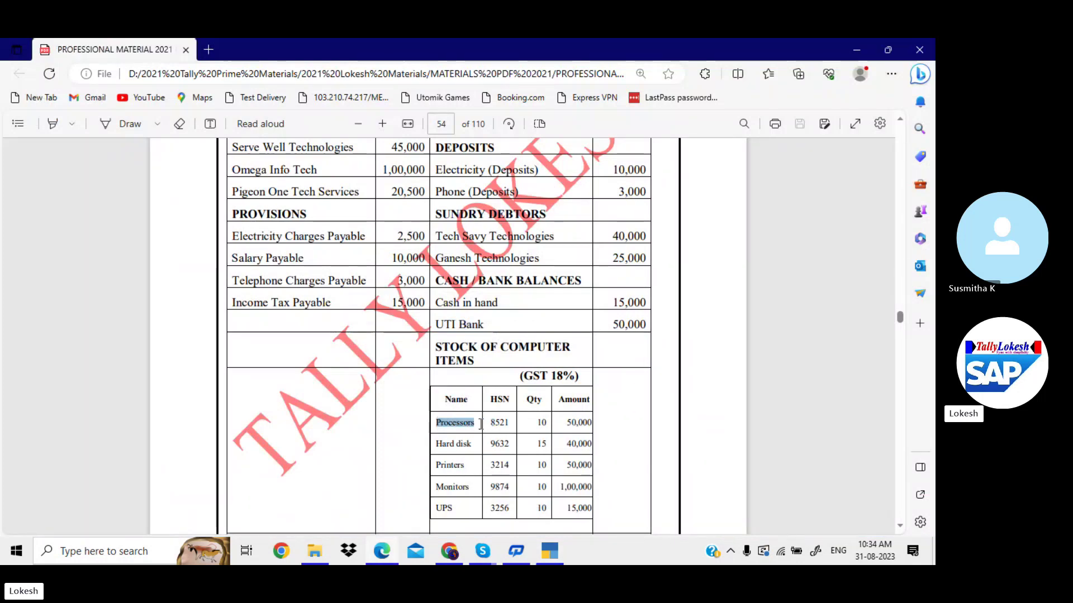
pyautogui.hotkey('ctrl', 'c')
pyautogui.hotkey('alt', 'Tab')
pyautogui.hotkey('ctrl', 'alt', 'v')
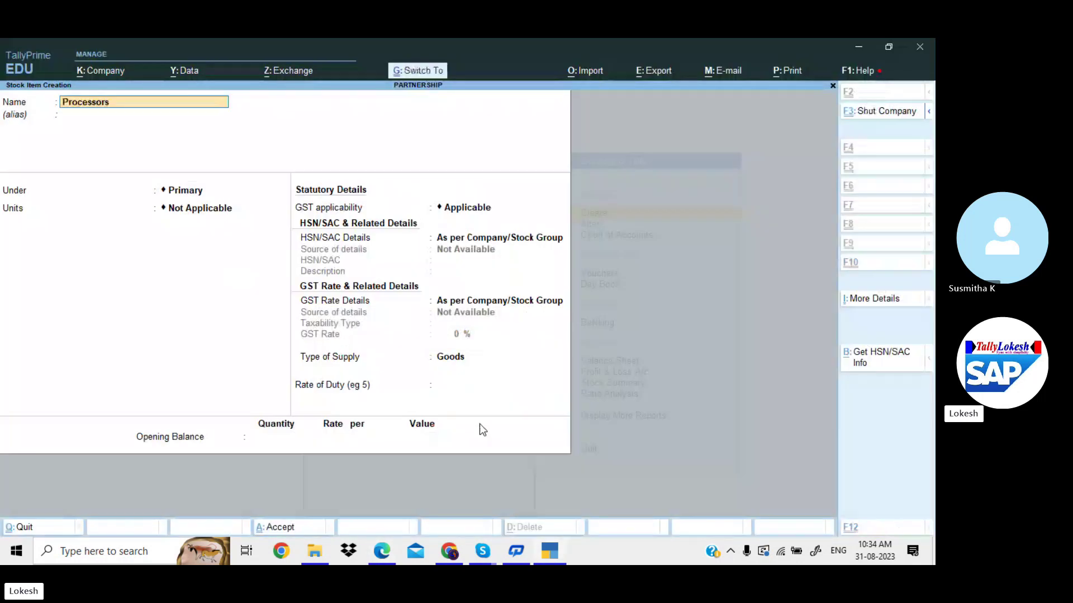
pyautogui.press('Return')
pyautogui.press('Return')
pyautogui.press('Return')
pyautogui.press('Down')
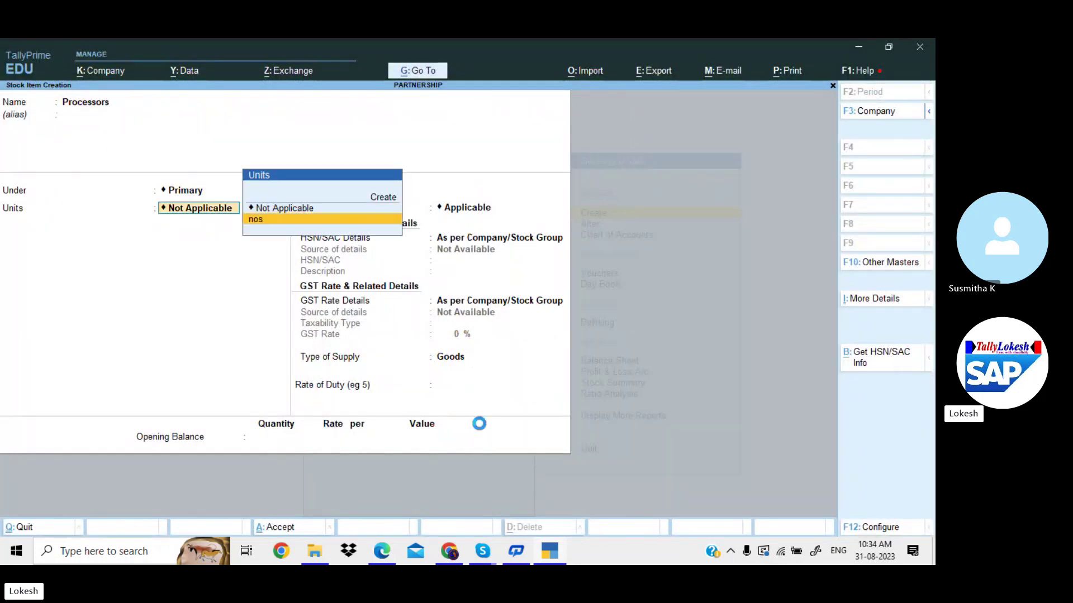
pyautogui.press('Return')
# Give Processors HSN code 8521 and taxable 18% GST rate details.
pyautogui.press('Return')
pyautogui.press('Return')
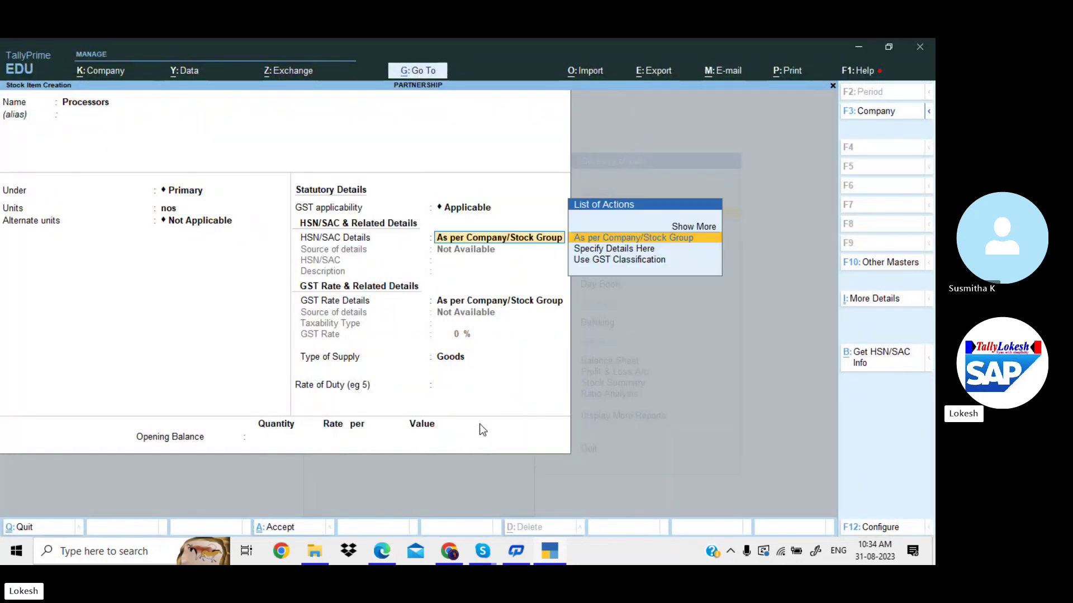
pyautogui.press('Down')
pyautogui.press('Return')
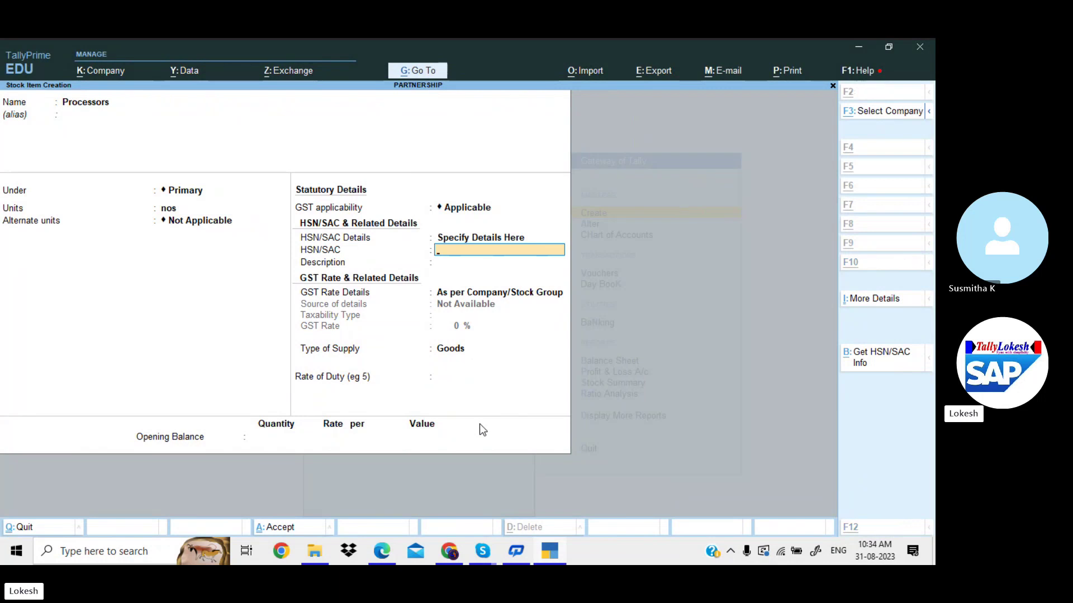
pyautogui.hotkey('alt', 'Tab')
pyautogui.hotkey('alt', 'Tab')
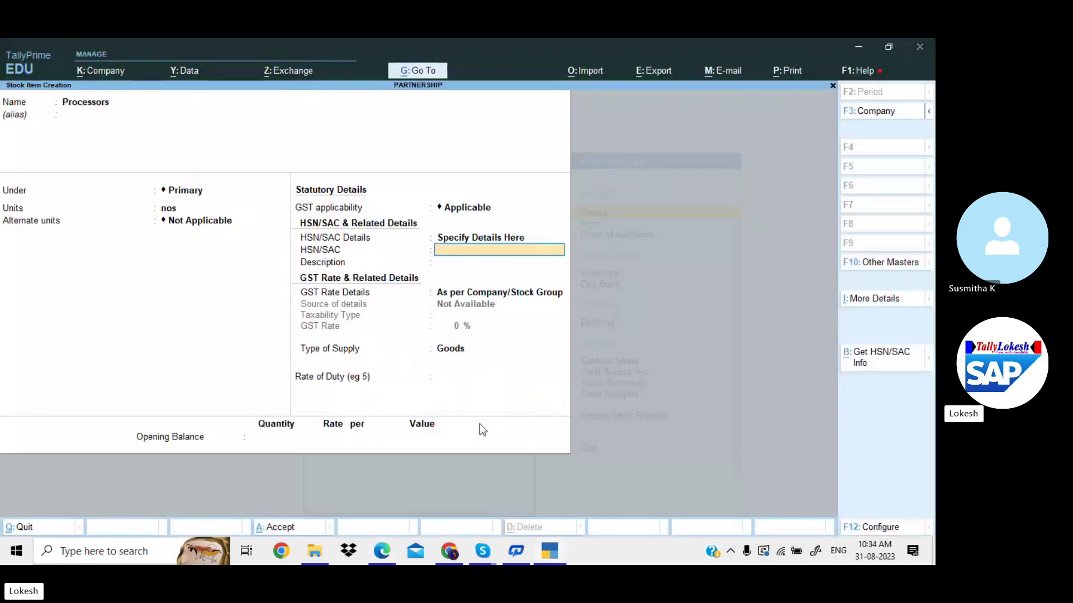
pyautogui.write('8521')
pyautogui.press('Return')
pyautogui.press('Return')
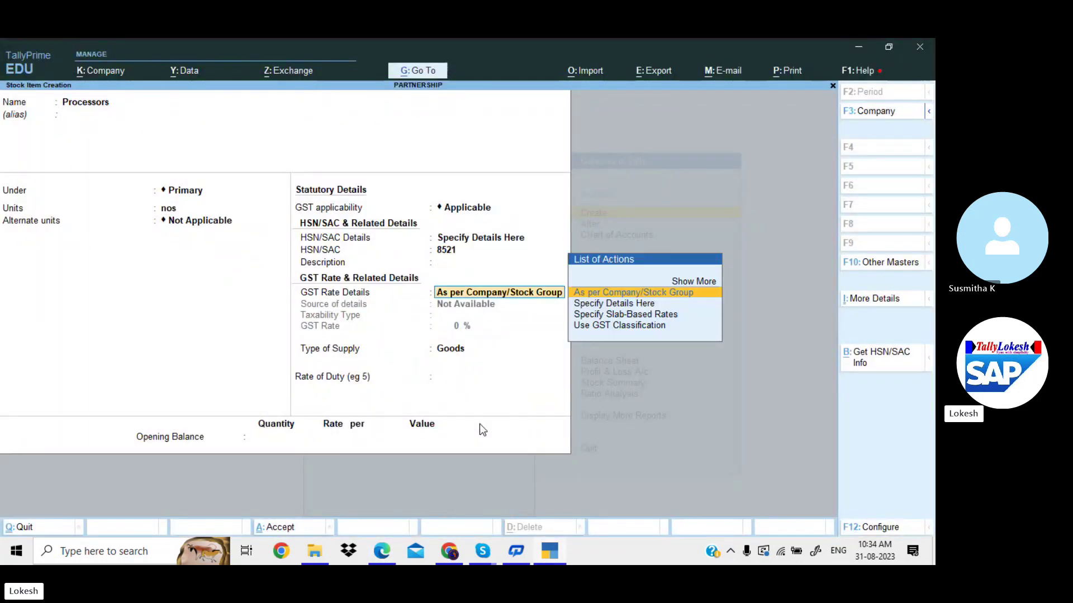
pyautogui.press('Down')
pyautogui.press('Return')
pyautogui.press('Return')
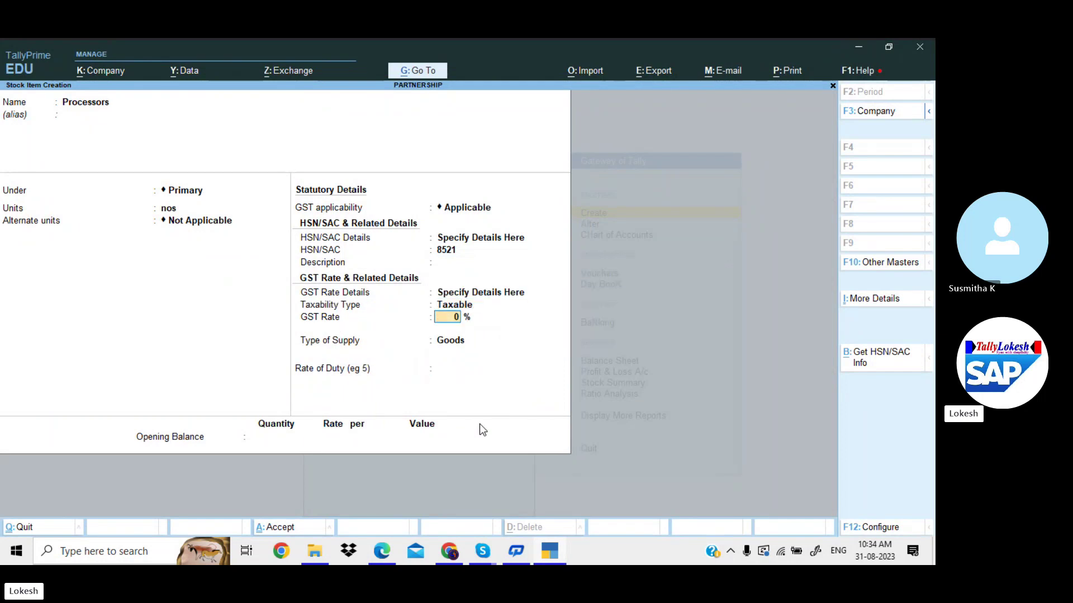
pyautogui.hotkey('alt', 'Tab')
pyautogui.hotkey('alt', 'Tab')
pyautogui.write('18')
pyautogui.press('Return')
pyautogui.press('Return')
pyautogui.press('Return')
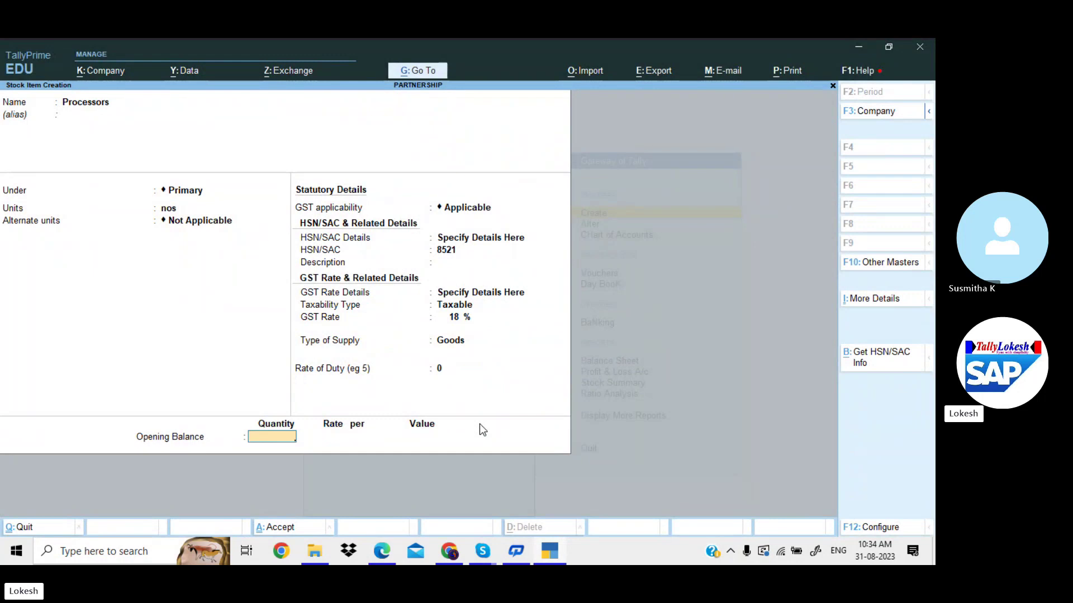
# Set the Processors opening balance to 10 nos worth 50,000 and save the item.
pyautogui.hotkey('alt', 'Tab')
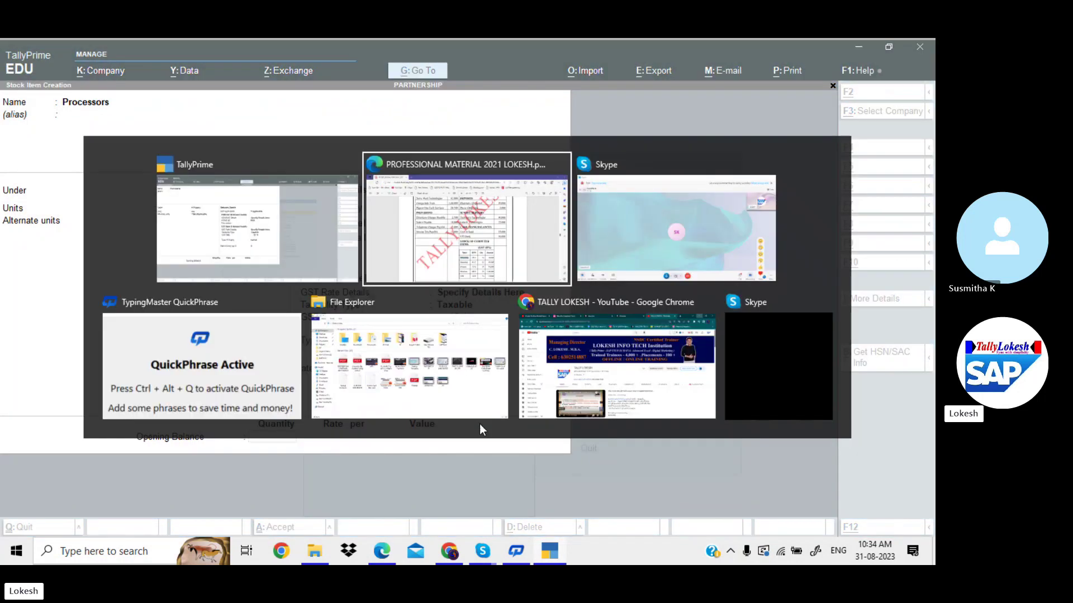
pyautogui.hotkey('alt', 'Tab')
pyautogui.write('10')
pyautogui.press('Return')
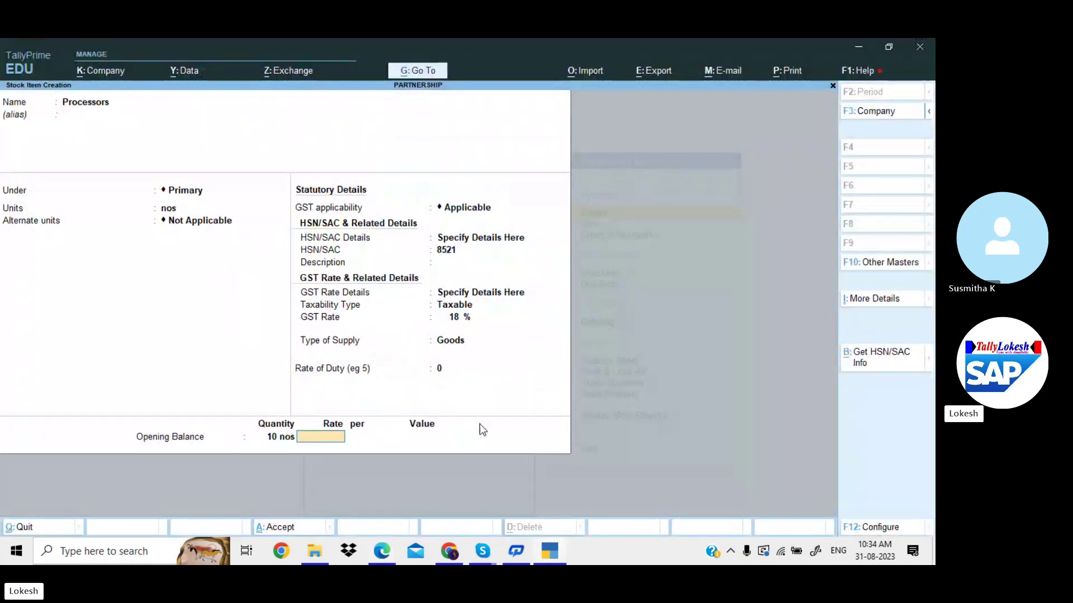
pyautogui.press('Return')
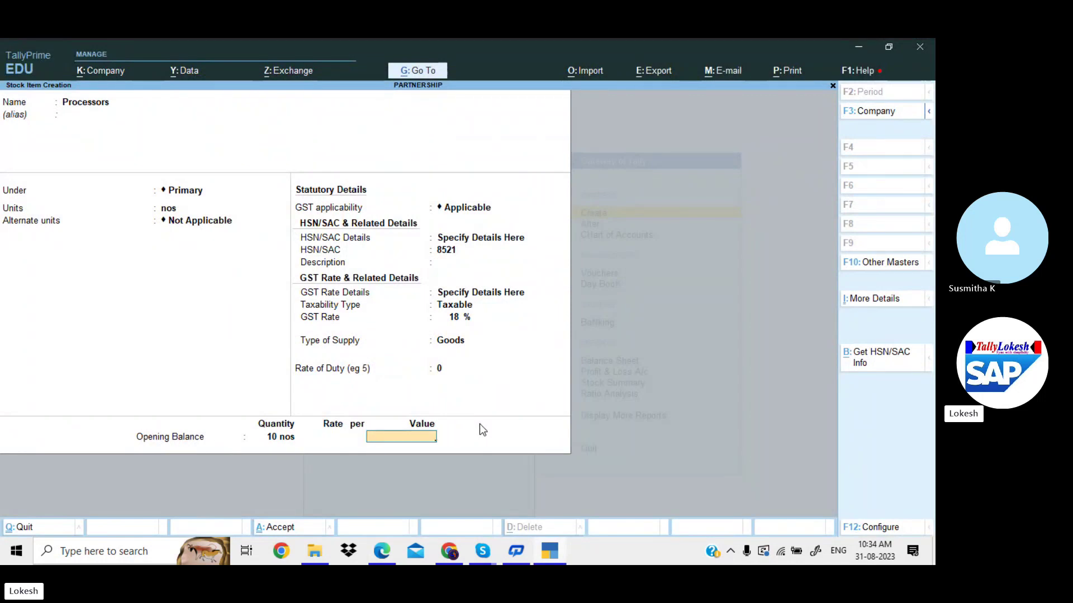
pyautogui.write('50,000')
pyautogui.press('Return')
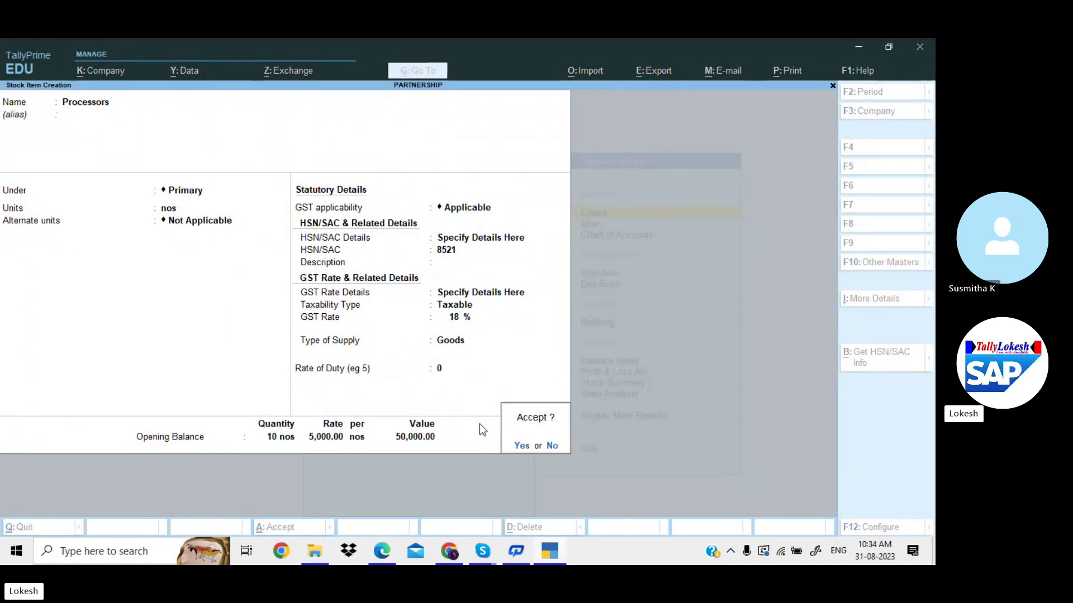
pyautogui.press('y')
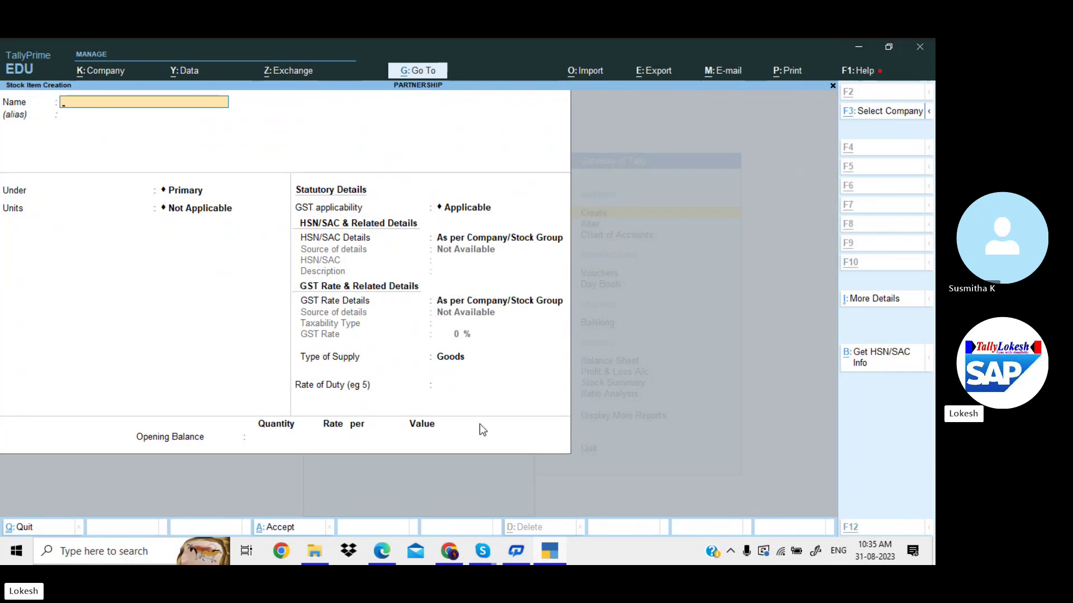
pyautogui.hotkey('alt', 'Tab')
# Enter the Hard disk stock item, name copied from the PDF, under Primary in nos.
pyautogui.moveTo(436, 444); pyautogui.dragTo(482, 451)
pyautogui.rightClick(474, 446)
pyautogui.click(491, 414)
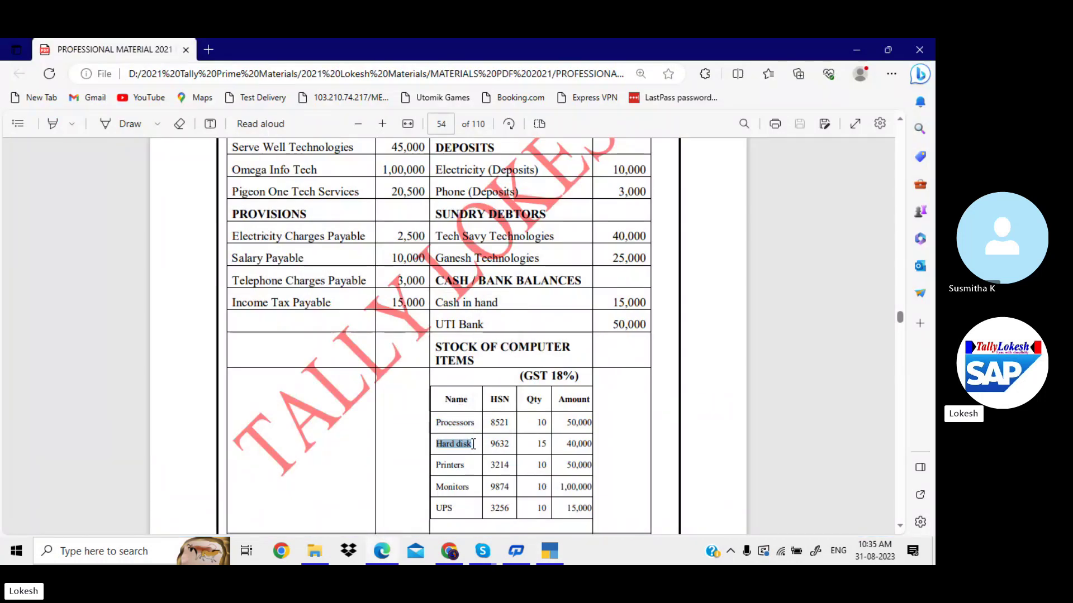
pyautogui.hotkey('alt', 'Tab')
pyautogui.hotkey('ctrl', 'alt', 'v')
pyautogui.press('Return')
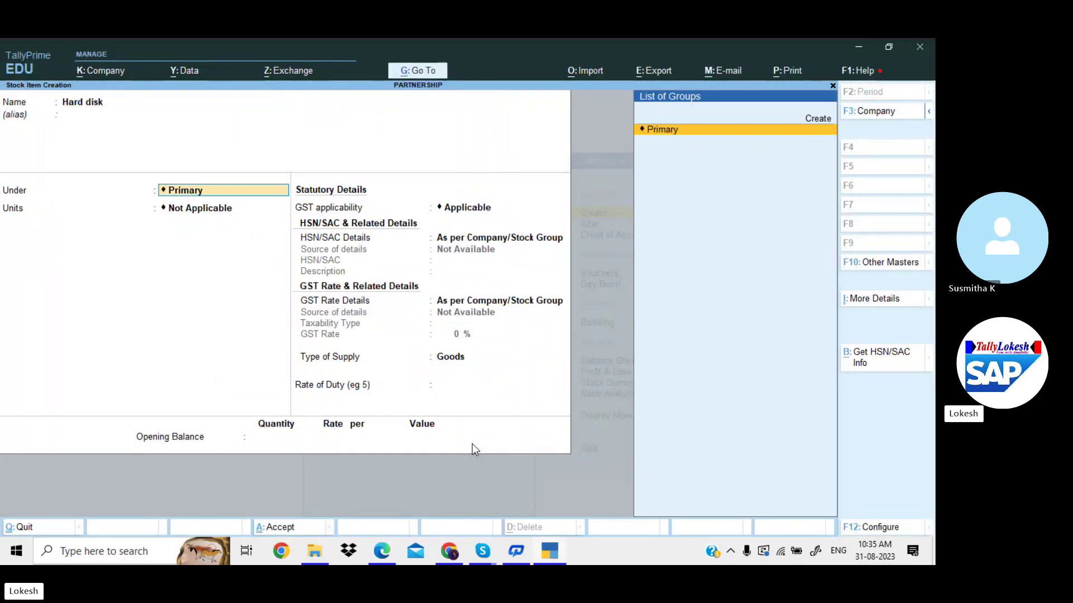
pyautogui.press('Return')
pyautogui.press('Down')
pyautogui.press('Return')
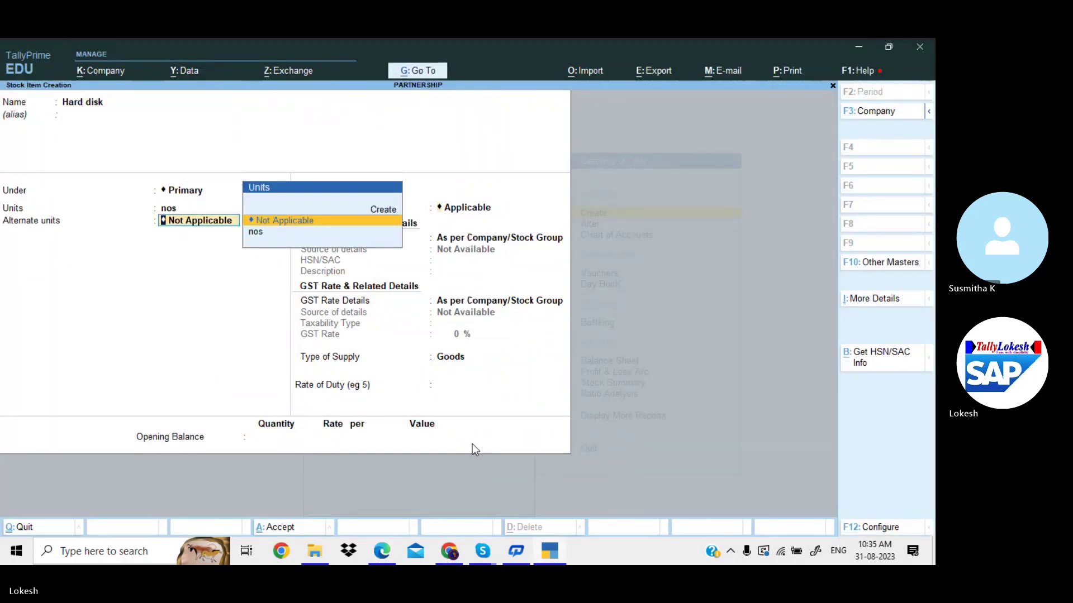
pyautogui.press('Return')
pyautogui.press('Return')
# Set Hard disk's HSN code to 9632 with taxable 18% GST.
pyautogui.press('Down')
pyautogui.press('Return')
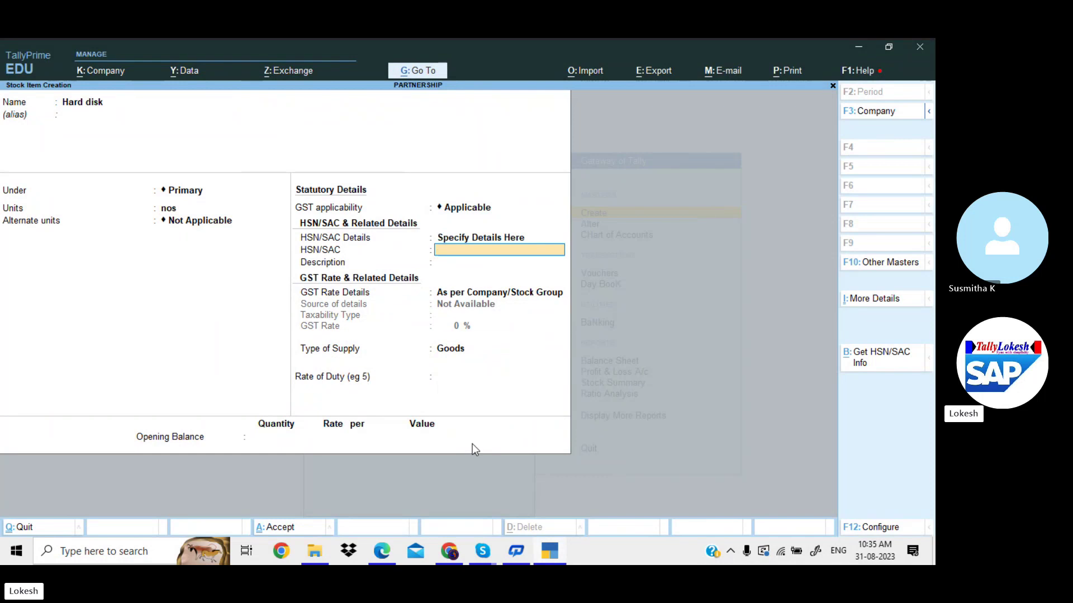
pyautogui.hotkey('alt', 'Tab')
pyautogui.hotkey('alt', 'Tab')
pyautogui.write('9632')
pyautogui.press('Return')
pyautogui.press('Return')
pyautogui.press('Down')
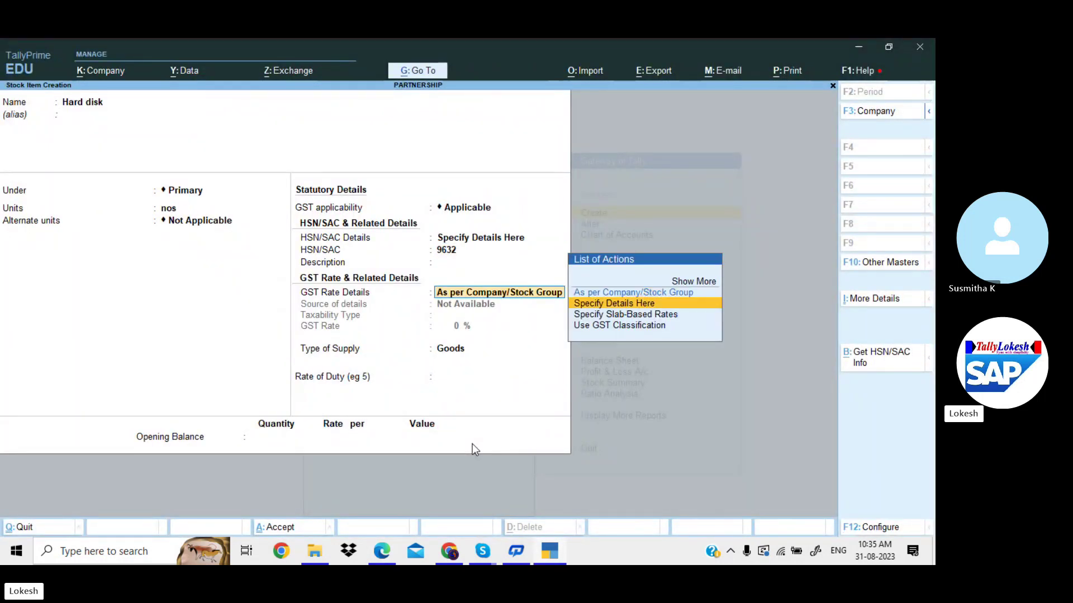
pyautogui.press('Return')
pyautogui.press('Return')
pyautogui.write('18')
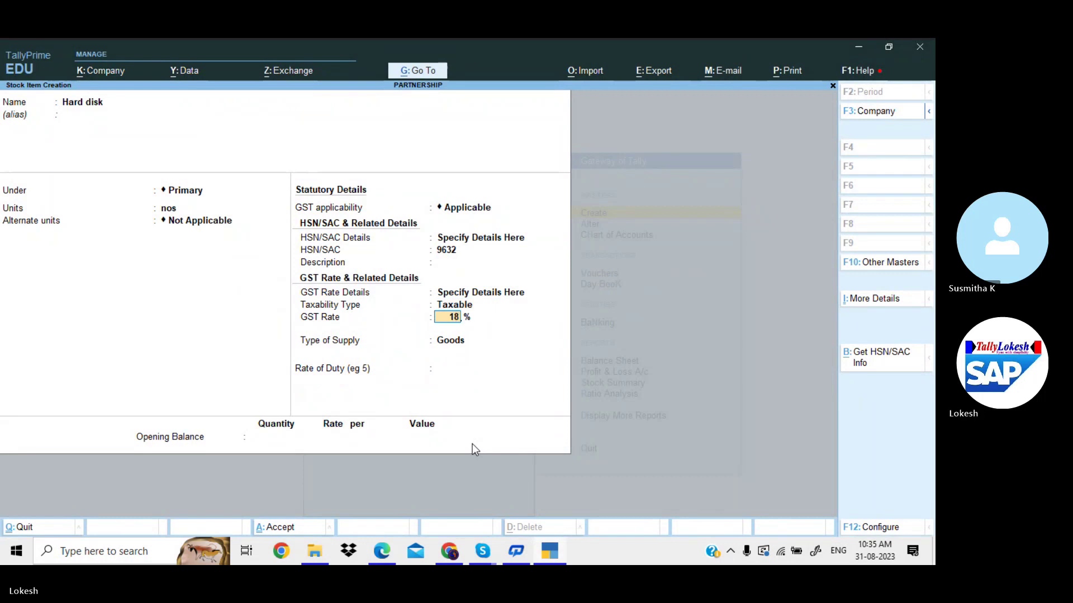
pyautogui.press('Return')
# Enter Hard disk's opening stock of 15 nos worth 40,000.
pyautogui.press('Return')
pyautogui.press('Return')
pyautogui.hotkey('alt', 'Tab')
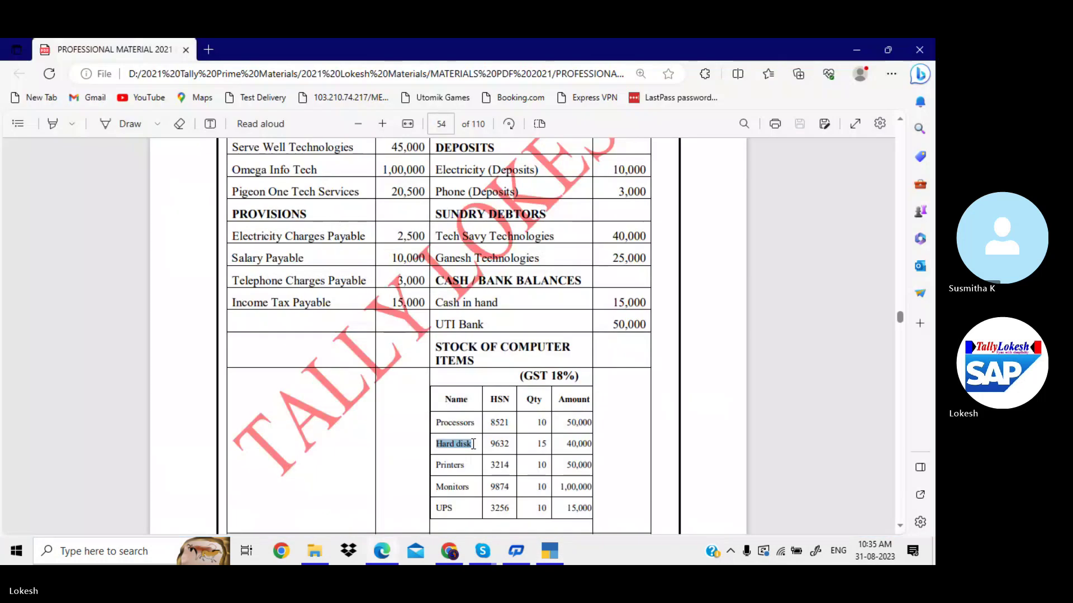
pyautogui.hotkey('alt', 'Tab')
pyautogui.write('15')
pyautogui.press('Return')
pyautogui.press('Return')
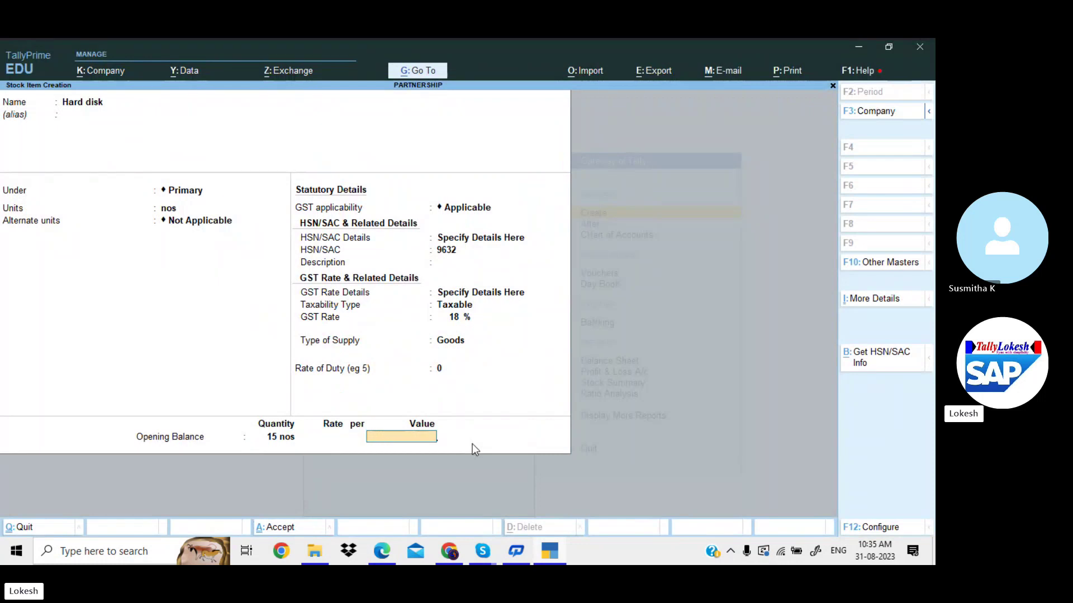
pyautogui.hotkey('alt', 'Tab')
pyautogui.hotkey('alt', 'Tab')
pyautogui.write('40000')
pyautogui.press('Return')
pyautogui.press('Return')
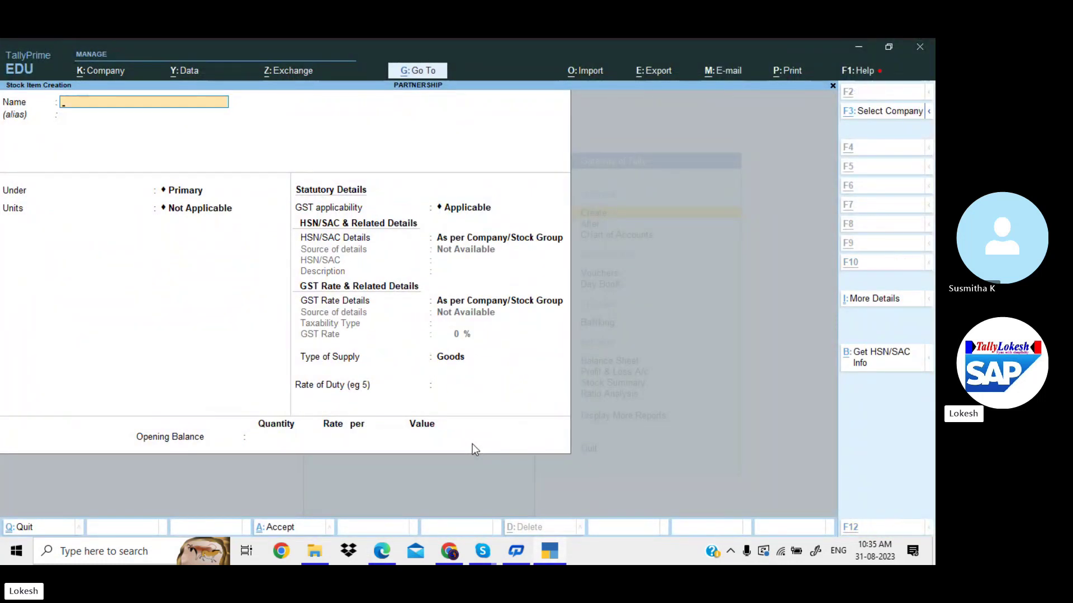
# Save Hard disk, then enter Printers from the PDF as a new item in nos.
pyautogui.hotkey('alt', 'Tab')
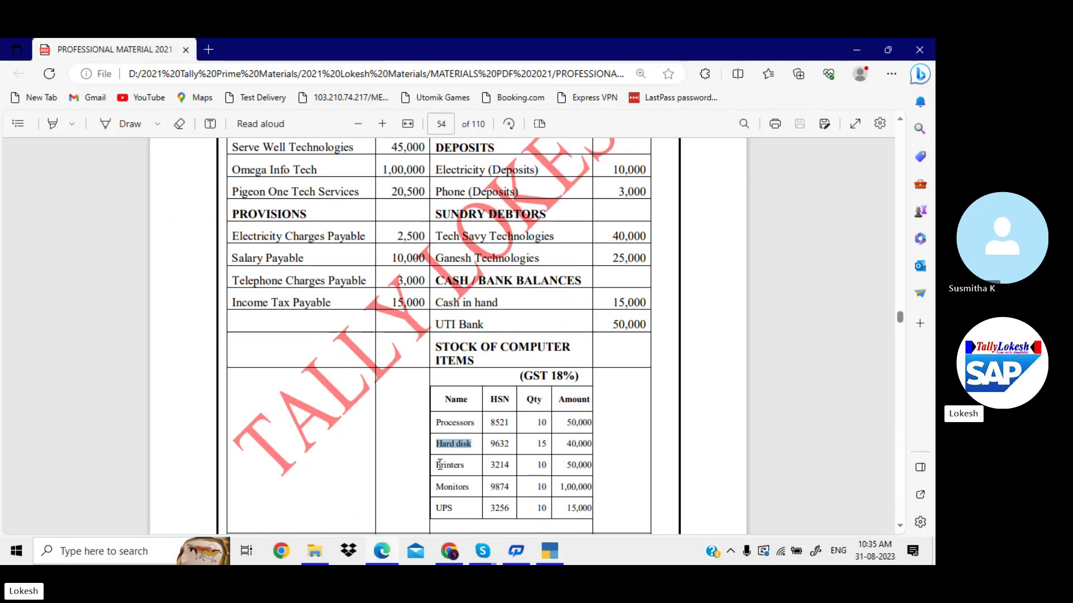
pyautogui.click(439, 464)
pyautogui.moveTo(466, 464); pyautogui.dragTo(468, 464)
pyautogui.hotkey('ctrl', 'c')
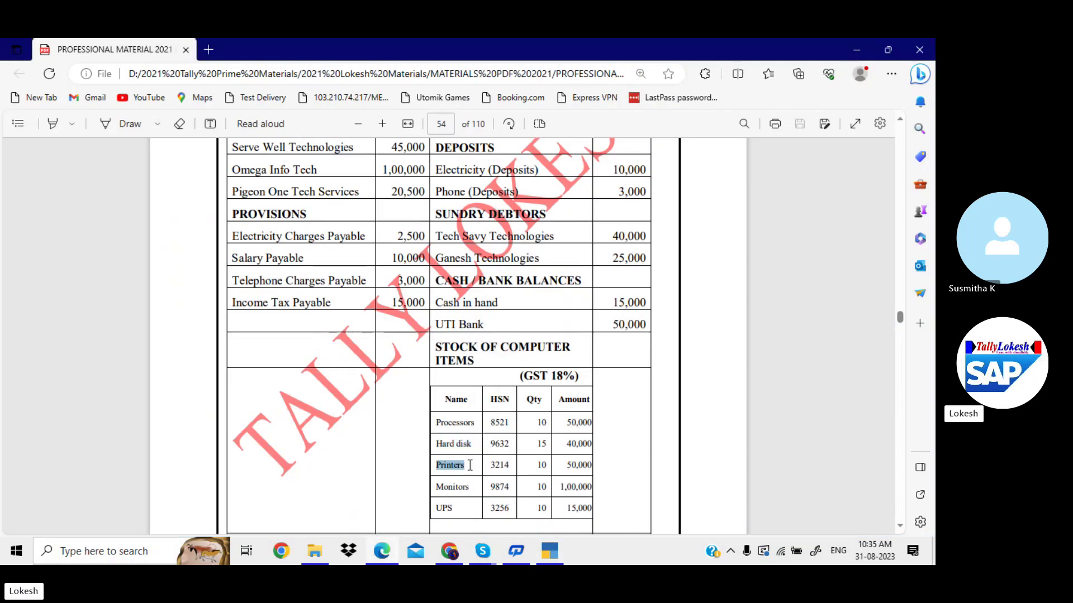
pyautogui.hotkey('alt', 'Tab')
pyautogui.hotkey('ctrl', 'alt', 'v')
pyautogui.press('Return')
pyautogui.press('Return')
pyautogui.press('Return')
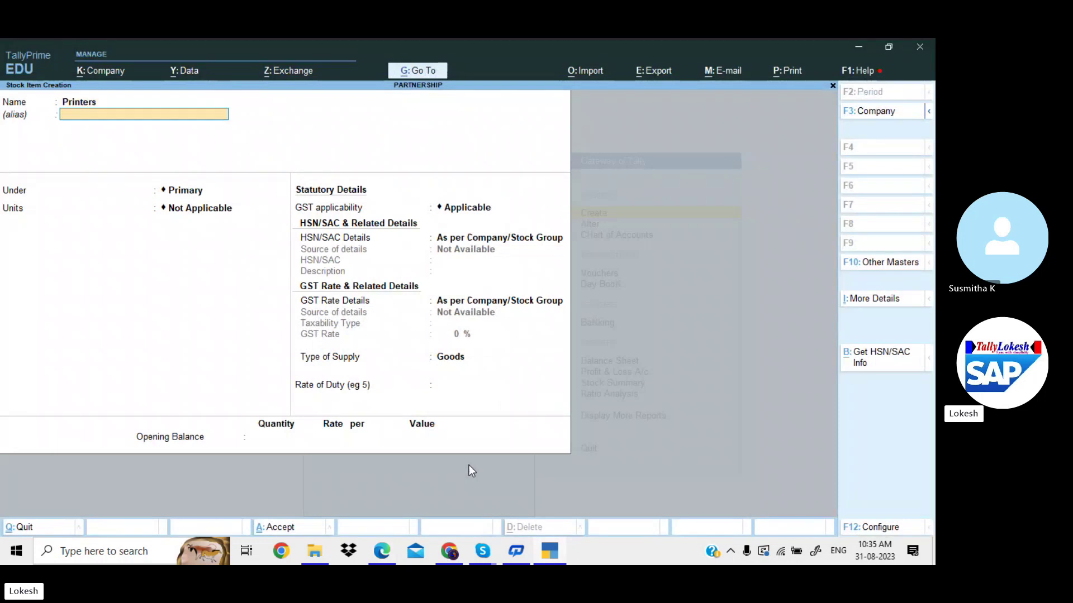
pyautogui.press('Down')
pyautogui.press('Return')
pyautogui.press('Return')
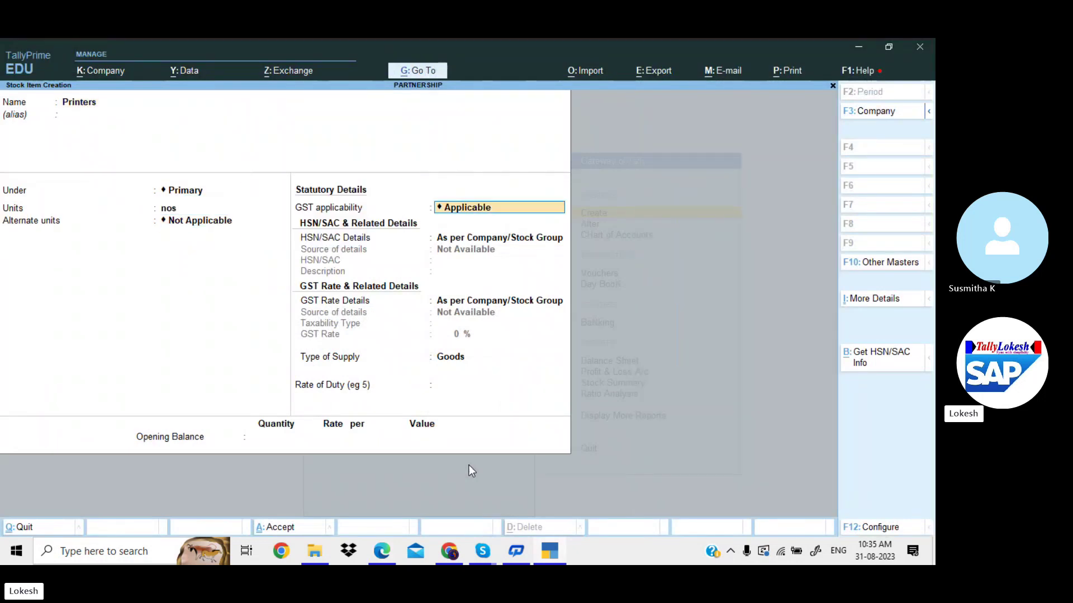
pyautogui.press('Return')
# Give Printers HSN code 3214 and taxable 18% GST.
pyautogui.press('Down')
pyautogui.press('Return')
pyautogui.hotkey('alt', 'Tab')
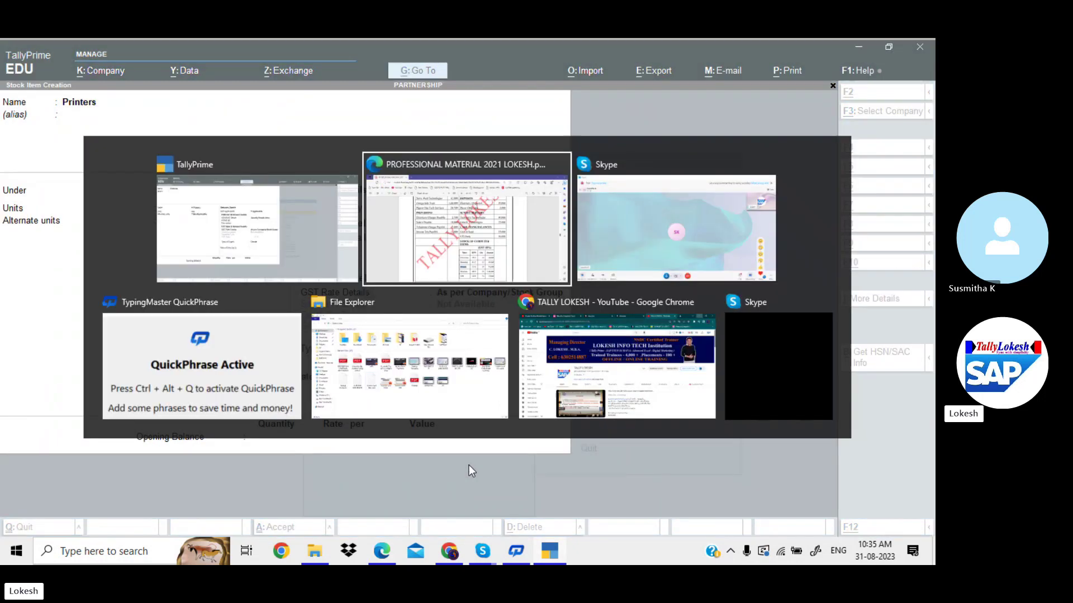
pyautogui.hotkey('alt', 'Tab')
pyautogui.write('32')
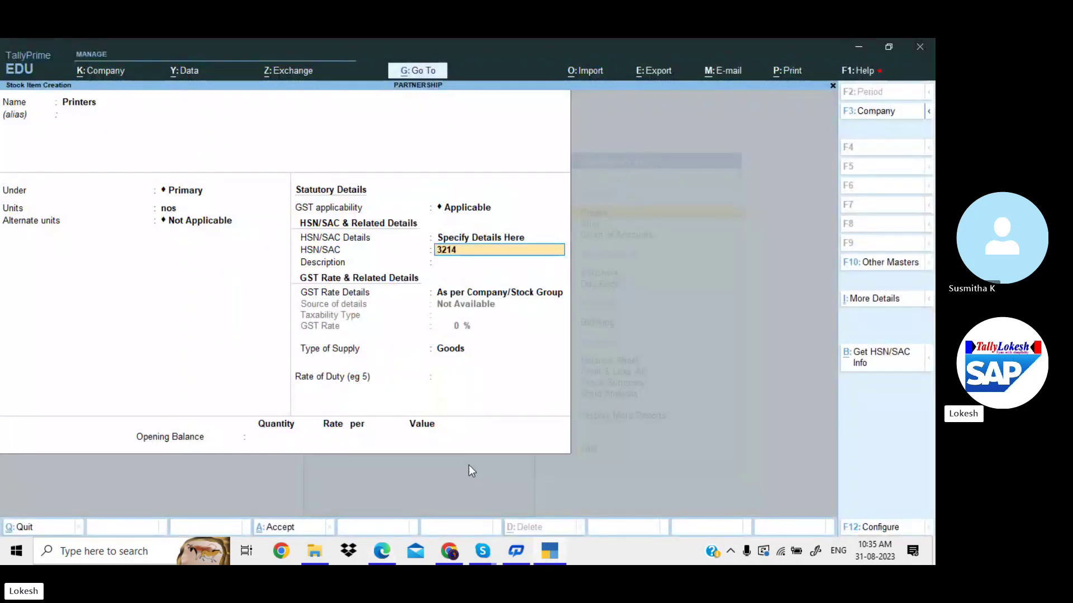
pyautogui.write('14')
pyautogui.press('Return')
pyautogui.press('Return')
pyautogui.press('Down')
pyautogui.press('Return')
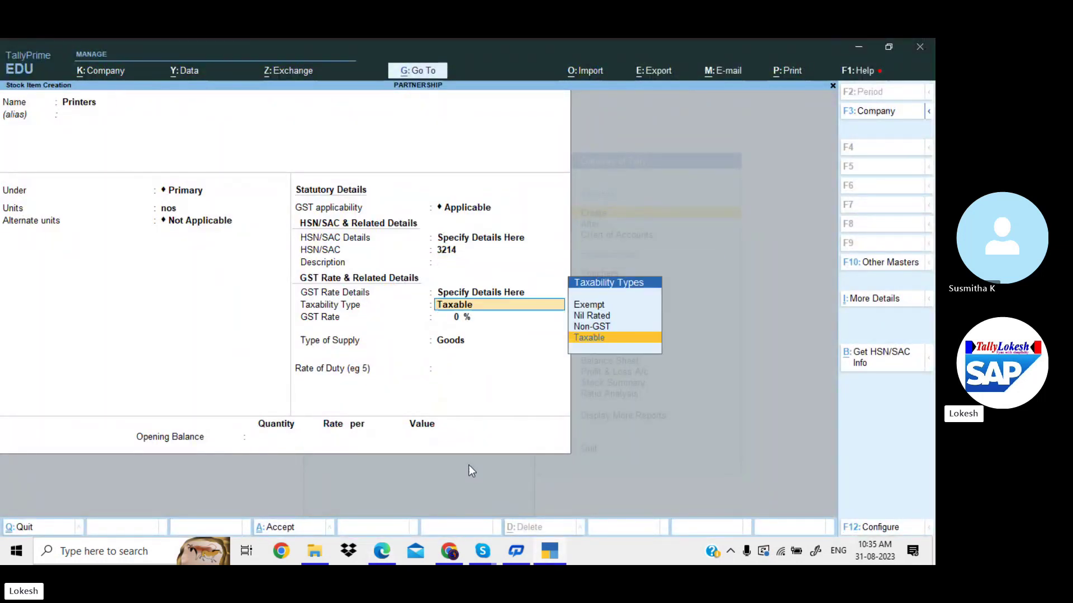
pyautogui.press('Return')
pyautogui.hotkey('alt', 'Tab')
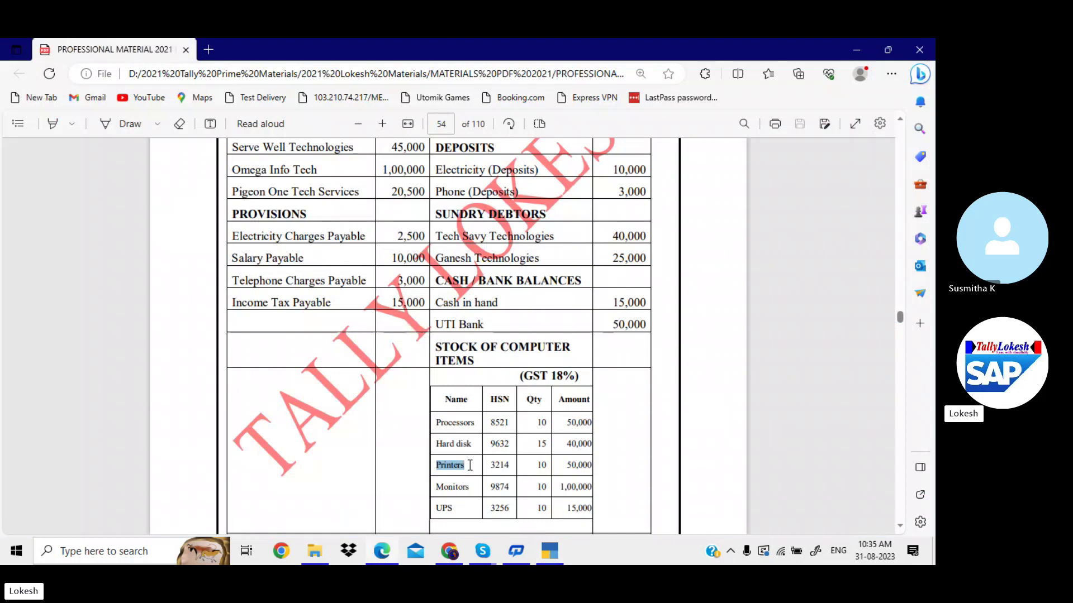
pyautogui.hotkey('alt', 'Tab')
pyautogui.write('18')
# Set Printers' opening balance to 10 nos worth 50,000 and save the item.
pyautogui.hotkey('alt', 'Tab')
pyautogui.hotkey('alt', 'Tab')
pyautogui.press('Return')
pyautogui.press('Return')
pyautogui.press('Return')
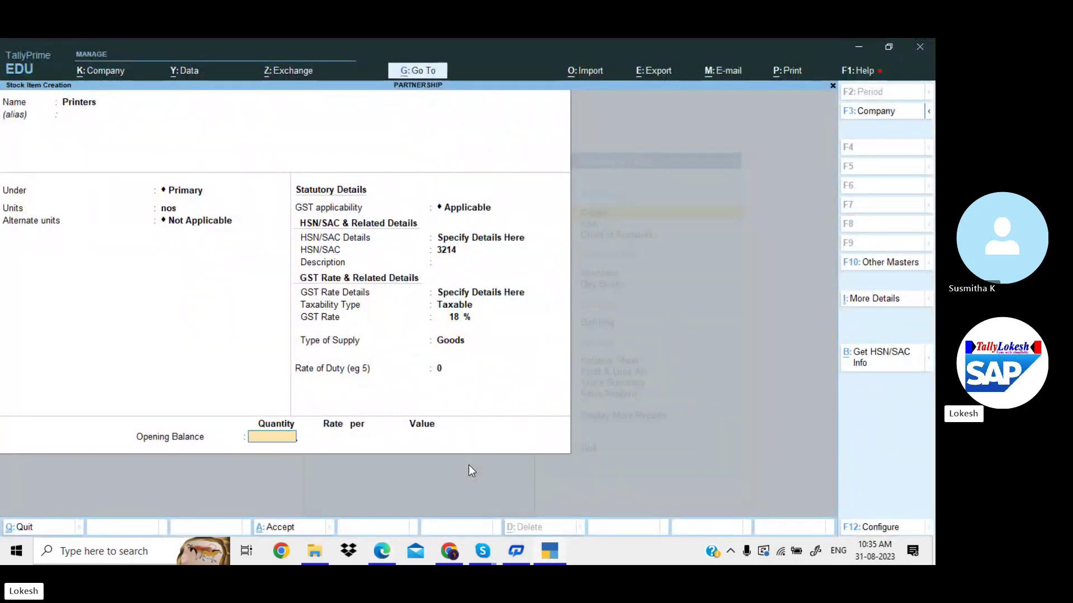
pyautogui.write('10')
pyautogui.press('Return')
pyautogui.press('Return')
pyautogui.hotkey('alt', 'Tab')
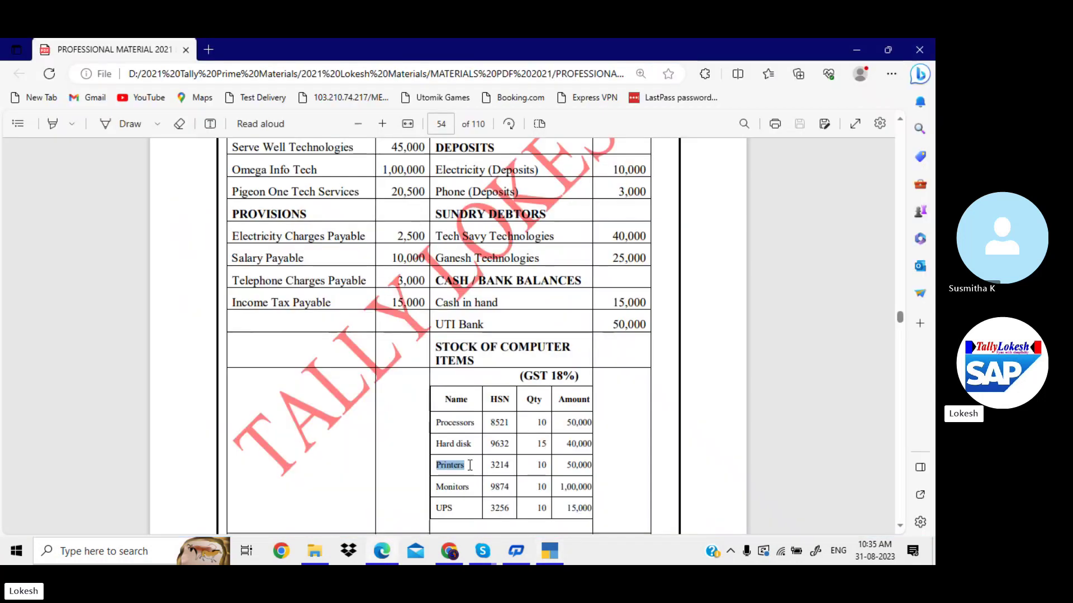
pyautogui.hotkey('alt', 'Tab')
pyautogui.write('50000')
pyautogui.press('Return')
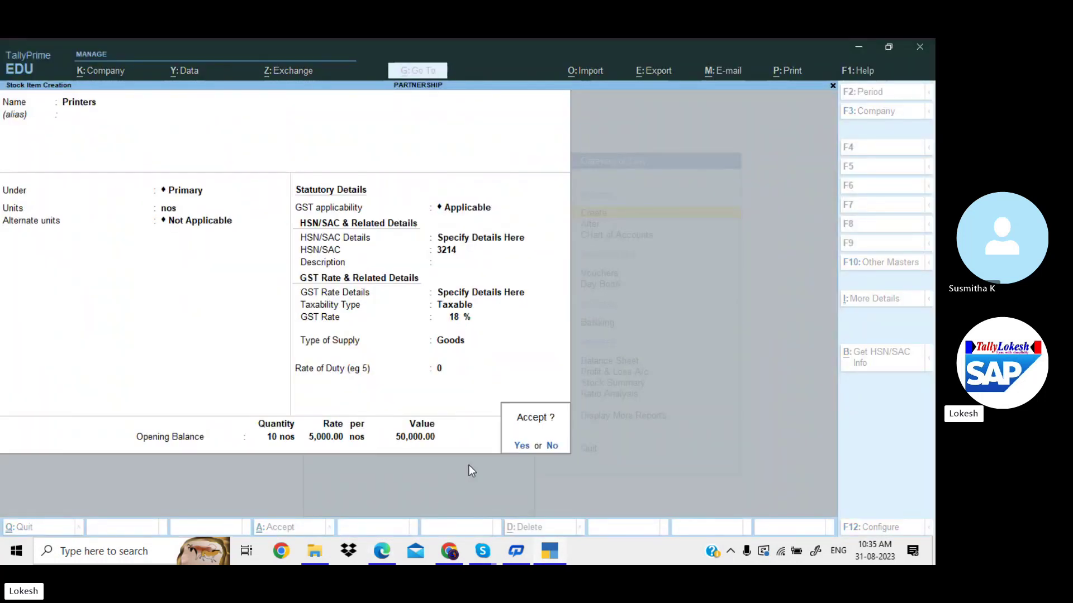
pyautogui.press('Return')
pyautogui.hotkey('alt', 'Tab')
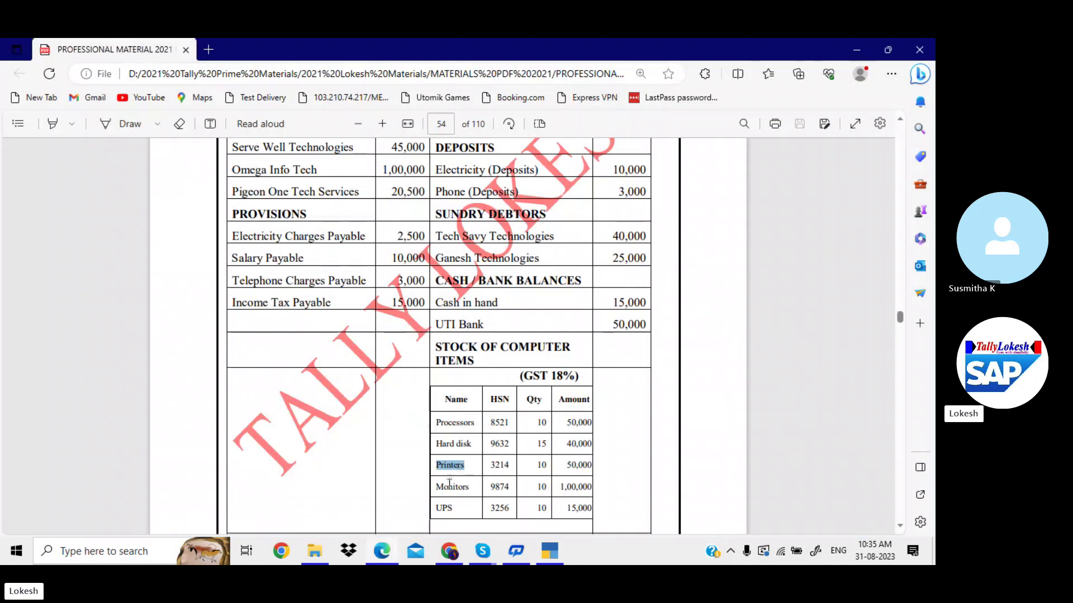
# Start the Monitors stock item under Primary, copying its name from the PDF, with unit nos.
pyautogui.moveTo(440, 488); pyautogui.dragTo(469, 489)
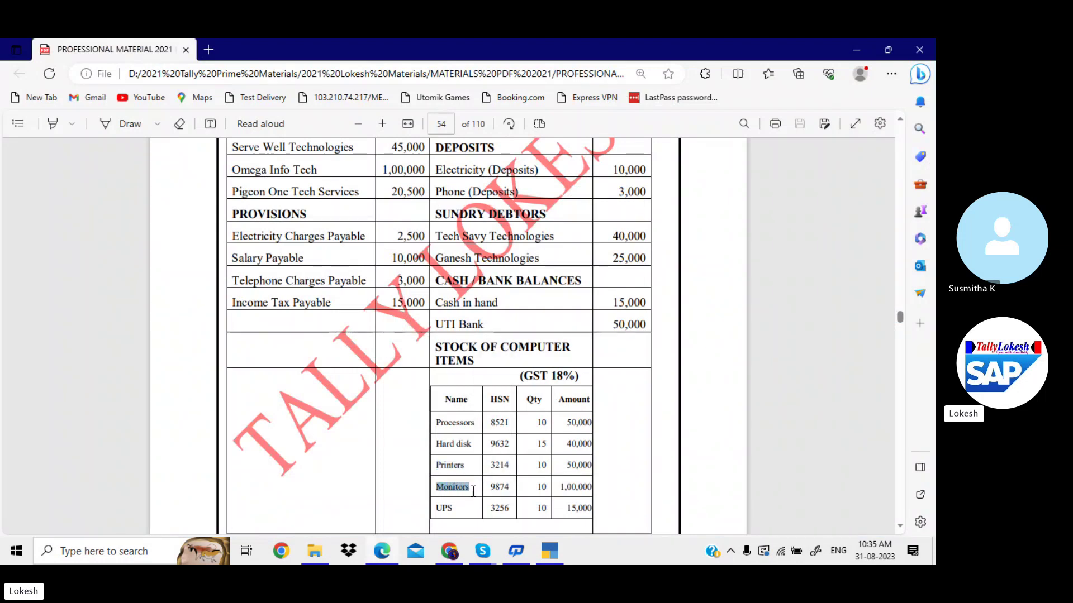
pyautogui.hotkey('ctrl', 'c')
pyautogui.hotkey('alt', 'Tab')
pyautogui.hotkey('ctrl', 'v')
pyautogui.press('Return')
pyautogui.press('Return')
pyautogui.press('Return')
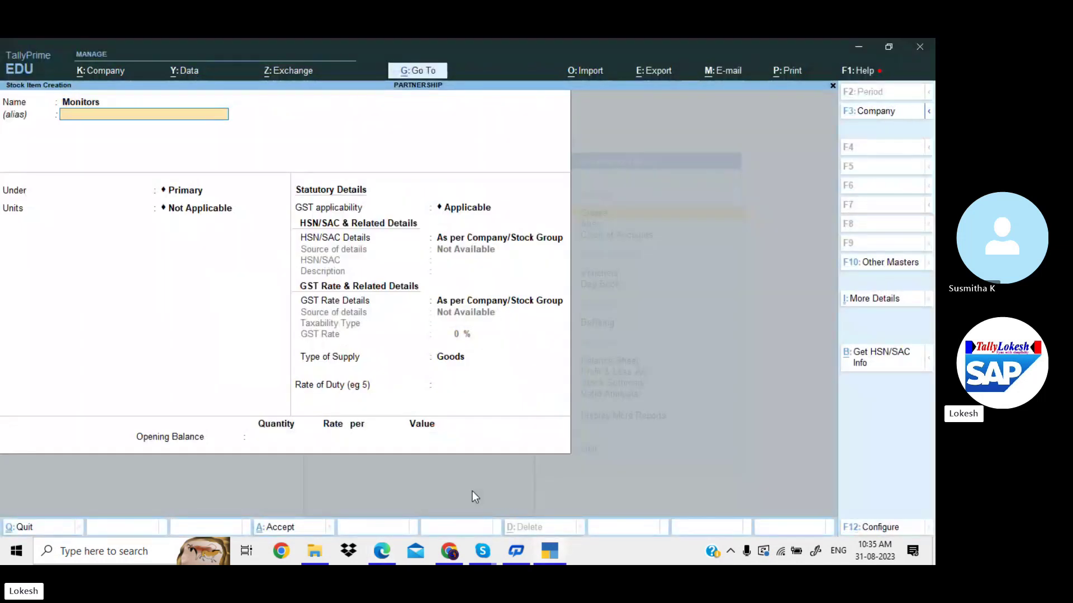
pyautogui.press('Down')
pyautogui.press('Return')
pyautogui.press('Return')
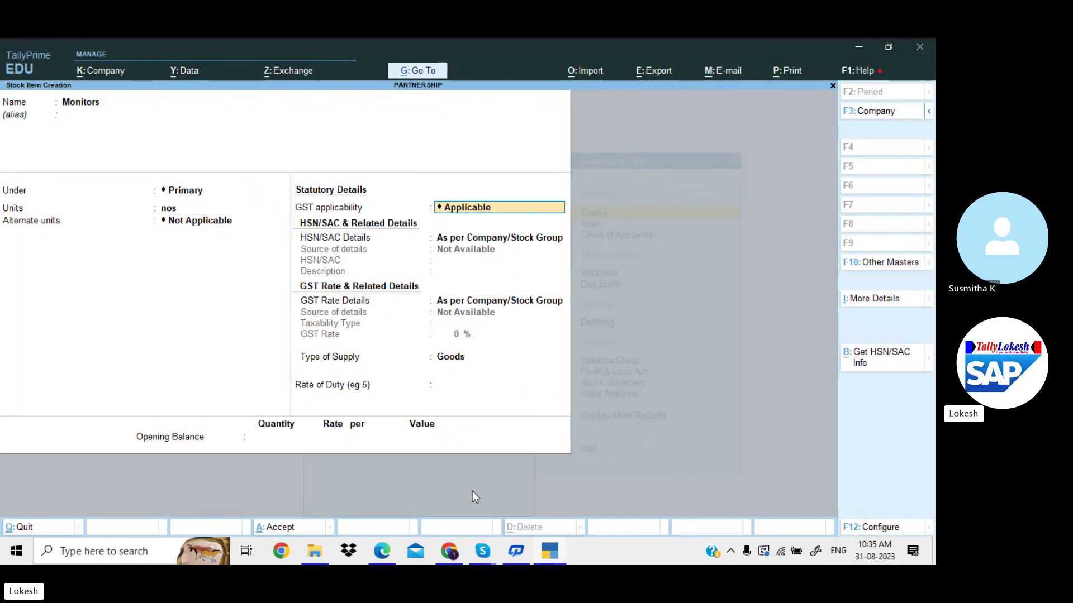
# Give Monitors HSN code 9874 and Taxable GST at 18%.
pyautogui.press('Return')
pyautogui.press('Down')
pyautogui.press('Return')
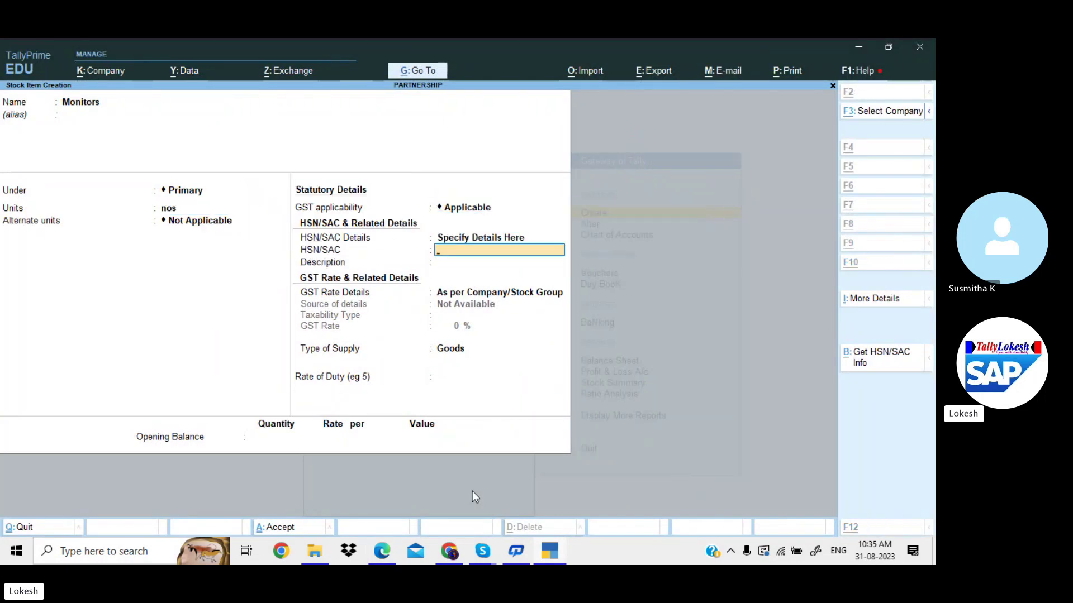
pyautogui.hotkey('alt', 'Tab')
pyautogui.hotkey('alt', 'Tab')
pyautogui.write('987')
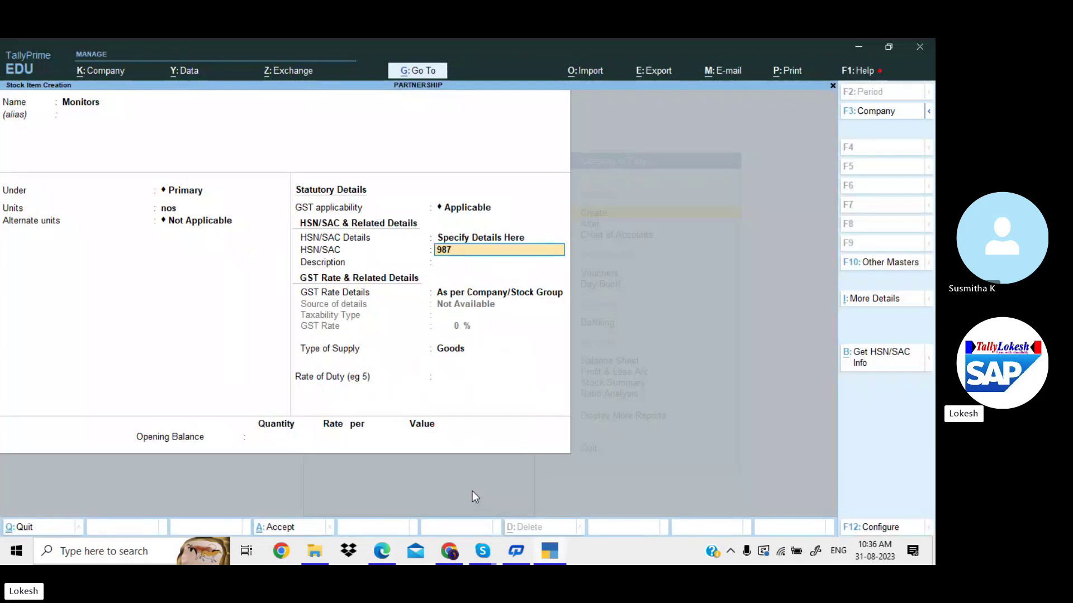
pyautogui.write('4')
pyautogui.press('Return')
pyautogui.press('Return')
pyautogui.press('Down')
pyautogui.press('Return')
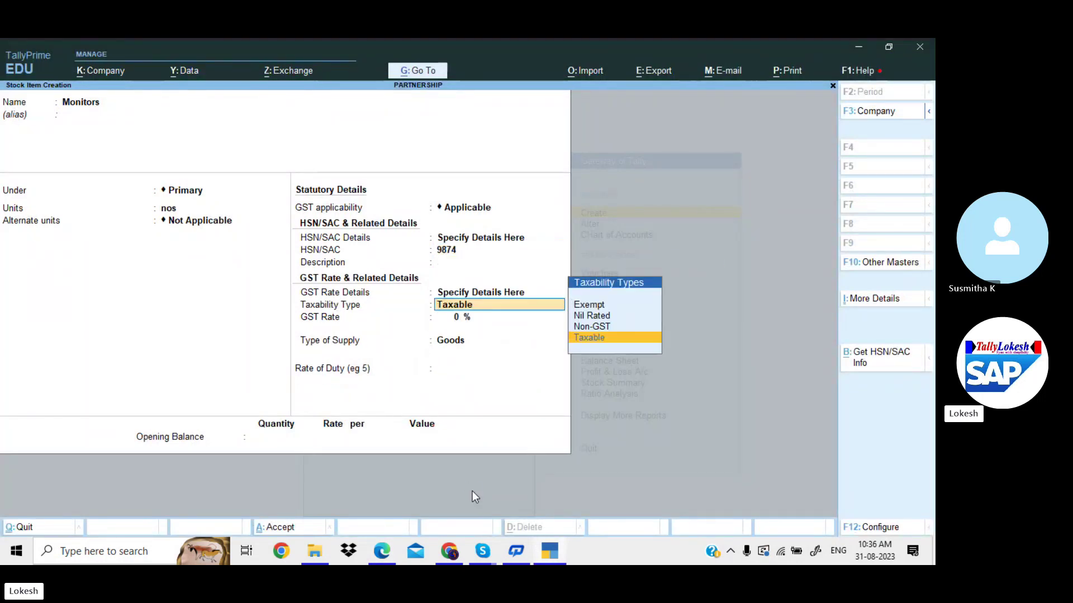
pyautogui.press('Return')
pyautogui.write('18')
pyautogui.press('Return')
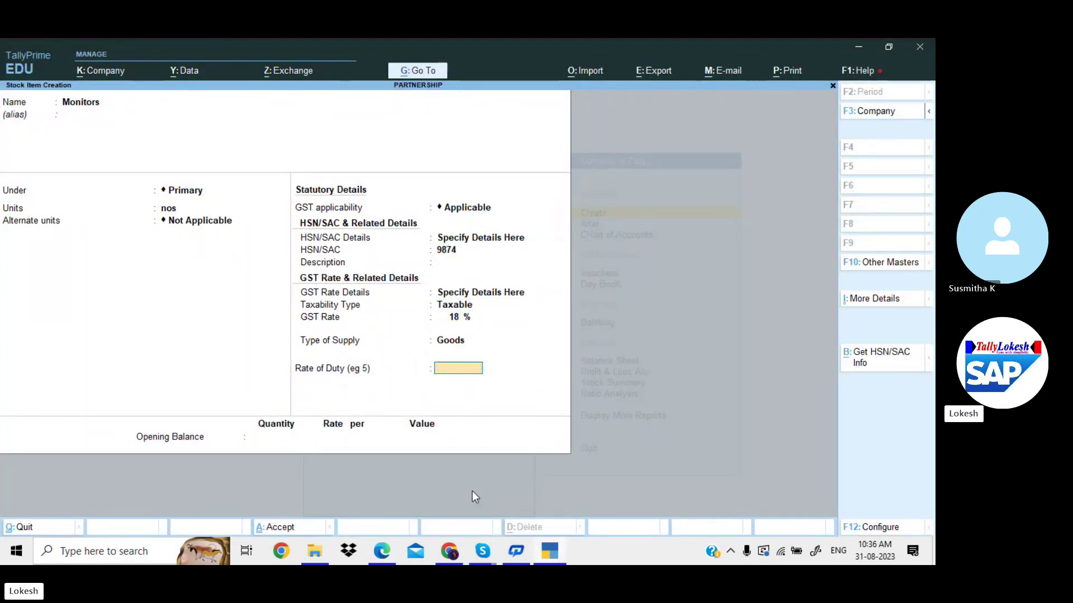
pyautogui.press('Return')
# Enter Monitors opening stock of 10 nos valued 1,00,000 and save the item.
pyautogui.hotkey('alt', 'Tab')
pyautogui.hotkey('alt', 'Tab')
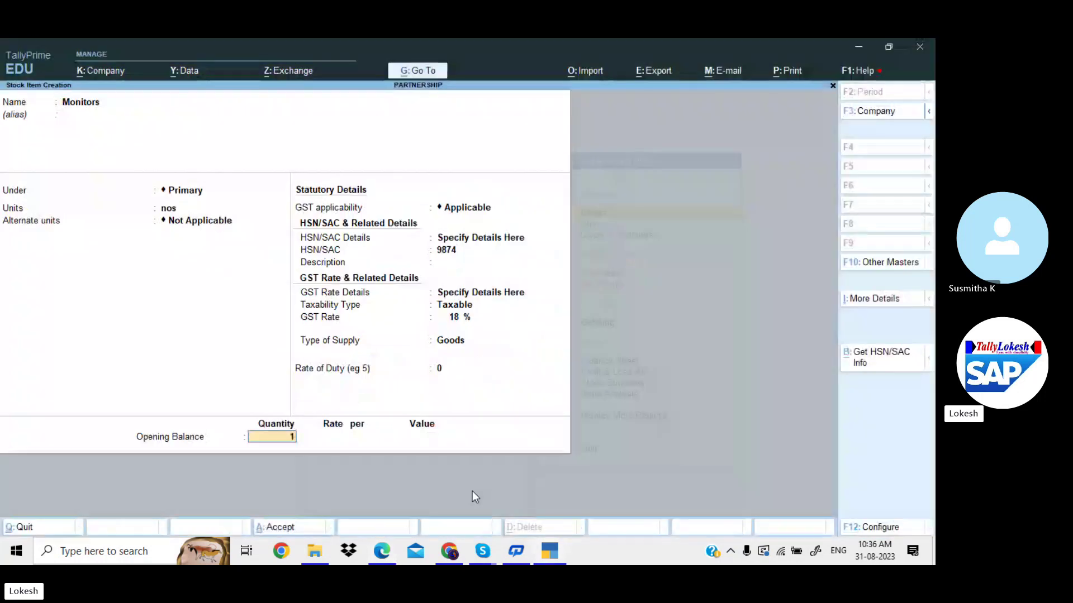
pyautogui.write('10')
pyautogui.press('Return')
pyautogui.press('Return')
pyautogui.write('100000')
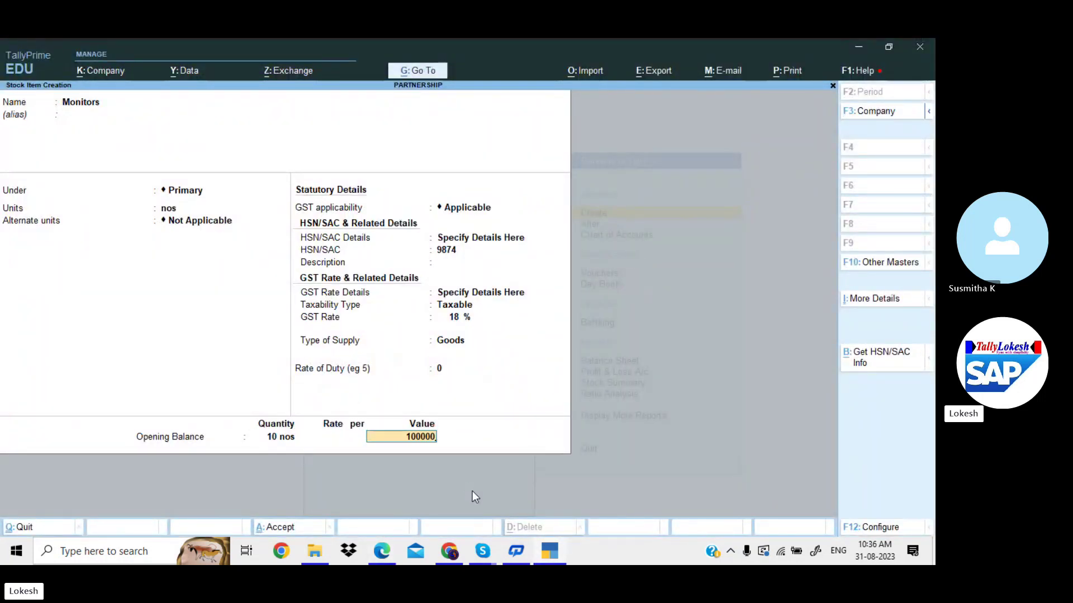
pyautogui.press('Return')
pyautogui.press('Return')
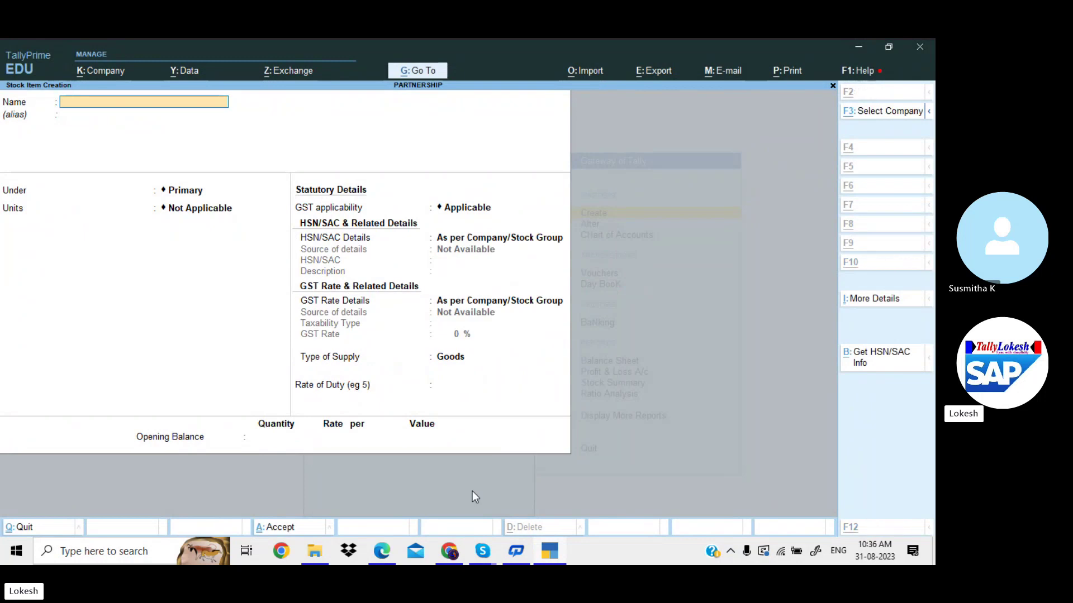
pyautogui.hotkey('alt', 'Tab')
# Start the UPS stock item under Primary, copying its name from the PDF, with unit nos.
pyautogui.moveTo(439, 509); pyautogui.dragTo(458, 510)
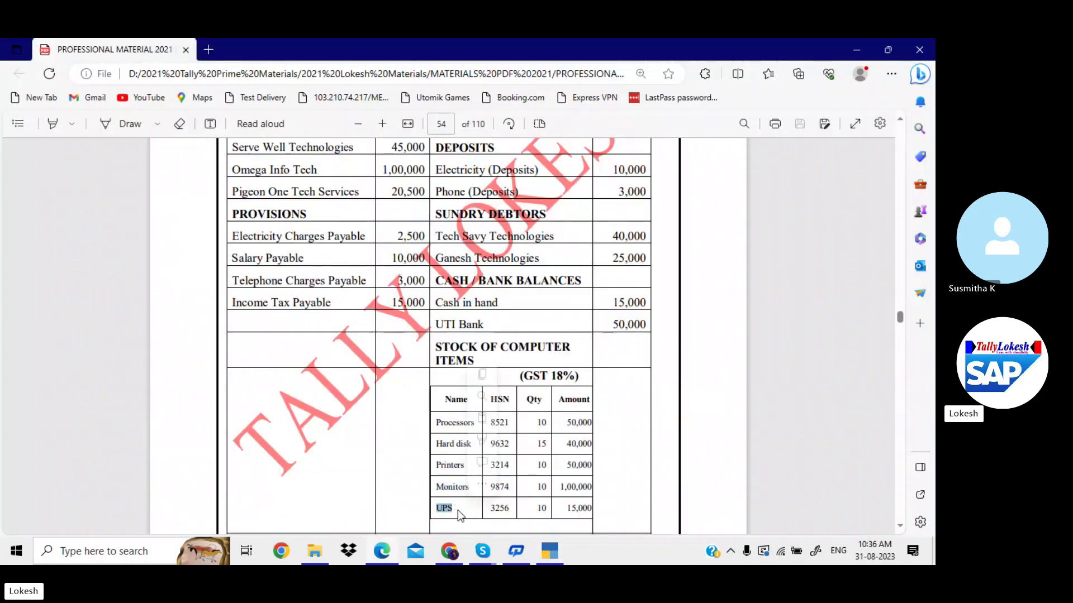
pyautogui.hotkey('ctrl', 'c')
pyautogui.hotkey('alt', 'Tab')
pyautogui.hotkey('ctrl', 'v')
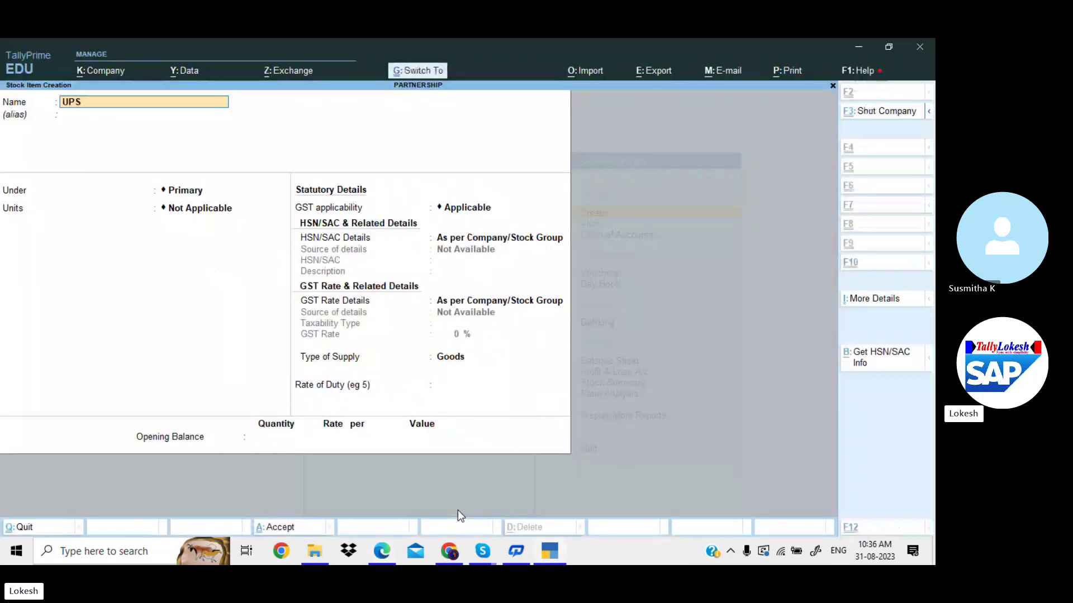
pyautogui.press('Return')
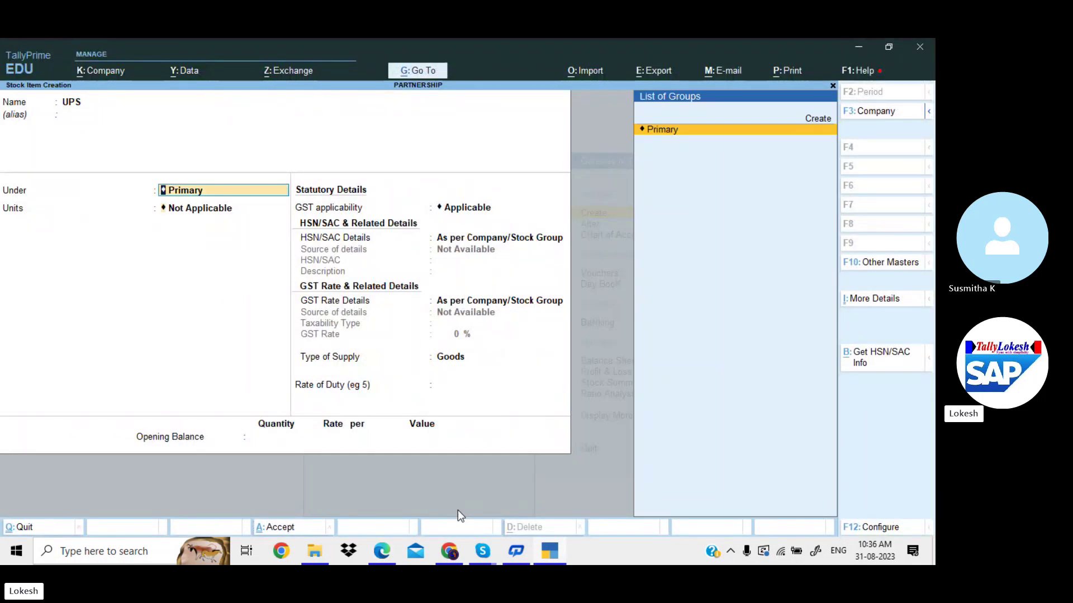
pyautogui.press('Return')
pyautogui.press('Down')
pyautogui.press('Return')
pyautogui.press('Return')
# Give UPS HSN code 3256 and Taxable GST at 18%.
pyautogui.press('Return')
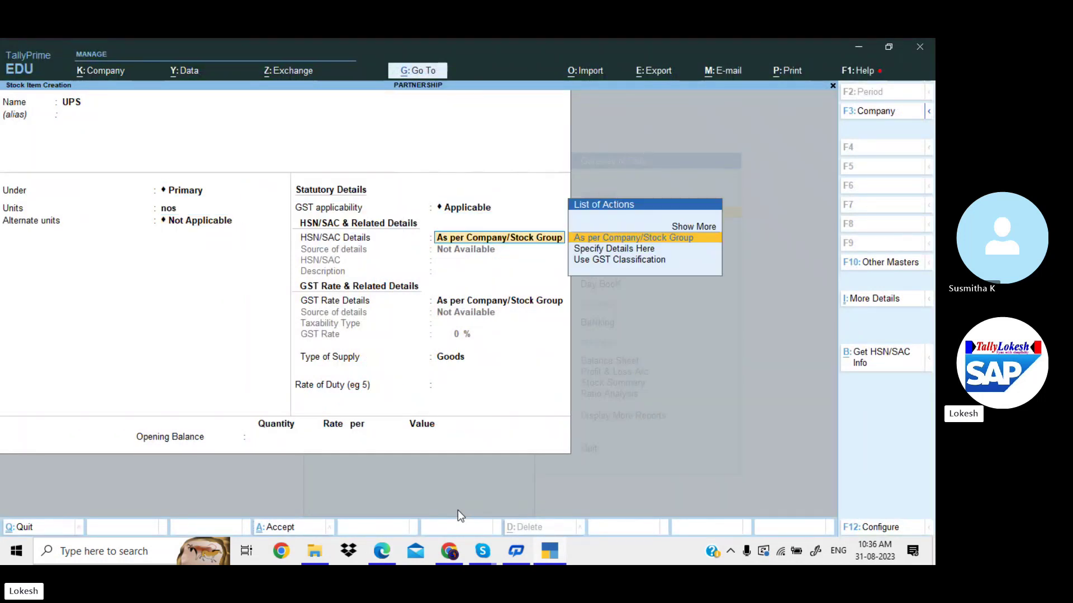
pyautogui.press('Down')
pyautogui.press('Return')
pyautogui.hotkey('alt', 'Tab')
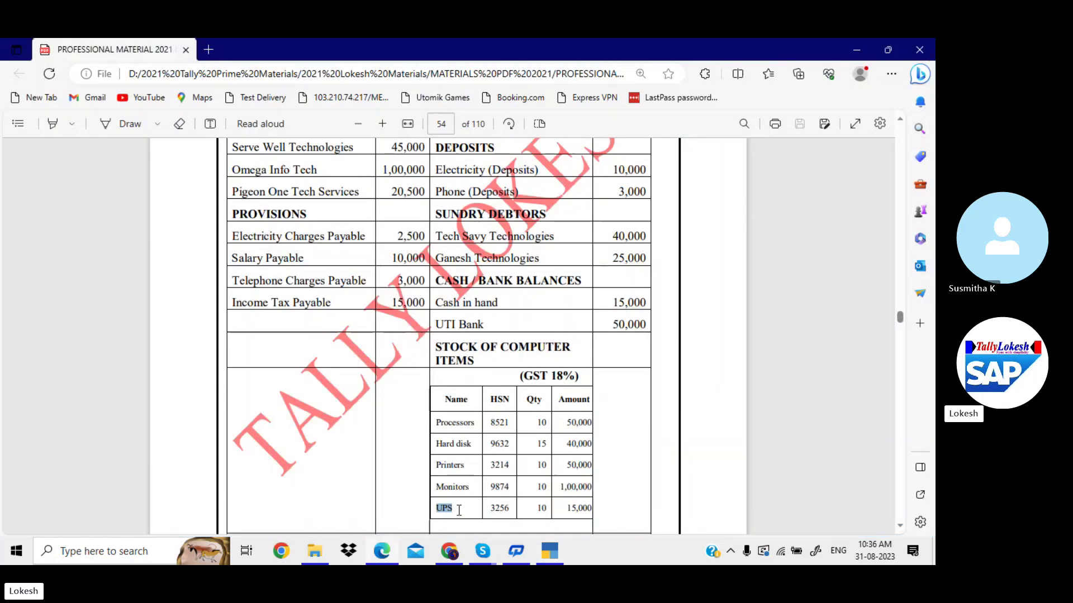
pyautogui.hotkey('alt', 'Tab')
pyautogui.write('3256')
pyautogui.press('Return')
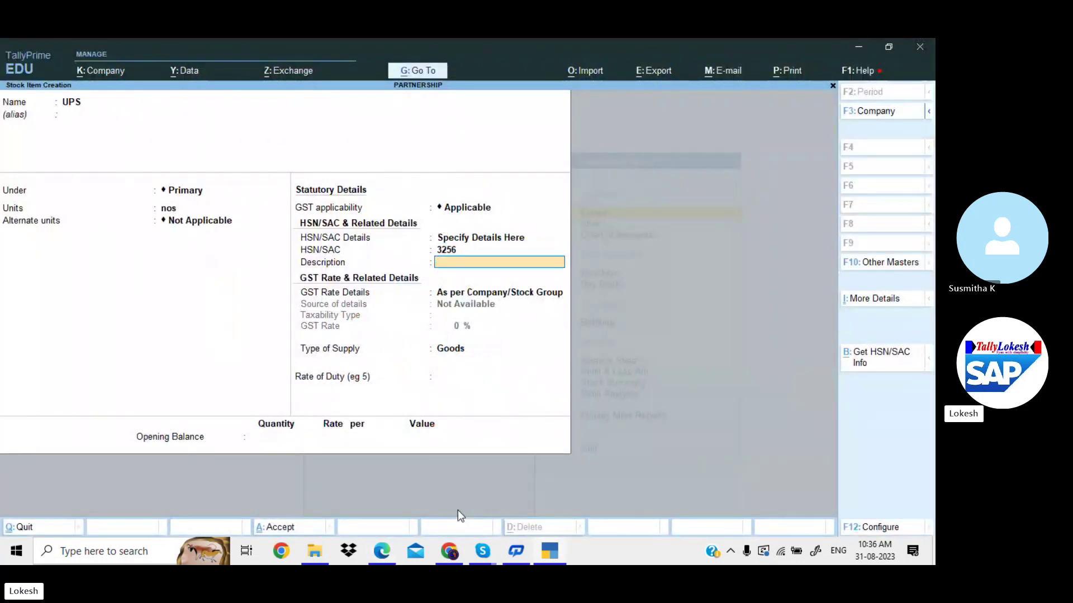
pyautogui.press('Return')
pyautogui.press('Down')
pyautogui.press('Return')
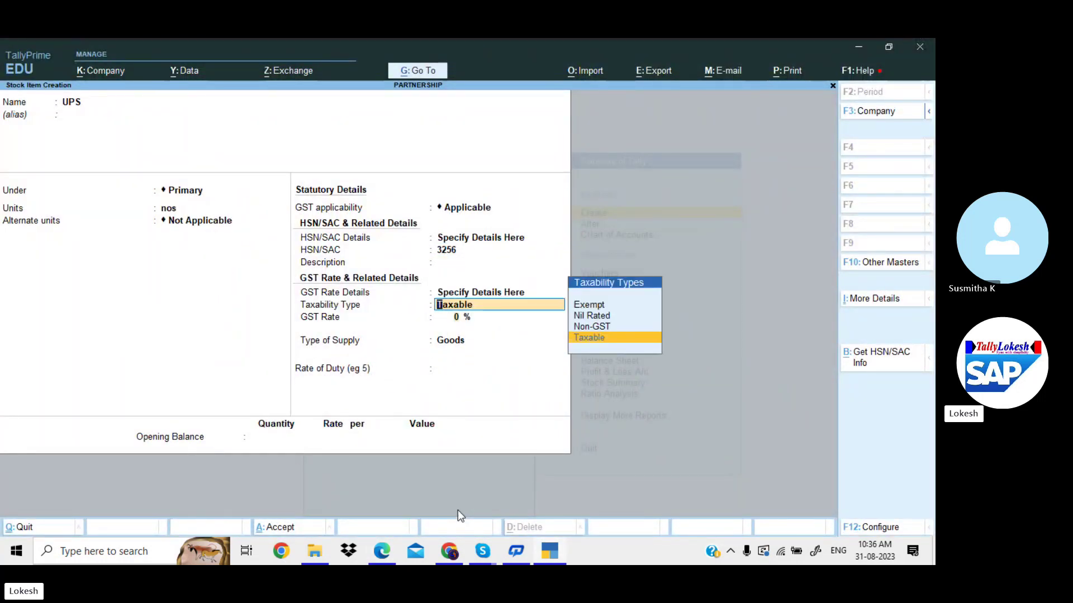
pyautogui.press('Return')
pyautogui.write('18')
# Enter UPS opening stock of 10 nos valued 15,000 and save the item.
pyautogui.press('Return')
pyautogui.press('Return')
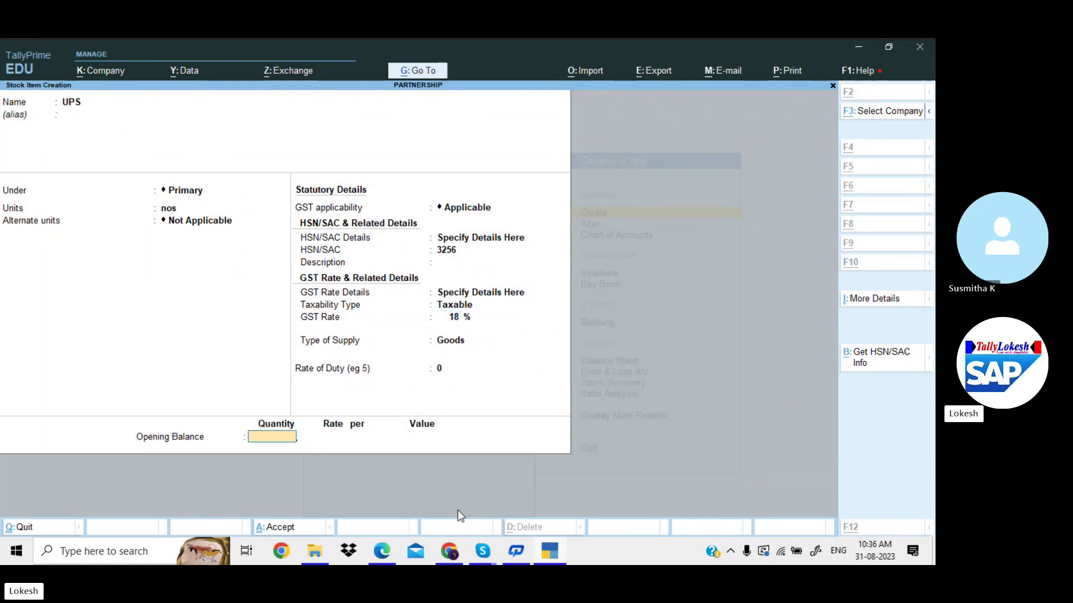
pyautogui.hotkey('alt', 'Tab')
pyautogui.hotkey('alt', 'Tab')
pyautogui.write('10')
pyautogui.press('Return')
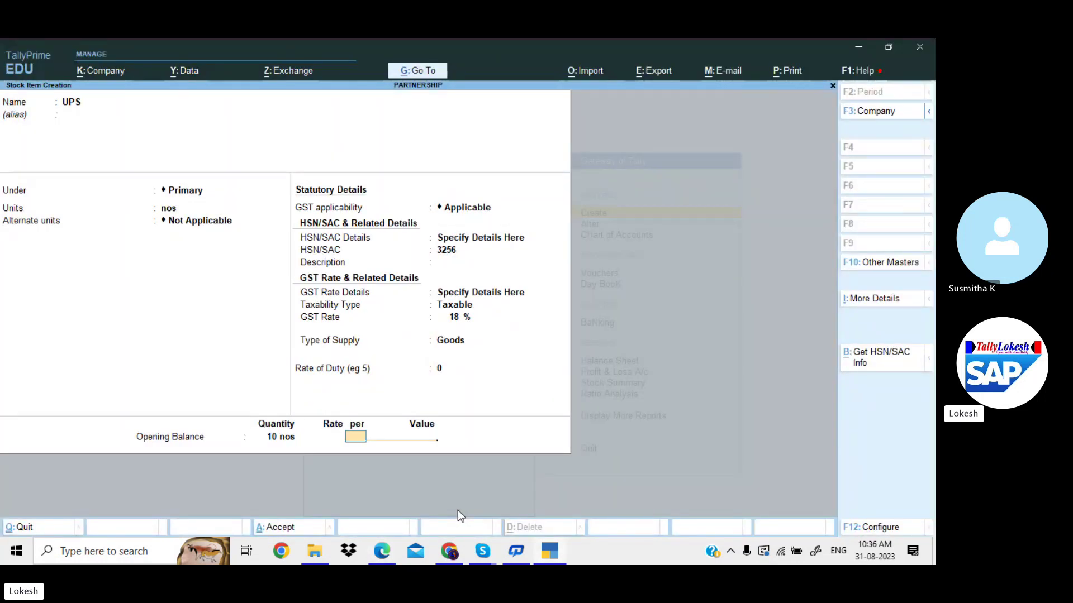
pyautogui.press('Return')
pyautogui.write('15000')
pyautogui.press('Return')
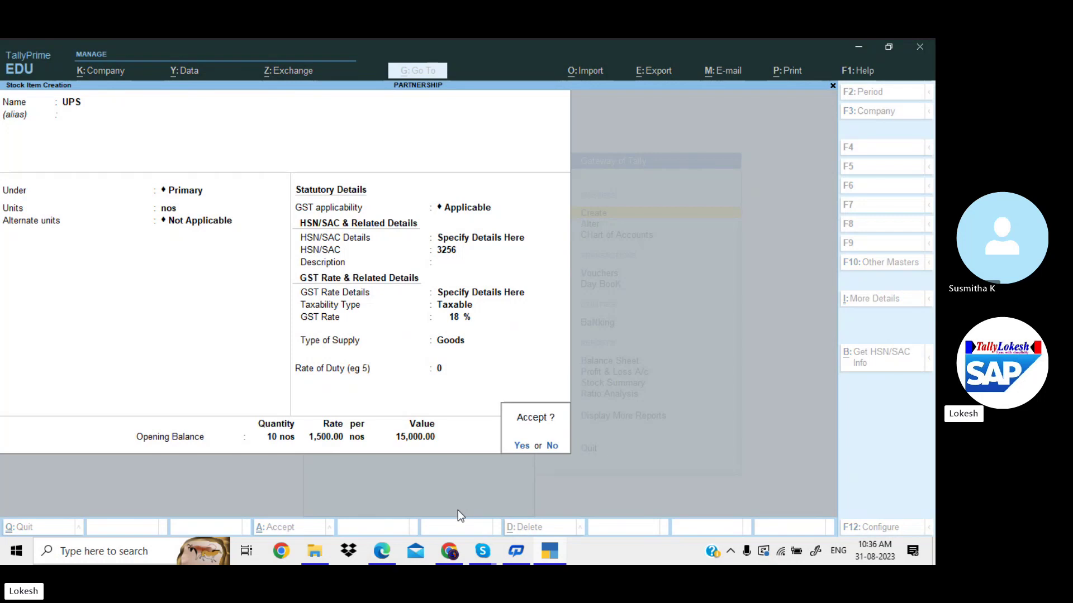
pyautogui.press('Return')
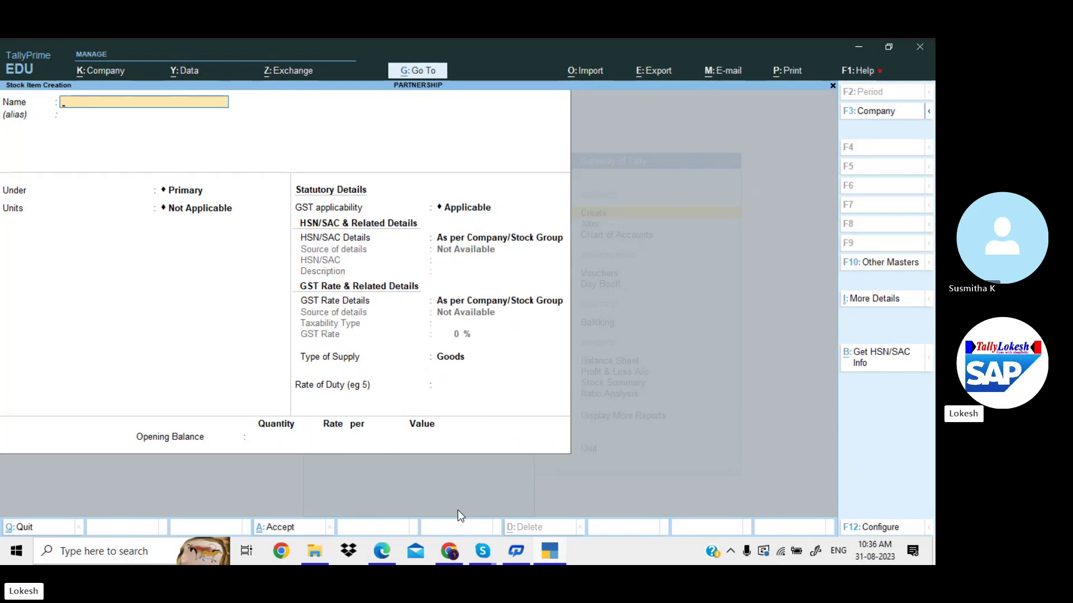
pyautogui.press('Escape')
# Alter the Cash ledger to carry an opening balance of 15,000 Dr.
pyautogui.press('y')
pyautogui.press('Escape')
pyautogui.press('Down')
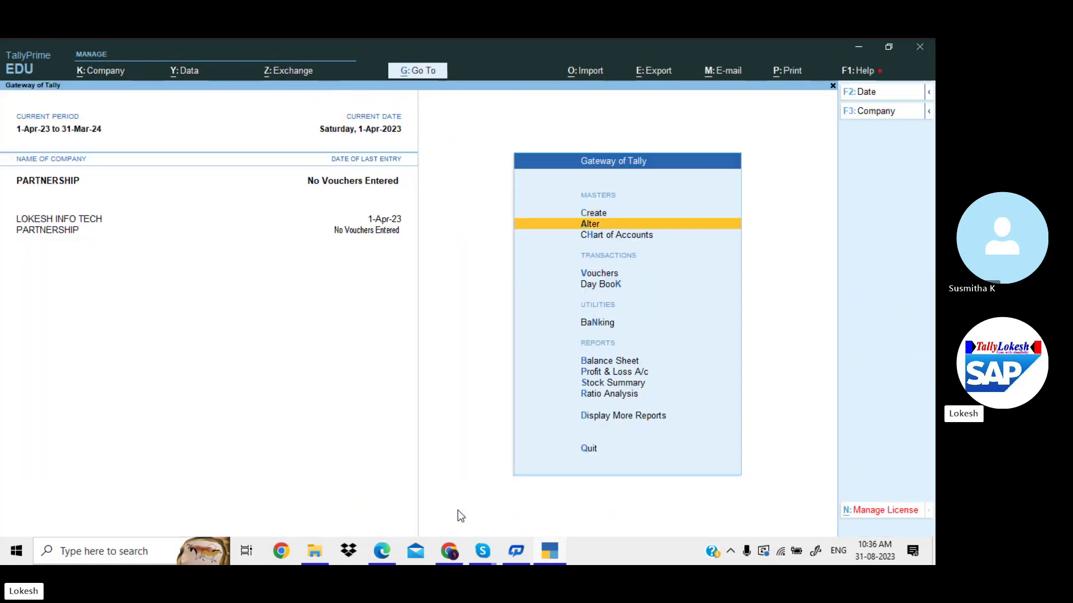
pyautogui.press('Return')
pyautogui.press('Down')
pyautogui.press('Return')
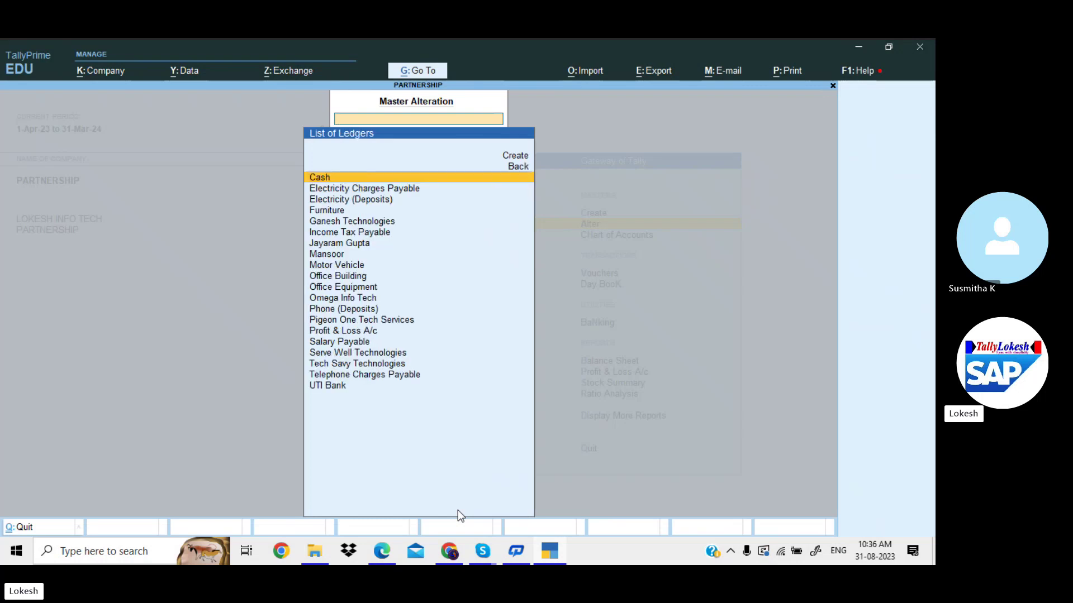
pyautogui.press('Return')
pyautogui.press('Return')
pyautogui.press('Return')
pyautogui.press('Return')
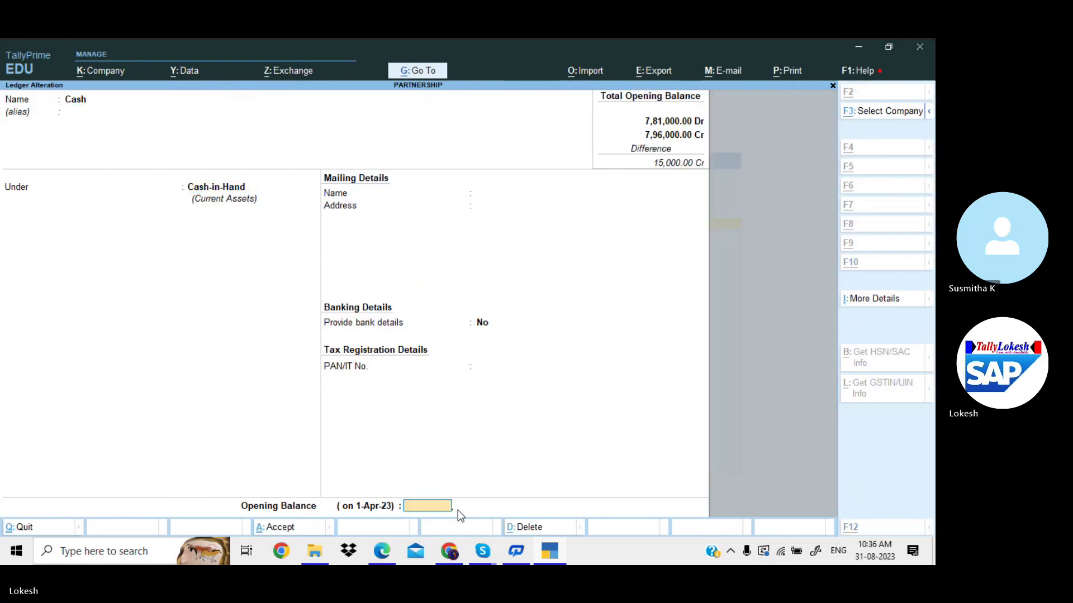
pyautogui.hotkey('alt', 'Tab')
pyautogui.hotkey('alt', 'Tab')
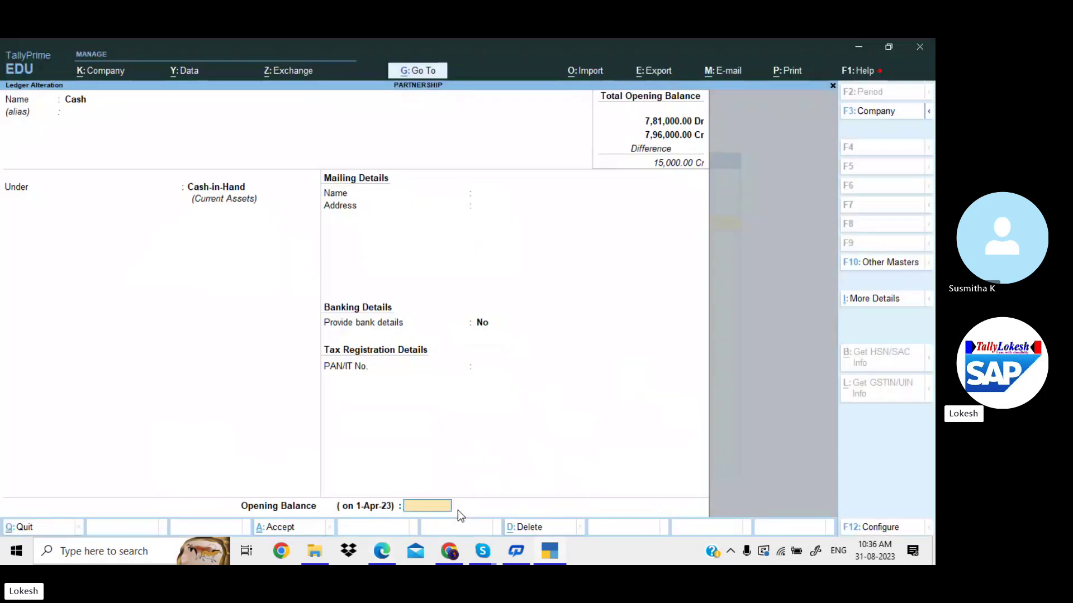
pyautogui.write('15,000')
pyautogui.press('Return')
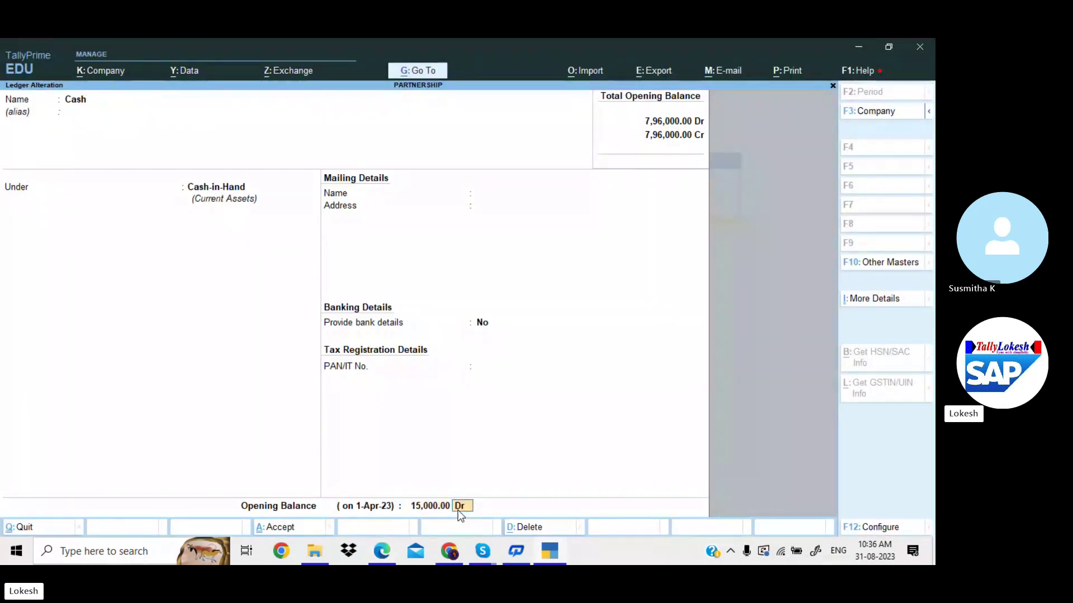
pyautogui.press('Return')
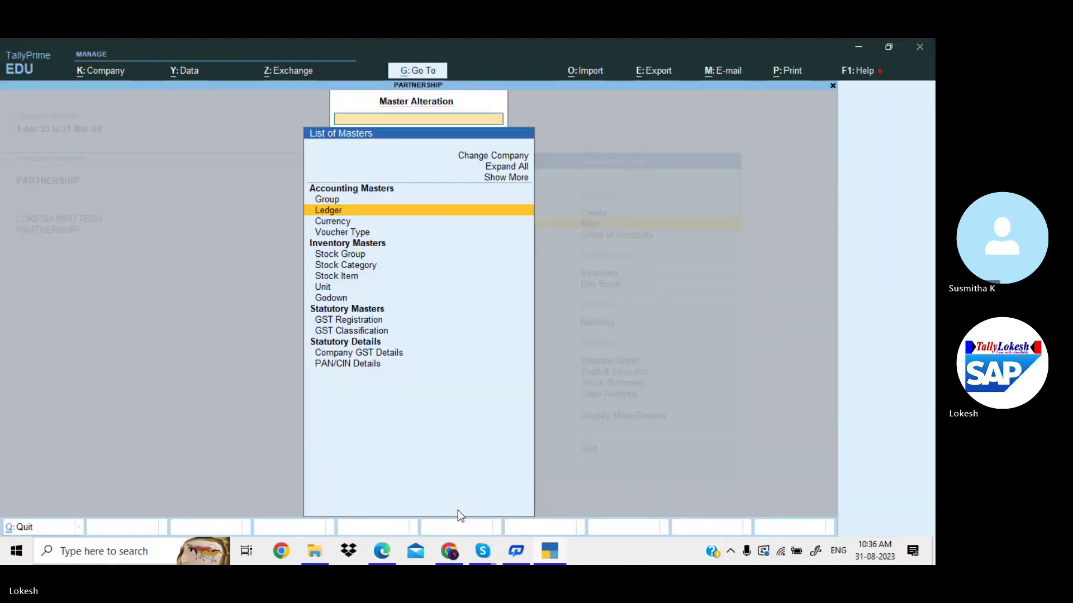
# Display the detailed Balance Sheet, balanced at 7,96,000 on both sides.
pyautogui.press('Escape')
pyautogui.press('Down')
pyautogui.press('Down')
pyautogui.press('Down')
pyautogui.press('Down')
pyautogui.press('Down')
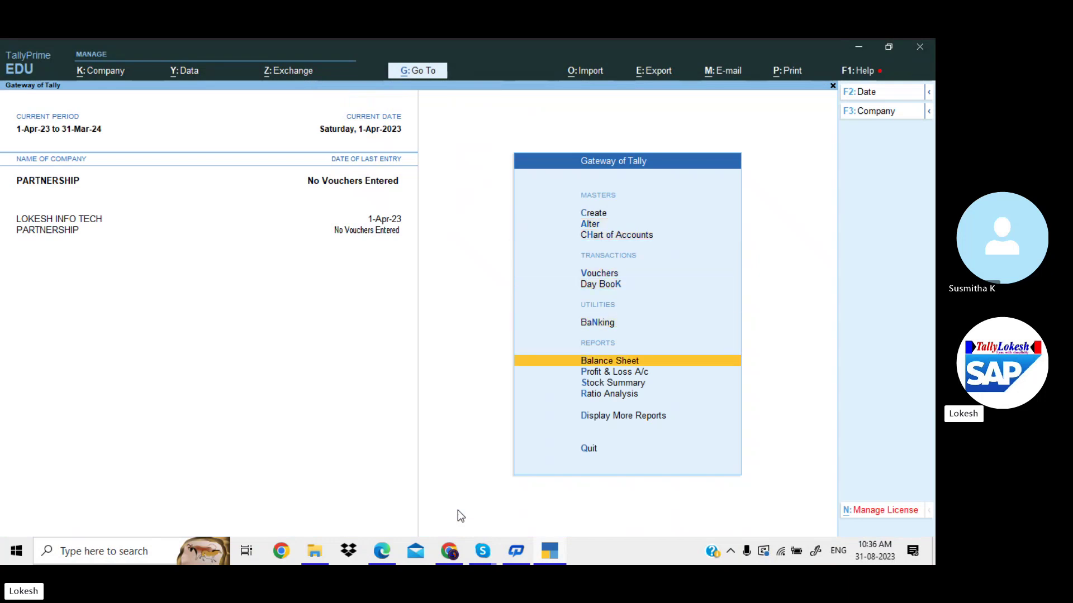
pyautogui.press('Return')
pyautogui.hotkey('alt', 'F5')
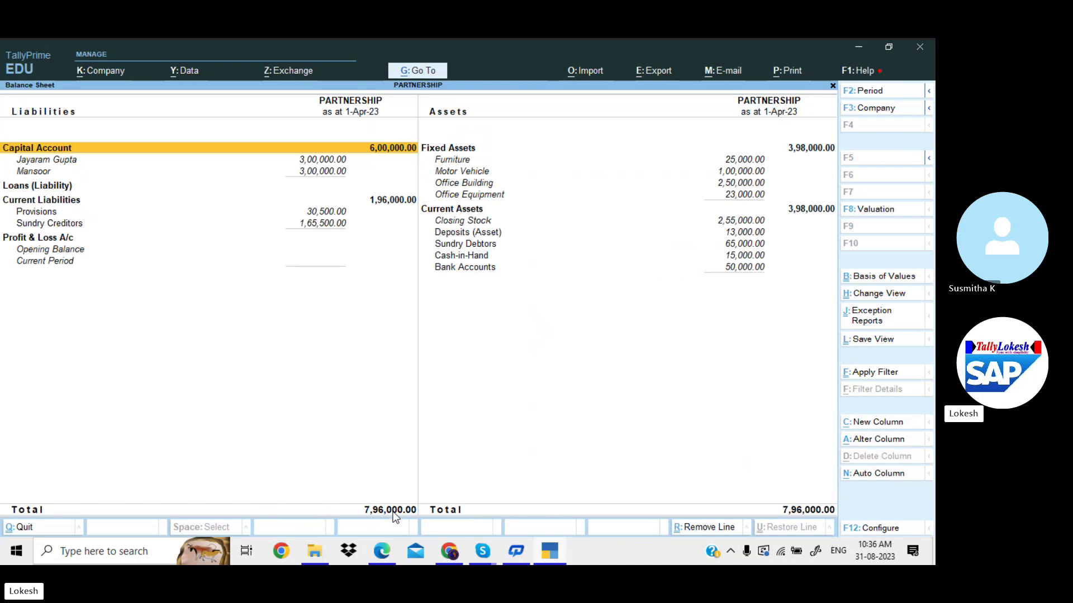
# In the exercise PDF, select the 7,96,000 total row and scroll to page 55's July 2020 transactions.
pyautogui.click(387, 544)
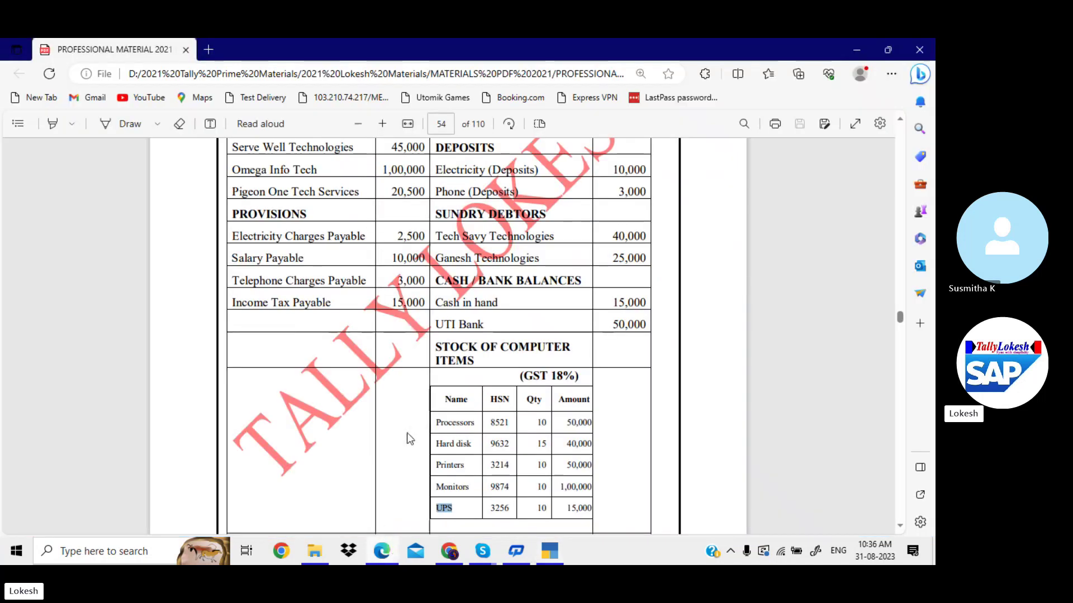
pyautogui.scroll(-2, 407, 432)
pyautogui.scroll(-1, 406, 433)
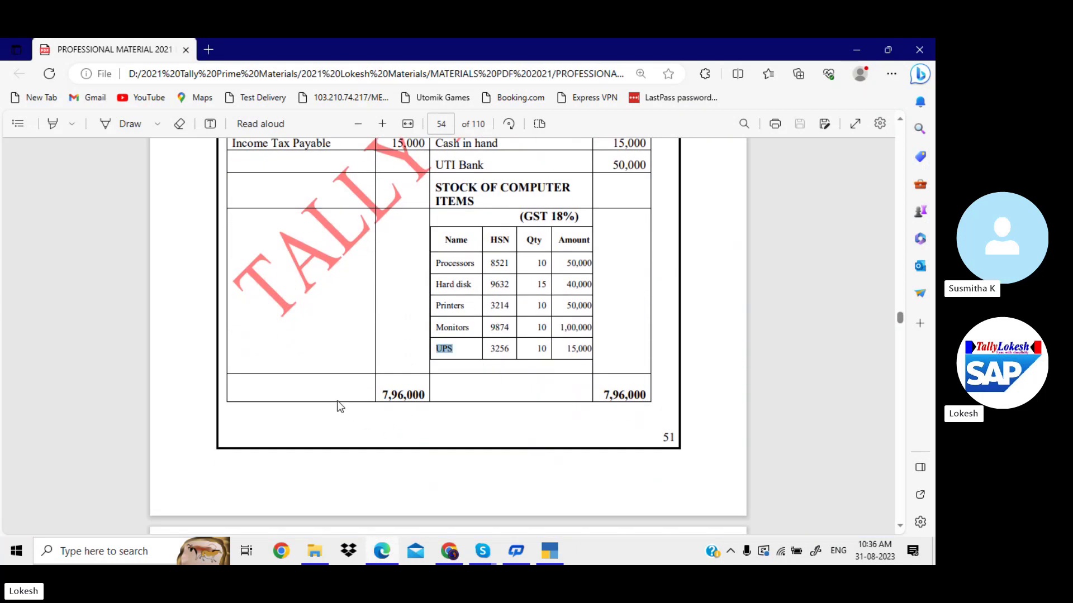
pyautogui.moveTo(383, 394); pyautogui.dragTo(668, 405)
pyautogui.scroll(-7, 668, 401)
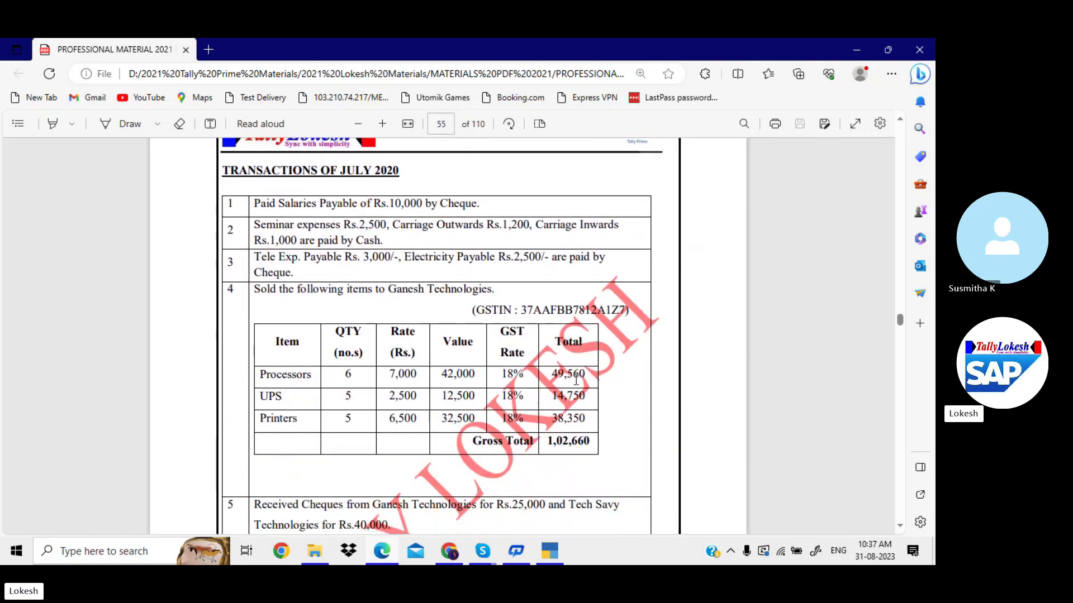
# Start a Payment voucher in TallyPrime dated 1-Jul-23.
pyautogui.hotkey('alt', 'Tab')
pyautogui.press('Escape')
pyautogui.press('Up')
pyautogui.press('Up')
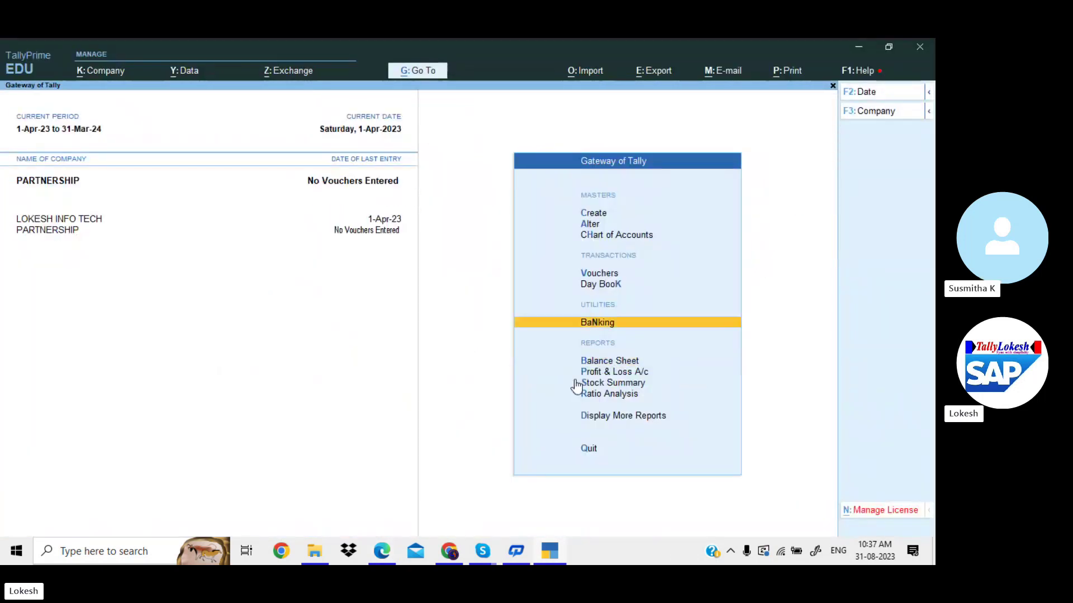
pyautogui.press('Return')
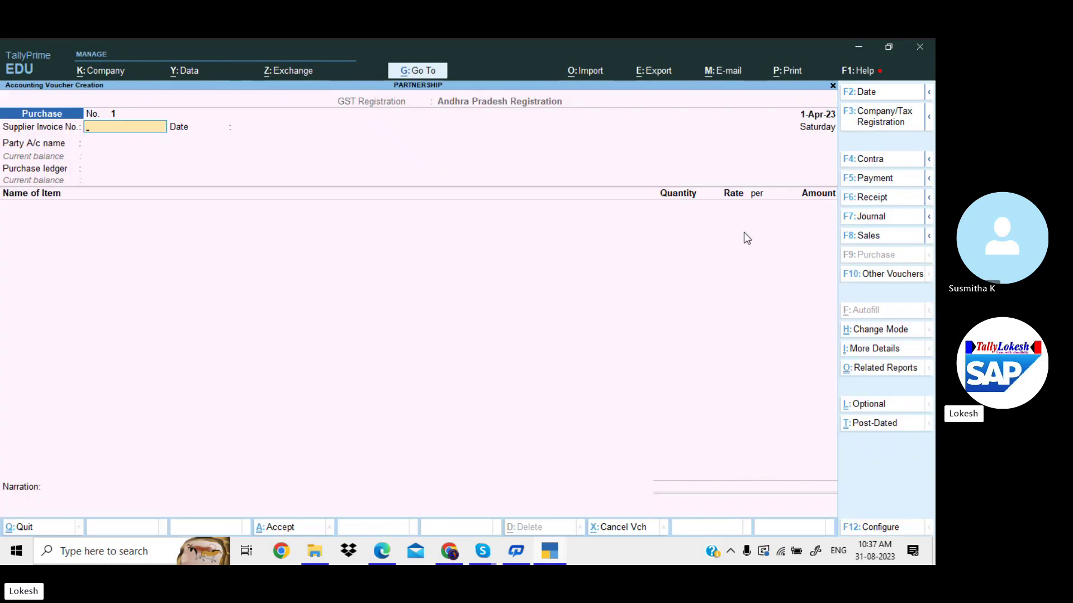
pyautogui.click(890, 180)
pyautogui.click(871, 94)
pyautogui.write('1')
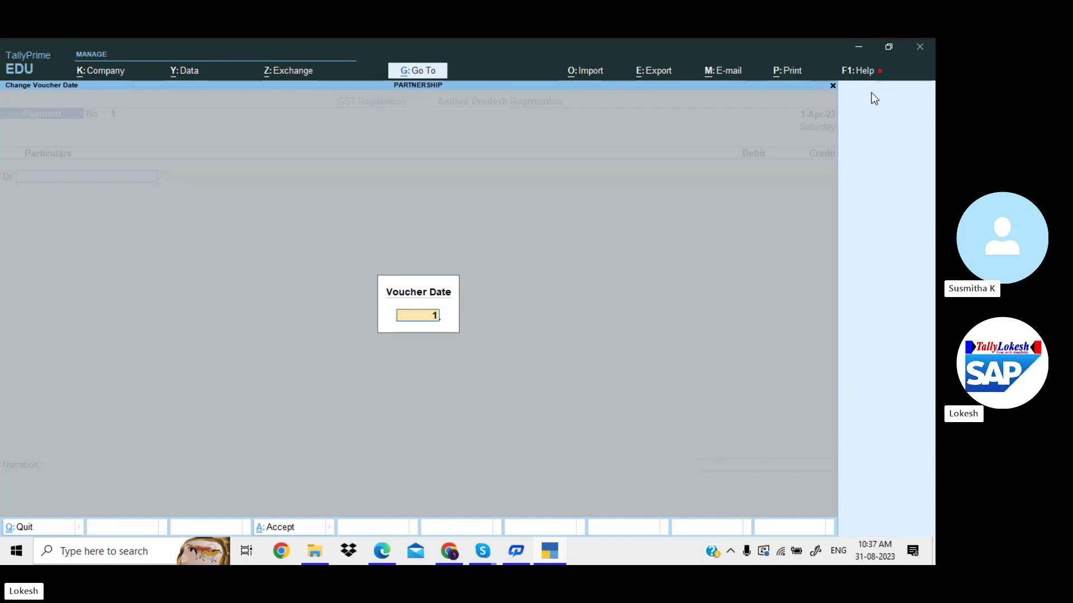
pyautogui.write('-4')
pyautogui.press('Return')
# Debit Salary Payable 10,000 and credit UTI Bank by cheque.
pyautogui.hotkey('alt', 'Tab')
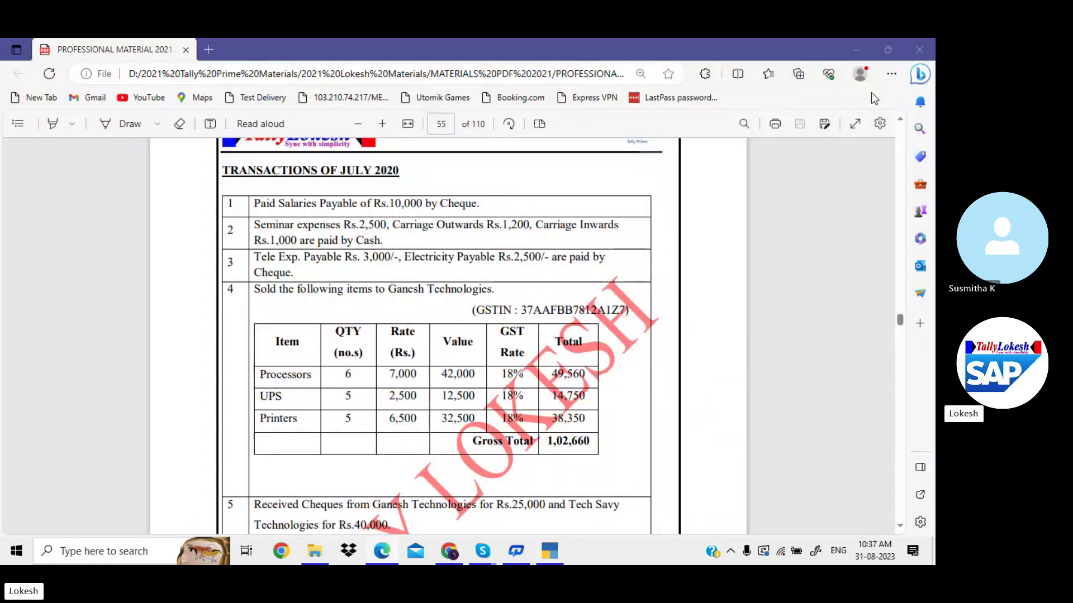
pyautogui.hotkey('alt', 'Tab')
pyautogui.write('Sa')
pyautogui.press('Return')
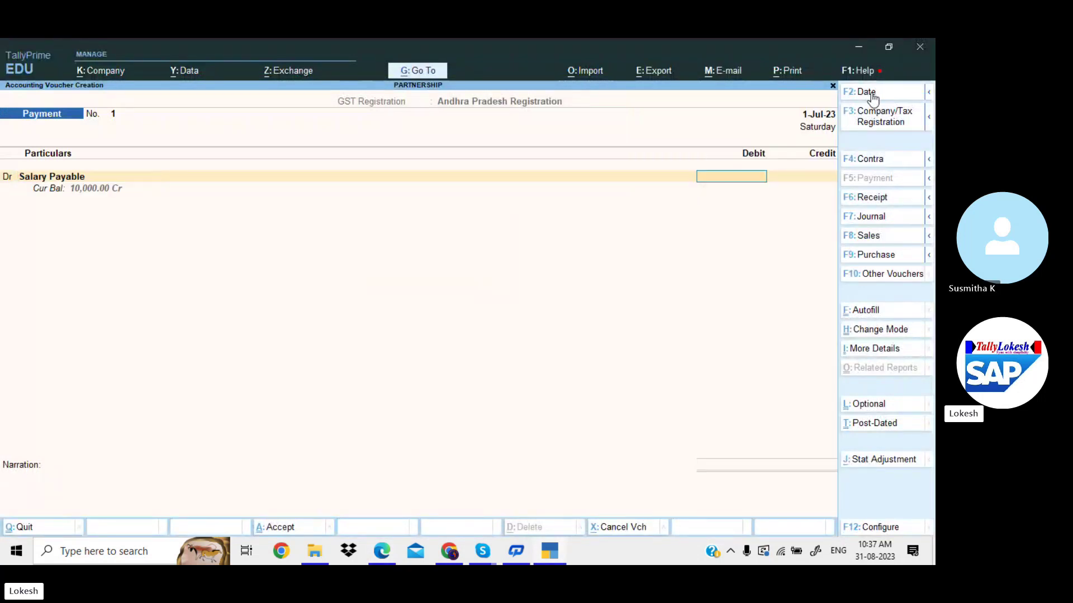
pyautogui.write('10000')
pyautogui.press('Return')
pyautogui.press('Return')
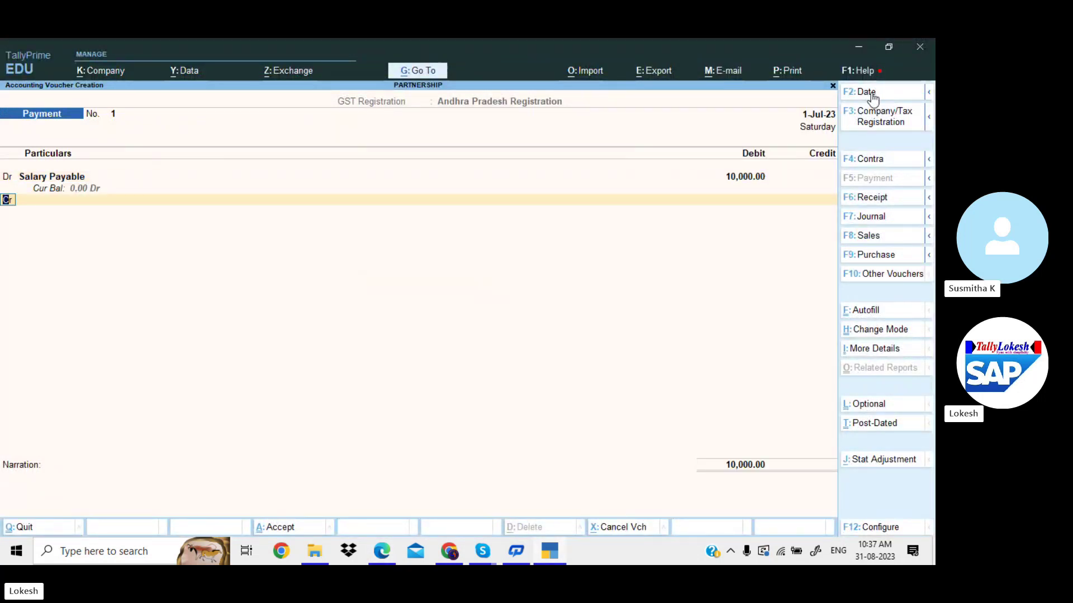
pyautogui.hotkey('alt', 'Tab')
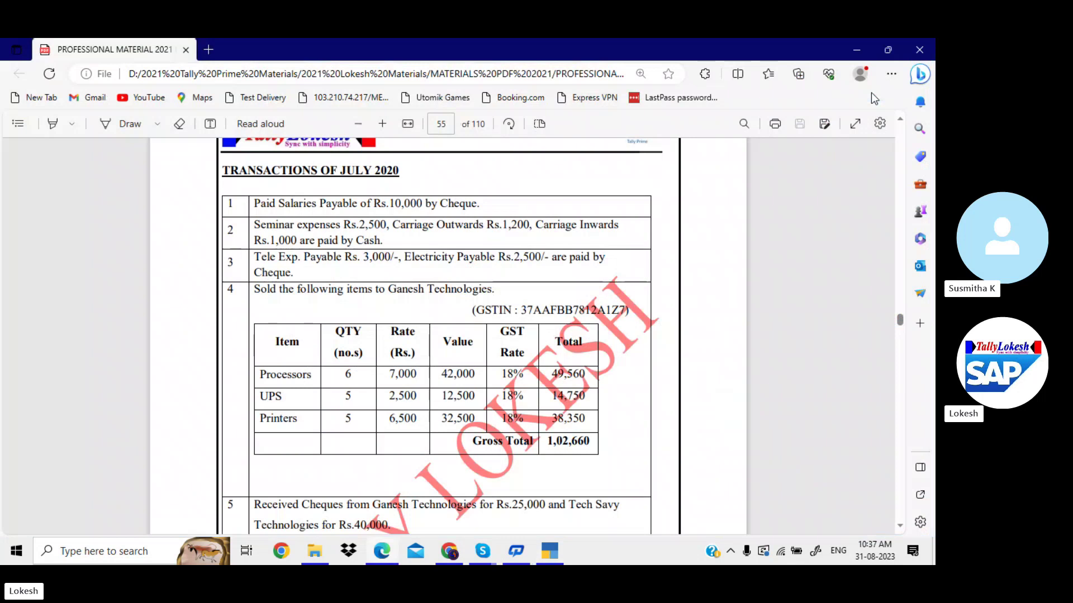
pyautogui.hotkey('alt', 'Tab')
pyautogui.write('U')
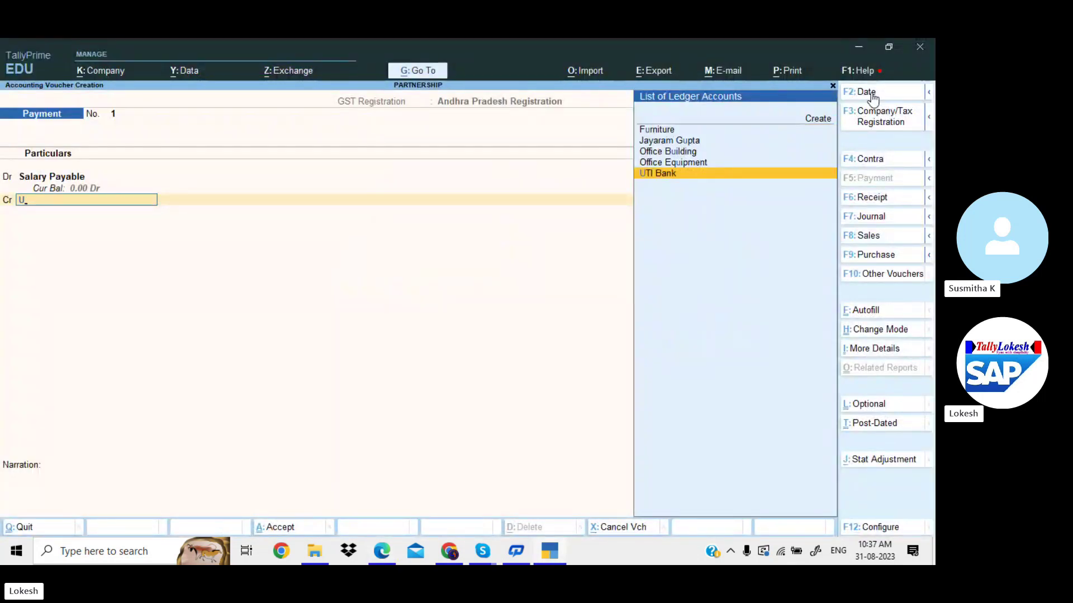
pyautogui.press('Return')
pyautogui.press('Return')
pyautogui.press('Return')
pyautogui.press('Return')
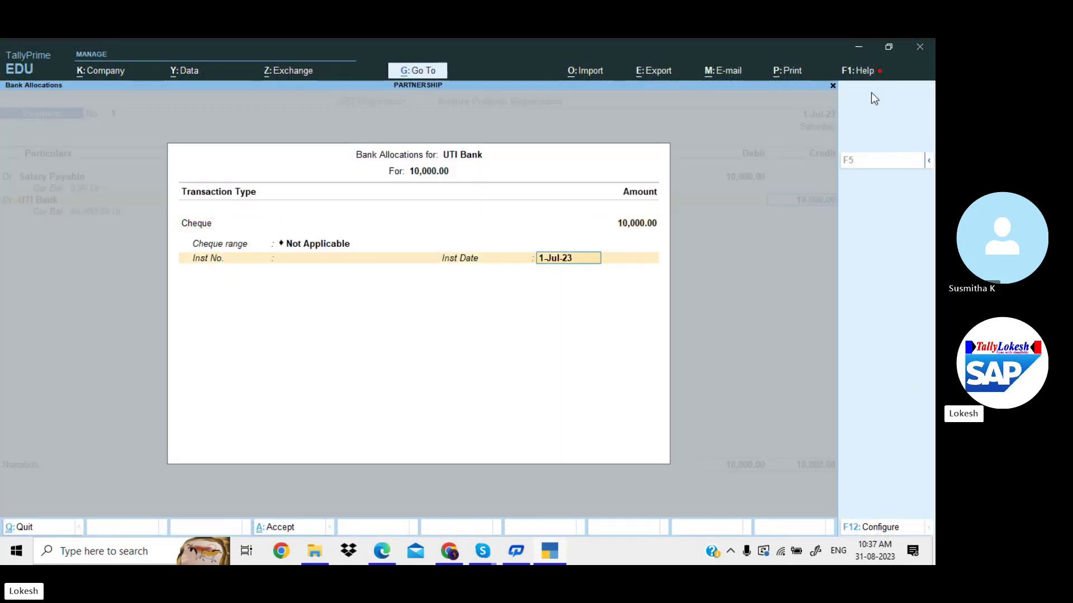
pyautogui.press('Return')
pyautogui.press('Return')
pyautogui.press('Return')
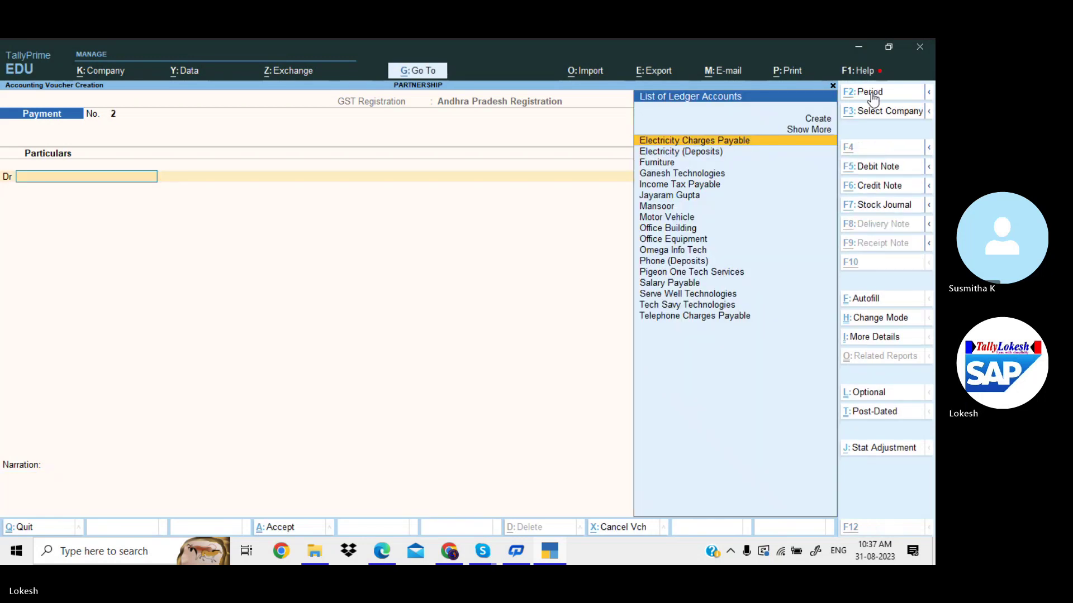
# Create a Seminar Exp ledger under Indirect Expenses with Services as the supply type.
pyautogui.hotkey('alt', 'Tab')
pyautogui.hotkey('alt', 'Tab')
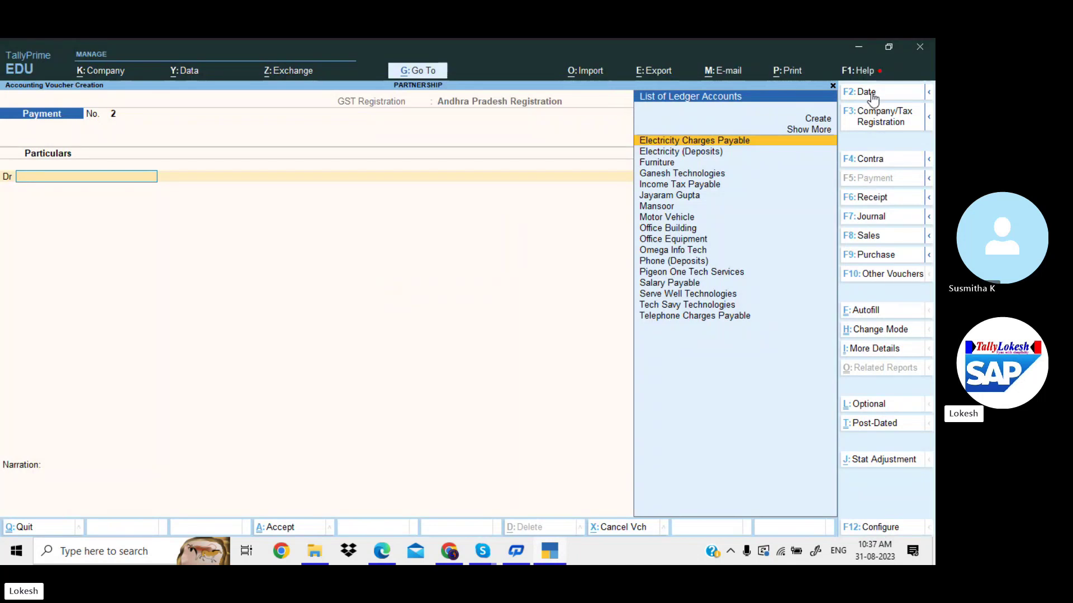
pyautogui.hotkey('alt', 'c')
pyautogui.write('S')
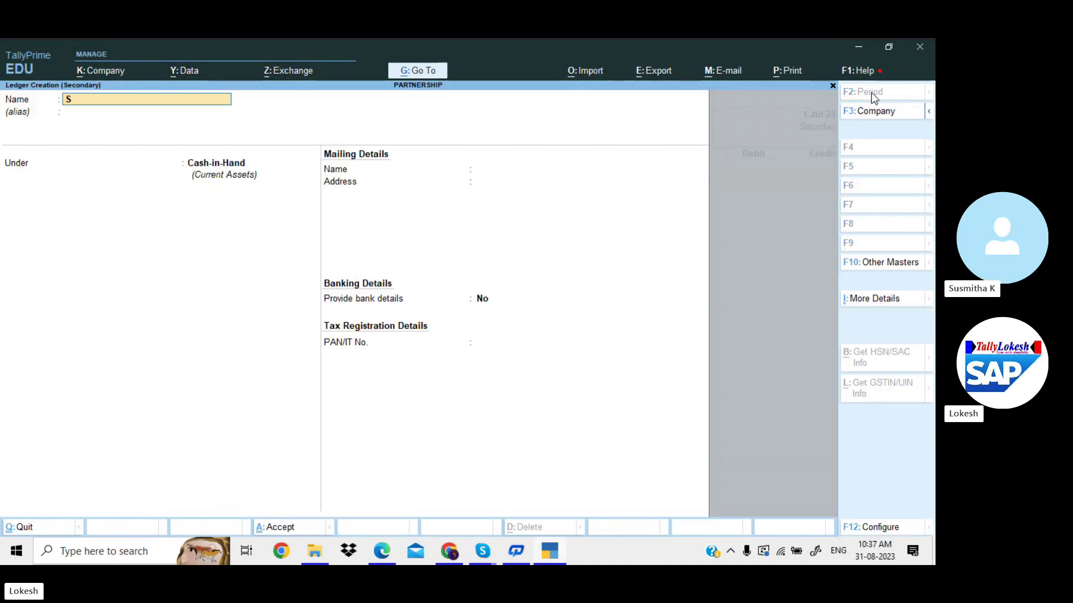
pyautogui.write('eminar Exp')
pyautogui.press('Return')
pyautogui.write('Ind')
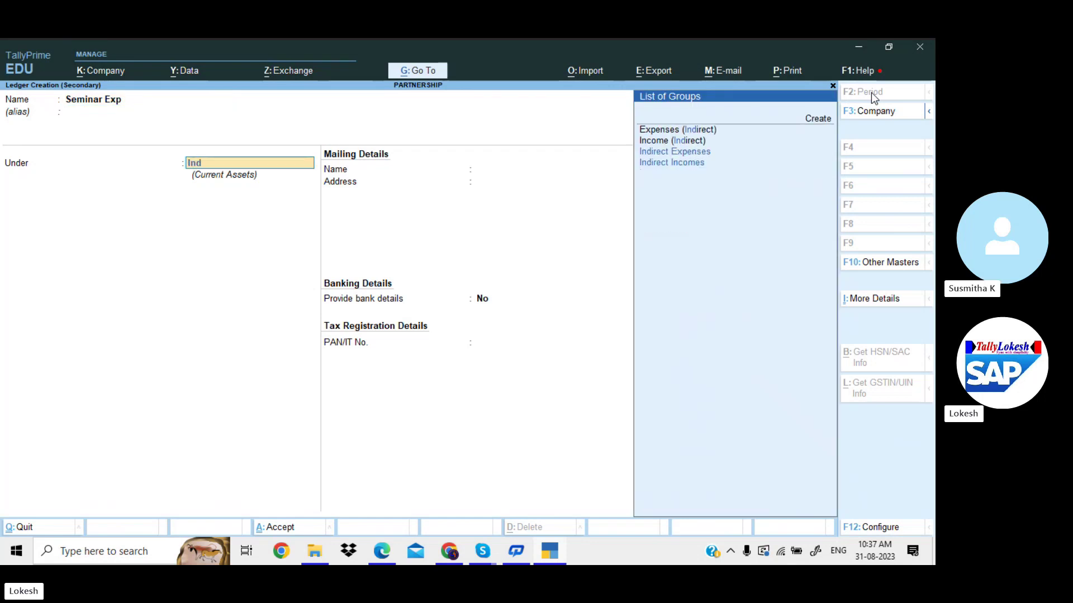
pyautogui.press('Return')
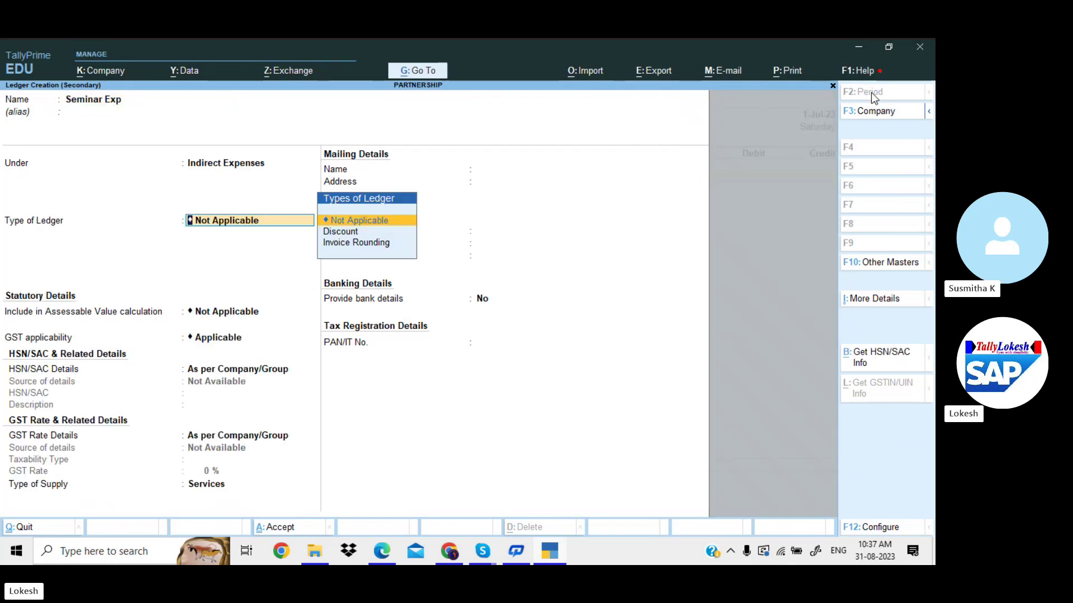
pyautogui.press('Return')
pyautogui.press('Return')
pyautogui.press('Return')
pyautogui.press('Return')
pyautogui.press('Return')
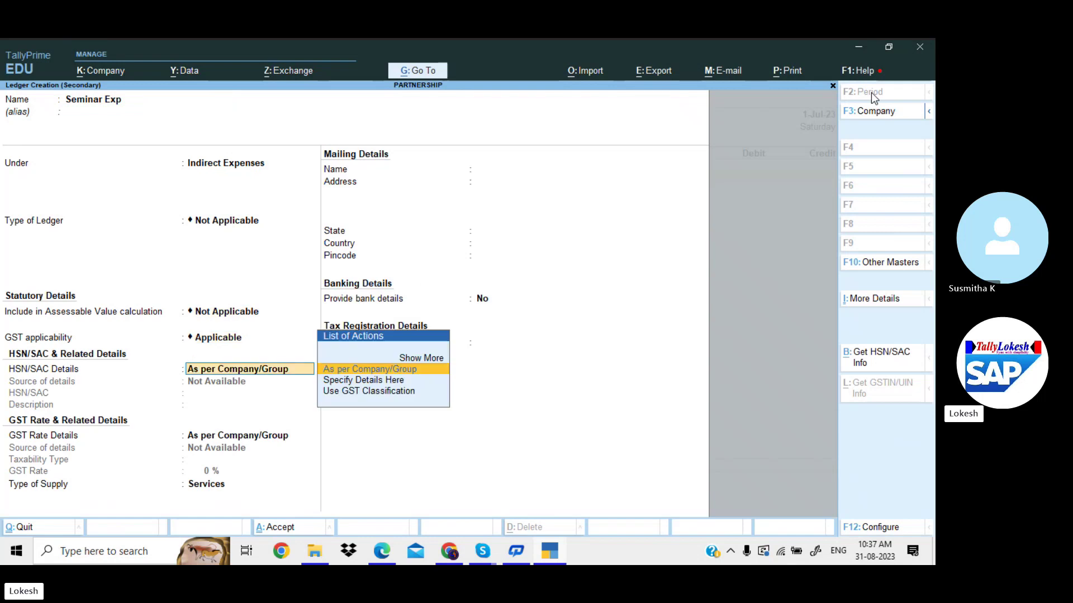
pyautogui.press('Return')
pyautogui.press('Return')
pyautogui.press('Return')
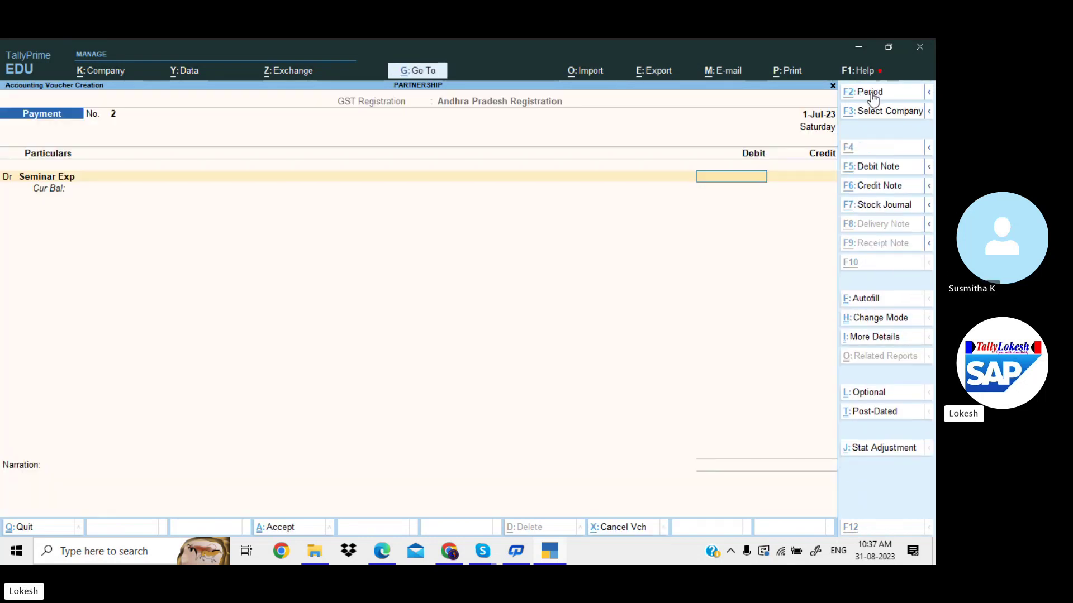
pyautogui.hotkey('alt', 'Tab')
pyautogui.hotkey('alt', 'Tab')
# Debit Seminar Exp 2,500 in Payment No. 2.
pyautogui.write('2500')
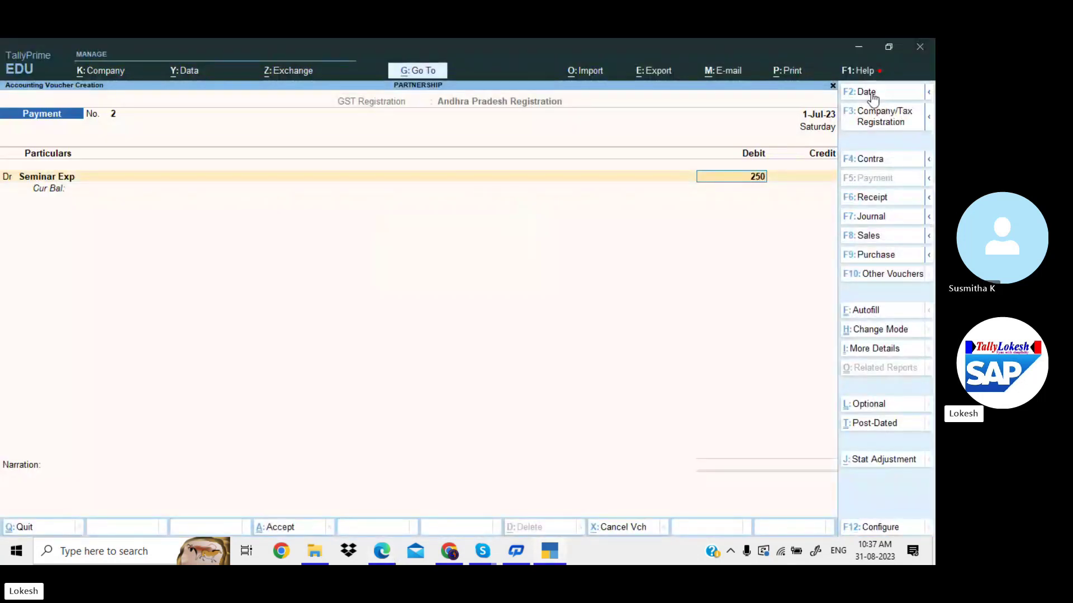
pyautogui.press('Return')
pyautogui.press('Return')
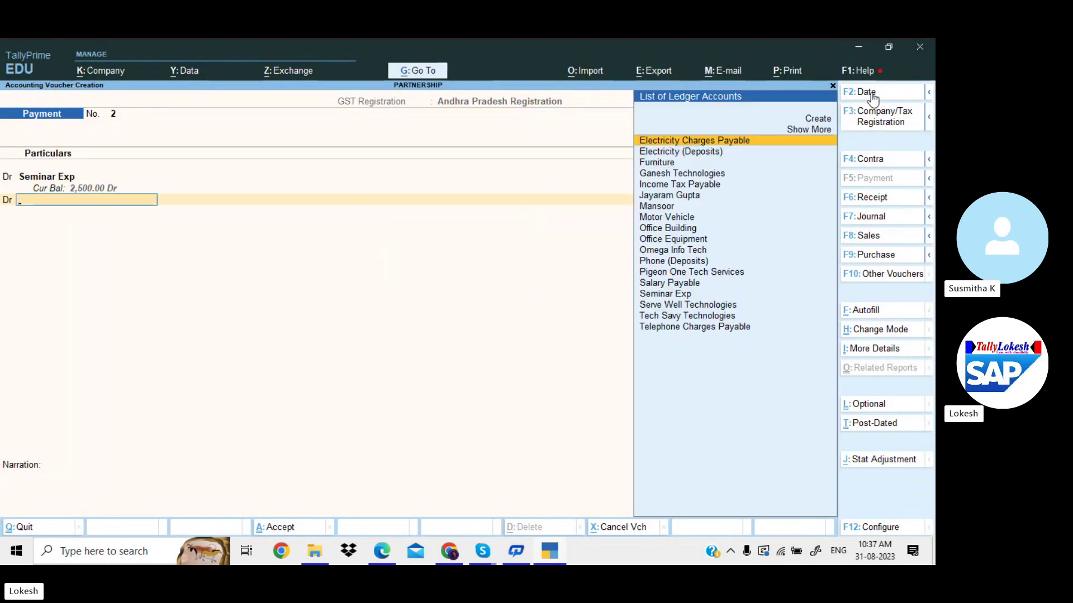
pyautogui.hotkey('alt', 'c')
pyautogui.hotkey('alt', 'Tab')
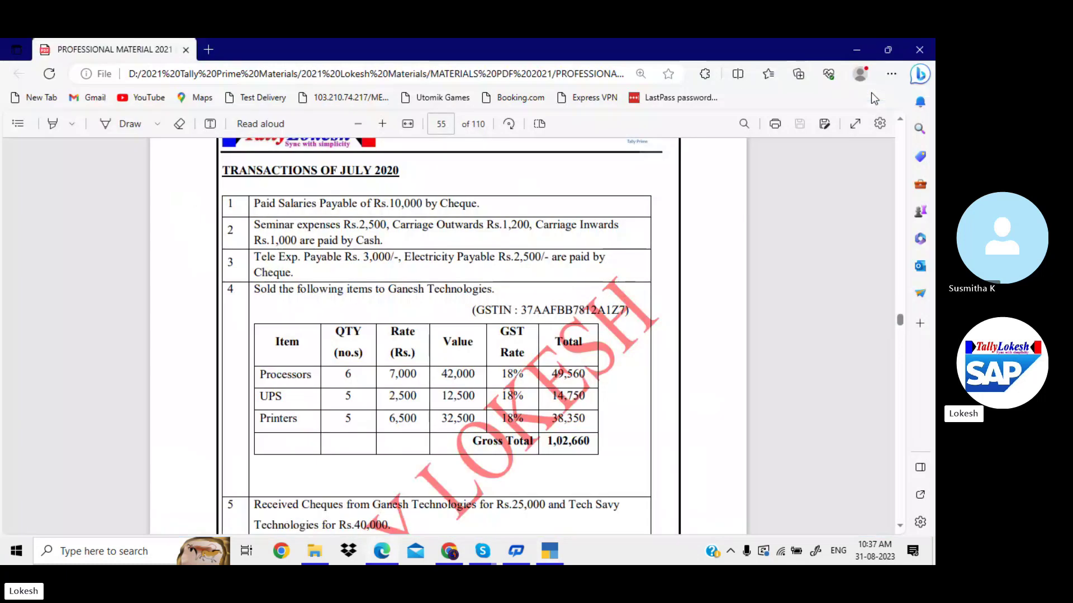
# Create a Carriage Outwards ledger and debit it 1,200.
pyautogui.hotkey('alt', 'Tab')
pyautogui.write('rri')
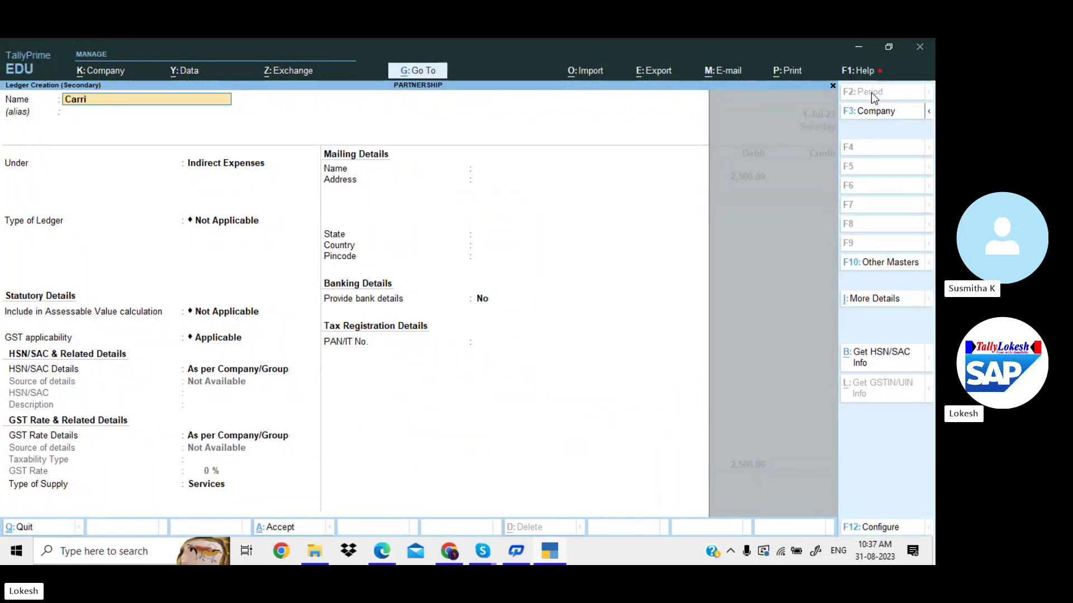
pyautogui.write('age Out')
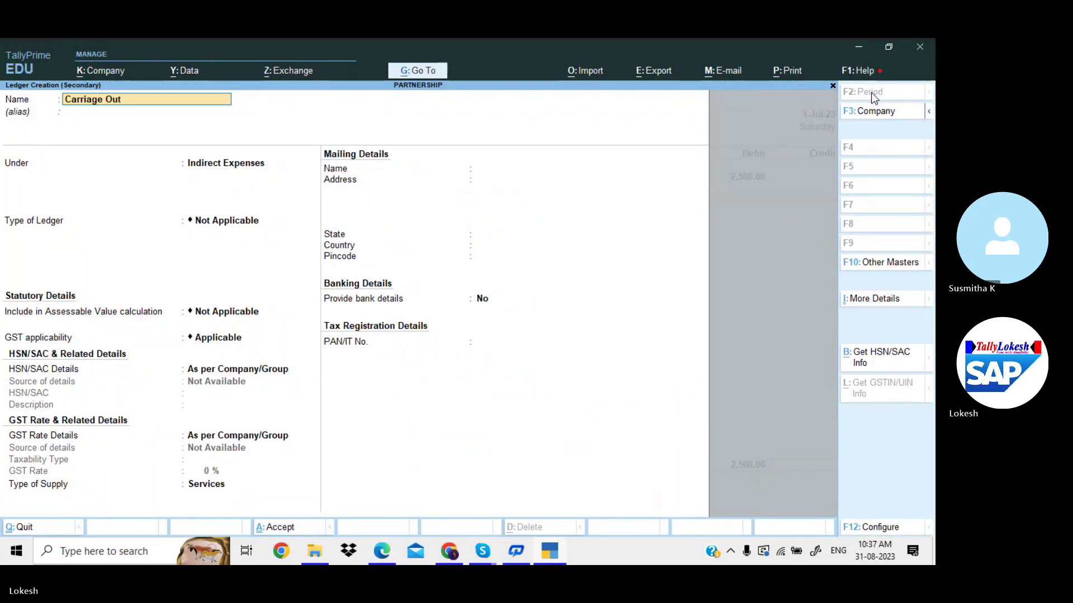
pyautogui.press('Return')
pyautogui.press('Return')
pyautogui.press('Return')
pyautogui.press('Return')
pyautogui.press('Return')
pyautogui.press('Return')
pyautogui.press('Return')
pyautogui.press('Return')
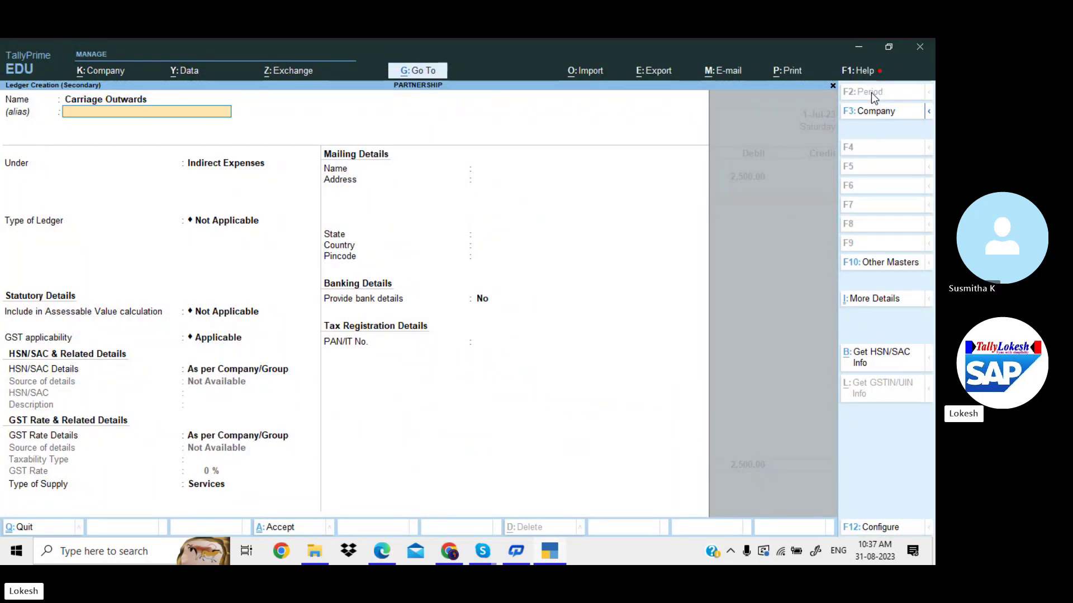
pyautogui.press('Return')
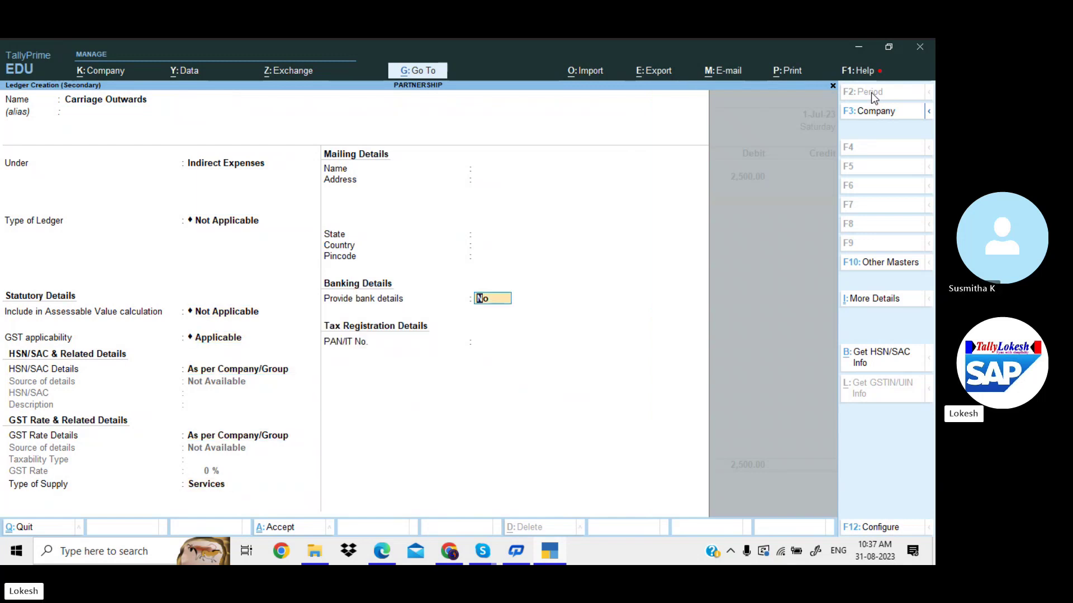
pyautogui.press('Return')
pyautogui.press('Return')
pyautogui.press('Return')
pyautogui.hotkey('alt', 'Tab')
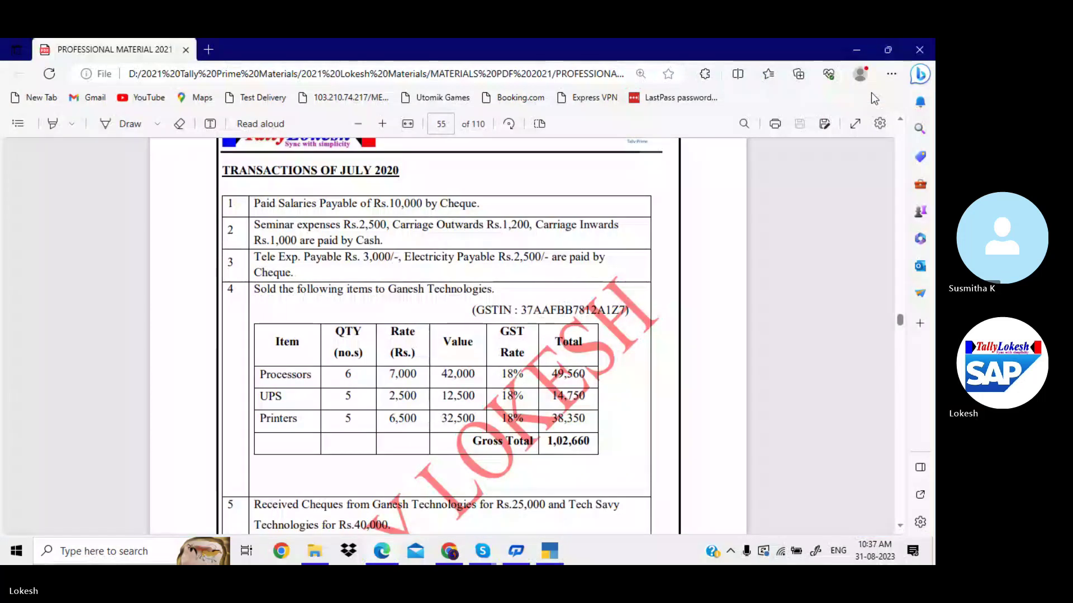
pyautogui.hotkey('alt', 'Tab')
pyautogui.write('1200')
pyautogui.press('Return')
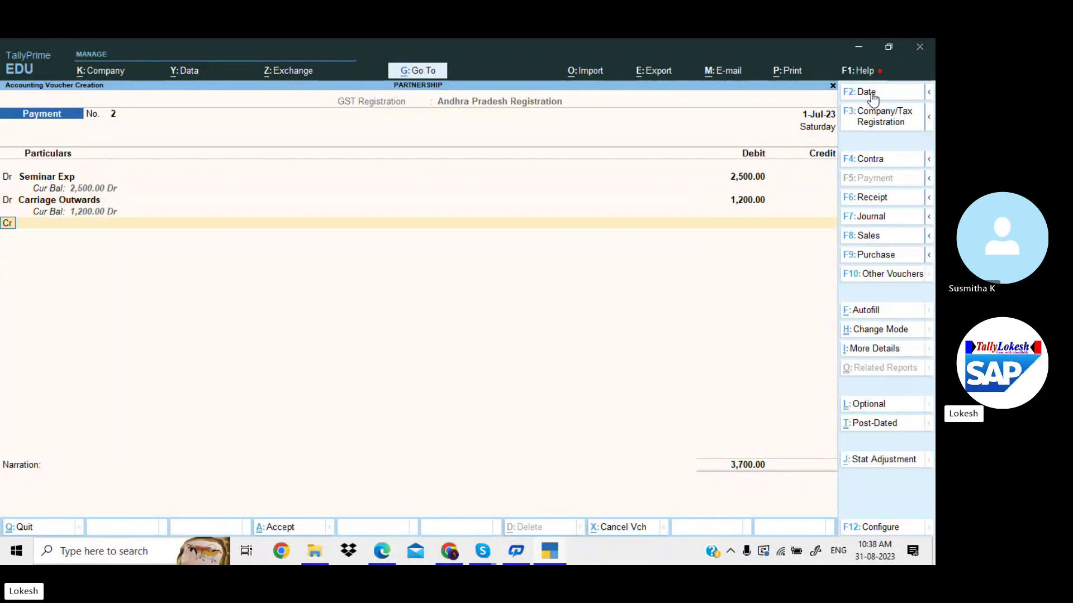
pyautogui.hotkey('alt', 'c')
# Create a Carriage Inwards ledger under Direct Expenses and debit it 1,000.
pyautogui.hotkey('alt', 'Tab')
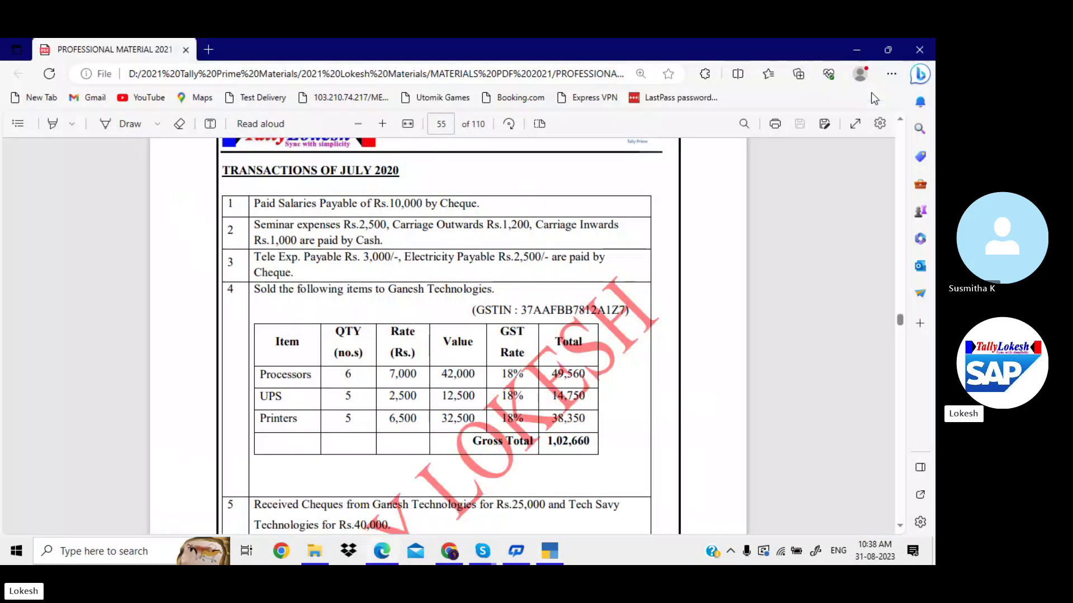
pyautogui.hotkey('alt', 'Tab')
pyautogui.write('Carr')
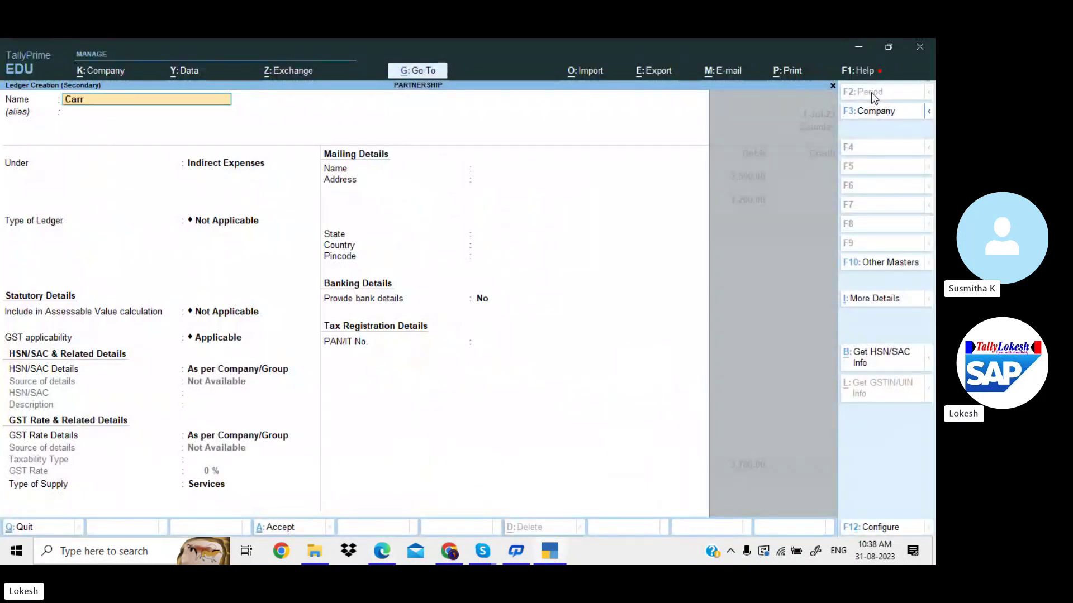
pyautogui.write('iage inwards')
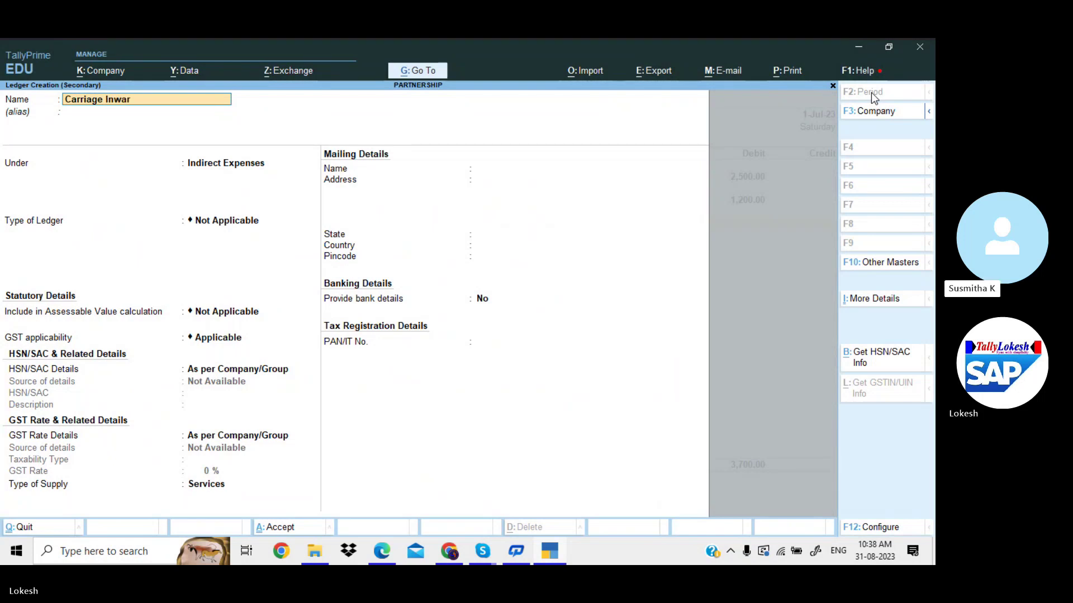
pyautogui.press('Return')
pyautogui.press('Return')
pyautogui.write('dir')
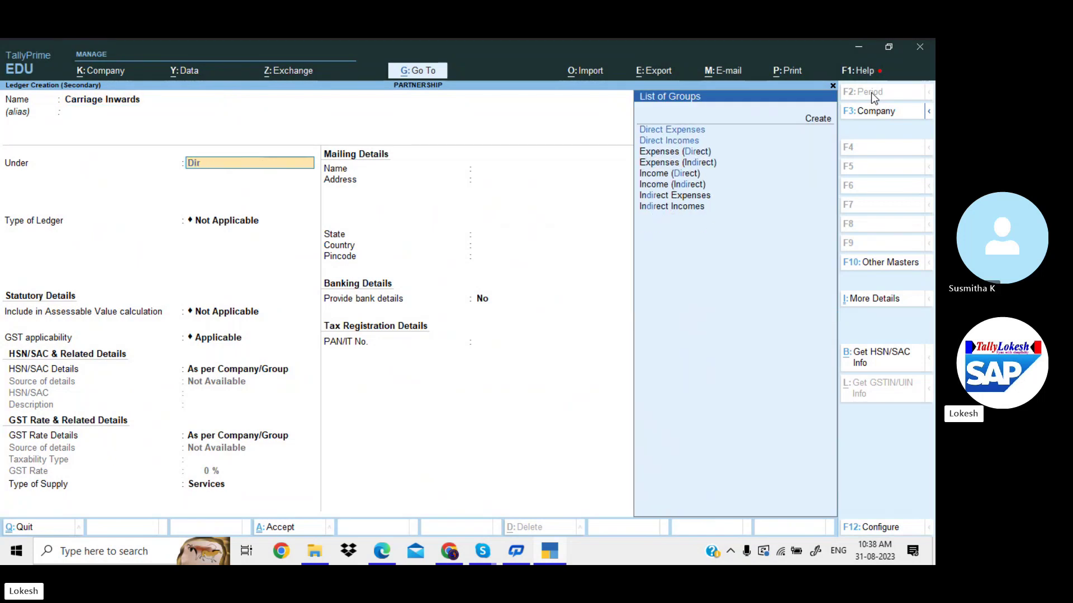
pyautogui.press('Return')
pyautogui.press('Return')
pyautogui.press('Return')
pyautogui.press('Return')
pyautogui.press('Return')
pyautogui.press('Return')
pyautogui.press('Return')
pyautogui.press('Return')
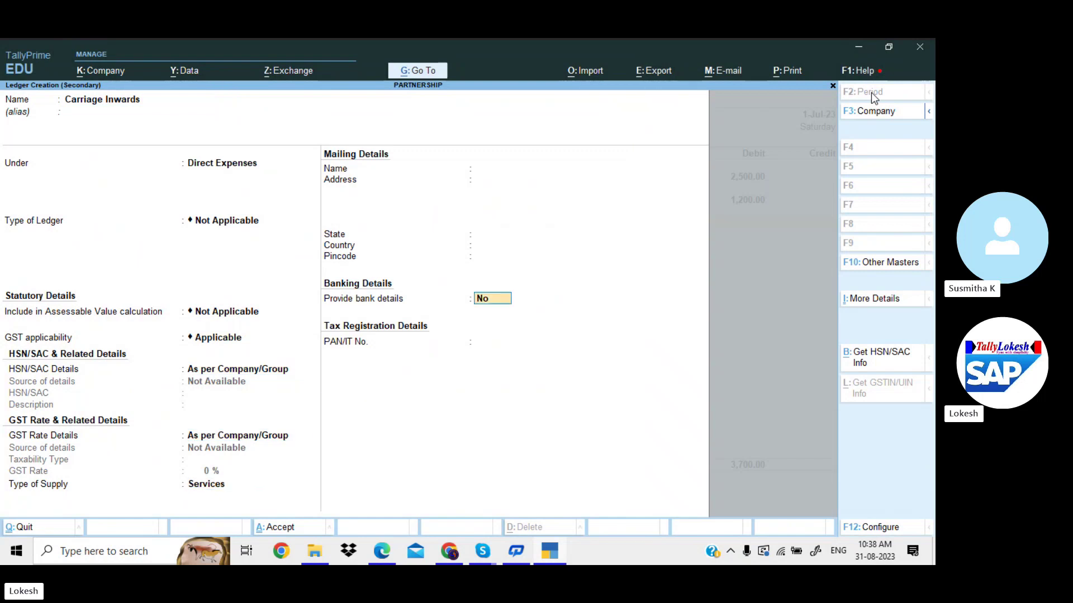
pyautogui.press('Return')
pyautogui.press('Return')
pyautogui.hotkey('alt', 'Tab')
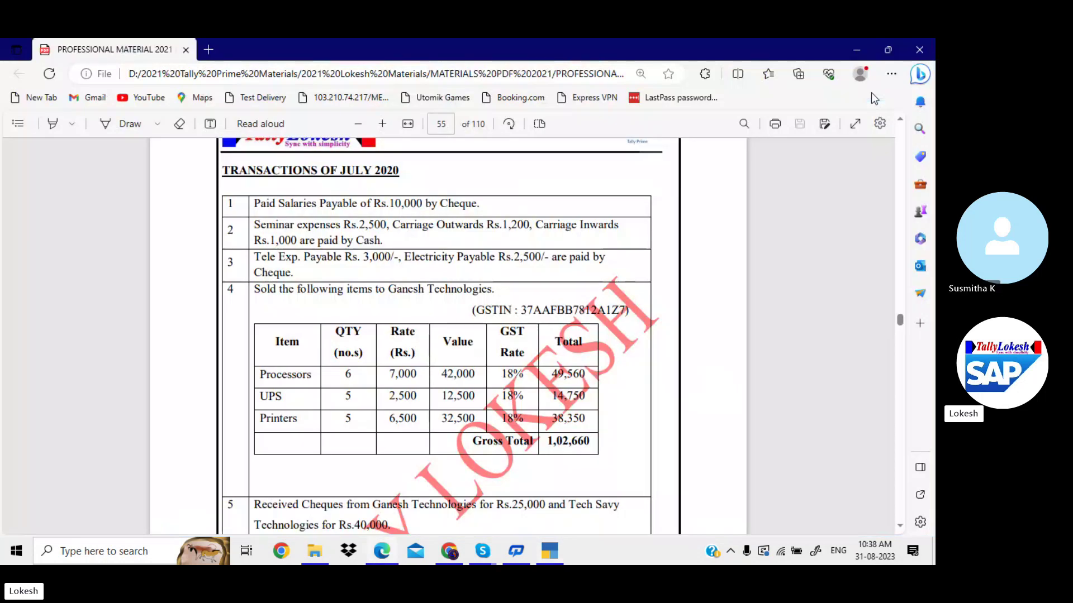
pyautogui.hotkey('alt', 'Tab')
pyautogui.write('1000')
pyautogui.press('Return')
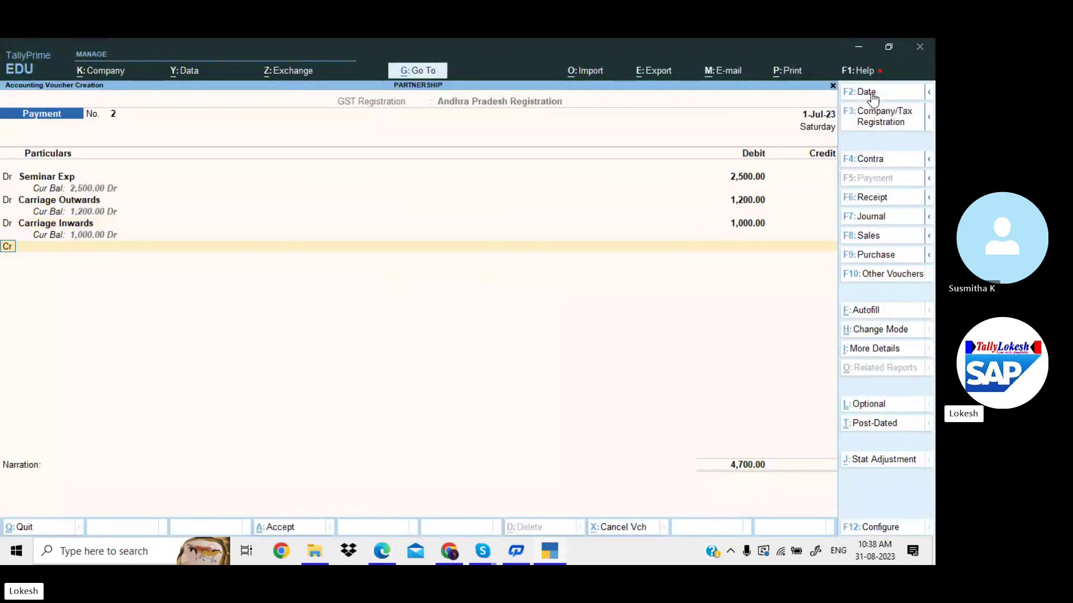
pyautogui.hotkey('alt', 'Tab')
pyautogui.hotkey('alt', 'Tab')
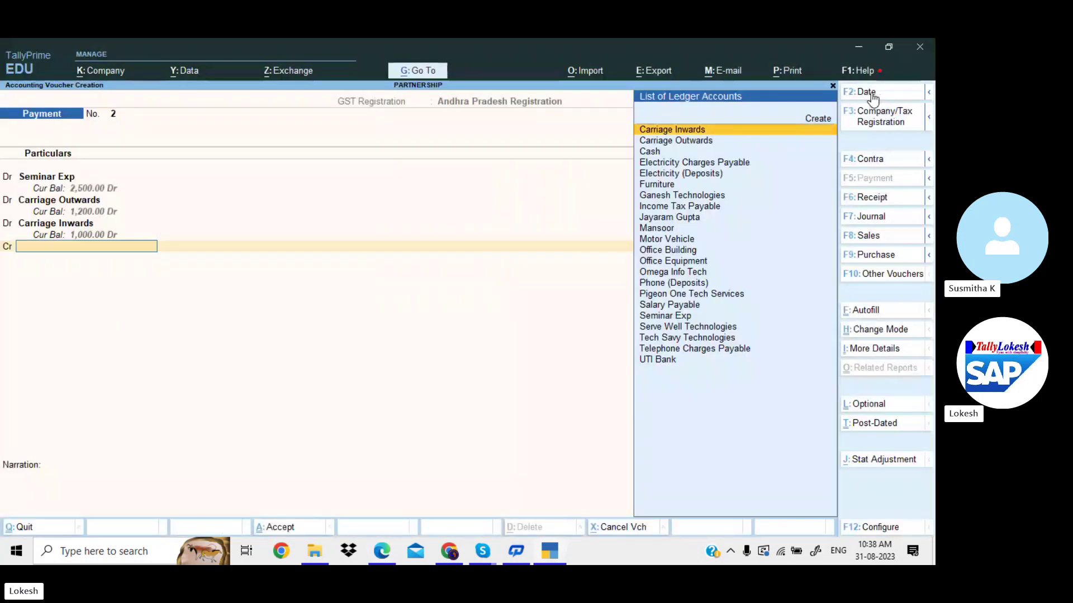
# Credit Cash 4,700 and save Payment voucher No. 2.
pyautogui.write('Ca')
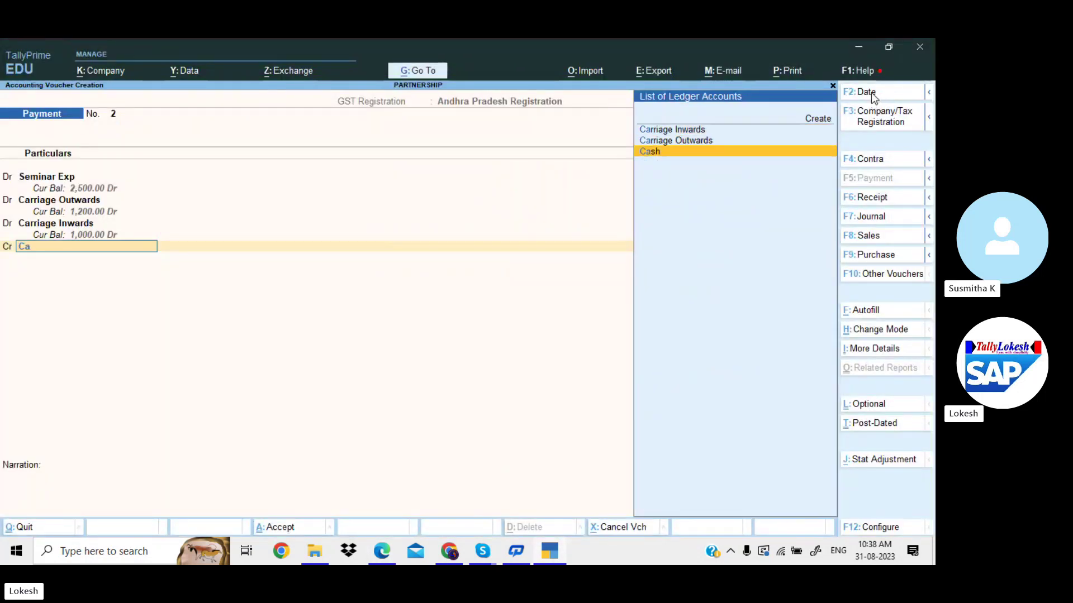
pyautogui.press('Return')
pyautogui.press('Return')
pyautogui.press('Return')
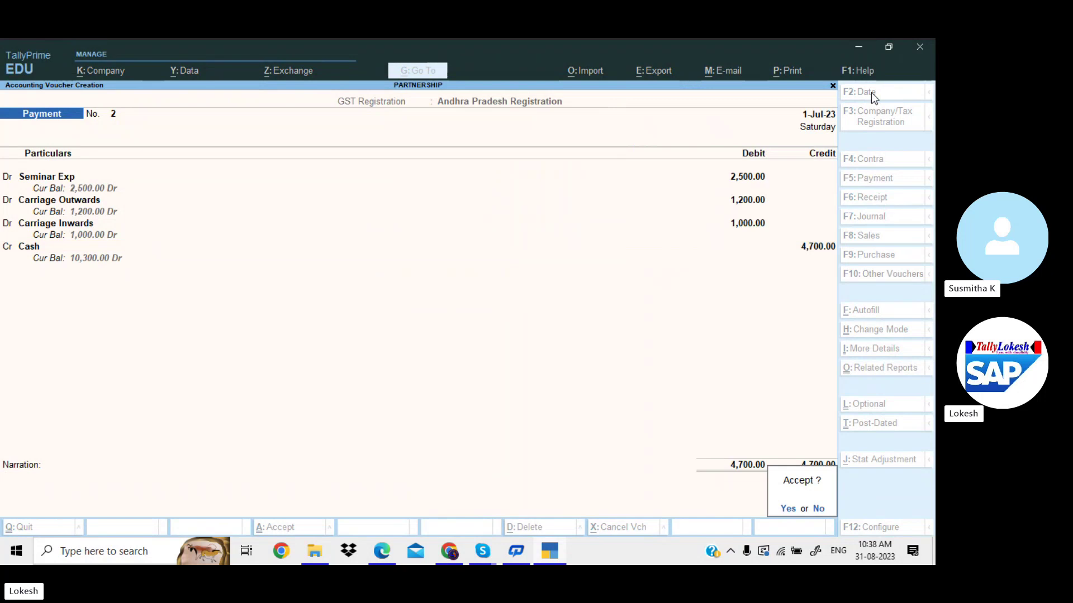
pyautogui.press('Return')
pyautogui.hotkey('alt', 'Tab')
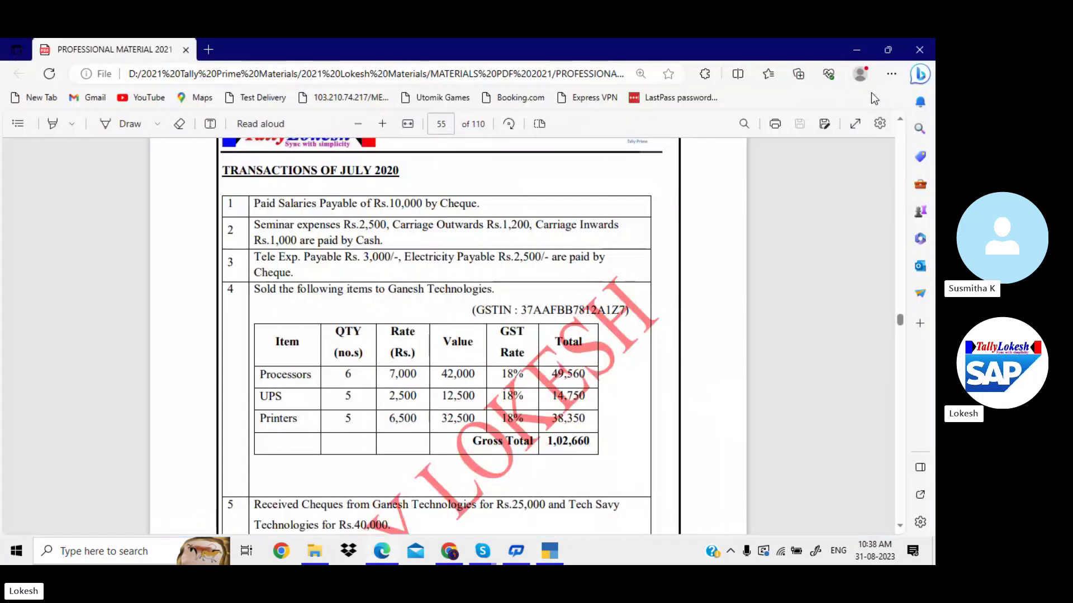
# Debit Telephone Charges Payable 3,000 in Payment No. 3.
pyautogui.hotkey('alt', 'Tab')
pyautogui.write('Te')
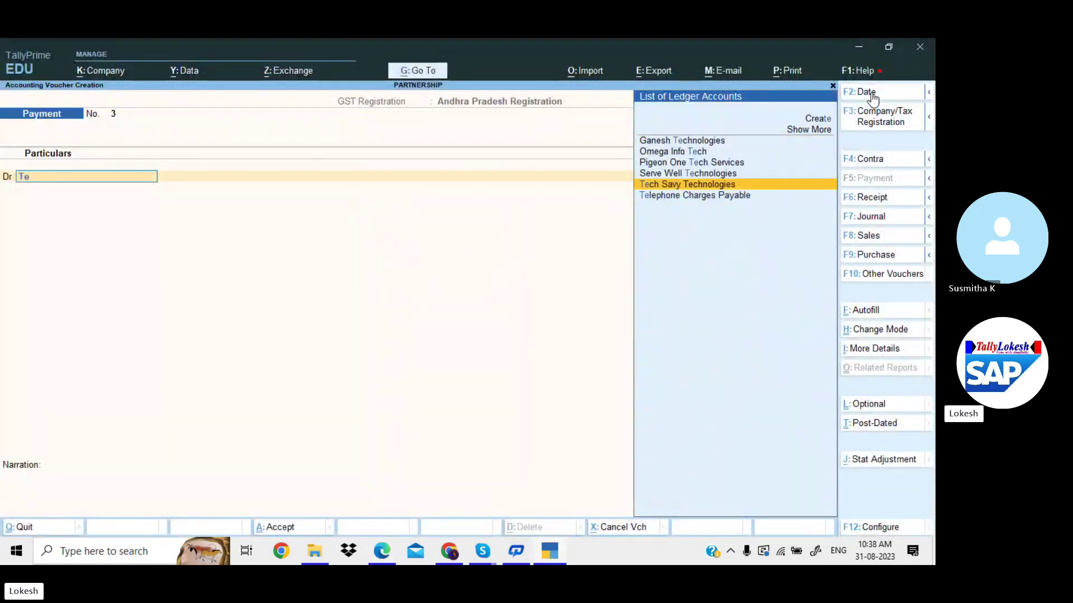
pyautogui.press('Down')
pyautogui.press('Return')
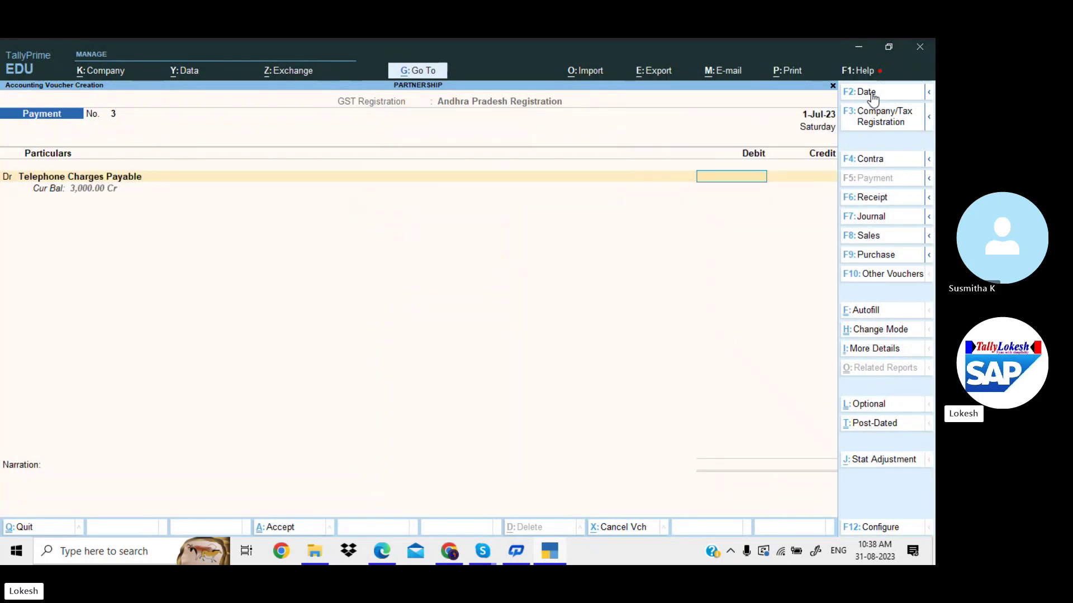
pyautogui.write('3000')
pyautogui.press('Return')
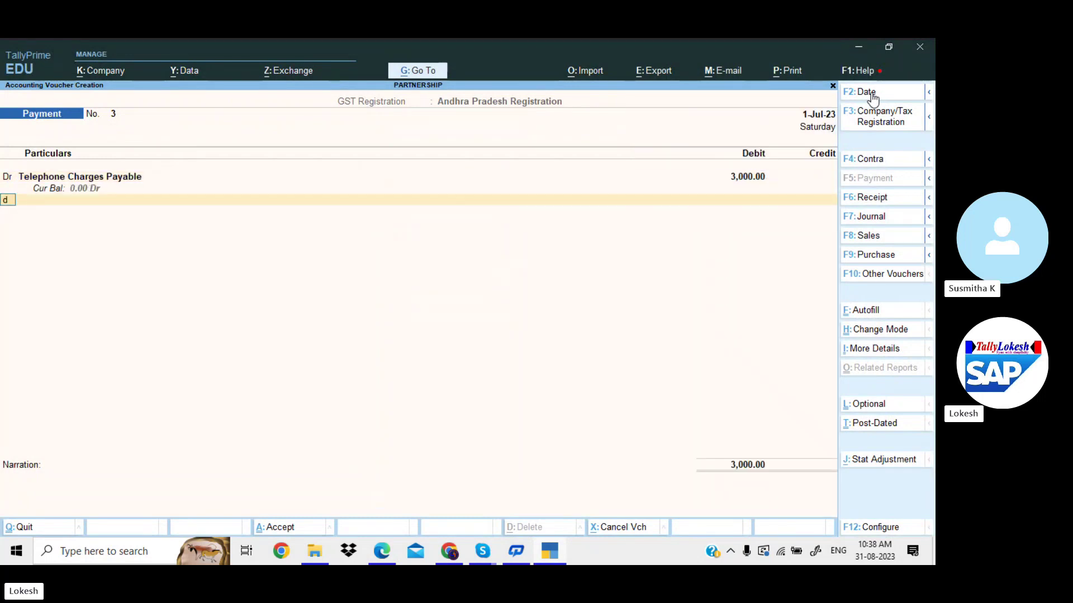
pyautogui.write('d')
pyautogui.press('Return')
# Debit Electricity Charges Payable 2,500.
pyautogui.hotkey('alt', 'Tab')
pyautogui.hotkey('alt', 'Tab')
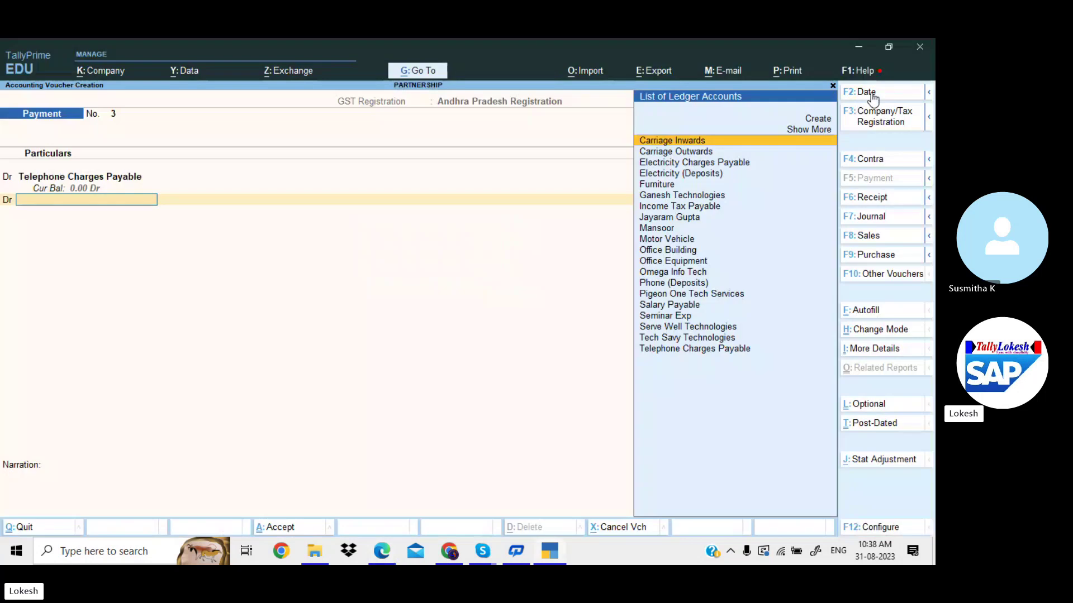
pyautogui.write('el')
pyautogui.press('Return')
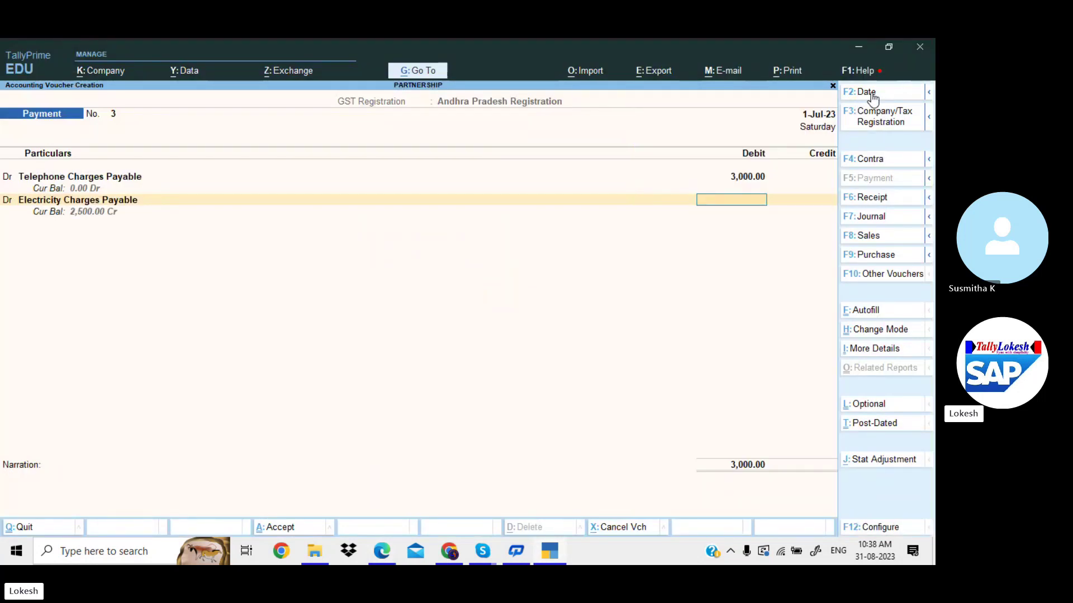
pyautogui.write('2500')
pyautogui.press('Return')
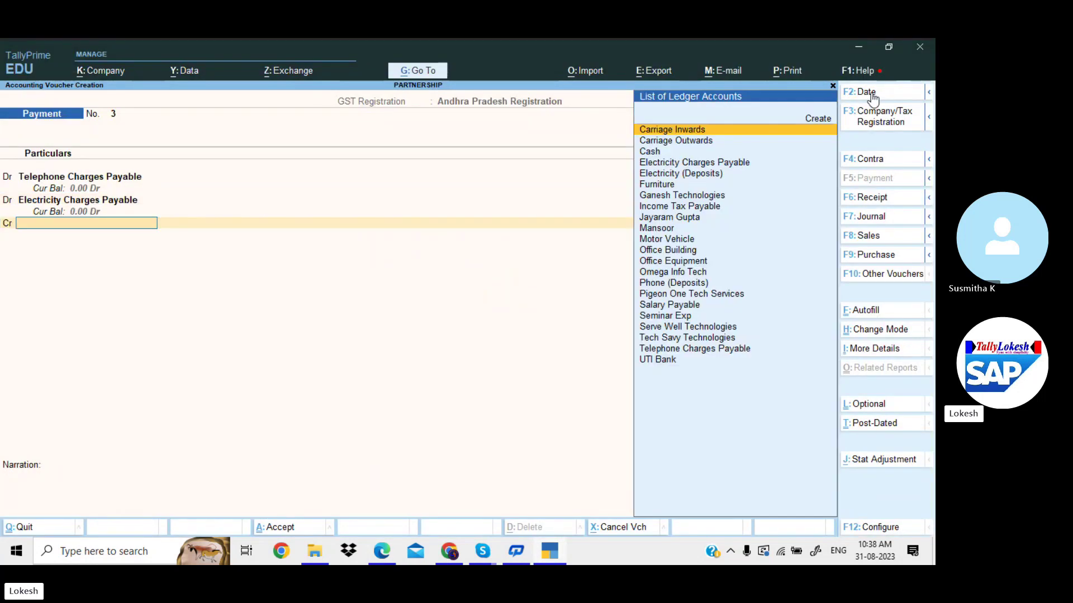
# Credit UTI Bank 5,500 and save Payment voucher No. 3.
pyautogui.write('u')
pyautogui.click(871, 91)
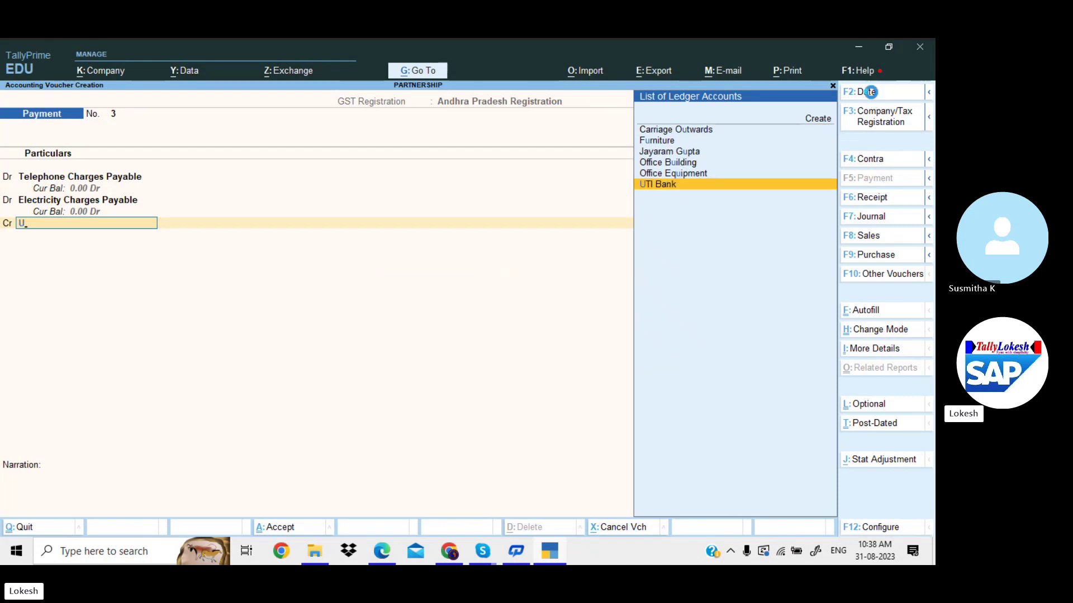
pyautogui.press('Return')
pyautogui.press('Return')
pyautogui.press('Return')
pyautogui.press('Return')
pyautogui.press('Return')
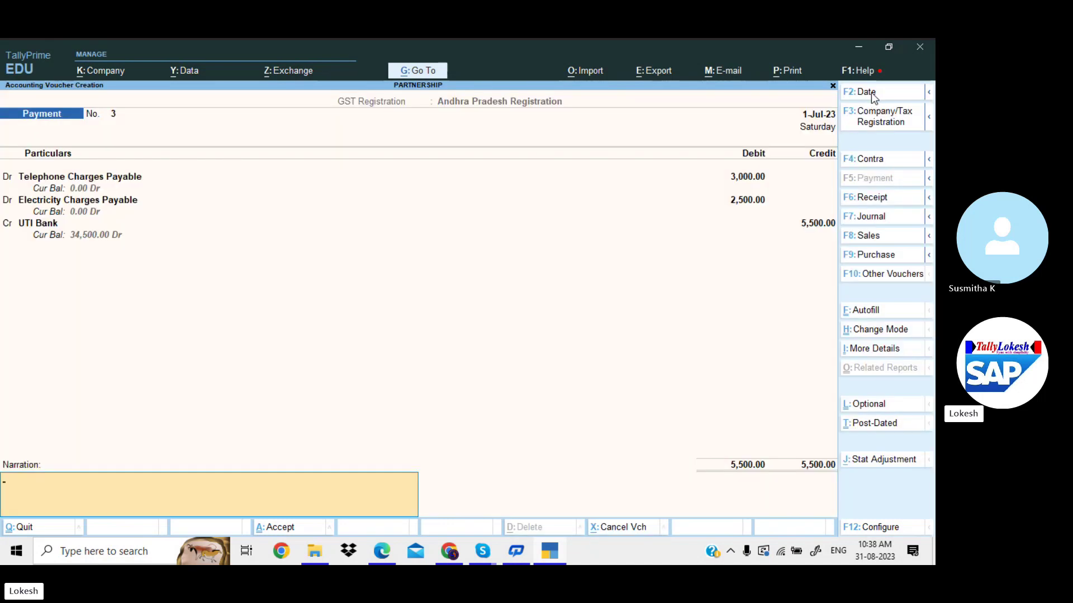
pyautogui.press('Return')
pyautogui.press('Return')
pyautogui.hotkey('alt', 'Tab')
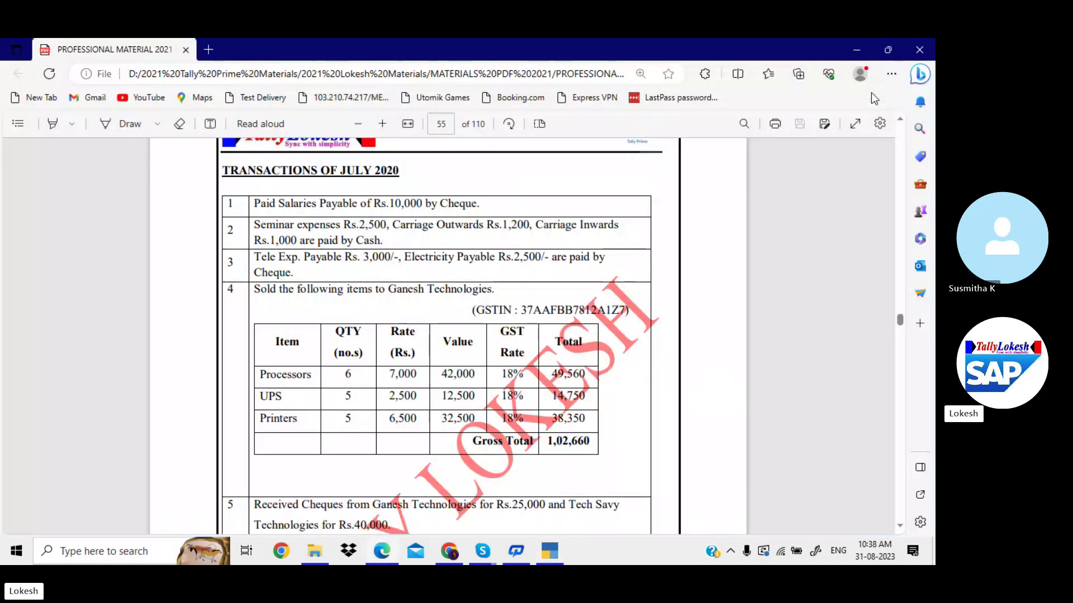
pyautogui.press('Down')
pyautogui.press('Down')
pyautogui.press('Down')
pyautogui.press('Down')
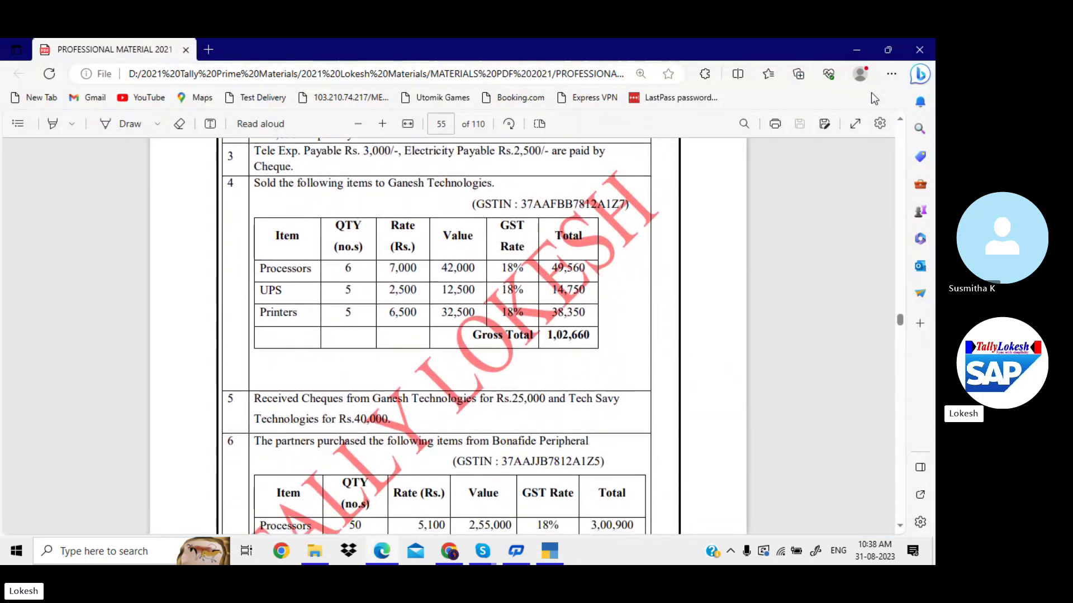
pyautogui.hotkey('alt', 'Tab')
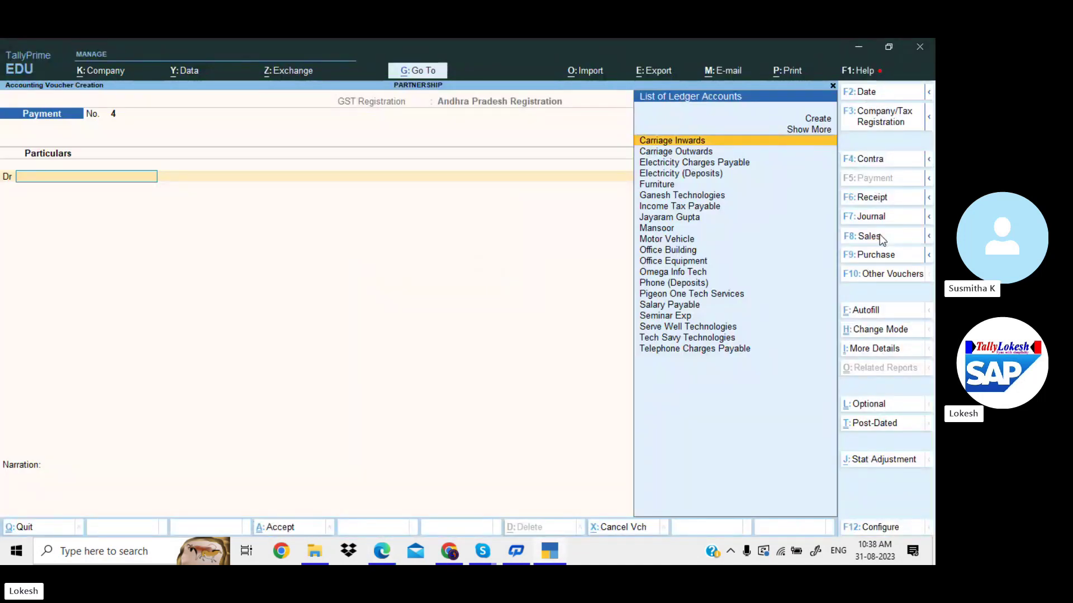
# Start a Sales voucher with Ganesh Technologies as the party.
pyautogui.click(879, 238)
pyautogui.press('Down')
pyautogui.press('Return')
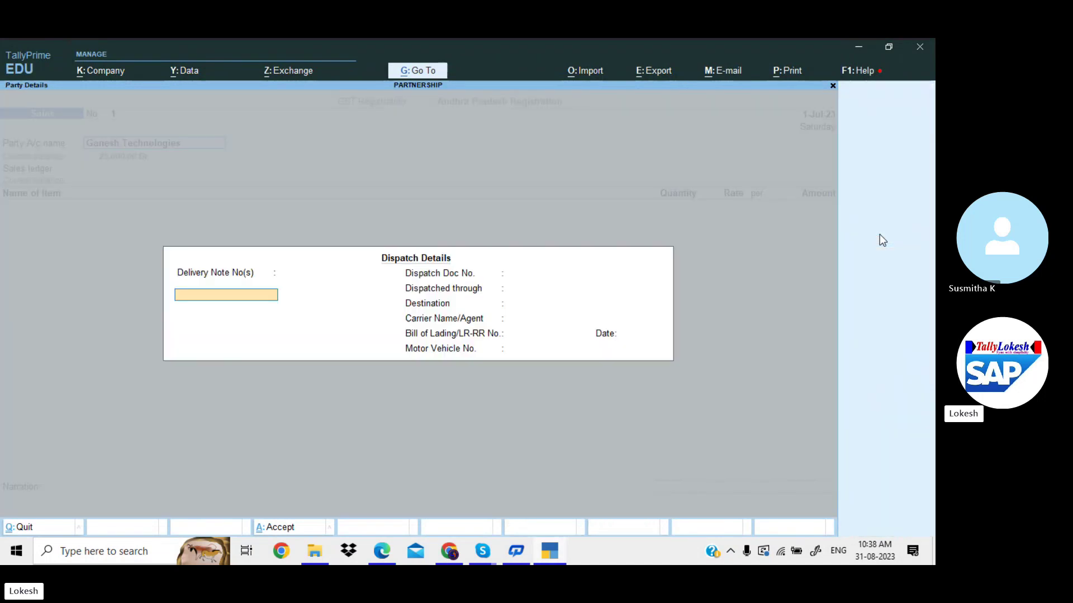
pyautogui.press('Return')
pyautogui.press('Return')
pyautogui.press('Return')
pyautogui.press('Return')
pyautogui.press('Return')
pyautogui.press('Return')
pyautogui.press('Return')
pyautogui.press('Return')
pyautogui.press('Return')
pyautogui.press('Return')
pyautogui.press('Return')
pyautogui.press('Return')
pyautogui.press('Return')
pyautogui.press('Return')
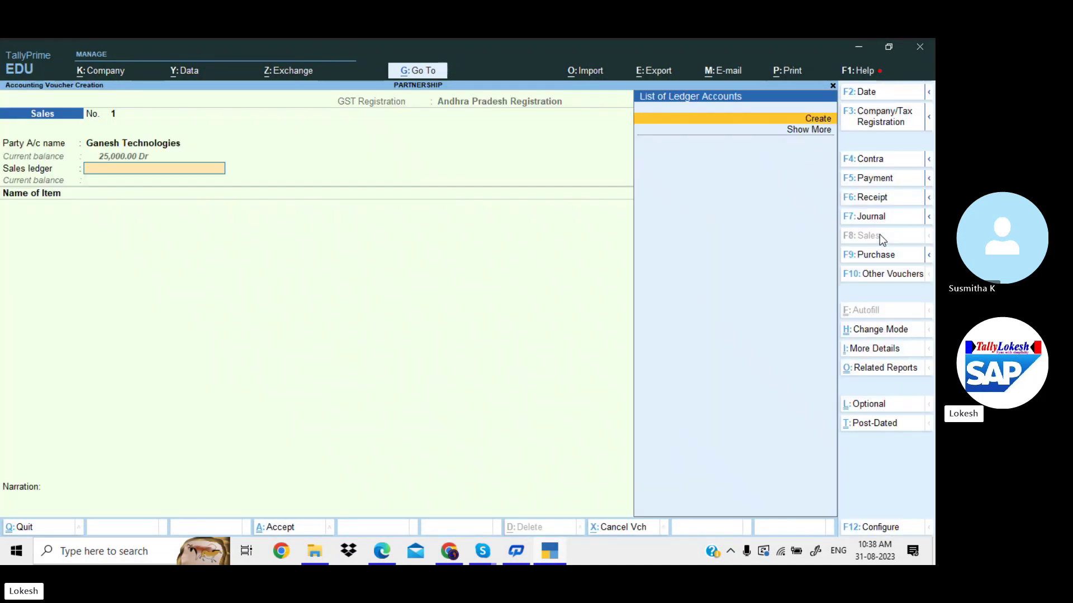
# Create a Sales ledger under Sales Accounts with Goods as the supply type.
pyautogui.press('Return')
pyautogui.write('S')
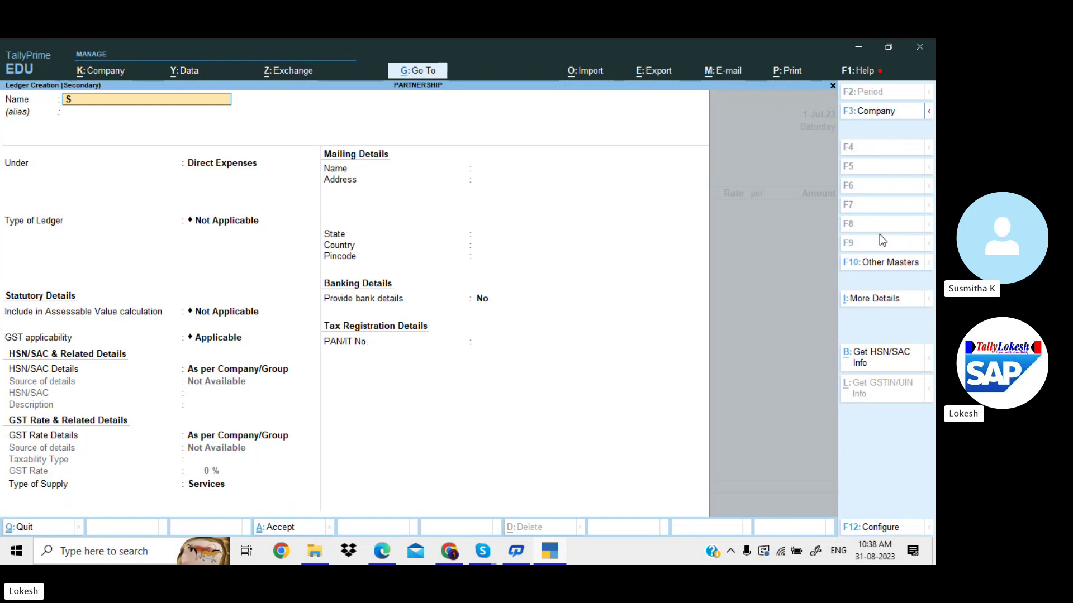
pyautogui.write('ales')
pyautogui.press('Return')
pyautogui.write('sa')
pyautogui.press('Return')
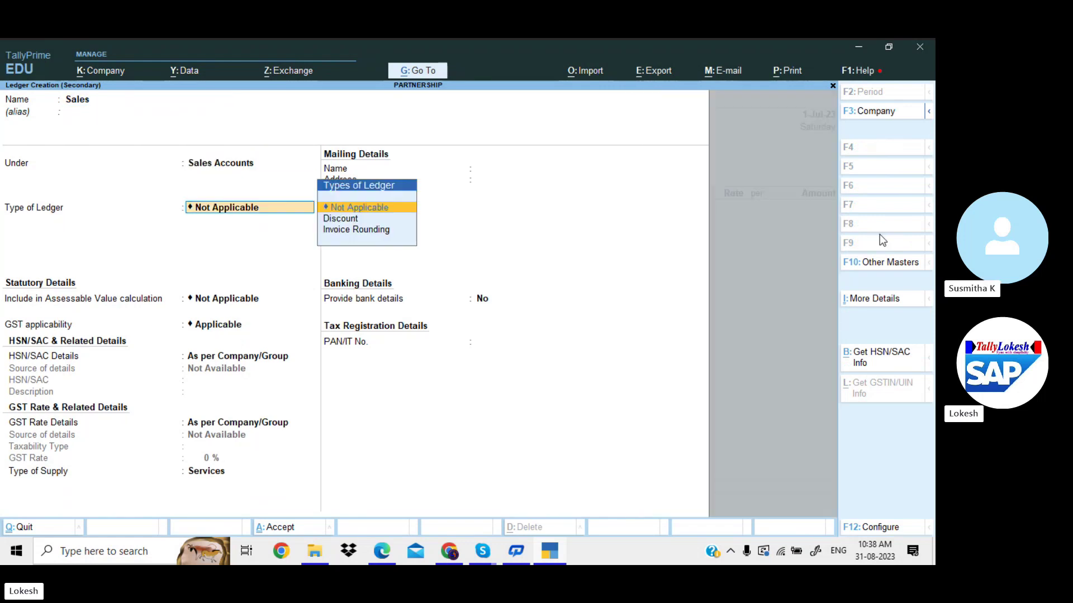
pyautogui.press('Return')
pyautogui.press('Return')
pyautogui.press('Return')
pyautogui.press('Return')
pyautogui.press('Return')
pyautogui.press('Return')
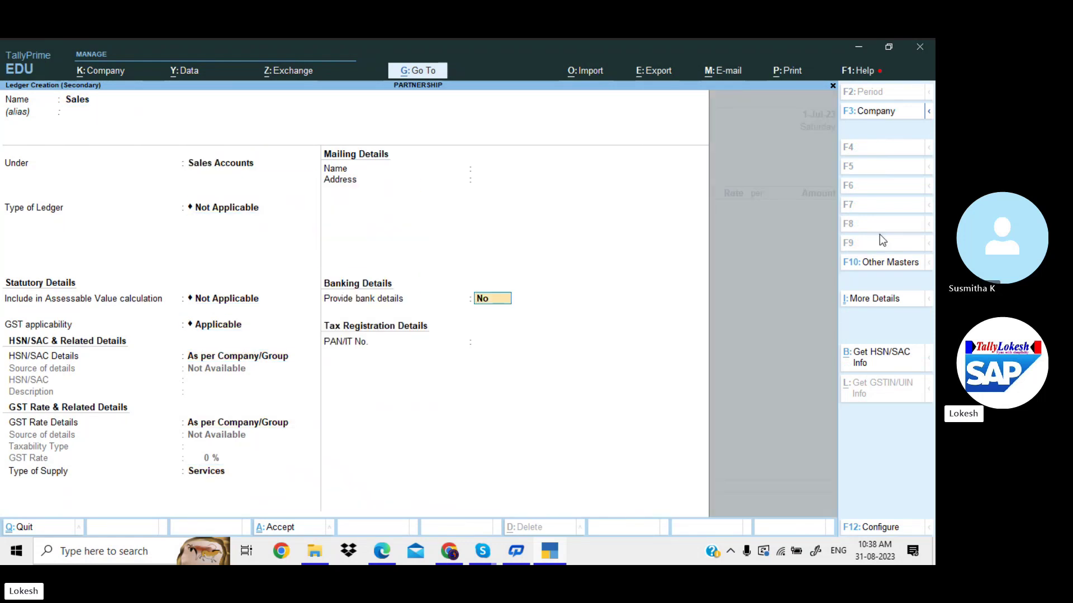
pyautogui.press('BackSpace')
pyautogui.press('Up')
pyautogui.press('Return')
pyautogui.press('Return')
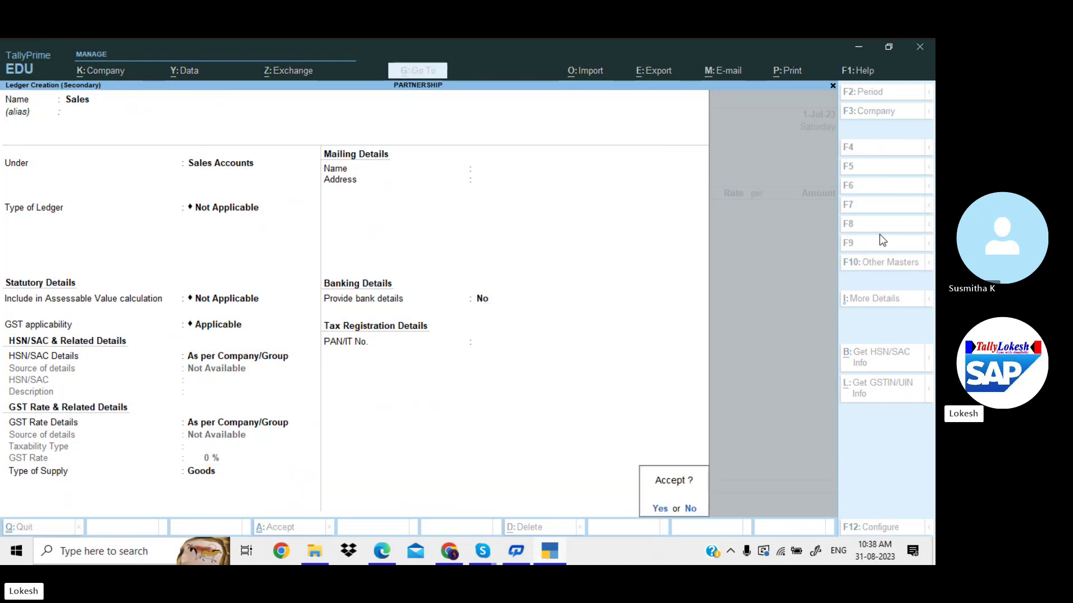
pyautogui.press('Return')
pyautogui.hotkey('alt', 'Tab')
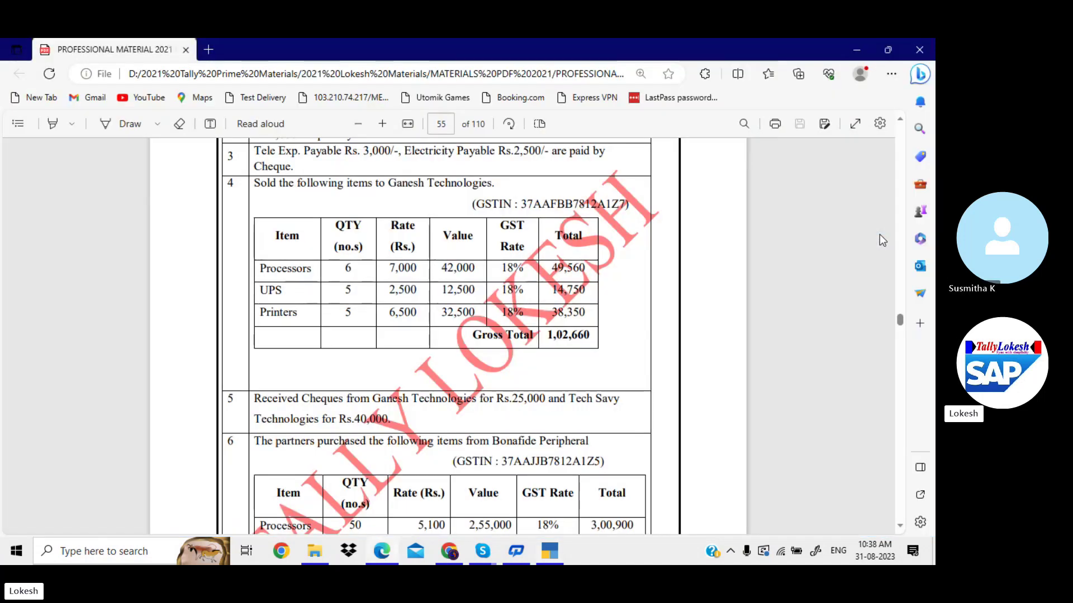
pyautogui.hotkey('alt', 'Tab')
# Add 6 Processors at 7,000 each to the Sales voucher.
pyautogui.write('pr')
pyautogui.press('Down')
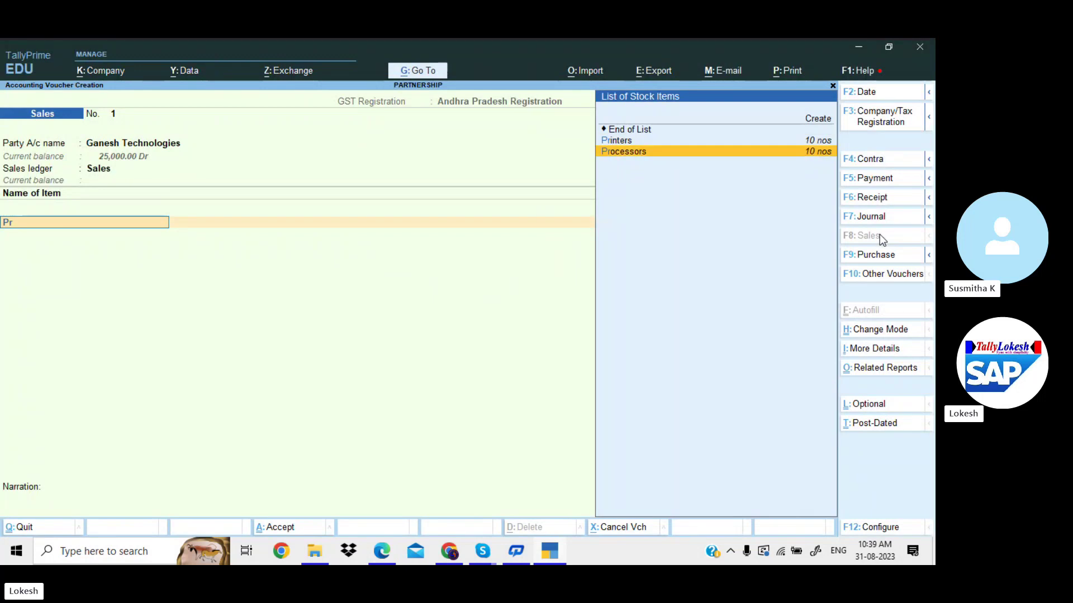
pyautogui.press('Return')
pyautogui.hotkey('alt', 'Tab')
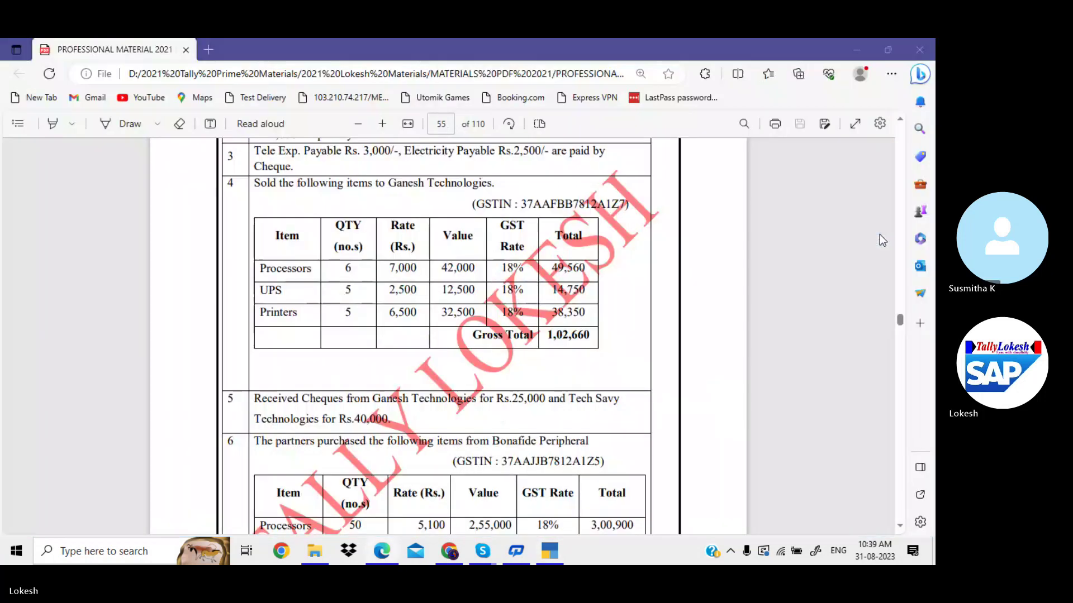
pyautogui.hotkey('alt', 'Tab')
pyautogui.write('6')
pyautogui.press('Return')
pyautogui.write('7000')
pyautogui.press('Return')
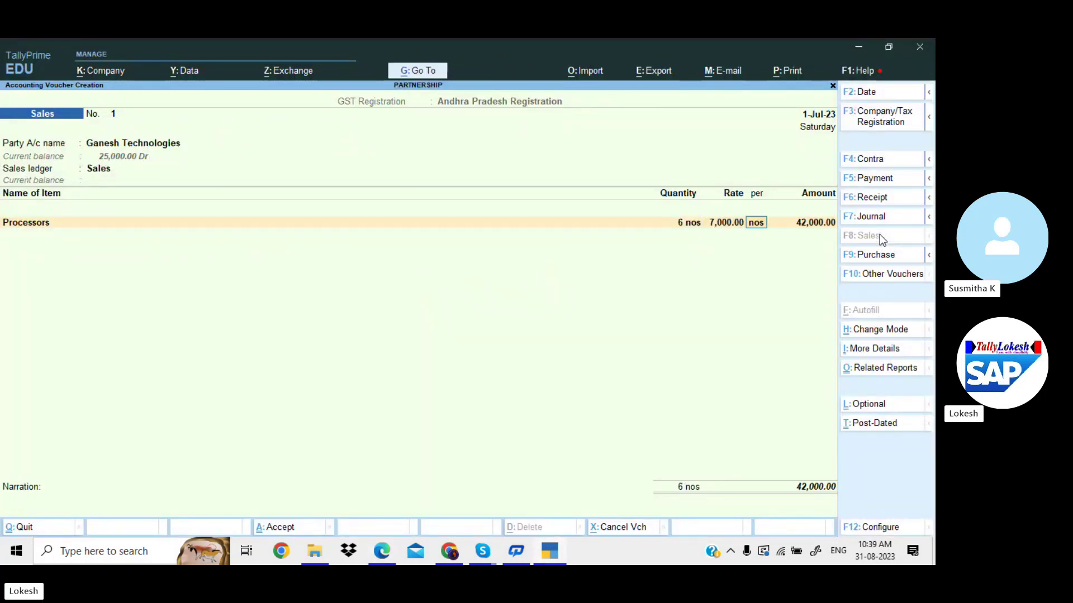
pyautogui.press('Return')
pyautogui.press('Return')
# Add 5 UPS at 2,500 each.
pyautogui.hotkey('alt', 'Tab')
pyautogui.hotkey('alt', 'Tab')
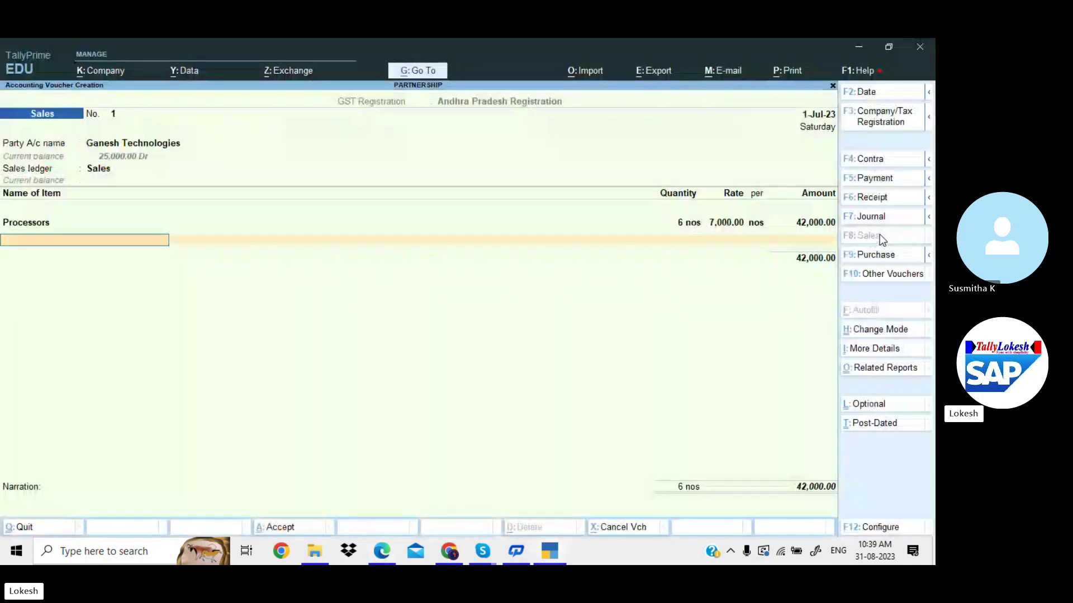
pyautogui.write('U')
pyautogui.press('Return')
pyautogui.hotkey('alt', 'Tab')
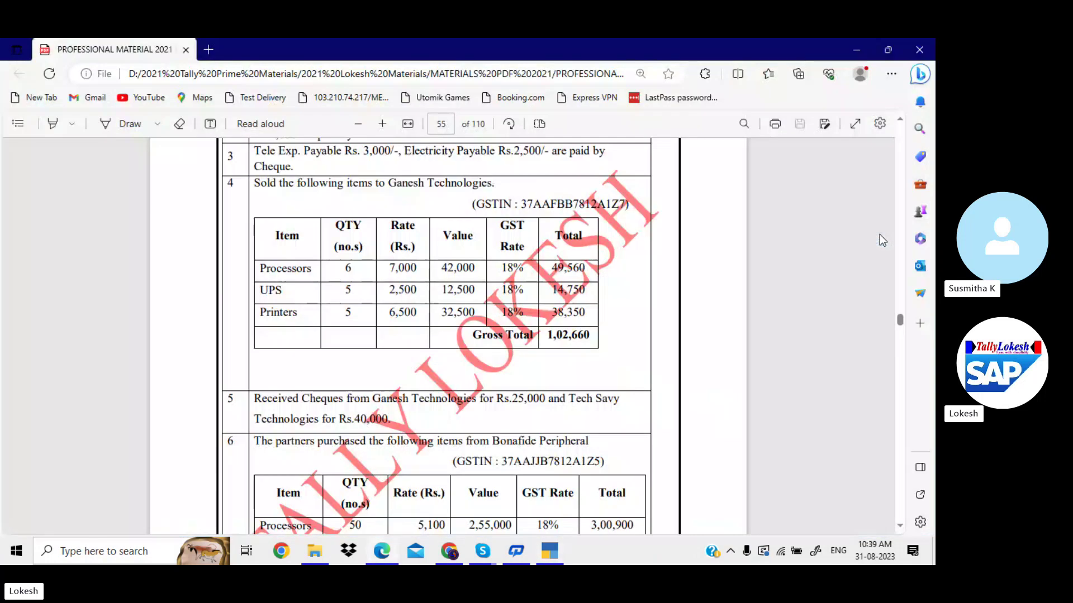
pyautogui.hotkey('alt', 'Tab')
pyautogui.write('5')
pyautogui.press('Return')
pyautogui.write('2500')
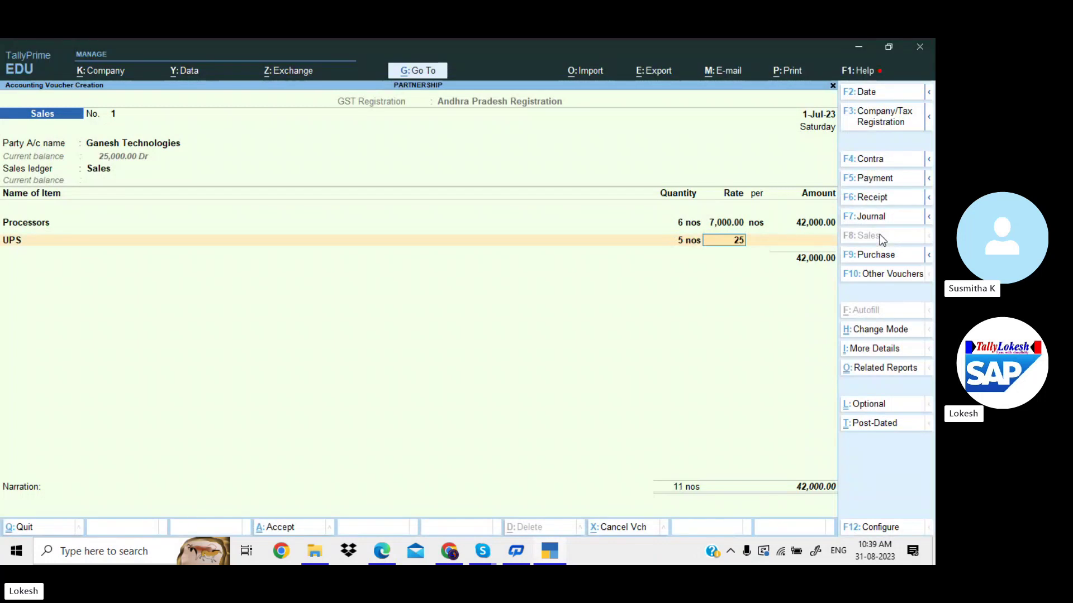
pyautogui.press('Return')
# Add 5 Printers at 6,500 each, bringing the total to 87,000.
pyautogui.press('Return')
pyautogui.press('Return')
pyautogui.hotkey('alt', 'Tab')
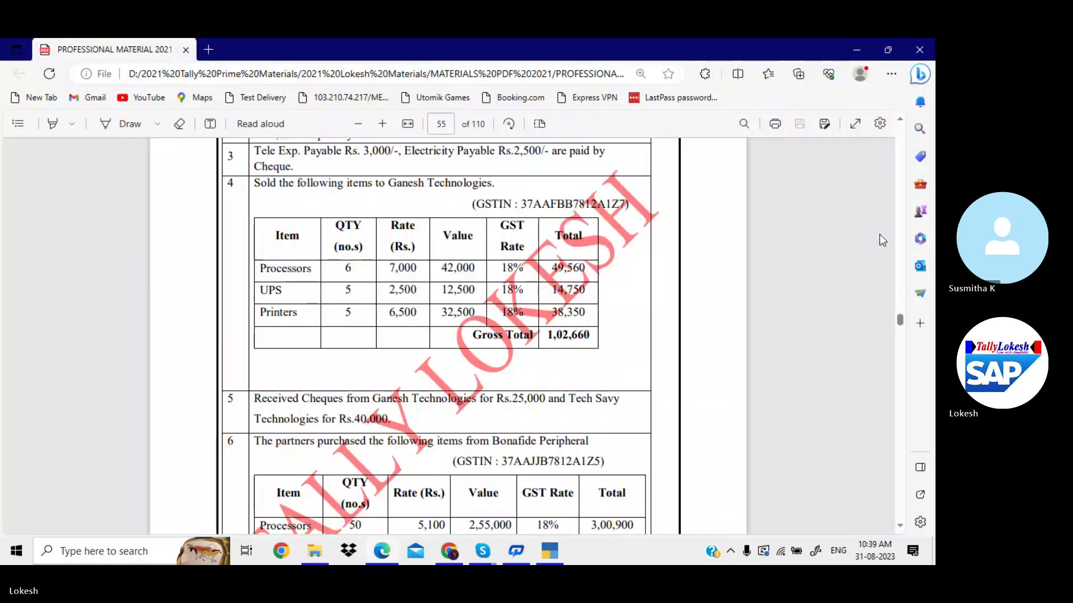
pyautogui.hotkey('alt', 'Tab')
pyautogui.write('Pr')
pyautogui.press('Return')
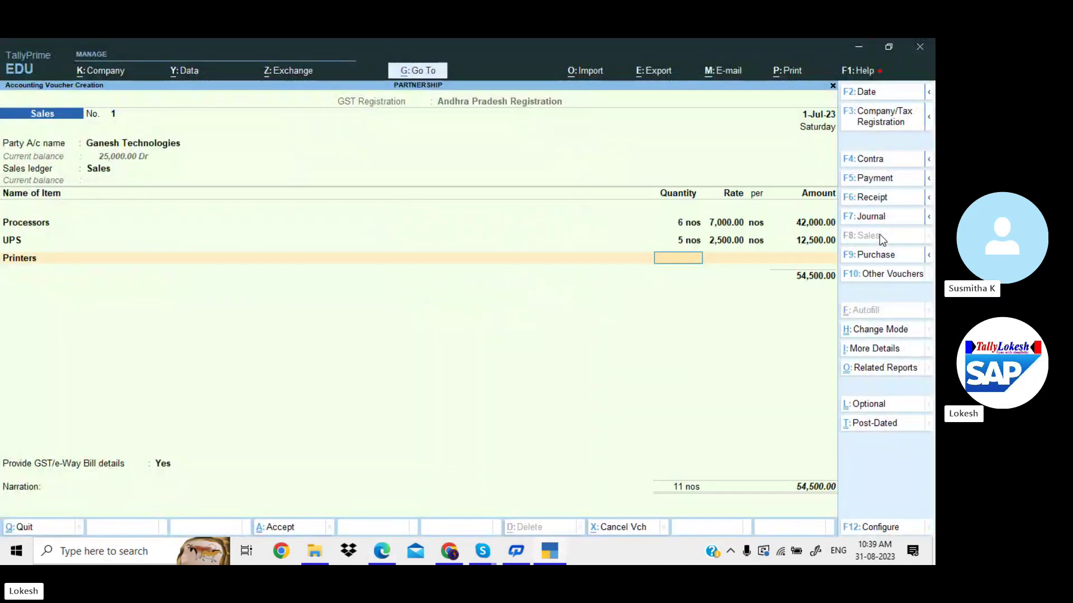
pyautogui.hotkey('alt', 'Tab')
pyautogui.hotkey('alt', 'Tab')
pyautogui.write('5')
pyautogui.press('Return')
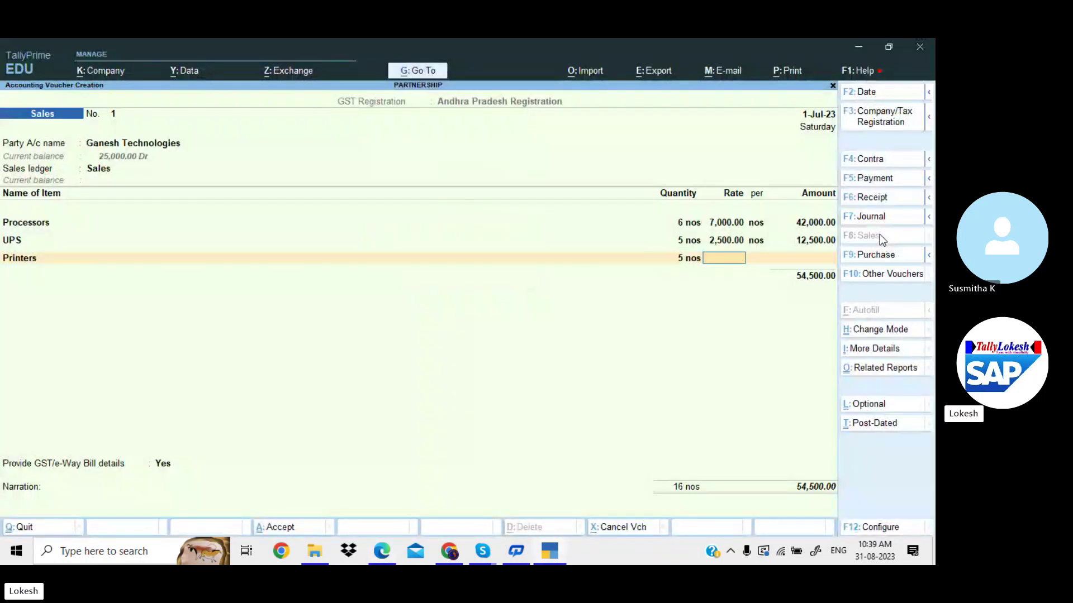
pyautogui.write('6500')
pyautogui.press('Return')
pyautogui.press('Return')
pyautogui.press('Return')
pyautogui.press('Return')
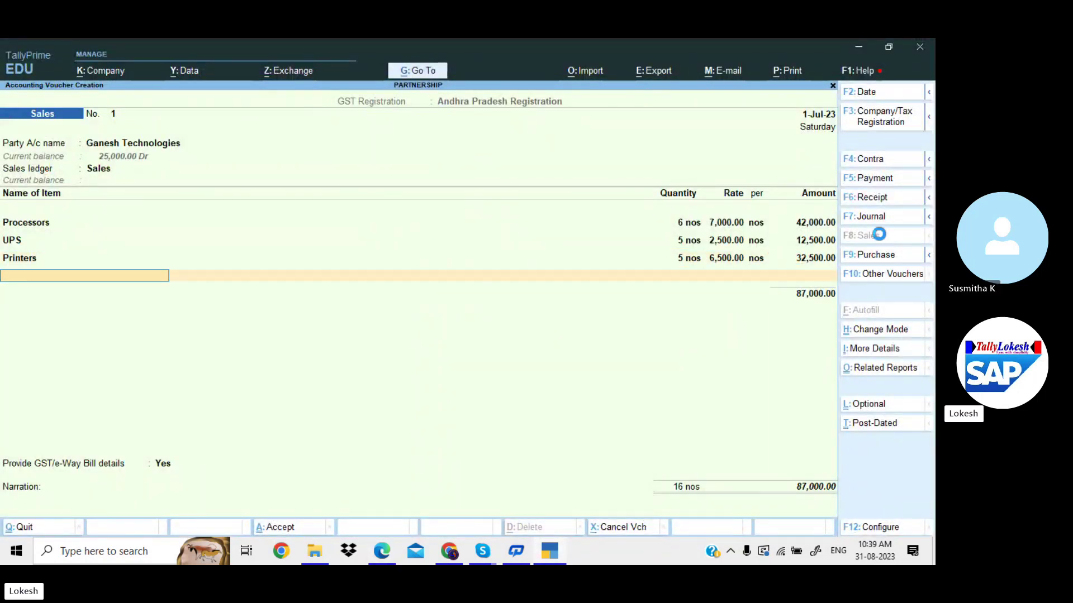
# Create a CGST ledger under Duties & Taxes with GST duty type and CGST tax type.
pyautogui.write('C')
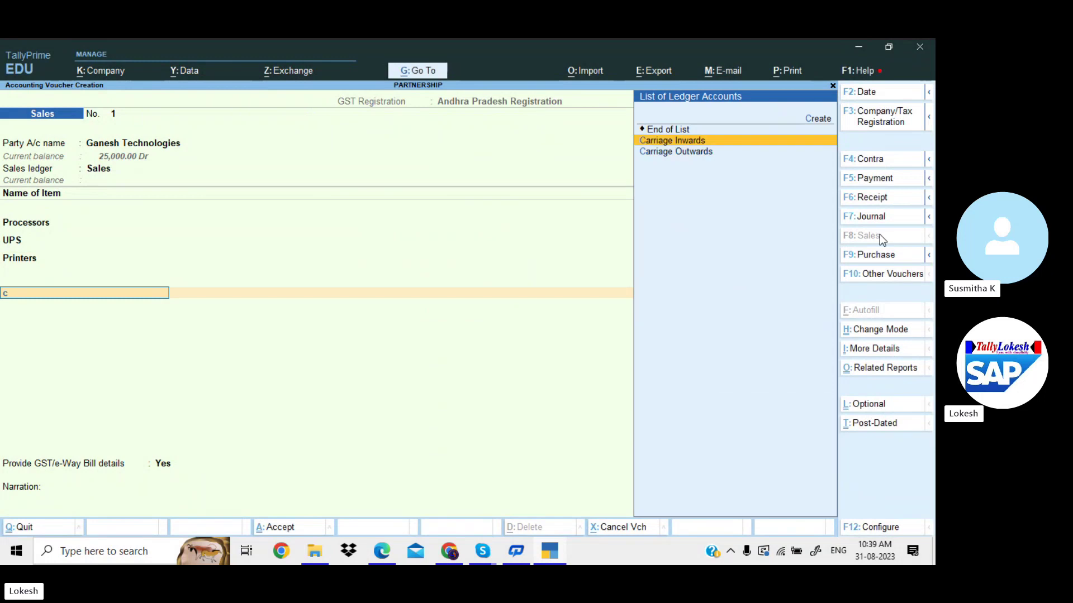
pyautogui.press('alt')
pyautogui.hotkey('alt', 'c')
pyautogui.write('CGST')
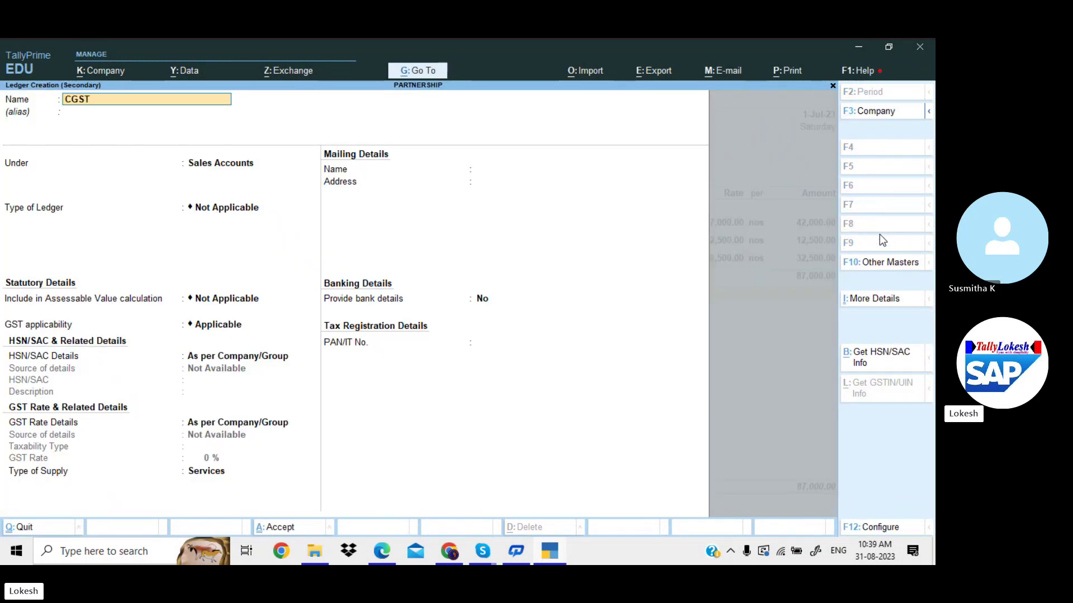
pyautogui.press('Return')
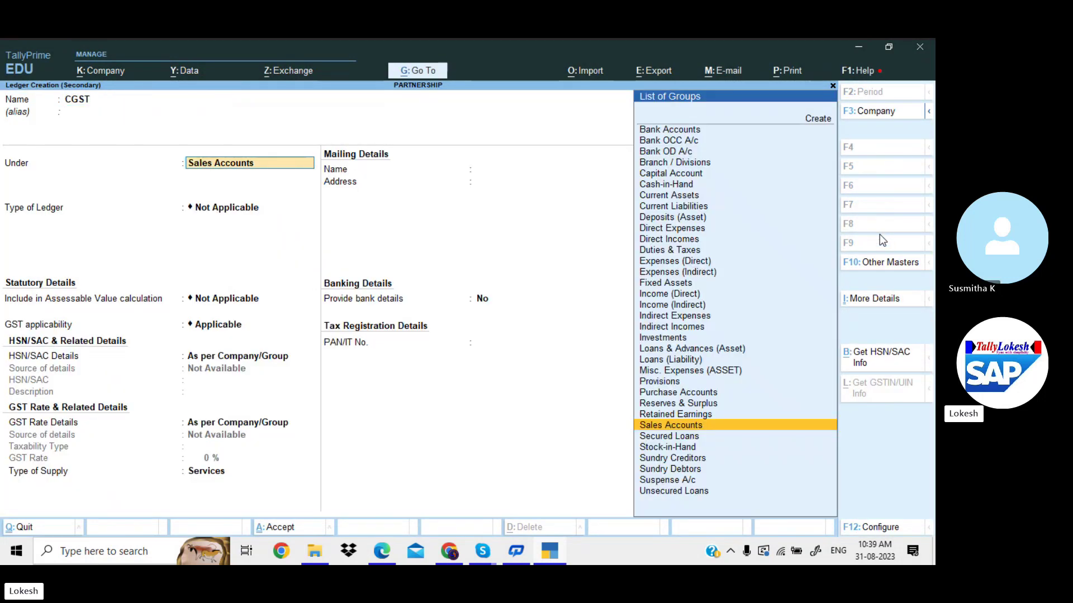
pyautogui.write('du')
pyautogui.press('Return')
pyautogui.press('Up')
pyautogui.press('Return')
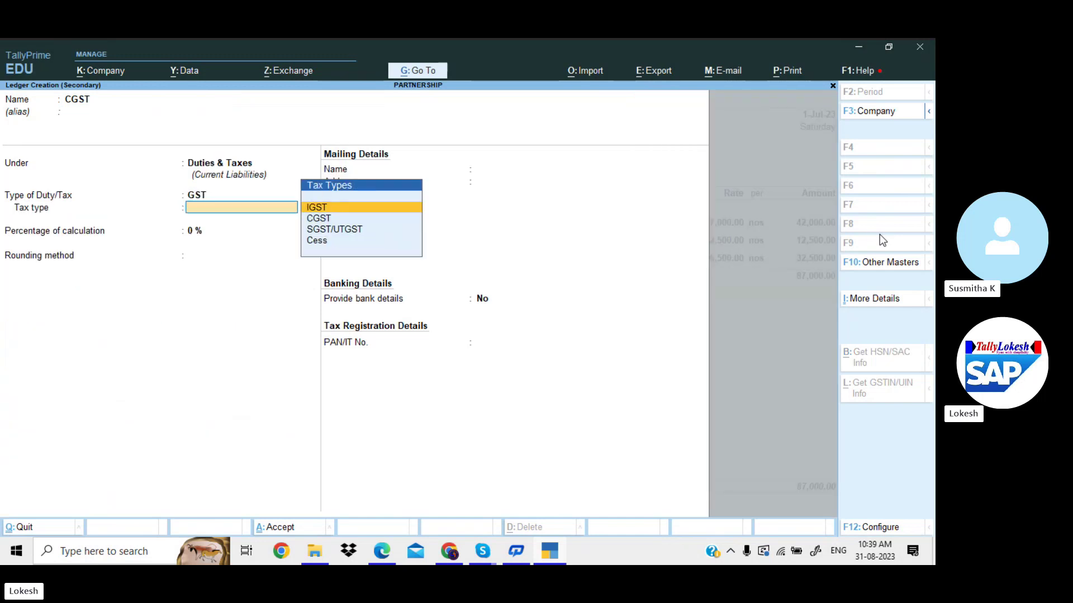
pyautogui.press('Down')
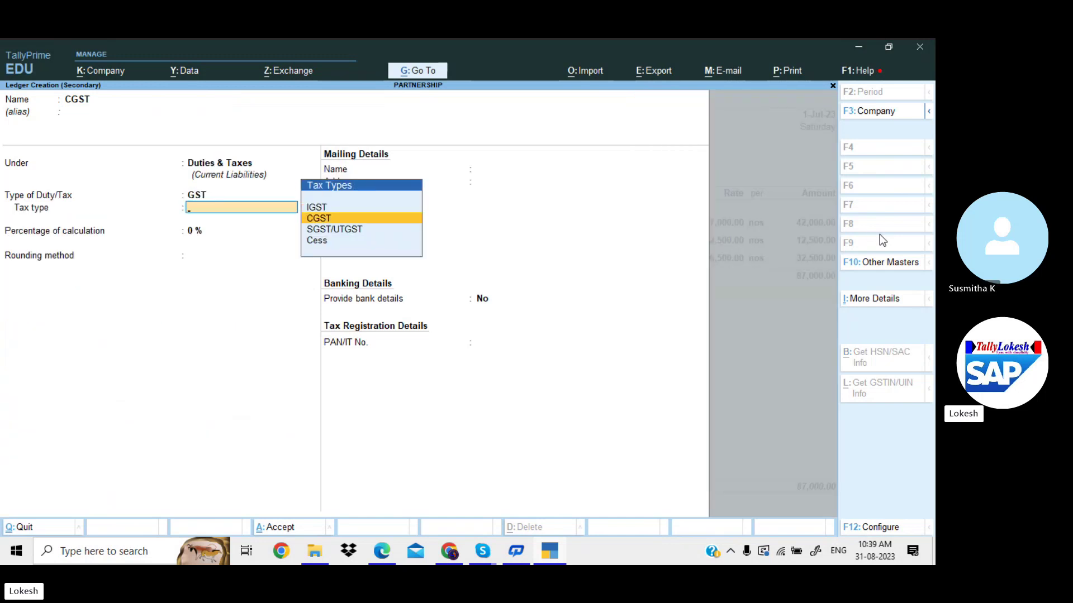
pyautogui.press('Return')
pyautogui.press('Return')
pyautogui.press('Return')
pyautogui.press('Return')
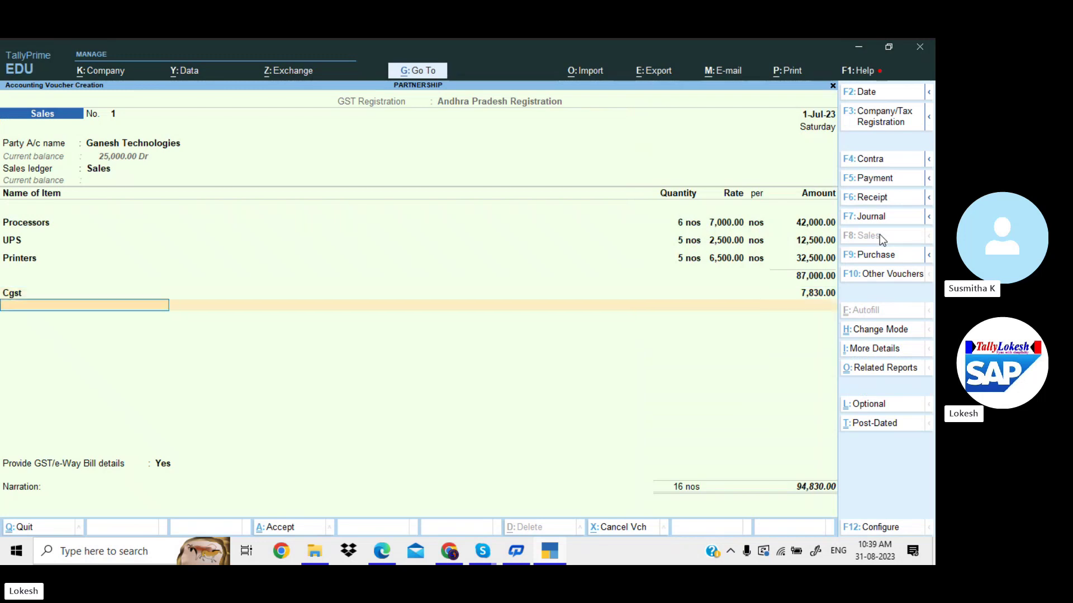
pyautogui.hotkey('alt', 'c')
# Set up the SGST ledger with GST duty type and SGST/UTGST tax type.
pyautogui.write('SGST')
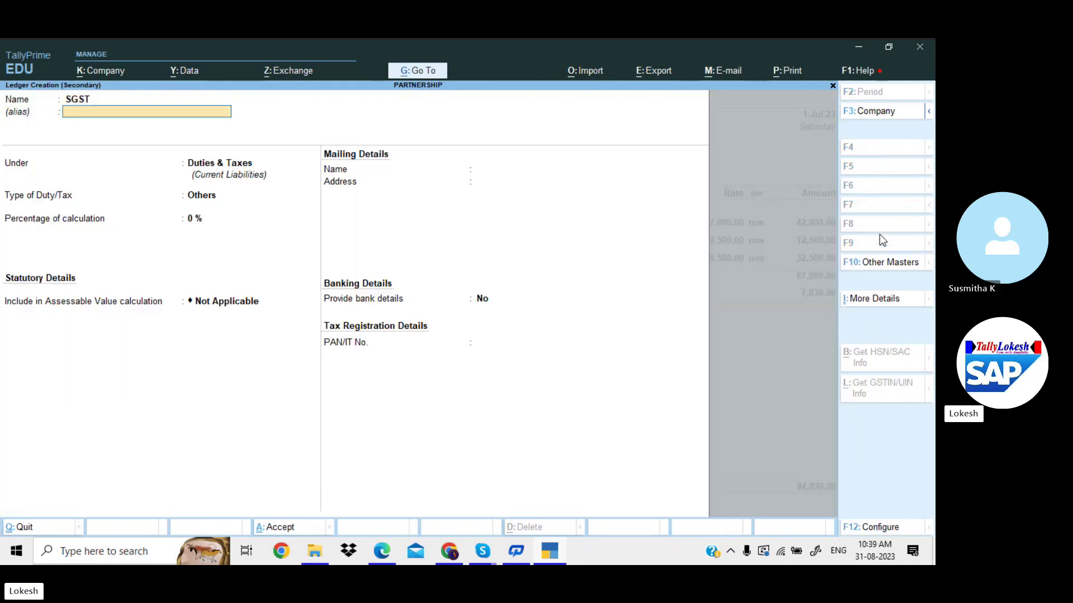
pyautogui.press('Return')
pyautogui.press('Return')
pyautogui.press('Return')
pyautogui.press('Up')
pyautogui.press('Return')
pyautogui.press('Down')
pyautogui.press('Down')
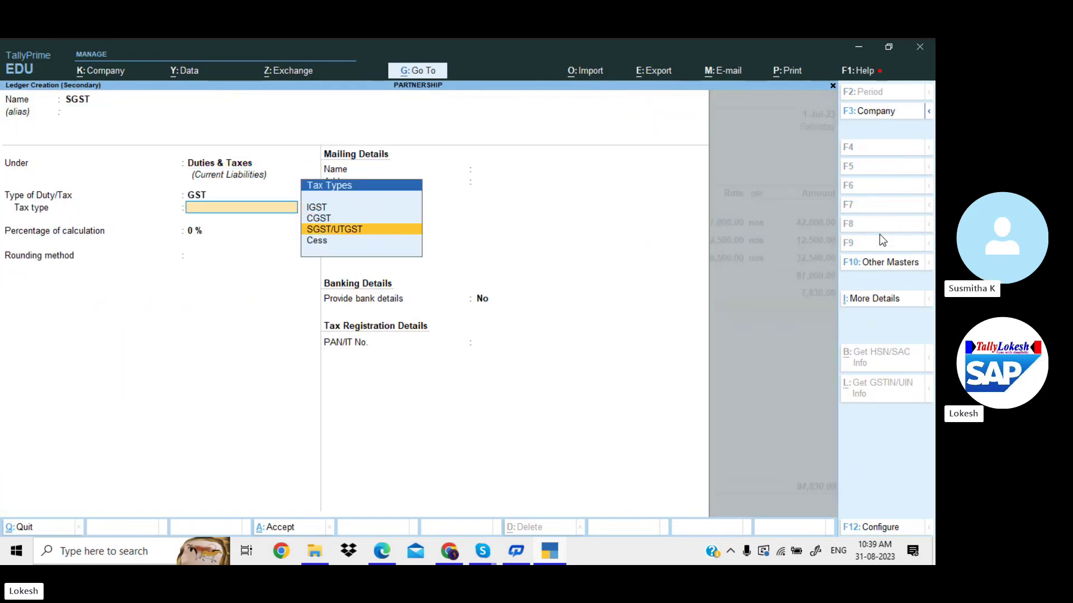
pyautogui.press('Return')
pyautogui.press('Return')
pyautogui.press('Return')
pyautogui.press('Return')
pyautogui.press('Return')
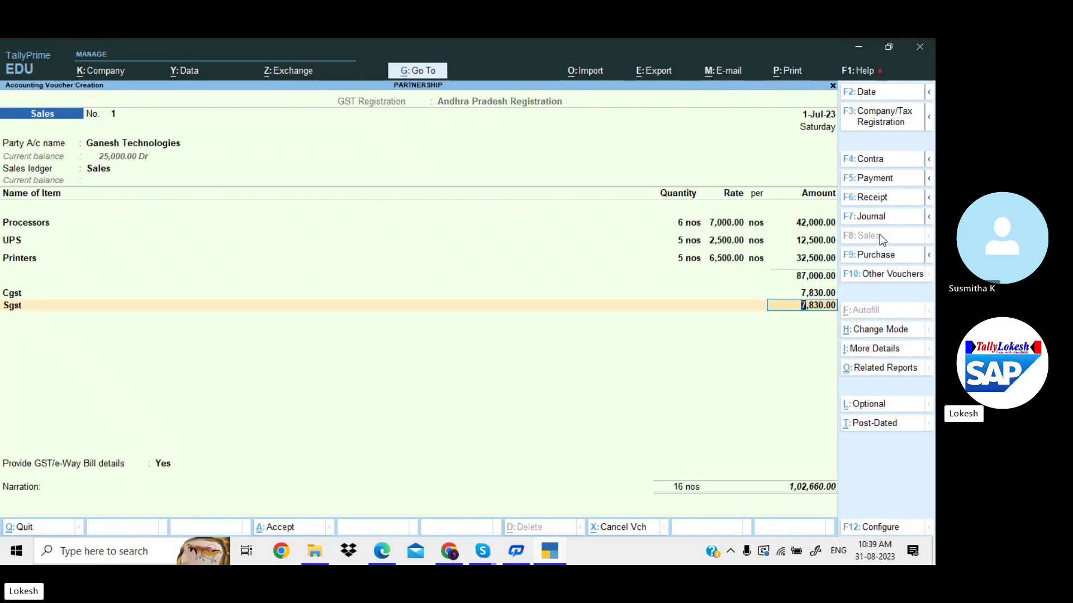
# Answer No to GST/e-Way Bill details, skip narration and save Sales voucher No. 1 at 1,02,660.
pyautogui.hotkey('alt', 'Tab')
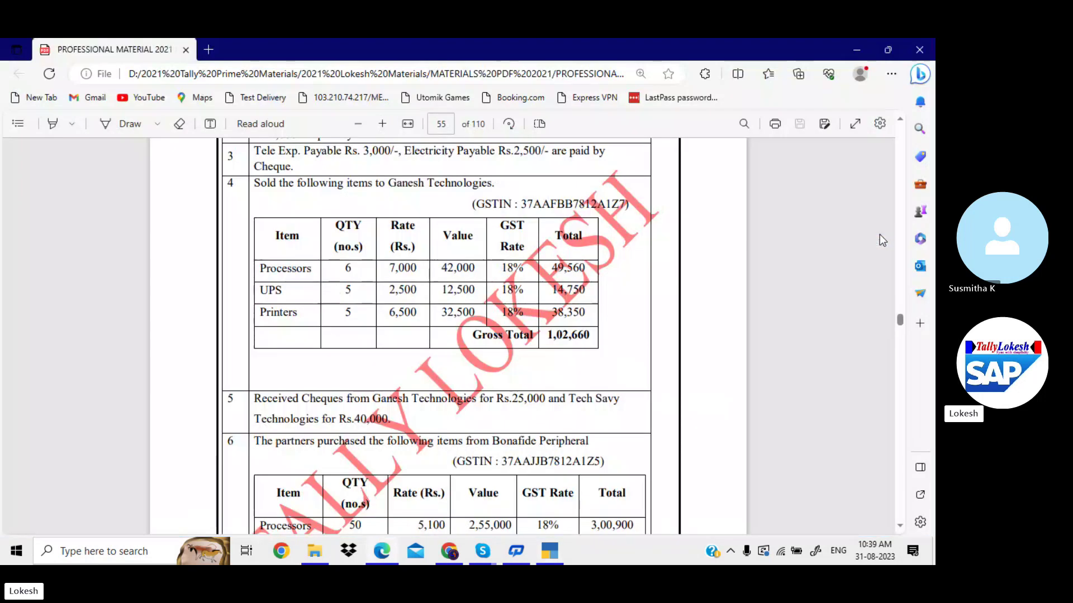
pyautogui.hotkey('alt', 'Tab')
pyautogui.press('Return')
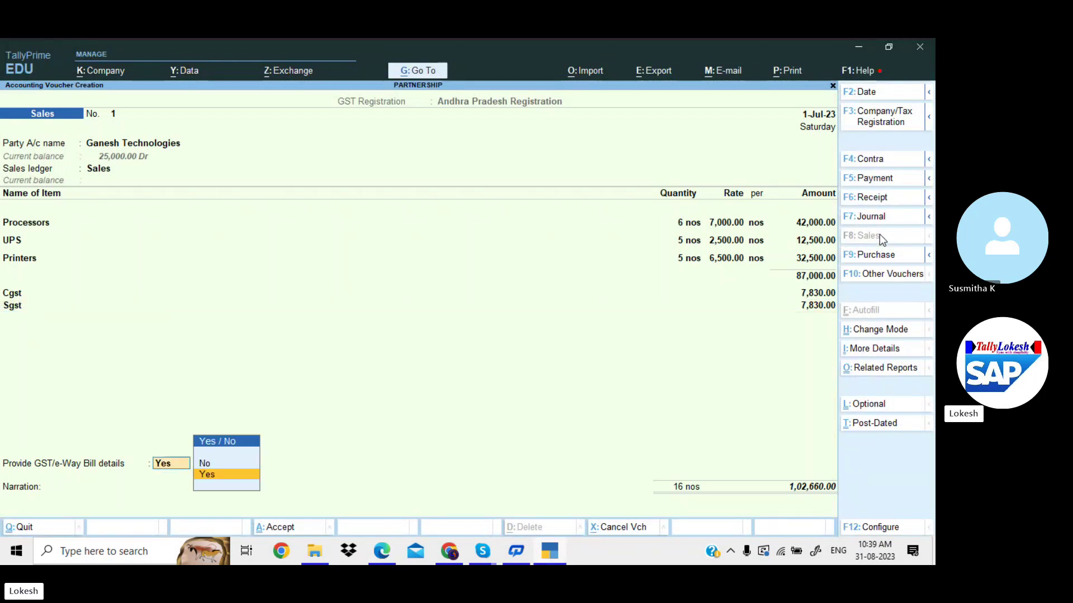
pyautogui.press('Up')
pyautogui.press('Return')
pyautogui.press('Return')
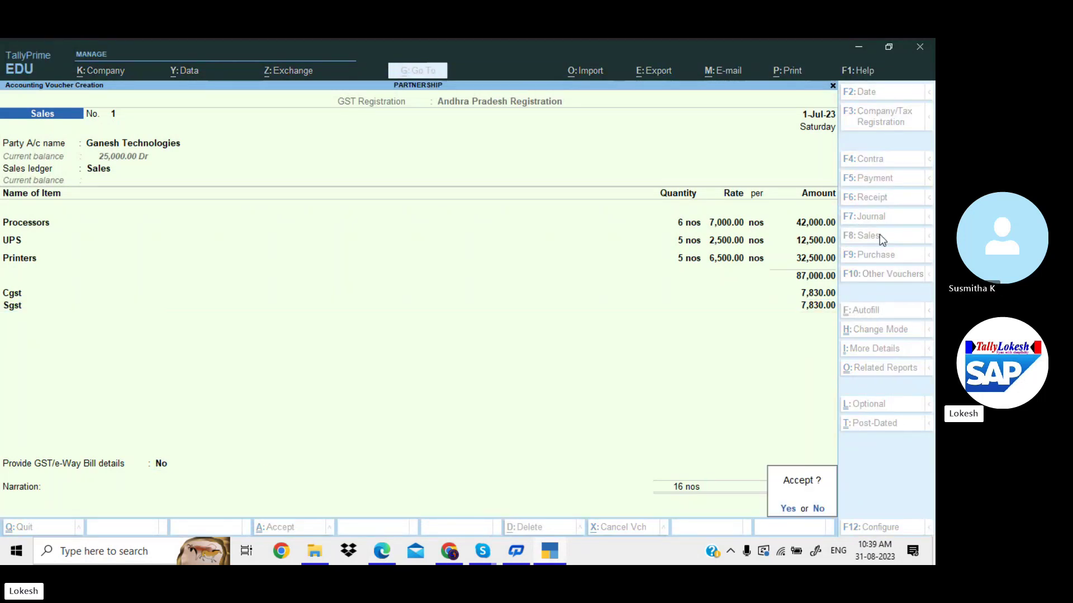
pyautogui.press('Return')
pyautogui.press('Return')
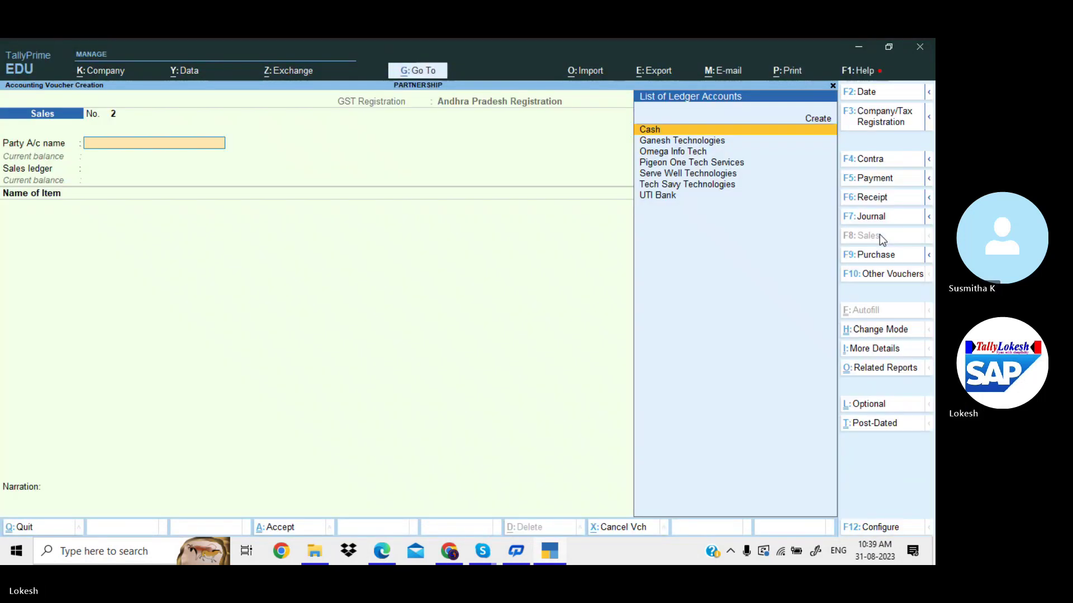
pyautogui.hotkey('alt', 'Tab')
pyautogui.scroll(-3, 878, 234)
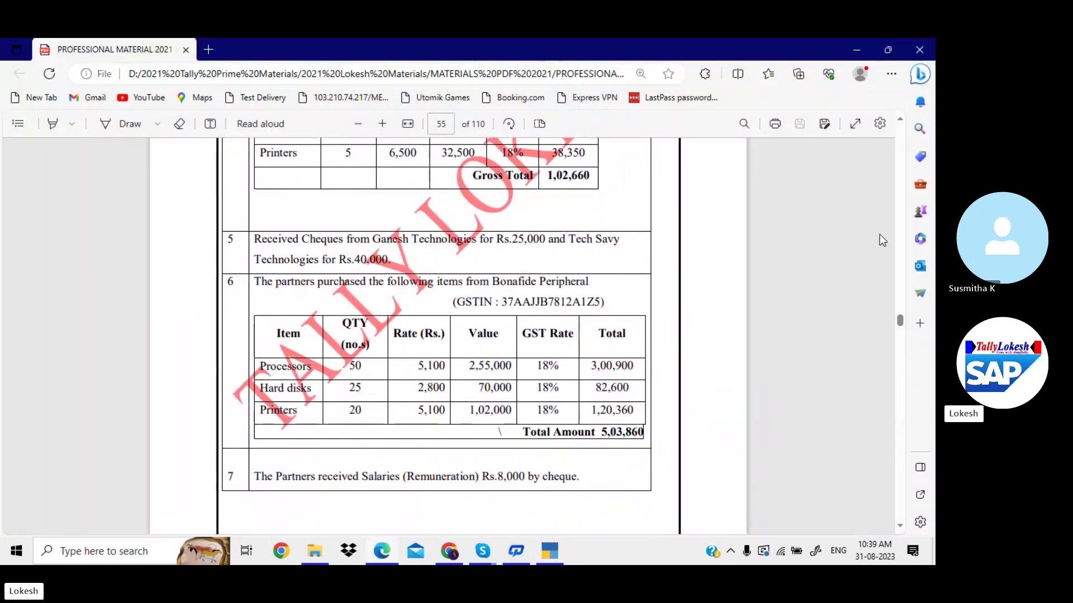
pyautogui.hotkey('alt', 'Tab')
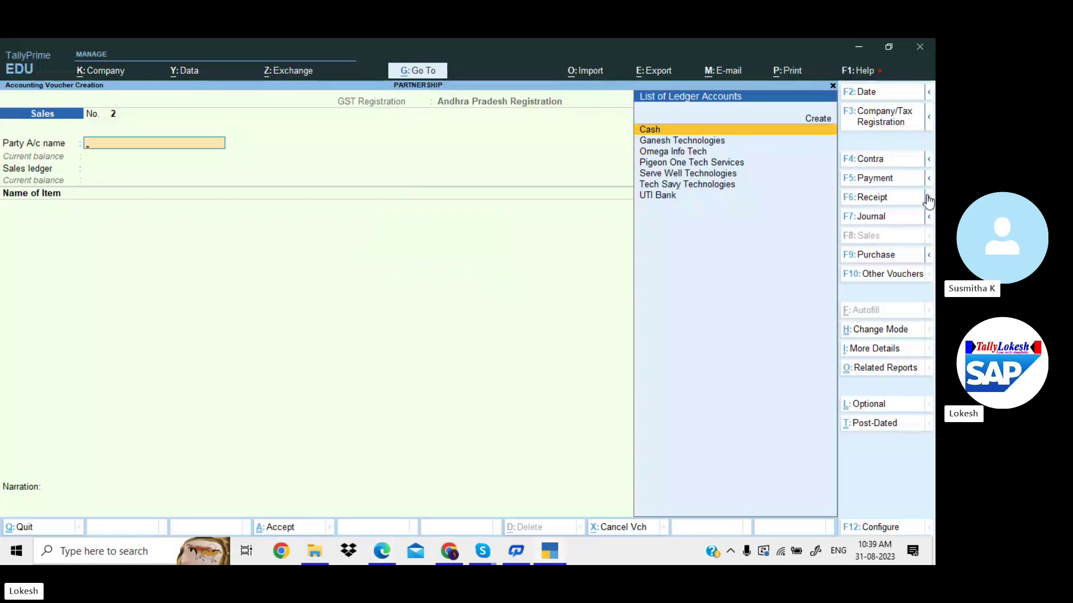
# Start a Receipt voucher crediting Ganesh Technologies 25,000.
pyautogui.click(900, 197)
pyautogui.write('g')
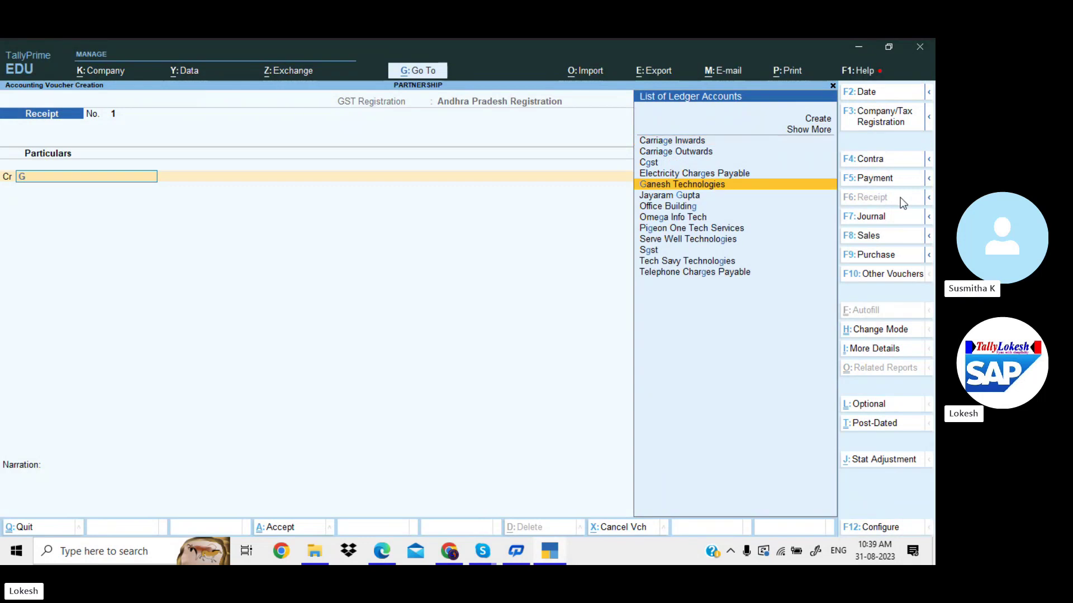
pyautogui.press('Return')
pyautogui.hotkey('alt', 'Tab')
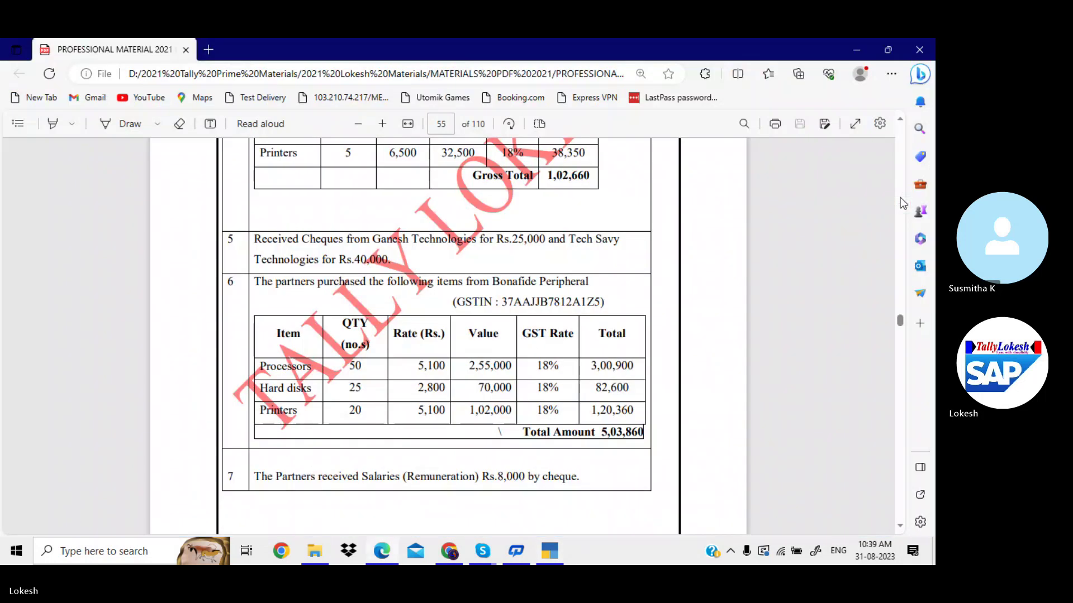
pyautogui.hotkey('alt', 'Tab')
pyautogui.write('25000')
pyautogui.press('Return')
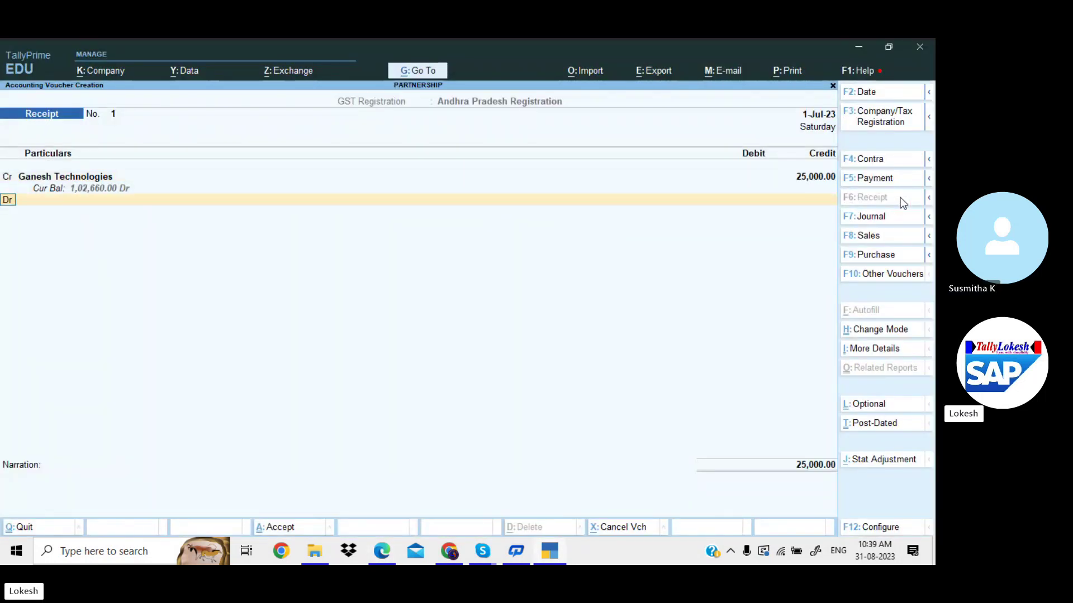
# Credit Tech Savy Technologies 40,000 as the second receipt line.
pyautogui.hotkey('alt', 'Tab')
pyautogui.hotkey('alt', 'Tab')
pyautogui.write('cte')
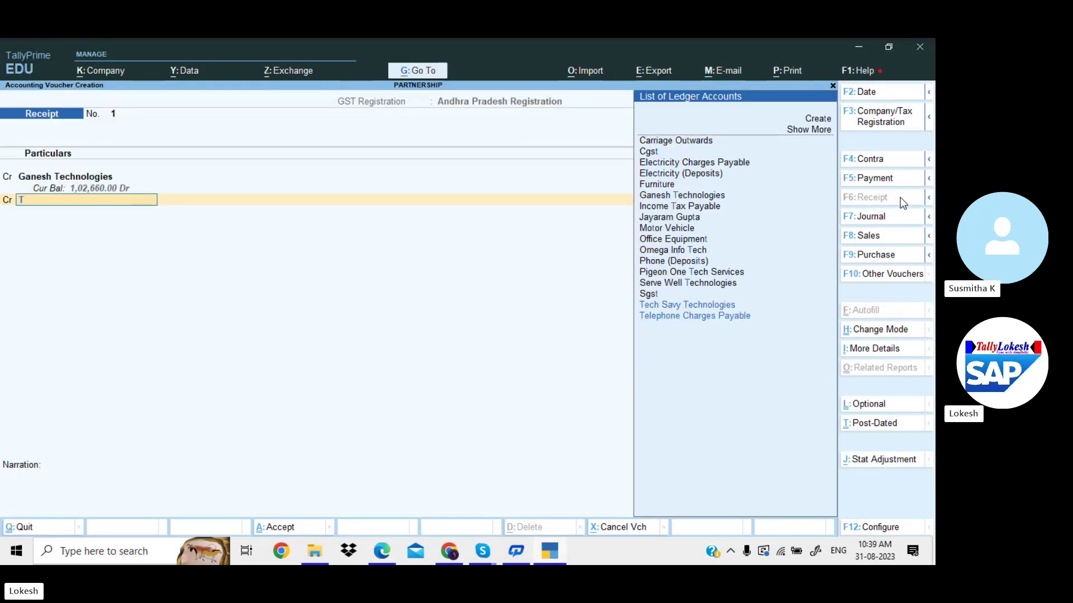
pyautogui.press('Down')
pyautogui.press('Down')
pyautogui.press('Down')
pyautogui.press('Down')
pyautogui.press('Return')
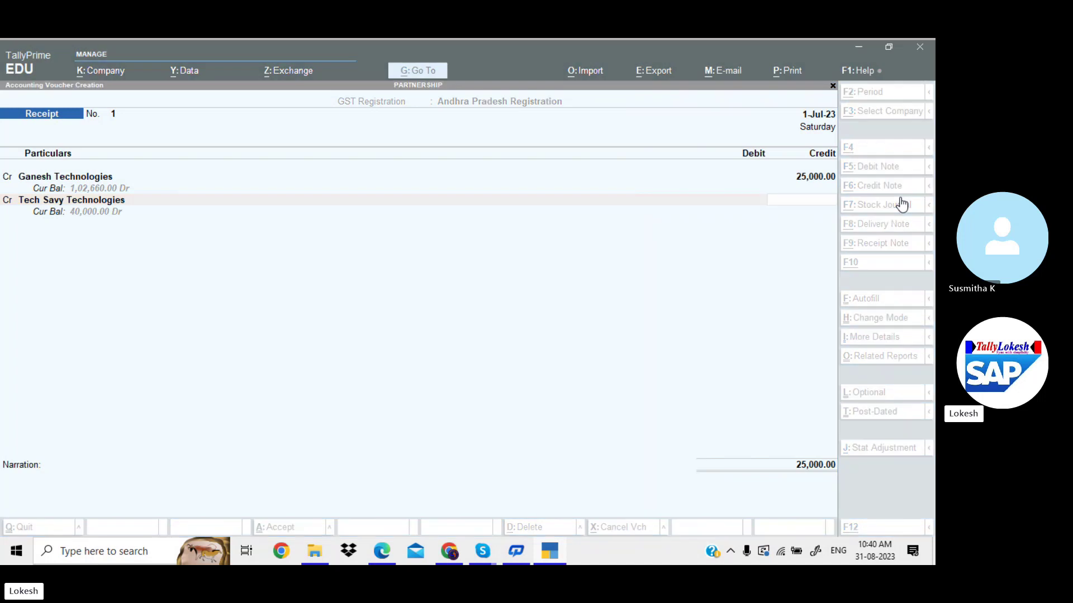
pyautogui.hotkey('alt', 'Tab')
# Debit UTI Bank with the total 65,000.
pyautogui.hotkey('alt', 'Tab')
pyautogui.write('40000')
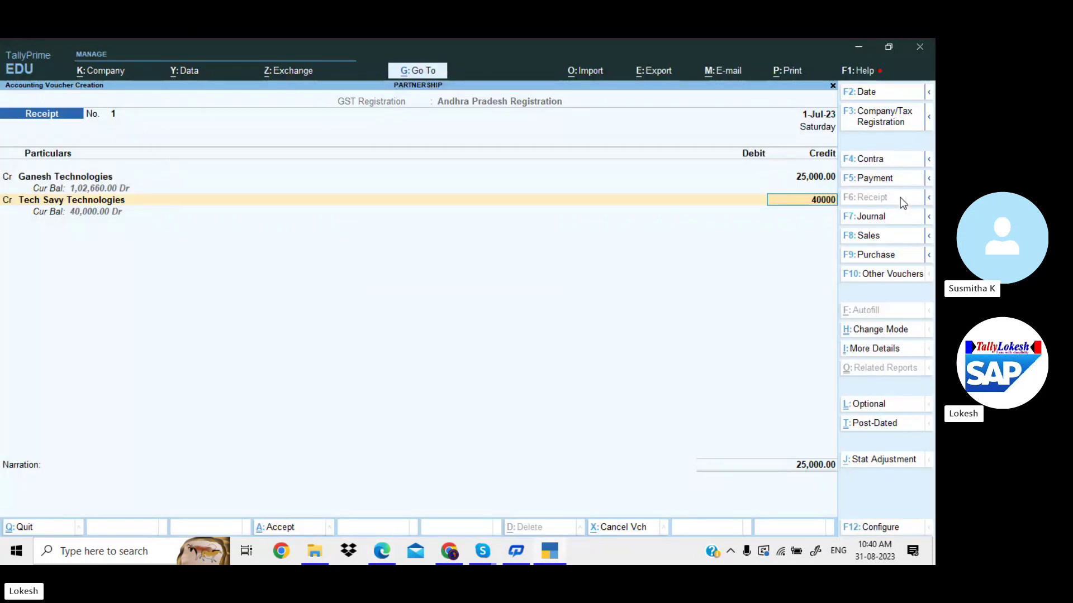
pyautogui.press('Return')
pyautogui.press('Return')
pyautogui.hotkey('alt', 'Tab')
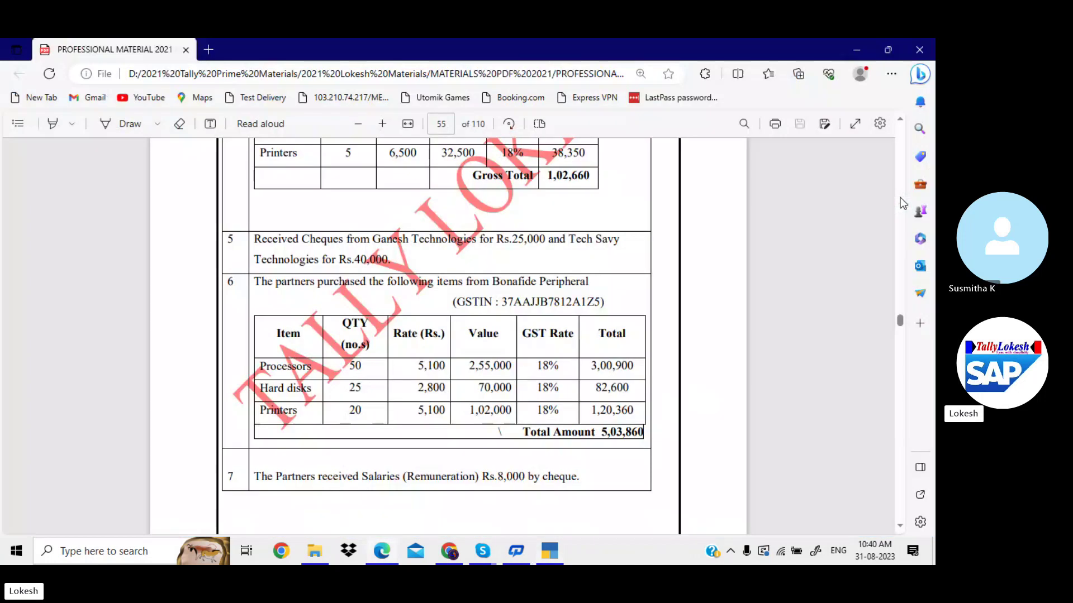
pyautogui.hotkey('alt', 'Tab')
pyautogui.write('u')
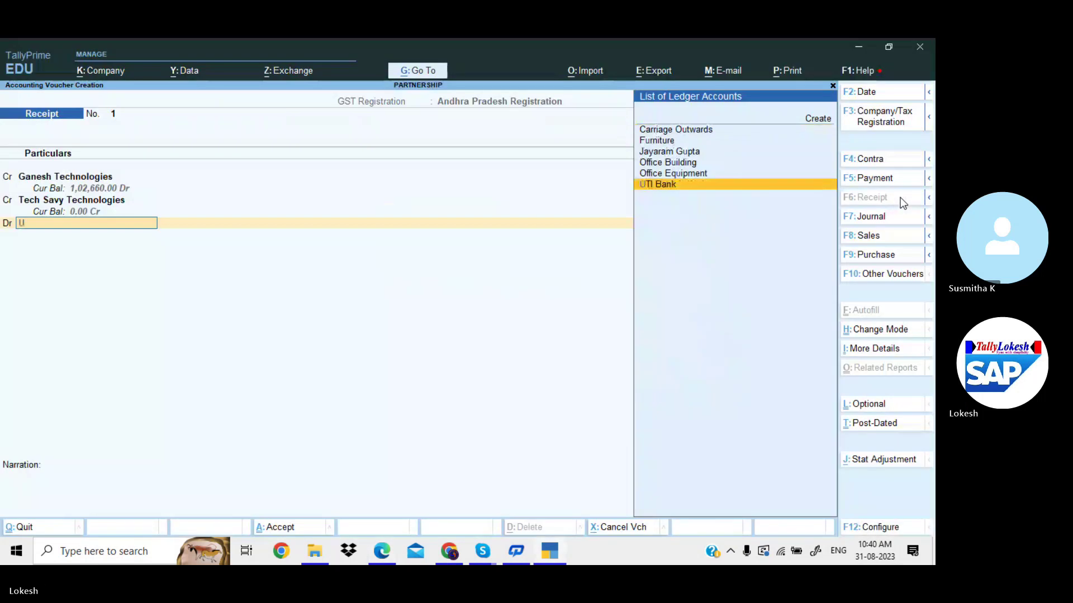
pyautogui.press('Return')
pyautogui.press('Return')
pyautogui.press('Return')
pyautogui.press('Return')
pyautogui.press('Return')
pyautogui.press('Return')
pyautogui.press('Return')
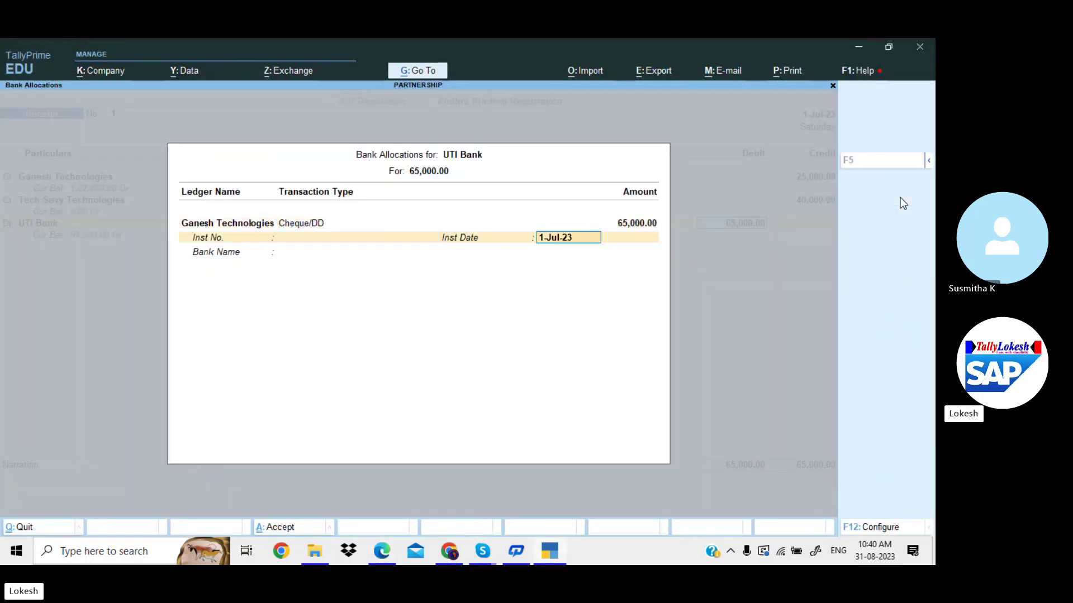
pyautogui.press('Return')
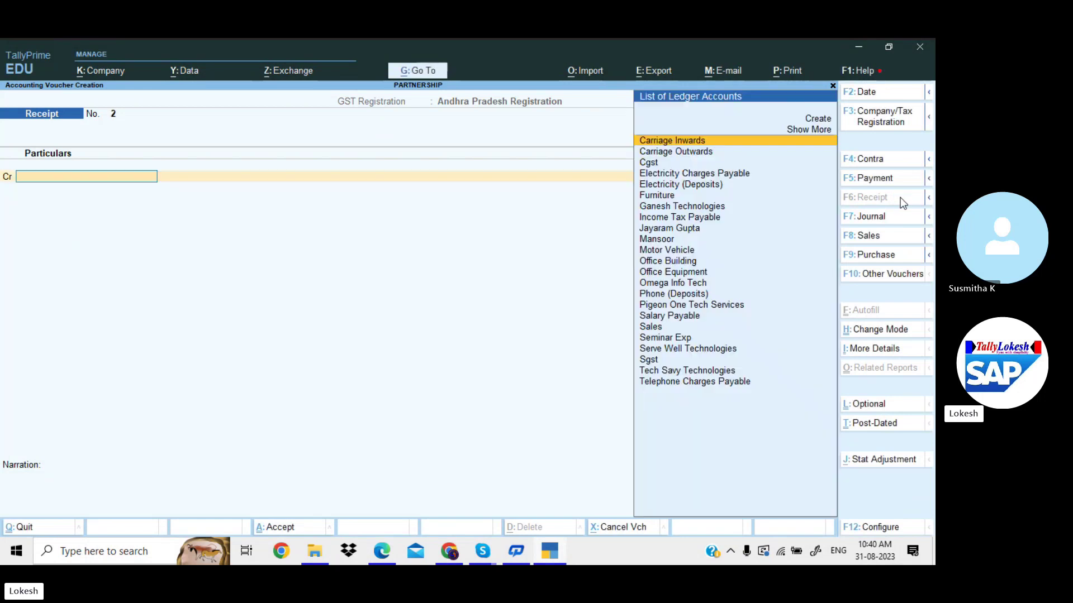
# Note supplier Bonafide Peripheral from the PDF, then start a Purchase voucher and a new ledger.
pyautogui.hotkey('alt', 'Tab')
pyautogui.scroll(-2, 901, 197)
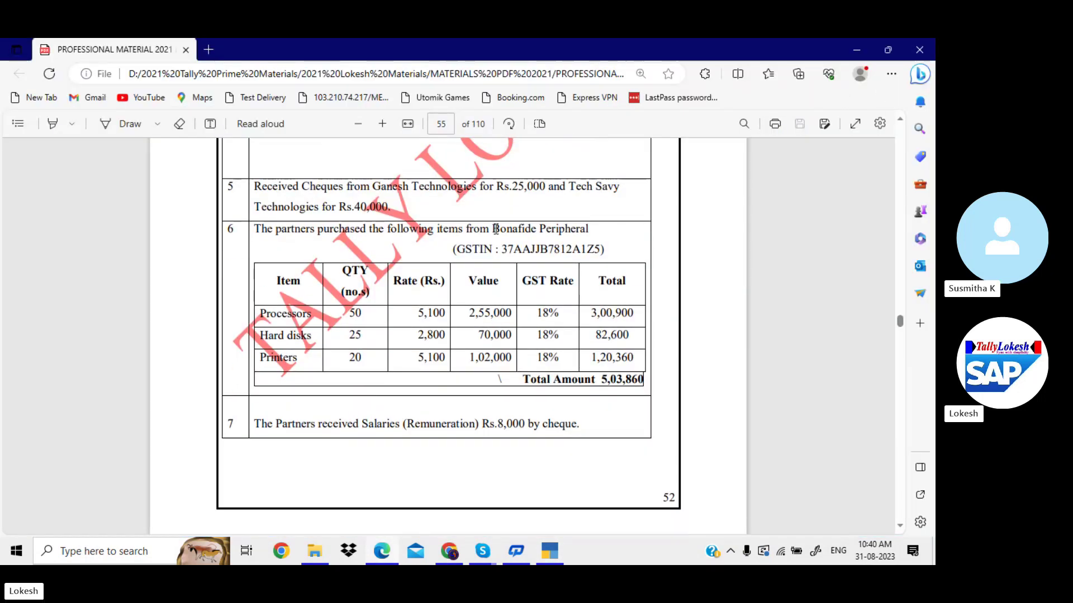
pyautogui.moveTo(494, 229); pyautogui.dragTo(592, 227)
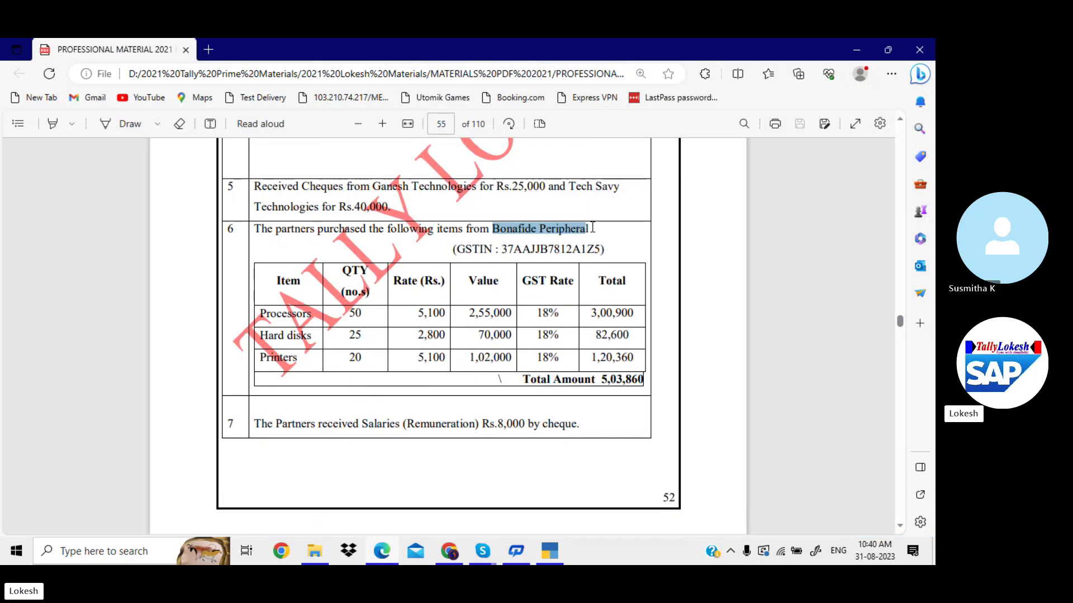
pyautogui.hotkey('alt', 'Tab')
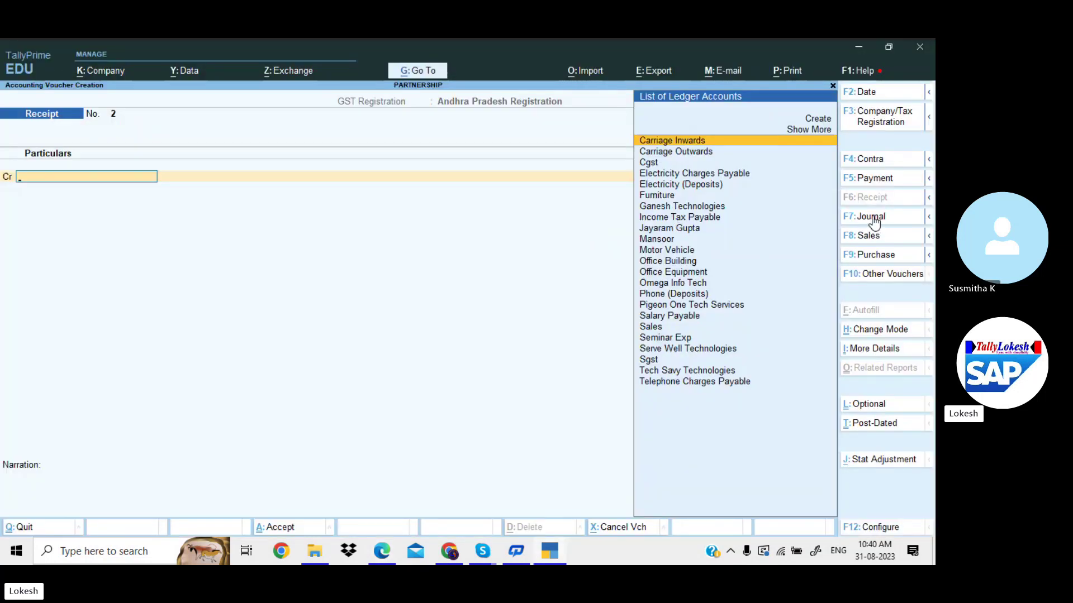
pyautogui.click(893, 256)
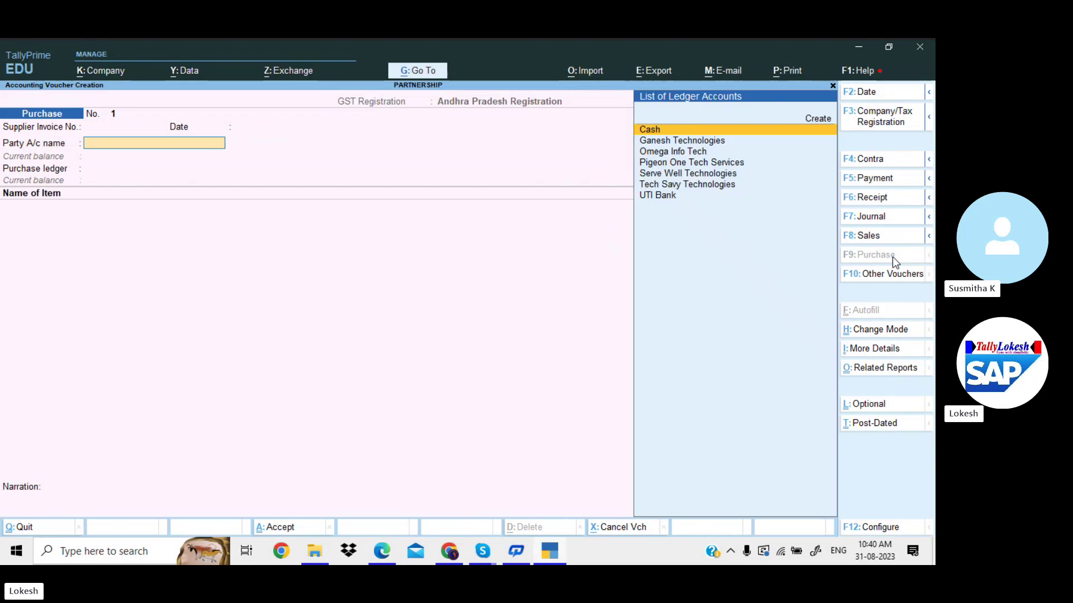
pyautogui.hotkey('alt', 'c')
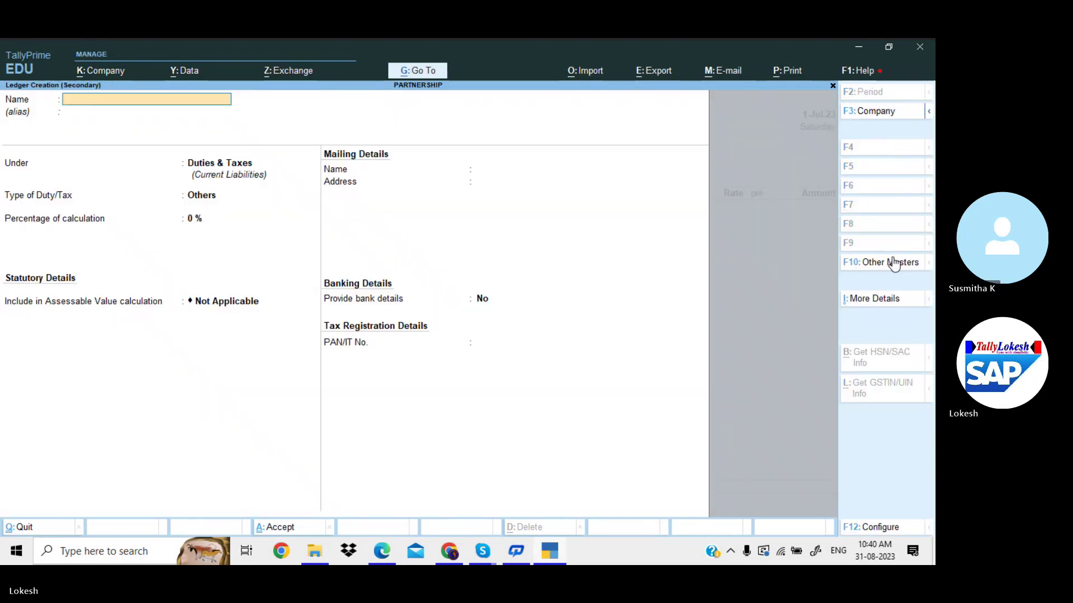